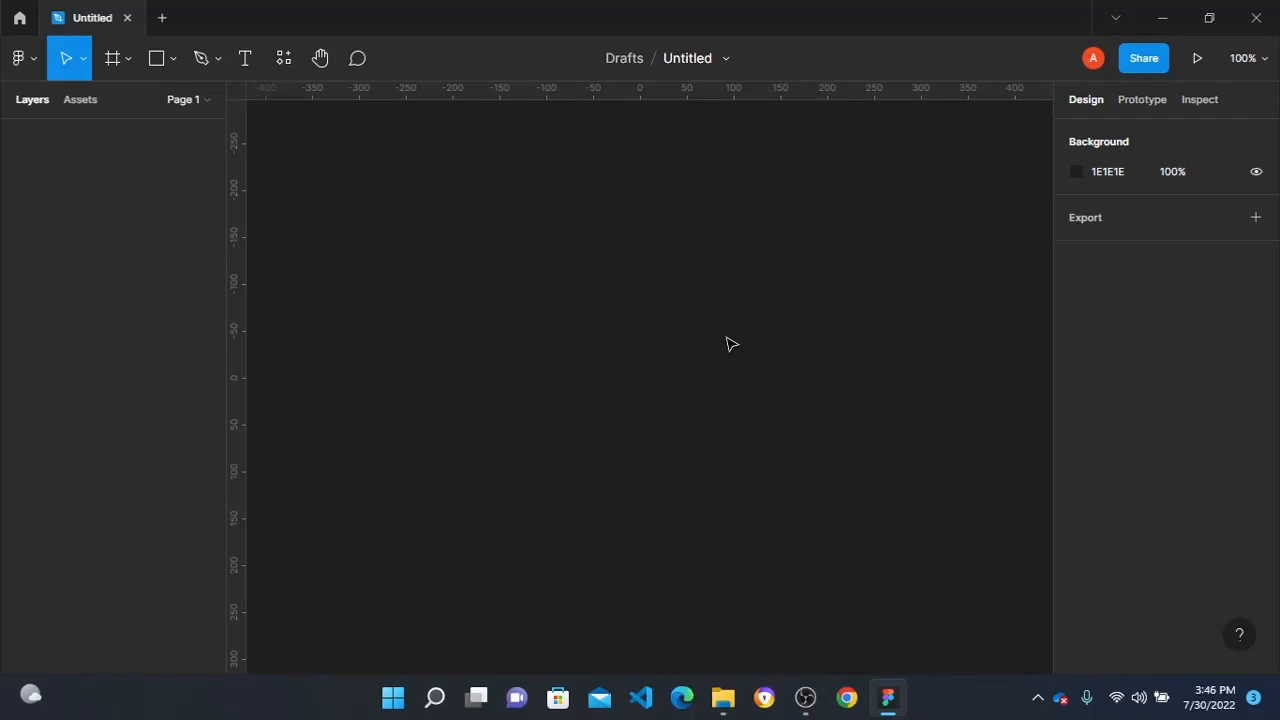
- Create a new Android Large frame of 360 × 800 on the canvas
{"action": "left_click", "coordinate": [113, 60]}
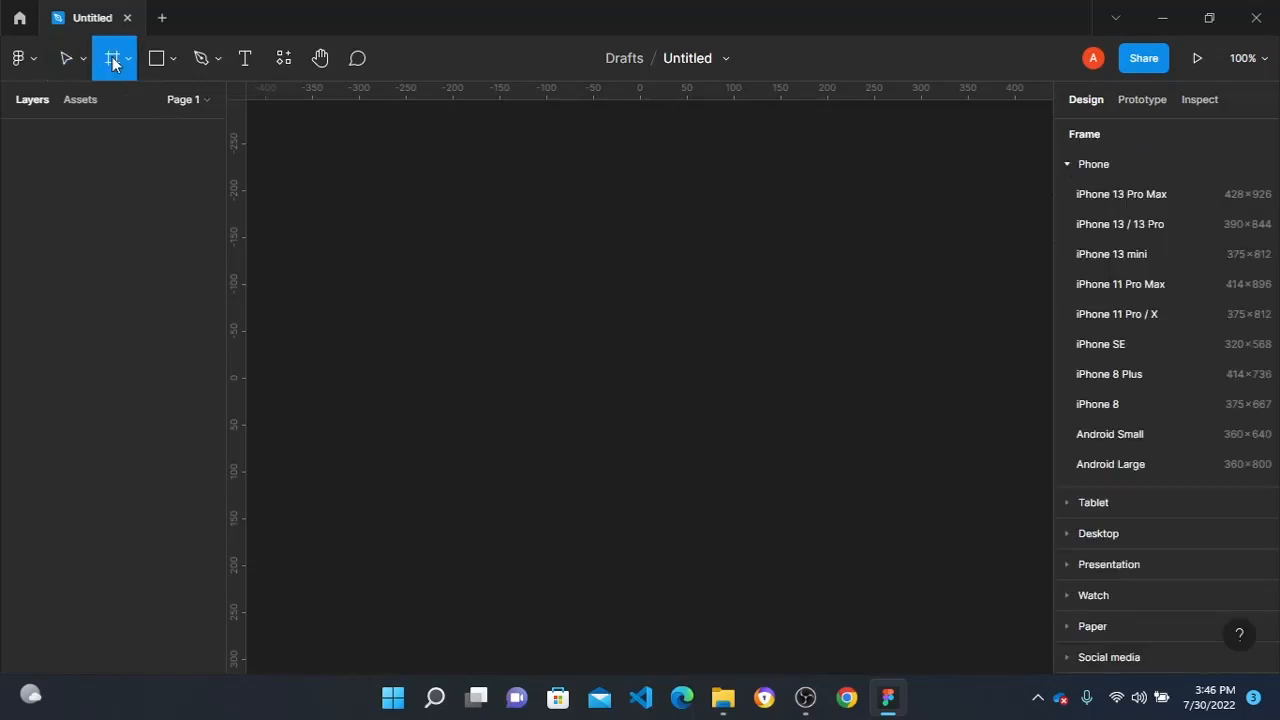
{"action": "left_click", "coordinate": [1181, 465]}
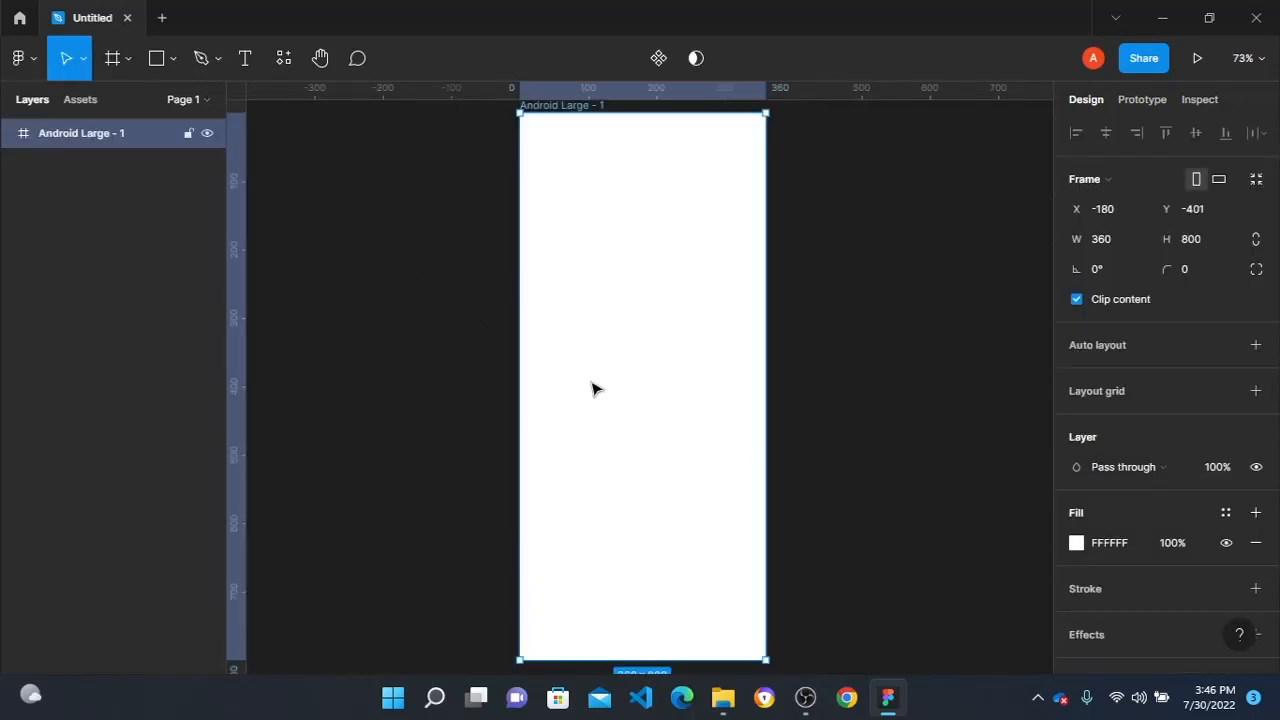
{"action": "scroll", "coordinate": [628, 310], "scroll_direction": "up", "scroll_amount": 5}
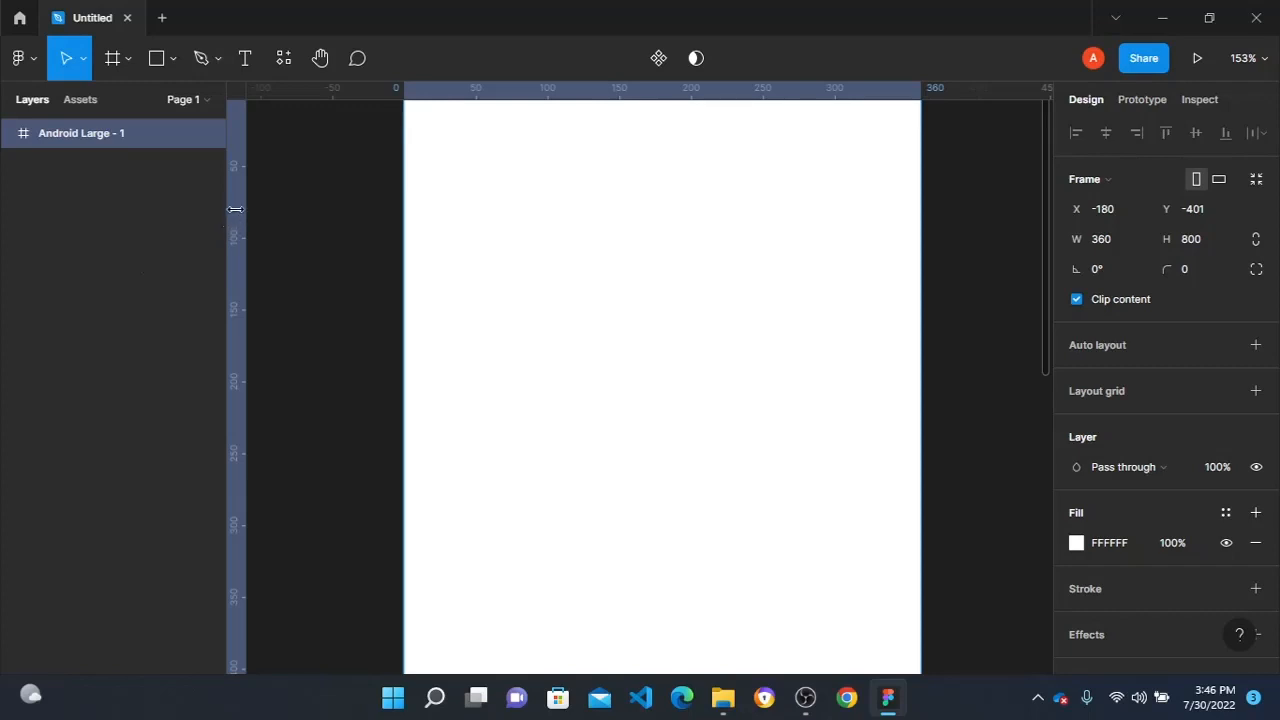
- Place vertical guides at about 16 and 344 to mark the left and right margins of the Android Large frame
{"action": "left_click_drag", "start_coordinate": [240, 209], "coordinate": [427, 199]}
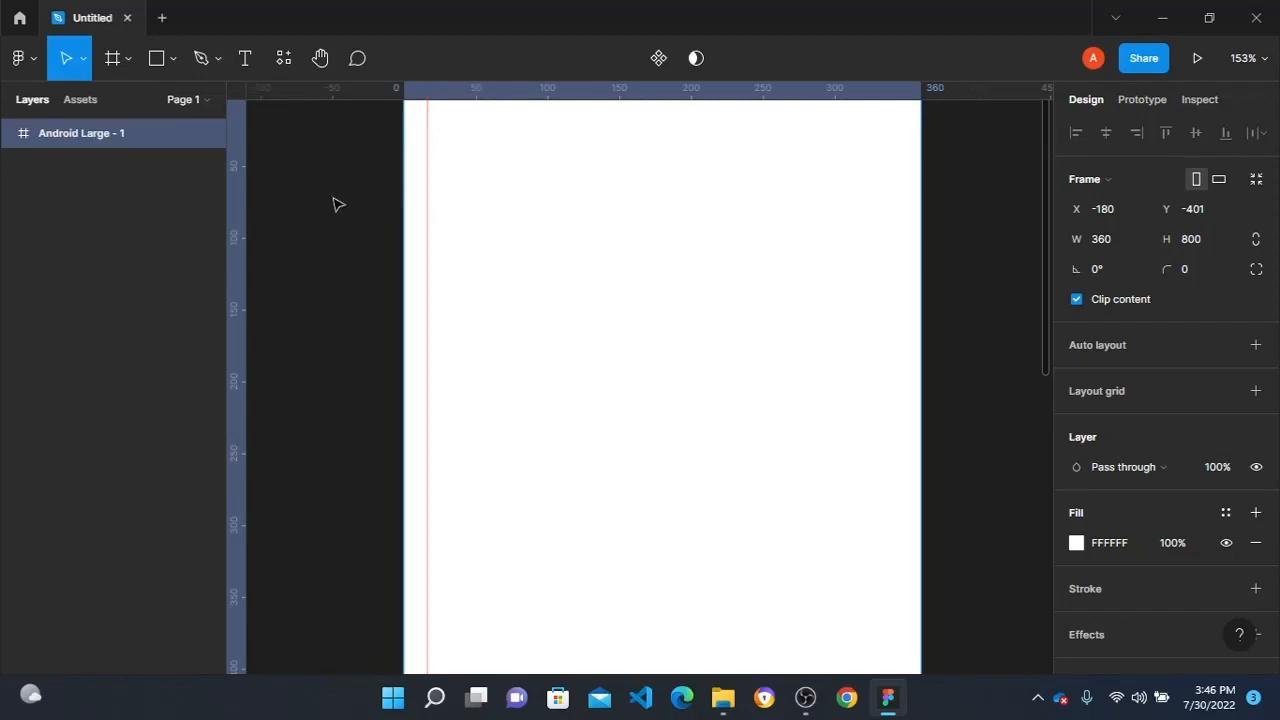
{"action": "left_click_drag", "start_coordinate": [240, 195], "coordinate": [897, 237]}
{"action": "scroll", "coordinate": [334, 189], "scroll_direction": "up", "scroll_amount": 3}
{"action": "scroll", "coordinate": [334, 189], "scroll_direction": "down", "scroll_amount": 1}
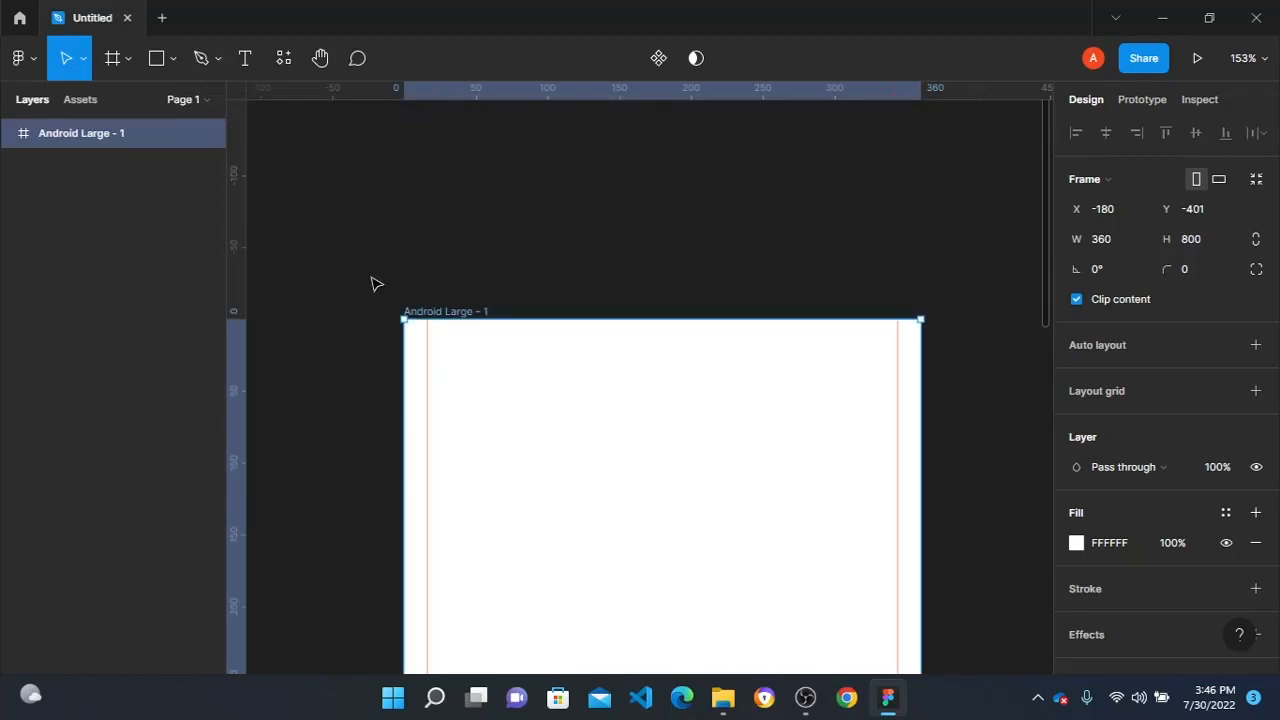
- Draw a 50 × 7 placeholder bar at X 16, Y 22 and put a copy against the right guide at X 294
{"action": "key", "text": "r"}
{"action": "left_click_drag", "start_coordinate": [429, 351], "coordinate": [845, 362]}
{"action": "scroll", "coordinate": [845, 362], "scroll_direction": "down", "scroll_amount": 4}
{"action": "scroll", "coordinate": [583, 363], "scroll_direction": "up", "scroll_amount": 1}
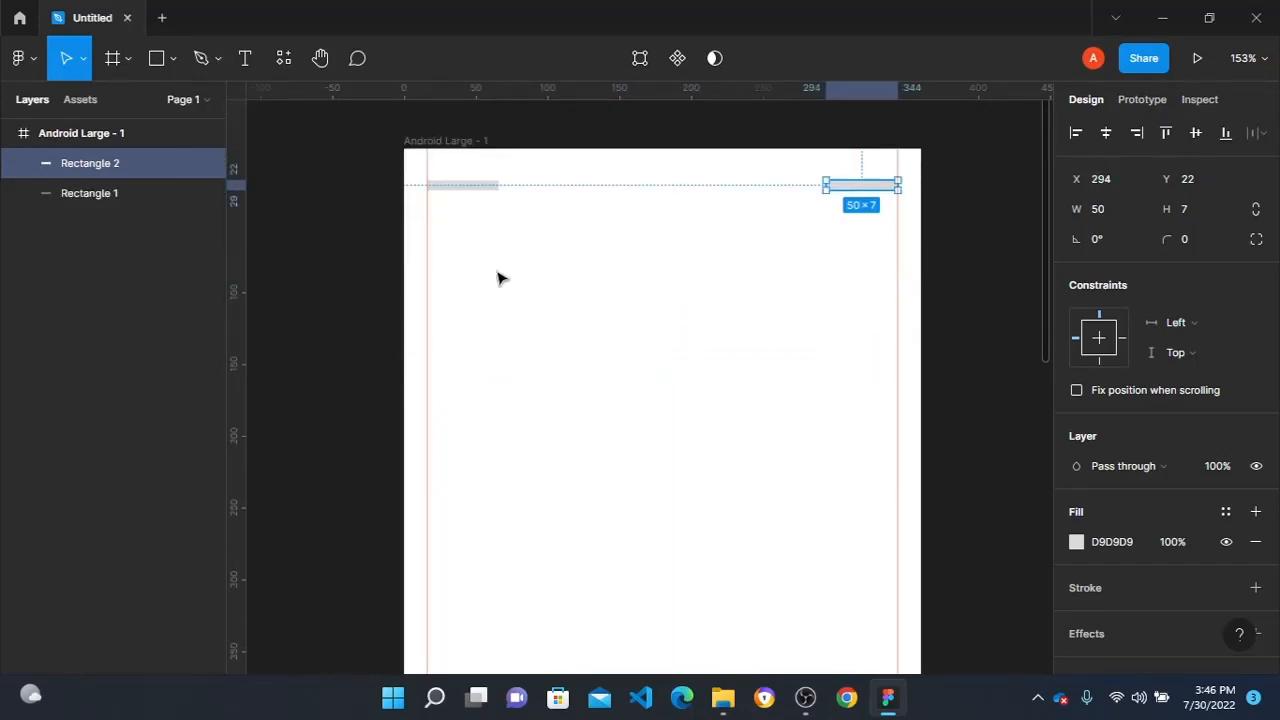
- Fill the wireframe below with a row of three copied bars, two single bars and four large blocks spanning the guides
{"action": "left_click", "coordinate": [457, 188]}
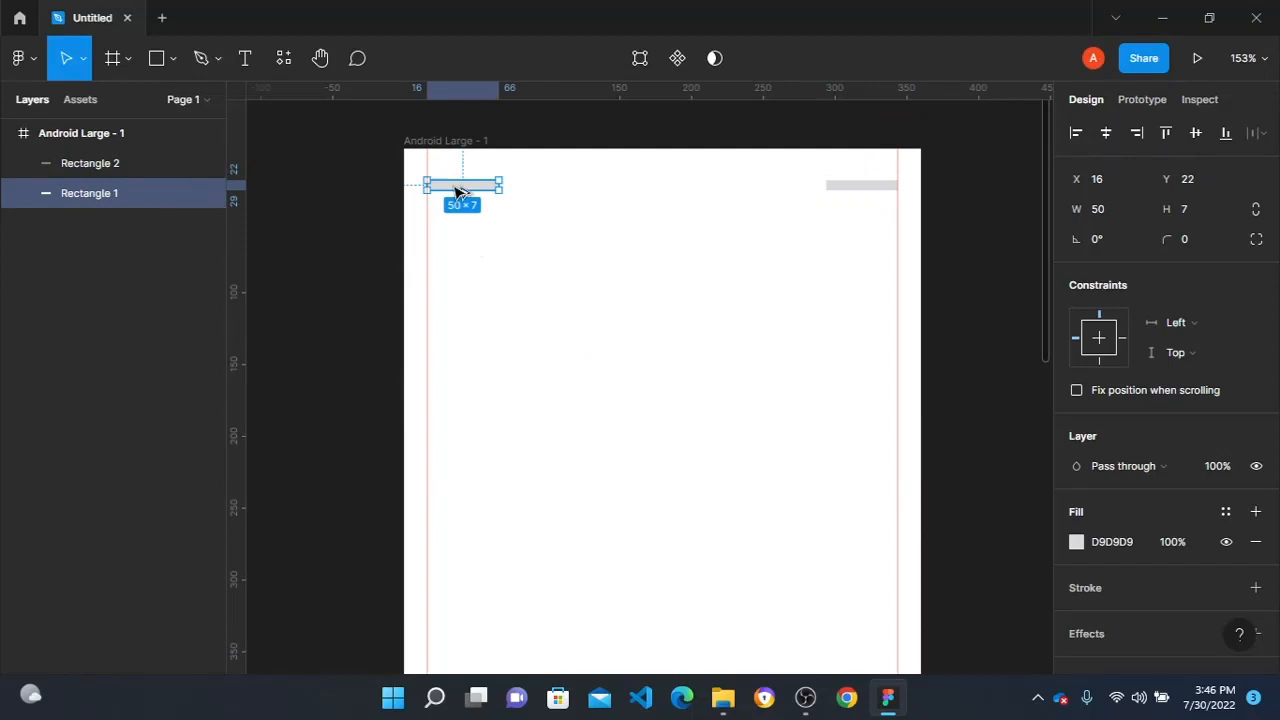
{"action": "left_click_drag", "start_coordinate": [457, 190], "coordinate": [857, 294]}
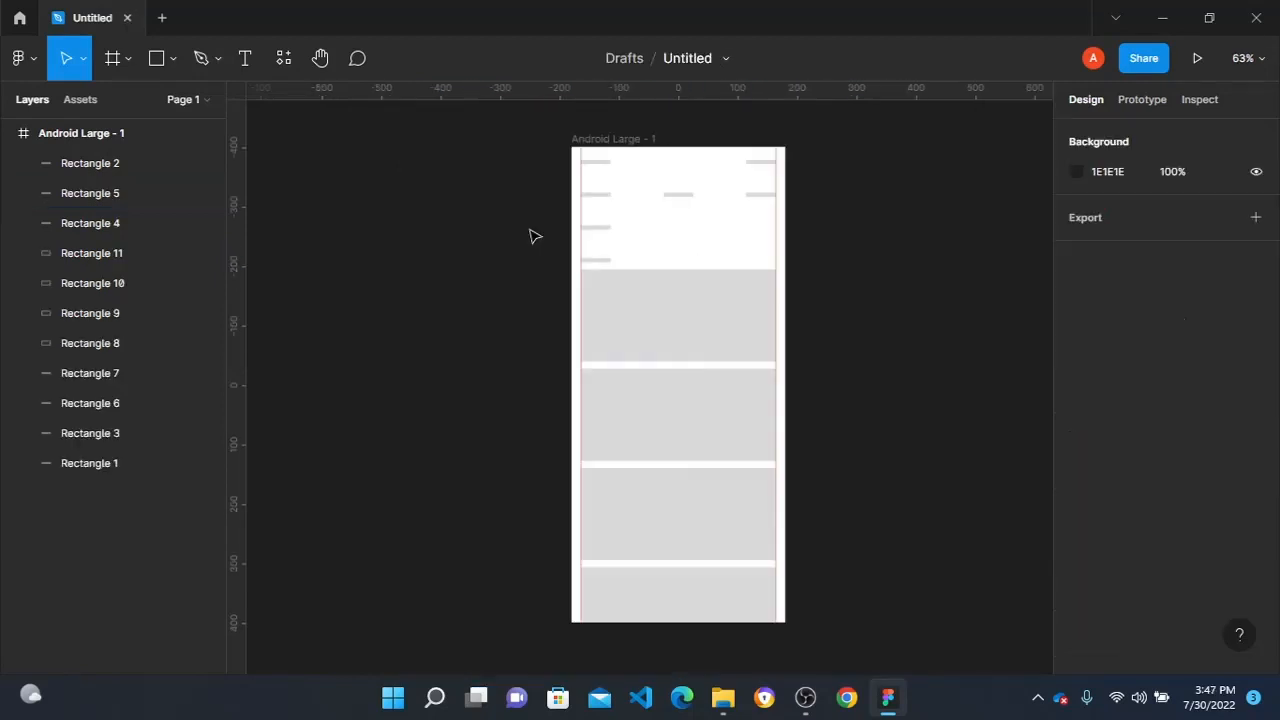
{"action": "scroll", "coordinate": [754, 283], "scroll_direction": "up", "scroll_amount": 3}
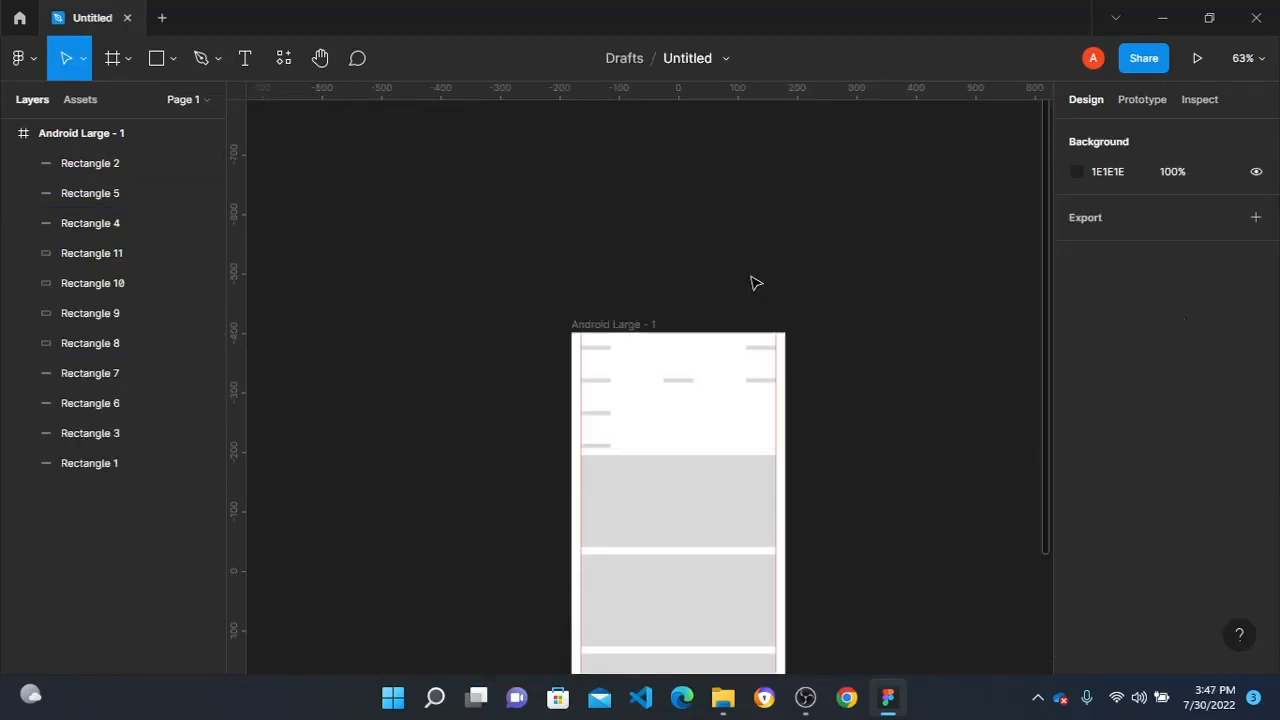
- Run the Iconify plugin and search it for battery icons
{"action": "scroll", "coordinate": [621, 357], "scroll_direction": "up", "scroll_amount": 5}
{"action": "scroll", "coordinate": [489, 249], "scroll_direction": "right", "scroll_amount": 3}
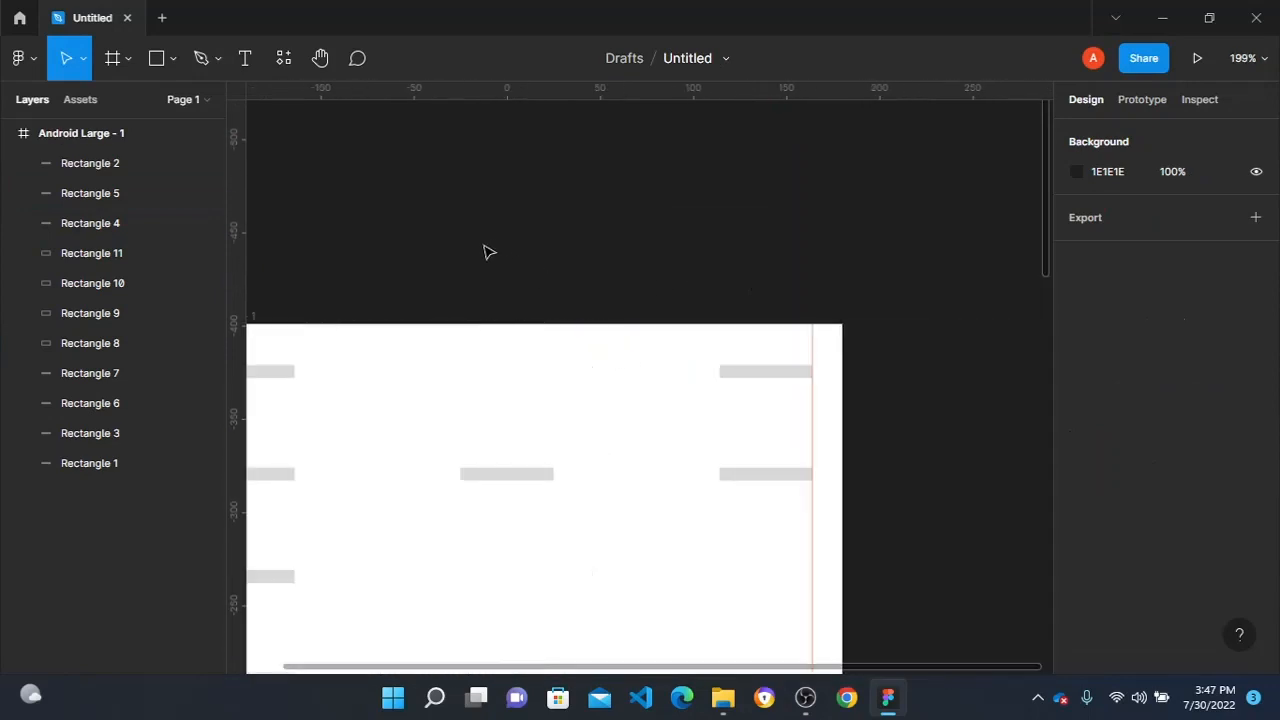
{"action": "right_click", "coordinate": [536, 210]}
{"action": "mouse_move", "coordinate": [614, 372]}
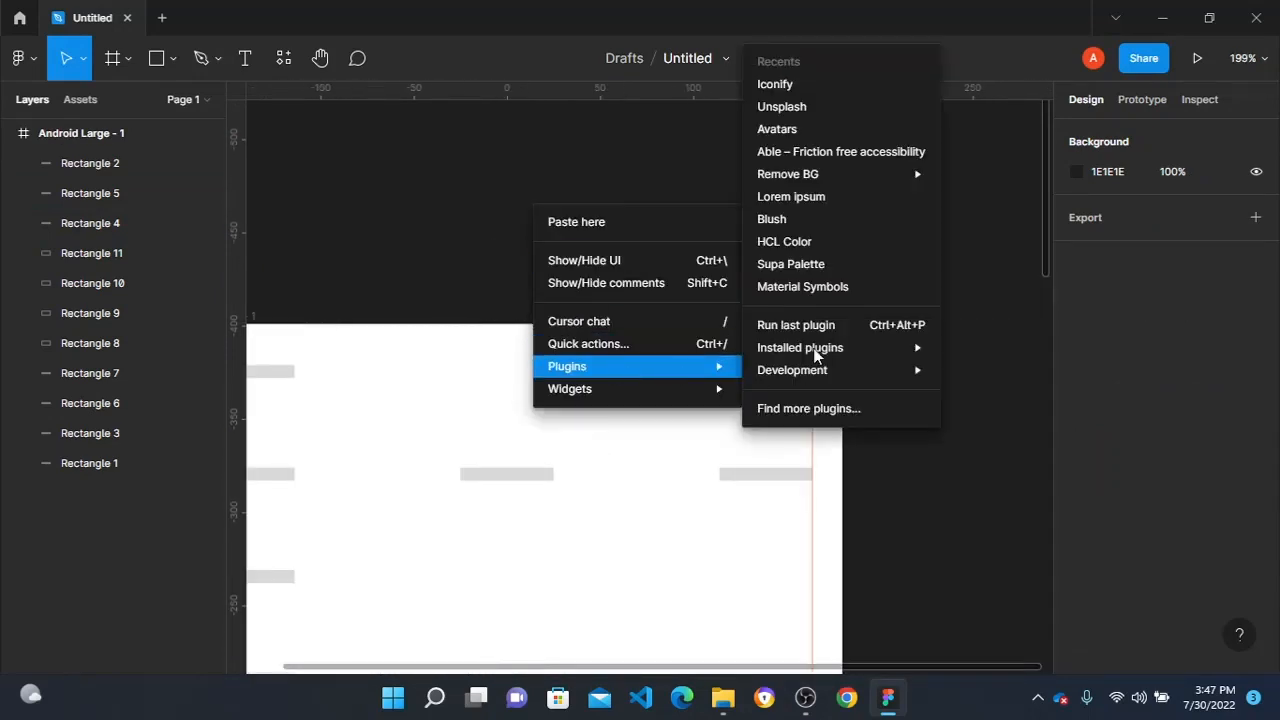
{"action": "left_click", "coordinate": [775, 84]}
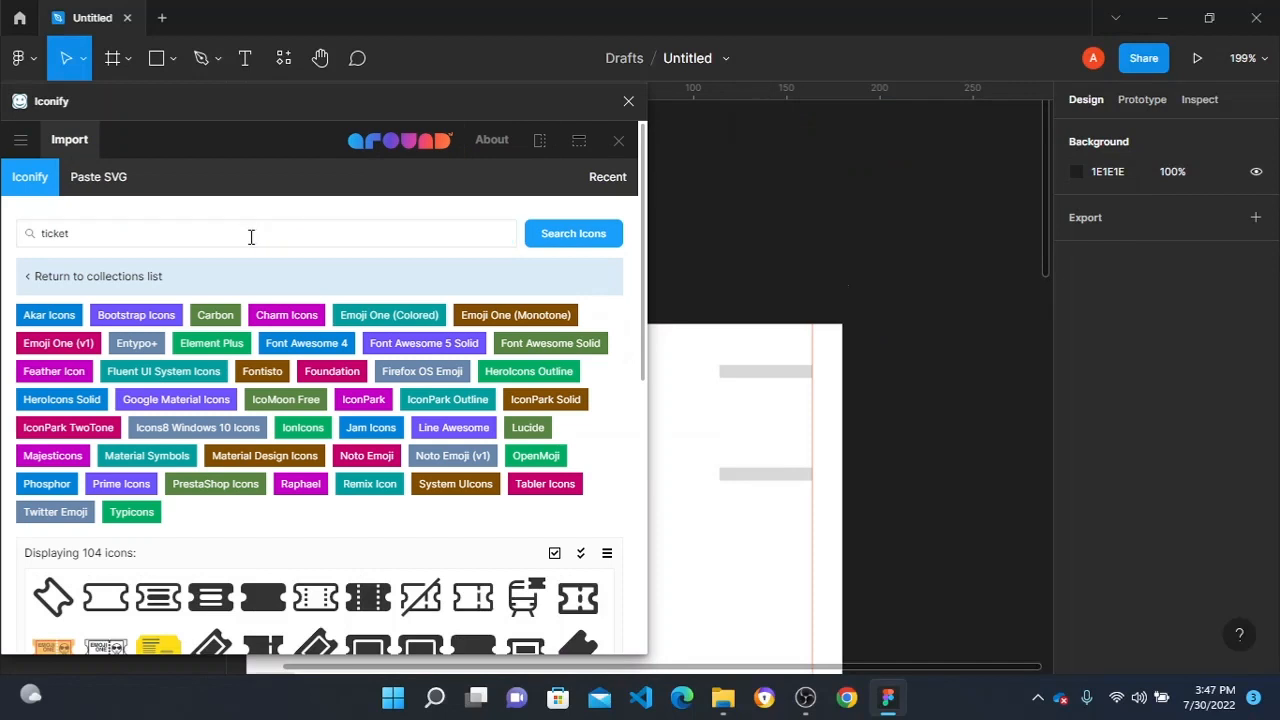
{"action": "left_click_drag", "start_coordinate": [251, 236], "coordinate": [2, 226]}
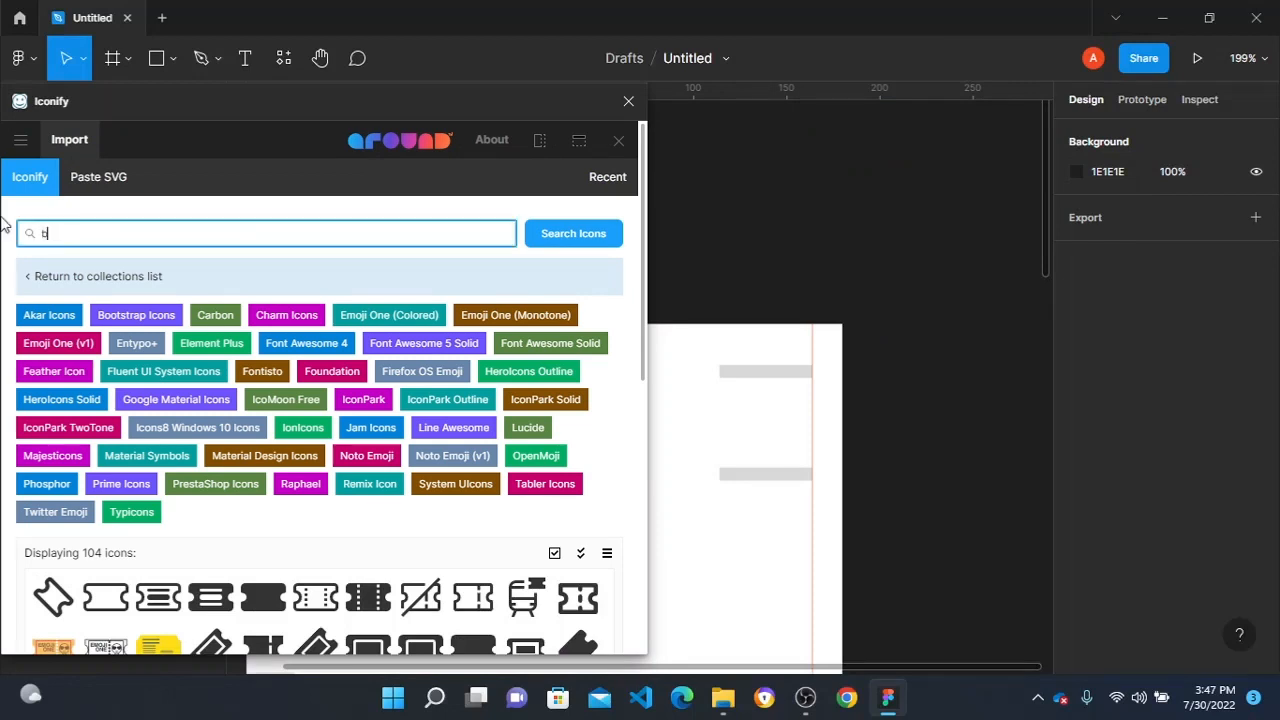
{"action": "key", "text": "Return"}
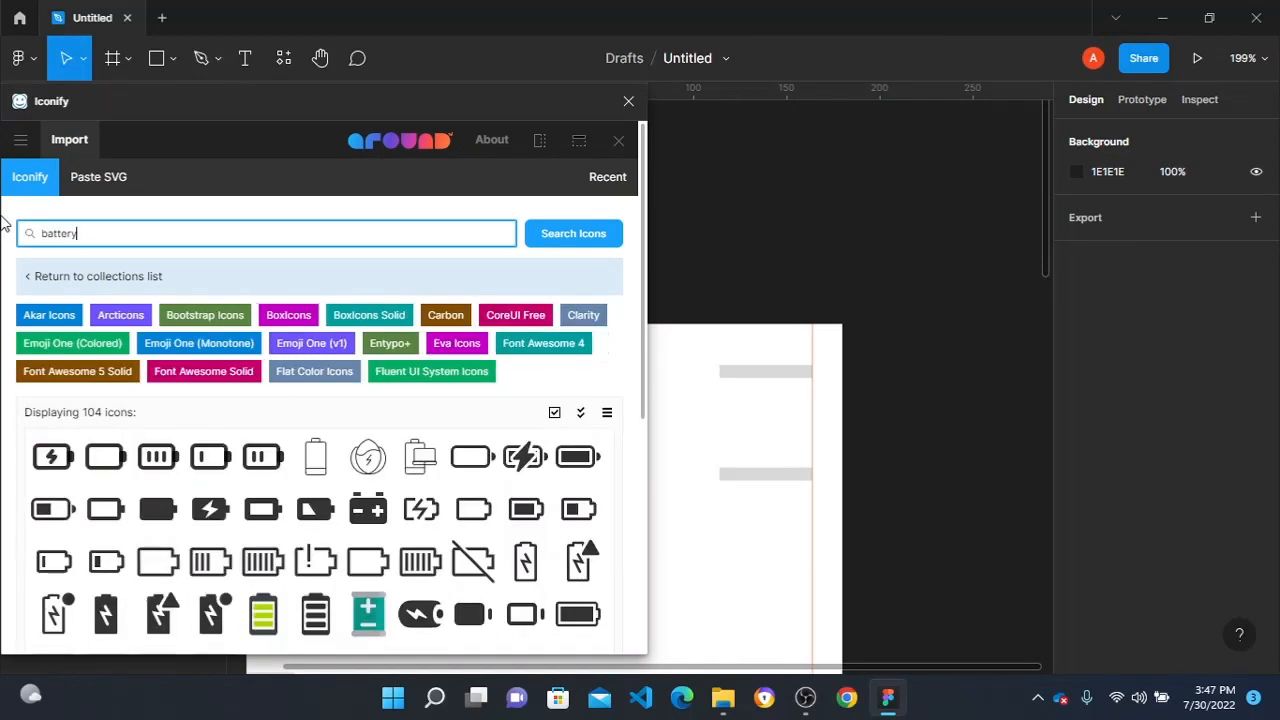
- Import the bi:battery-full icon at height 24, keeping the plugin window open
{"action": "left_click", "coordinate": [578, 456]}
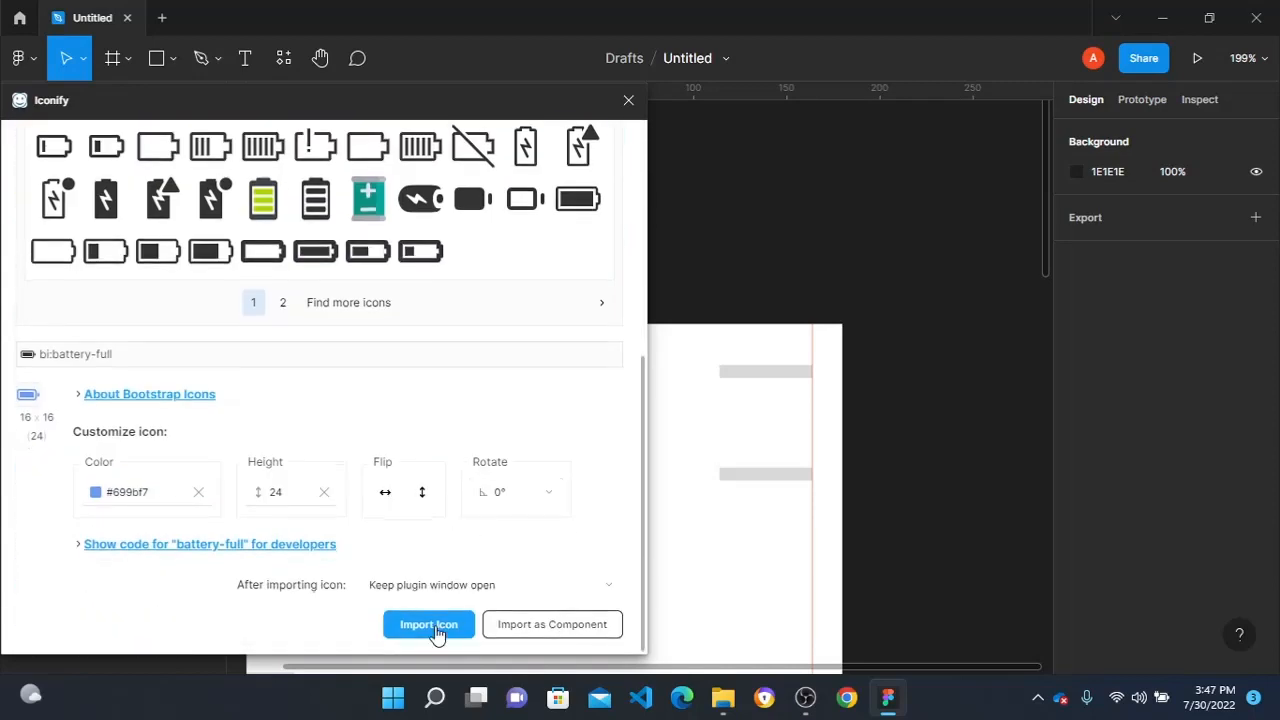
{"action": "left_click", "coordinate": [436, 632]}
{"action": "left_click", "coordinate": [946, 180]}
- Search Iconify for signal and import the el:signal bars and the entypo:signal icon
{"action": "scroll", "coordinate": [212, 215], "scroll_direction": "up", "scroll_amount": 5}
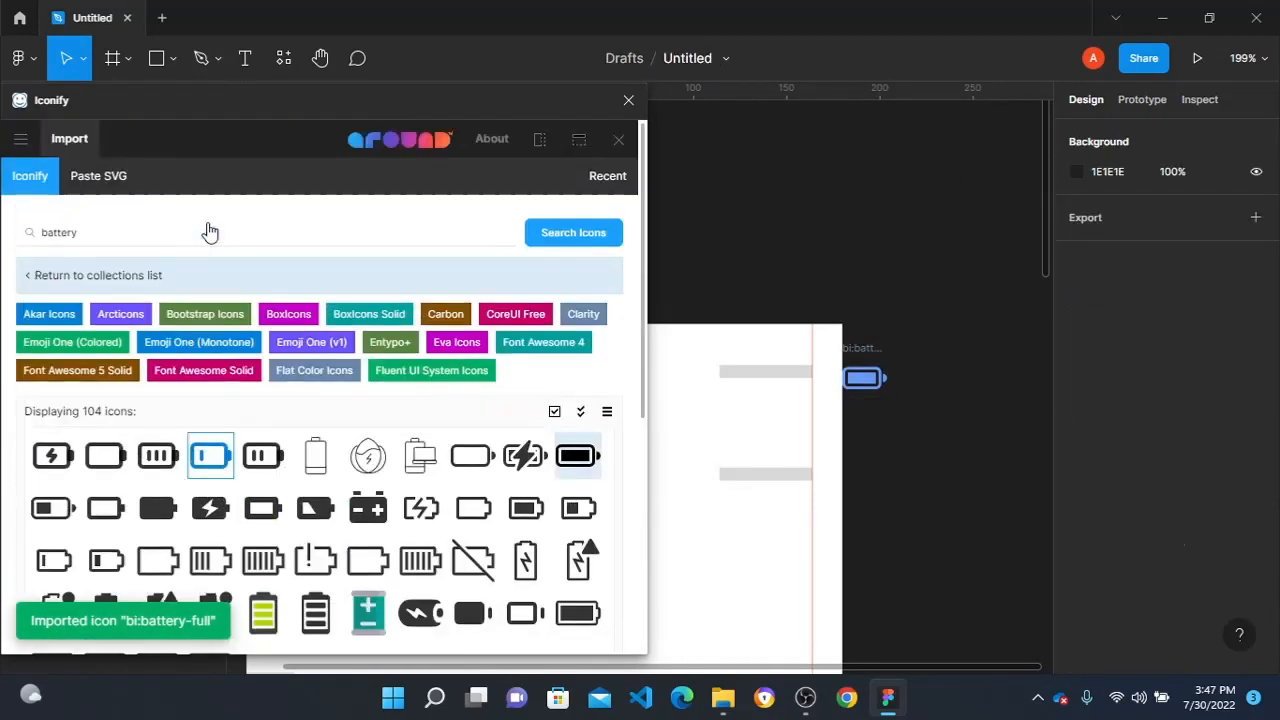
{"action": "left_click_drag", "start_coordinate": [108, 236], "coordinate": [3, 224]}
{"action": "type", "text": "s"}
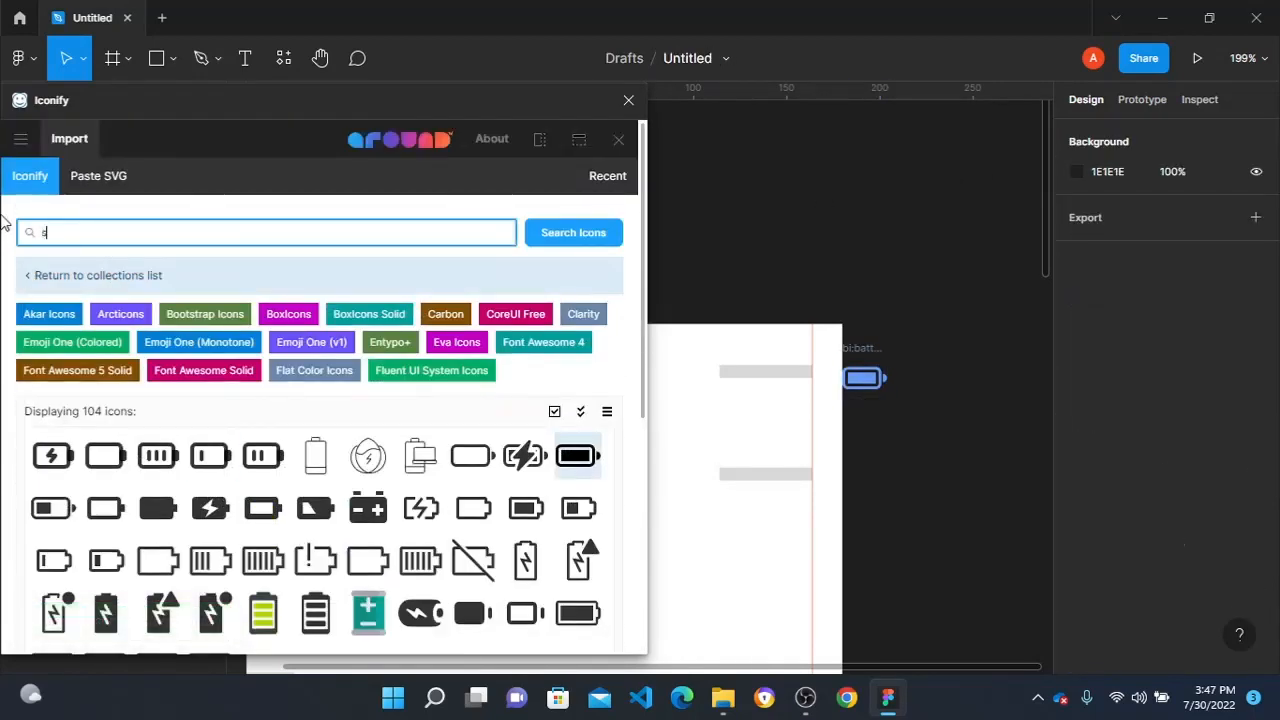
{"action": "type", "text": "ignal"}
{"action": "key", "text": "Return"}
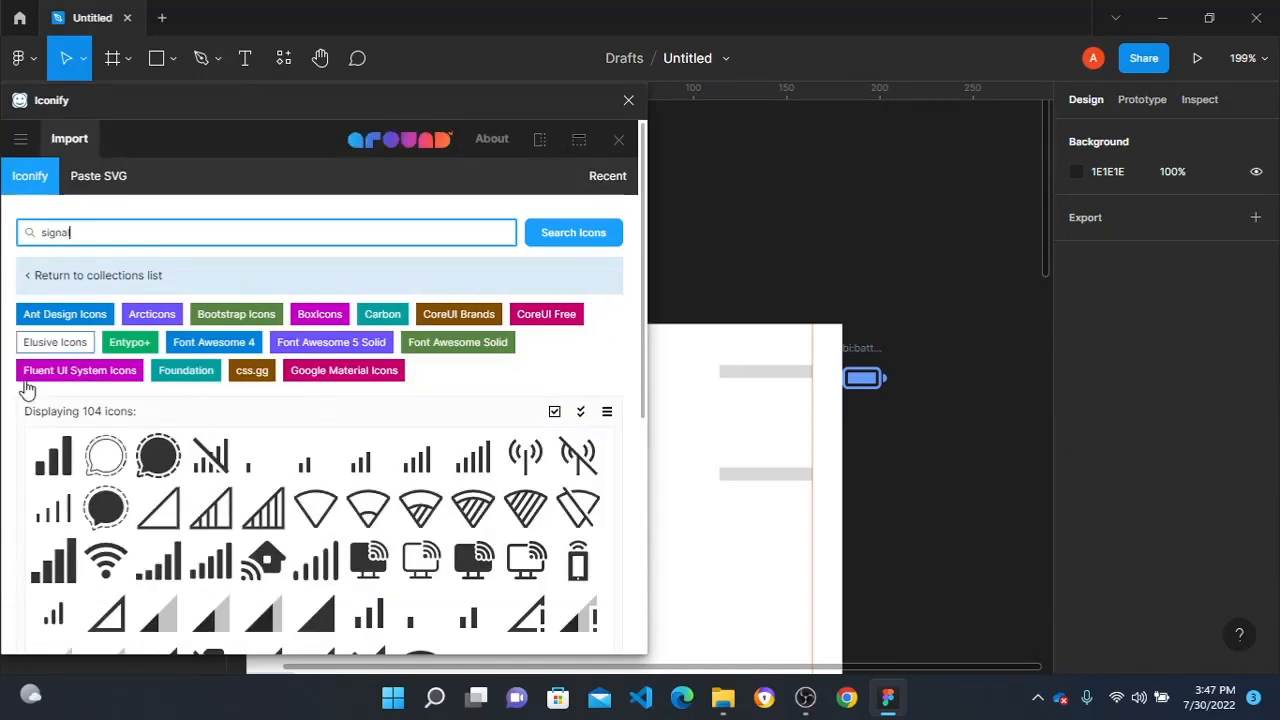
{"action": "left_click", "coordinate": [53, 560]}
{"action": "scroll", "coordinate": [228, 521], "scroll_direction": "down", "scroll_amount": 3}
{"action": "scroll", "coordinate": [229, 522], "scroll_direction": "down", "scroll_amount": 2}
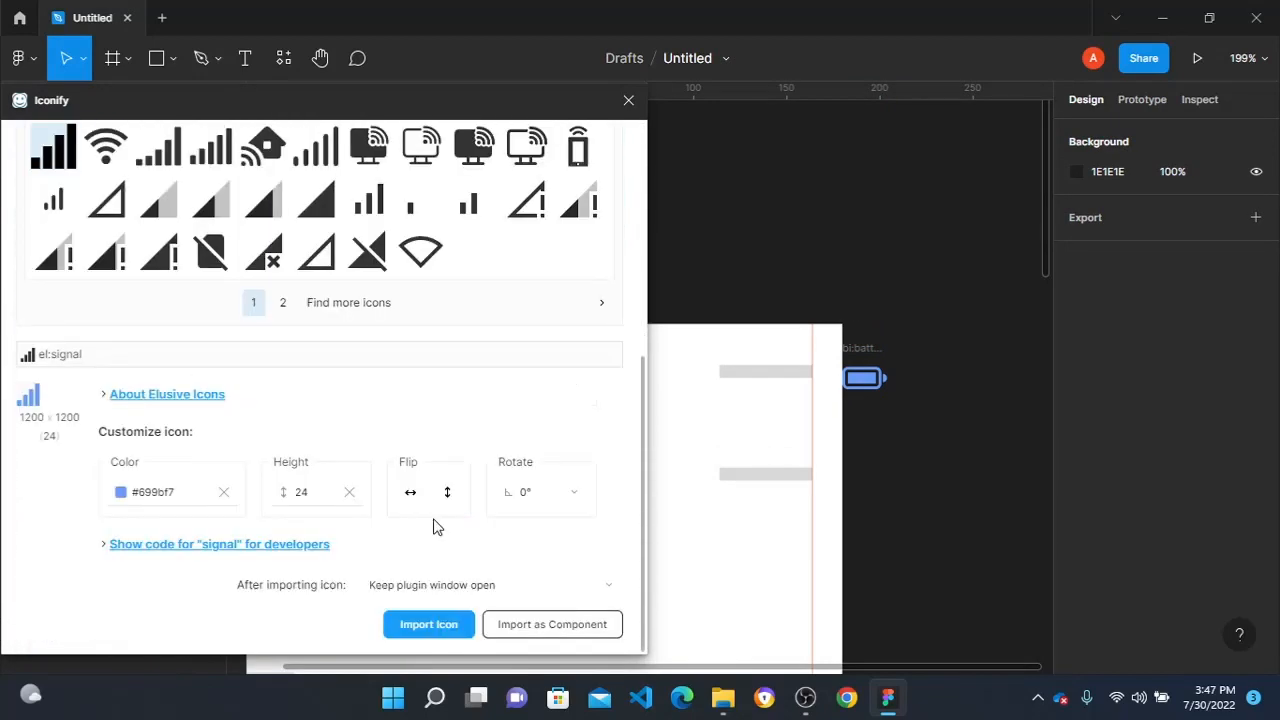
{"action": "left_click", "coordinate": [429, 626]}
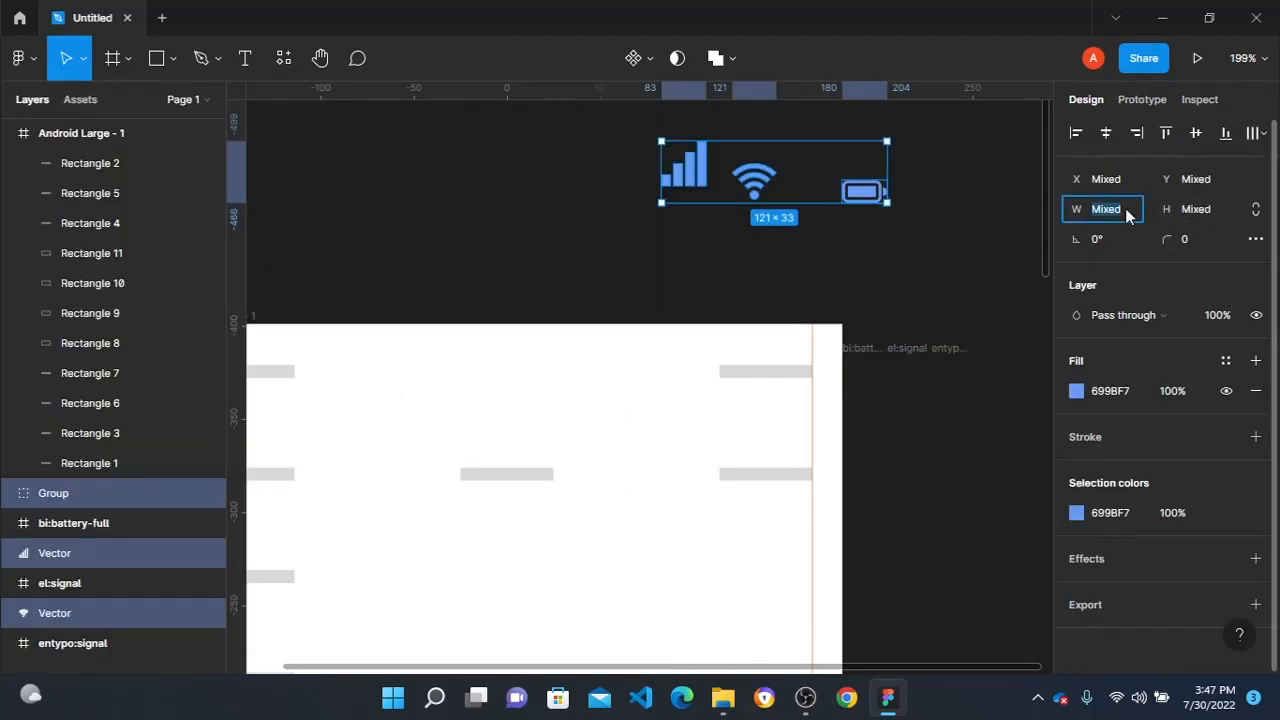
- Resize the selected signal, Wi-Fi and battery icons to 18 wide and 11 high
{"action": "type", "text": "18"}
{"action": "key", "text": "Tab"}
{"action": "type", "text": "11"}
{"action": "key", "text": "Return"}
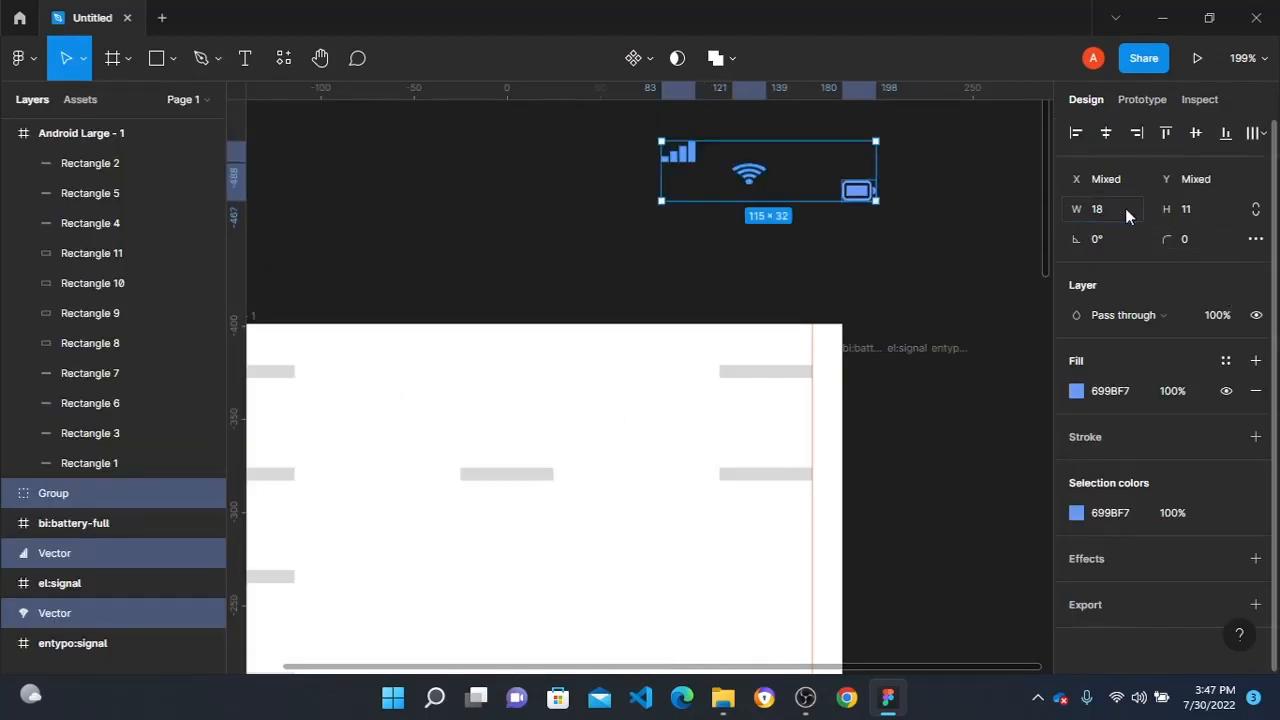
- Apply auto layout to the three status icons and set the spacing between them to 3
{"action": "key", "text": "shift+a"}
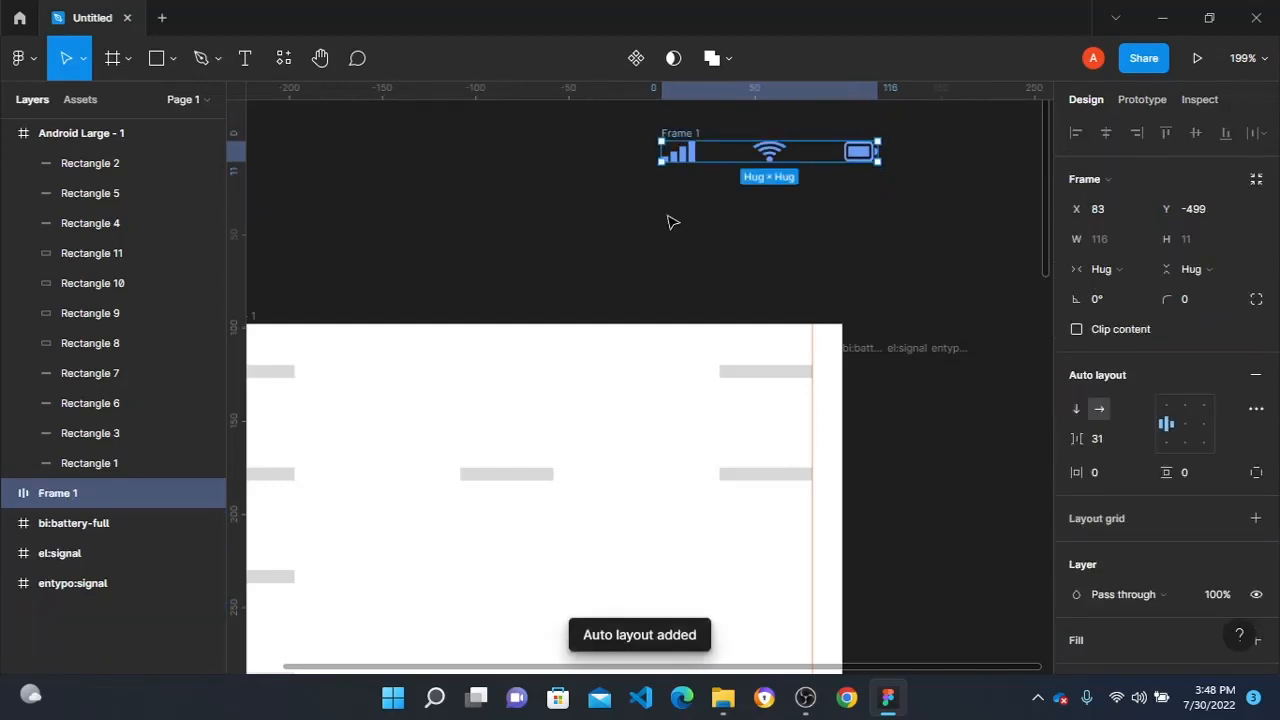
{"action": "left_click", "coordinate": [1112, 438]}
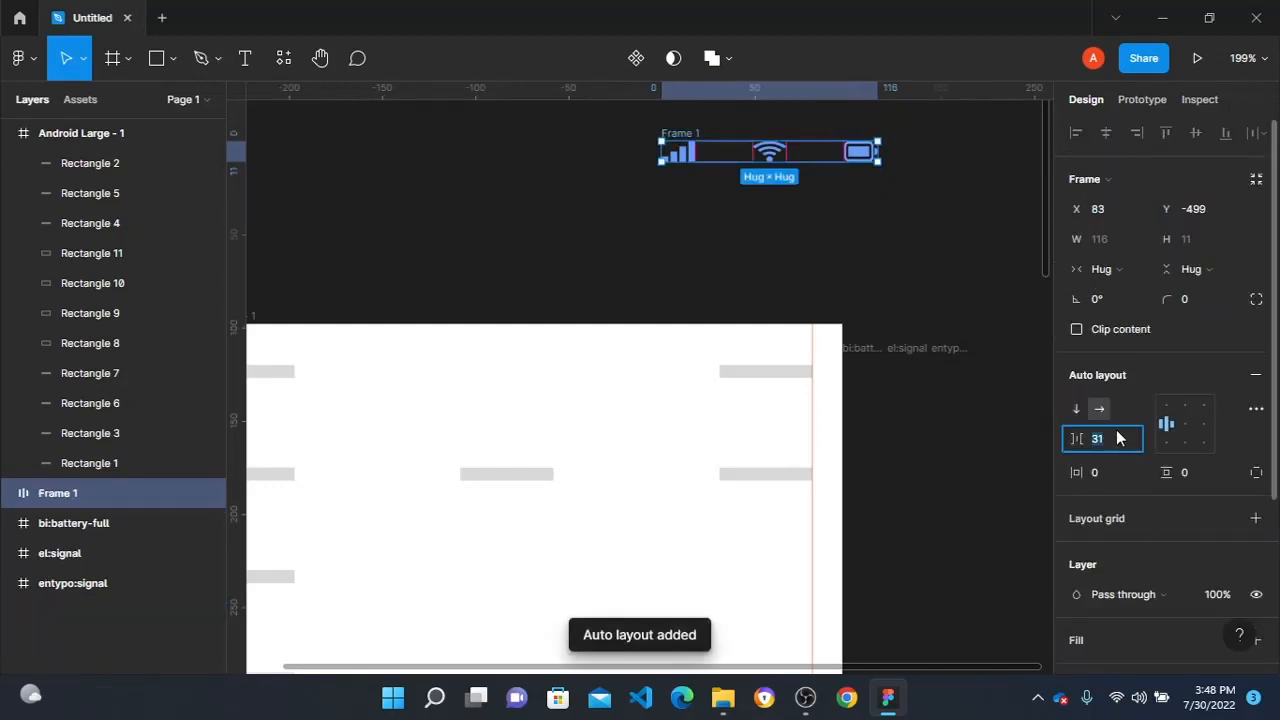
{"action": "type", "text": "3"}
{"action": "left_click", "coordinate": [921, 249]}
- Add a text layer reading 3:48 above the Android Large frame, beside the status icons
{"action": "scroll", "coordinate": [675, 191], "scroll_direction": "up", "scroll_amount": 3}
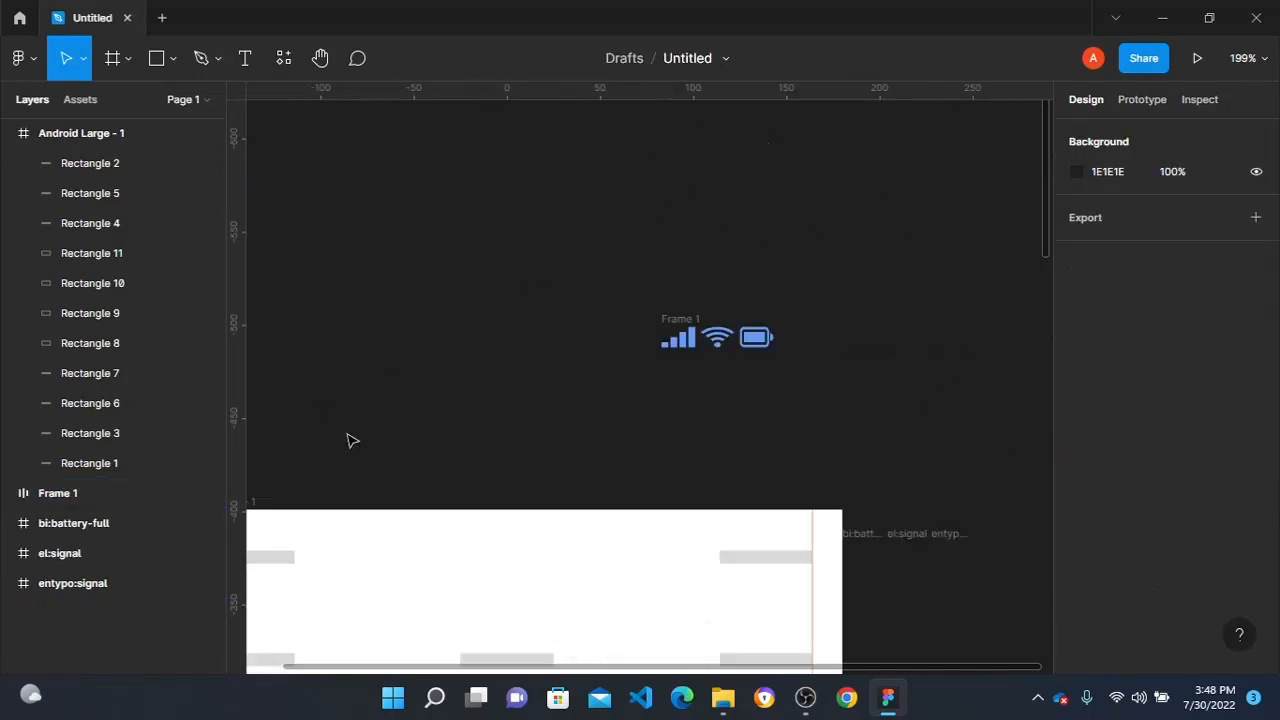
{"action": "scroll", "coordinate": [390, 450], "scroll_direction": "left", "scroll_amount": 5}
{"action": "key", "text": "t"}
{"action": "left_click", "coordinate": [585, 366]}
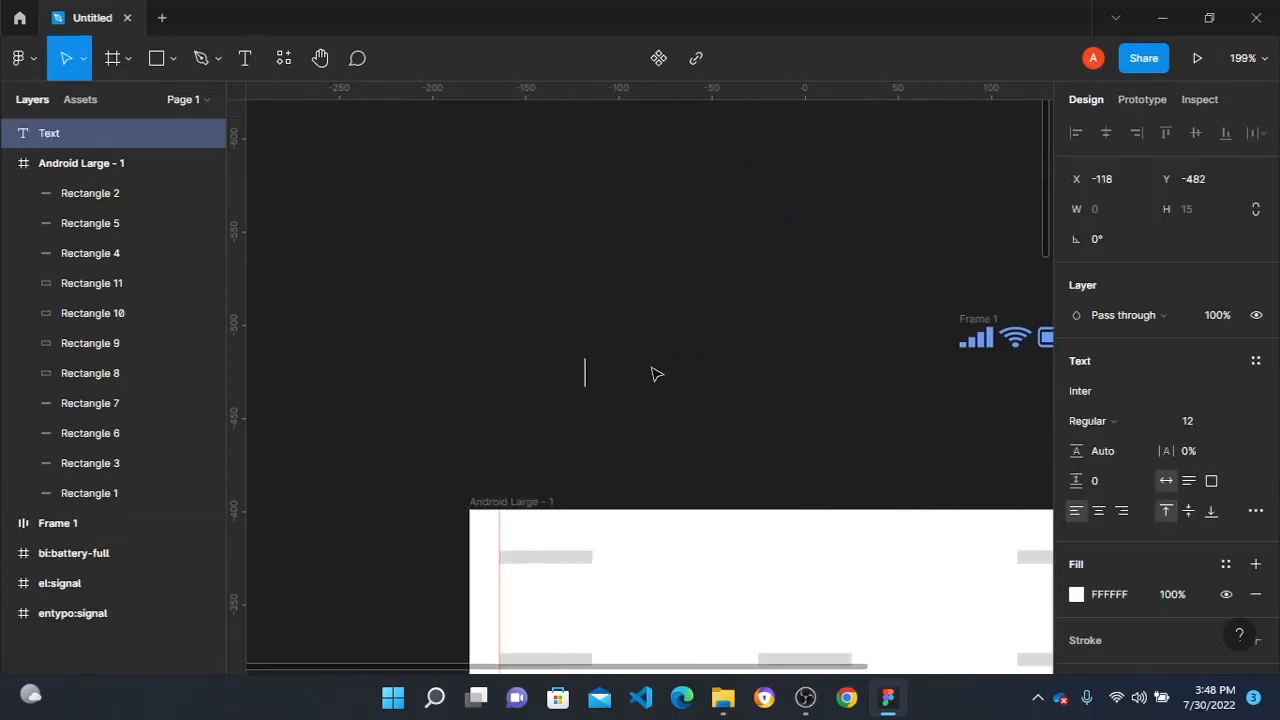
{"action": "type", "text": "3:"}
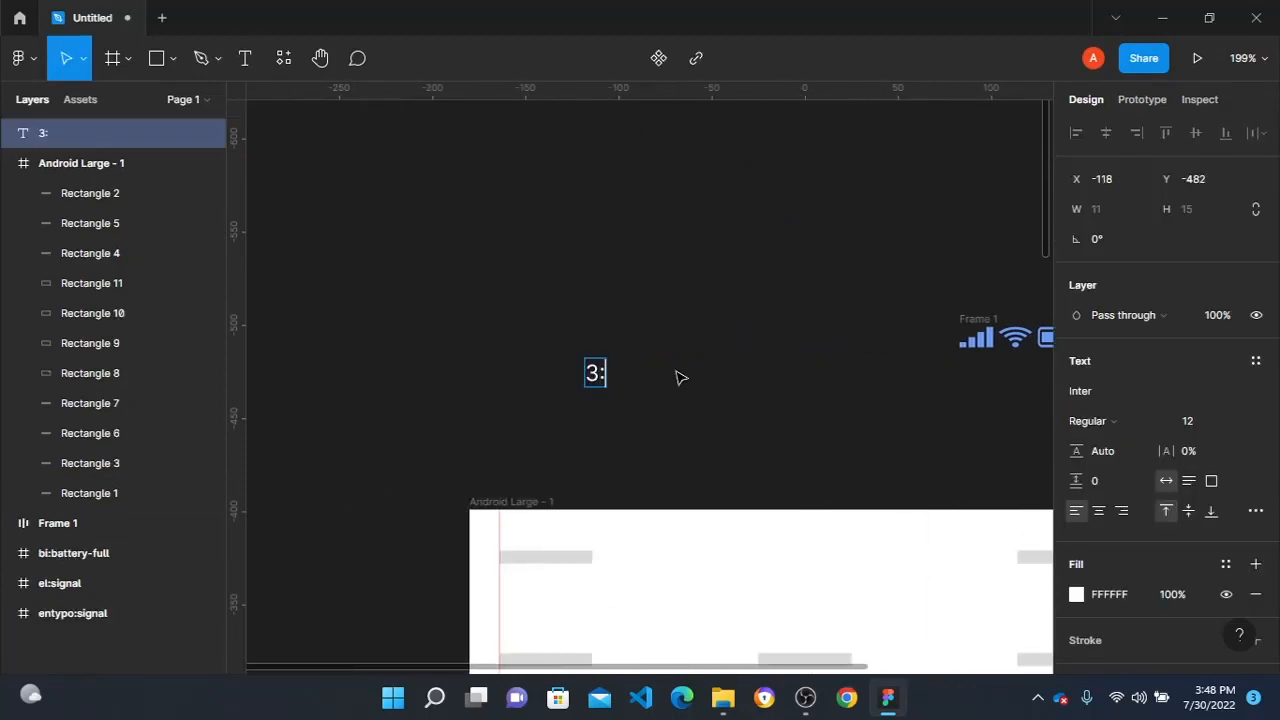
{"action": "type", "text": "48"}
{"action": "key", "text": "Escape"}
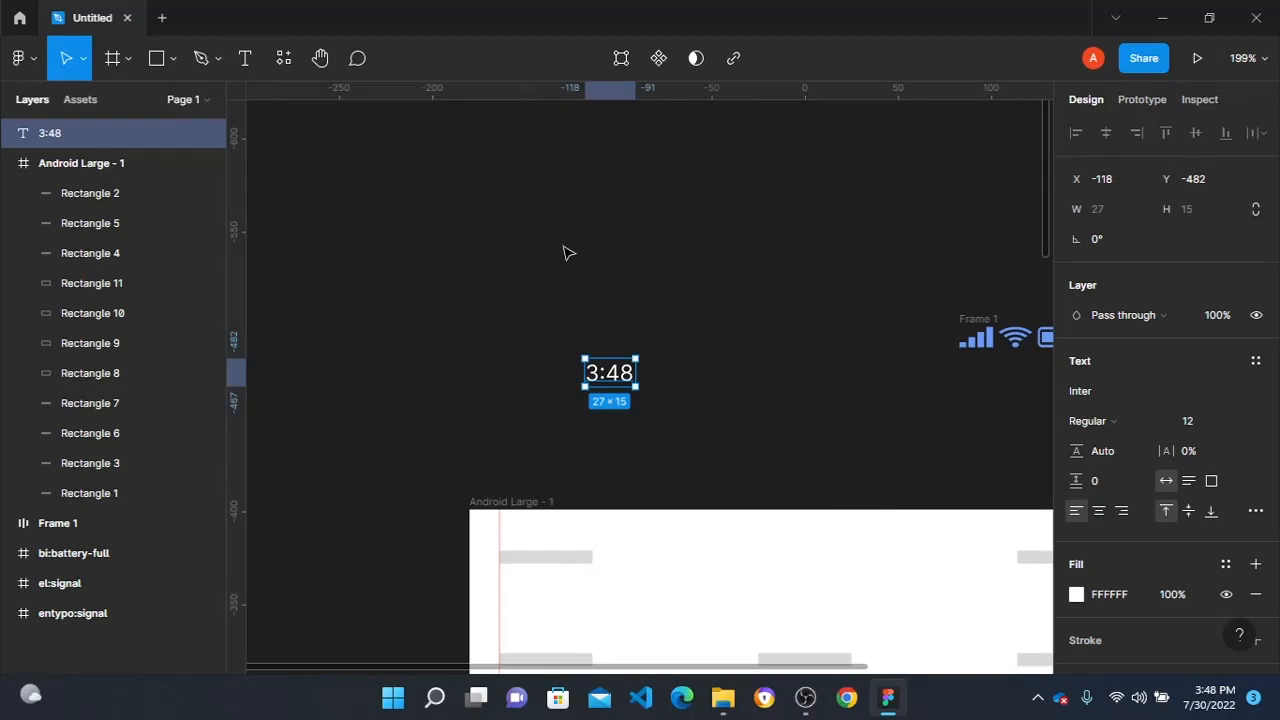
- Combine the 3:48 text and the status icons in an auto layout with spacing mode Space between
{"action": "left_click_drag", "start_coordinate": [443, 191], "coordinate": [897, 454]}
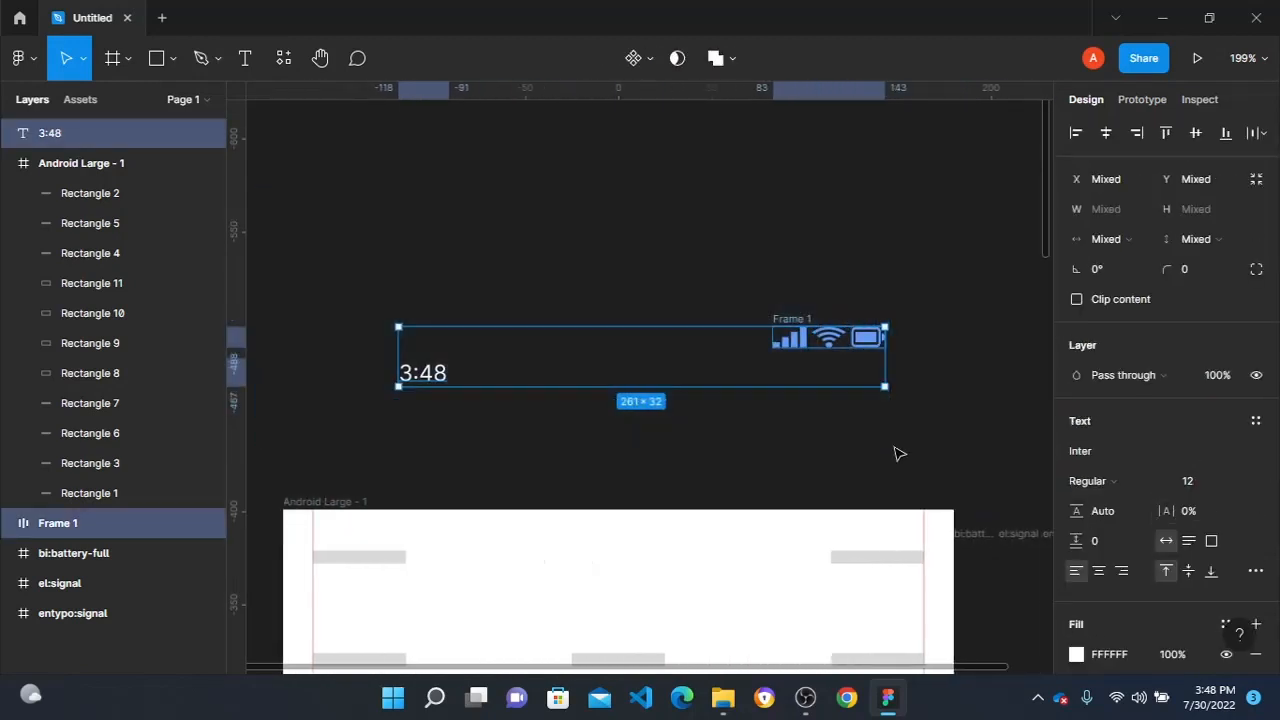
{"action": "key", "text": "shift+a"}
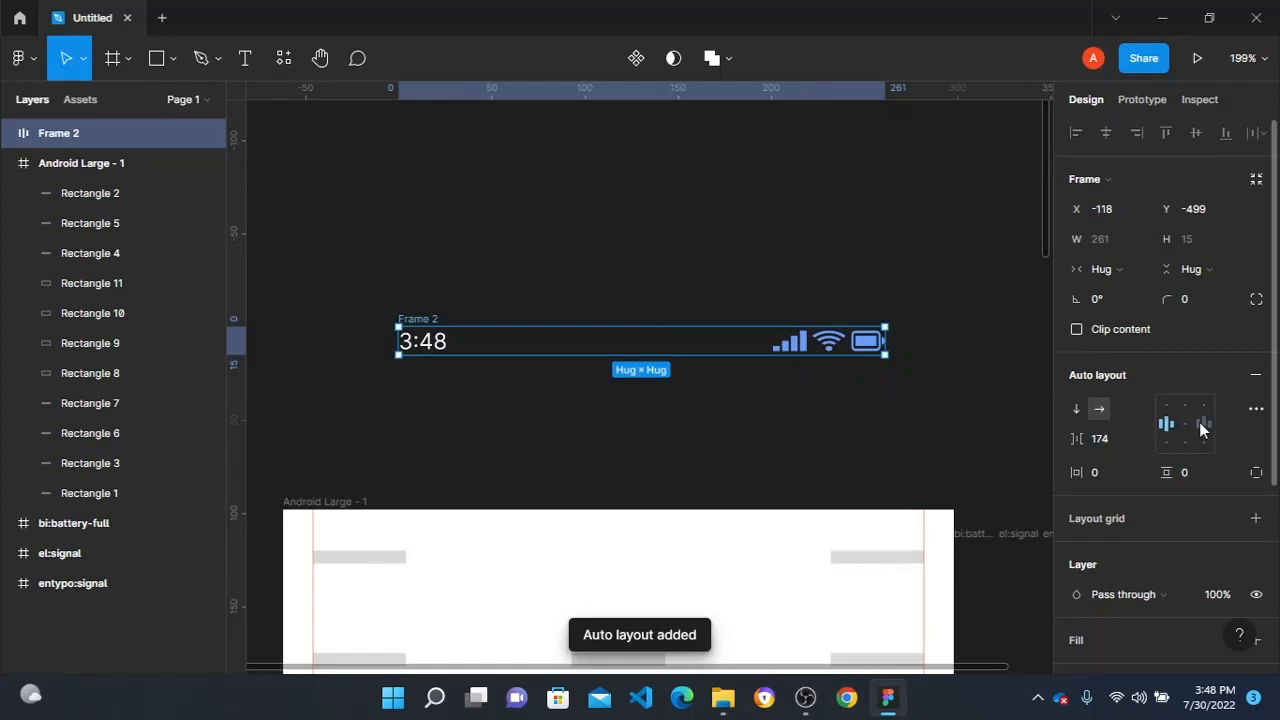
{"action": "left_click", "coordinate": [1256, 409]}
{"action": "left_click", "coordinate": [1005, 541]}
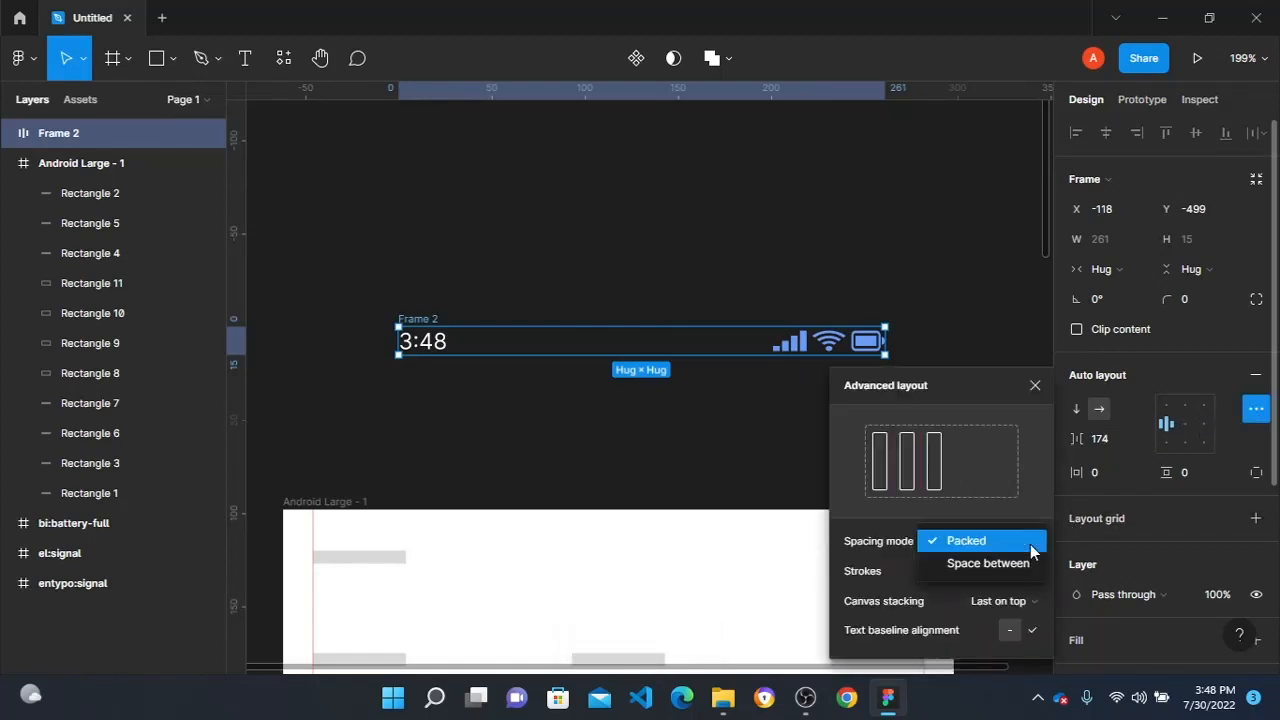
{"action": "left_click", "coordinate": [945, 563]}
- Place the status bar in the frame at X 16, Y 18, 328 wide, replacing the two topmost placeholder bars
{"action": "left_click", "coordinate": [608, 320]}
{"action": "left_click_drag", "start_coordinate": [517, 349], "coordinate": [488, 558]}
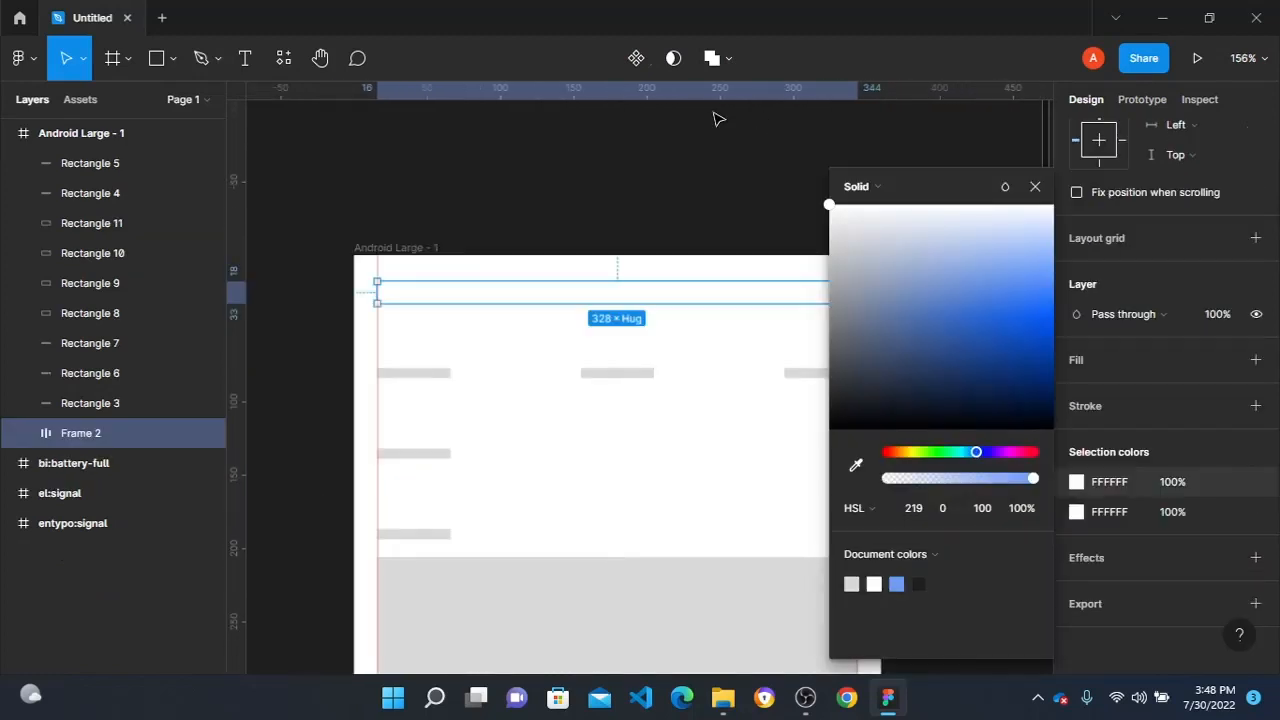
{"action": "left_click", "coordinate": [470, 170]}
{"action": "left_click", "coordinate": [490, 288]}
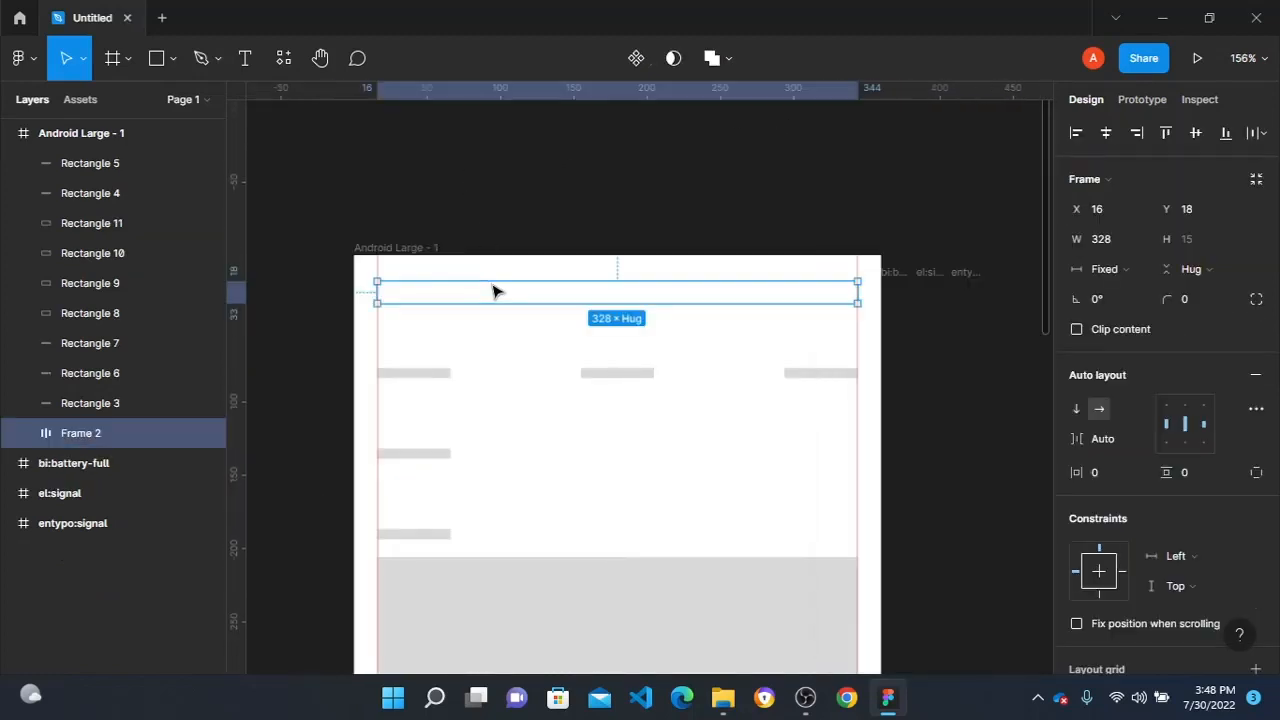
- Recolor the status bar's white contents to dark gray 413636
{"action": "scroll", "coordinate": [1110, 460], "scroll_direction": "down", "scroll_amount": 3}
{"action": "left_click", "coordinate": [1076, 632]}
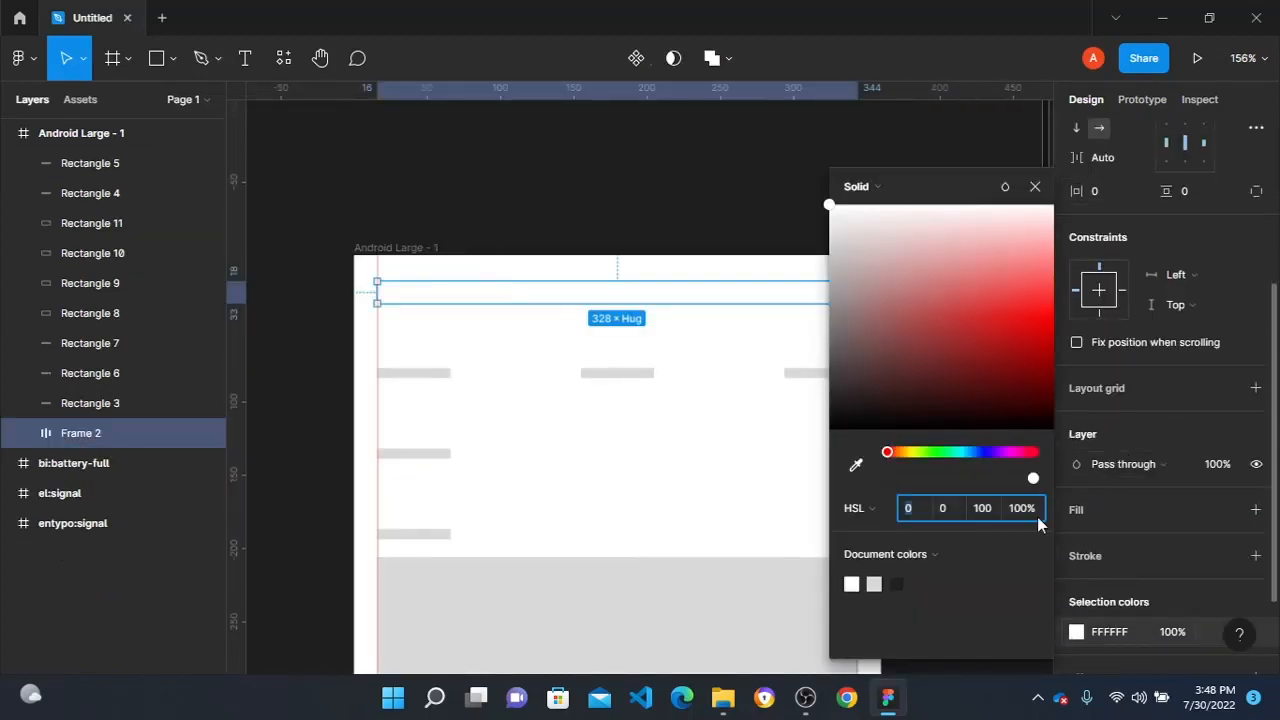
{"action": "mouse_move", "coordinate": [848, 368]}
{"action": "left_mouse_down"}
{"action": "mouse_move", "coordinate": [838, 400]}
{"action": "mouse_move", "coordinate": [851, 380]}
{"action": "left_mouse_up"}
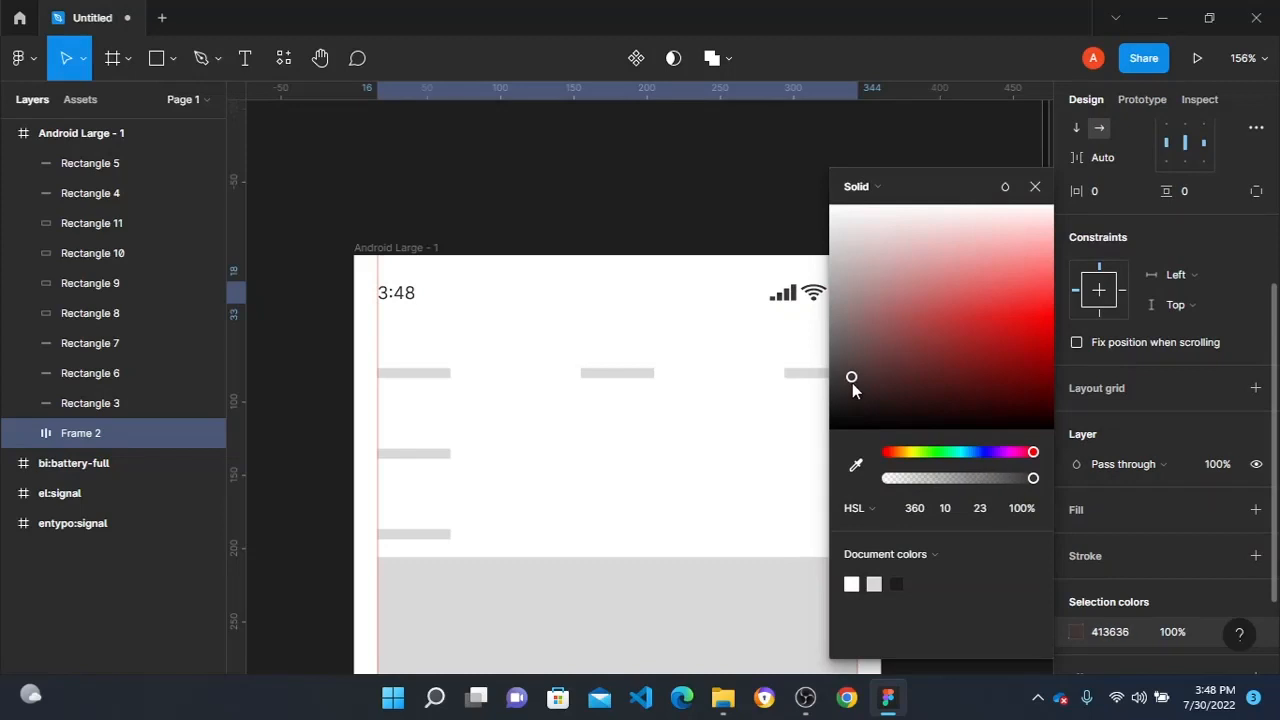
{"action": "left_click", "coordinate": [486, 186]}
- Shrink the header's left placeholder bar to 30 × 3 and duplicate it twice below, forming a three-line menu icon
{"action": "scroll", "coordinate": [672, 296], "scroll_direction": "down", "scroll_amount": 3}
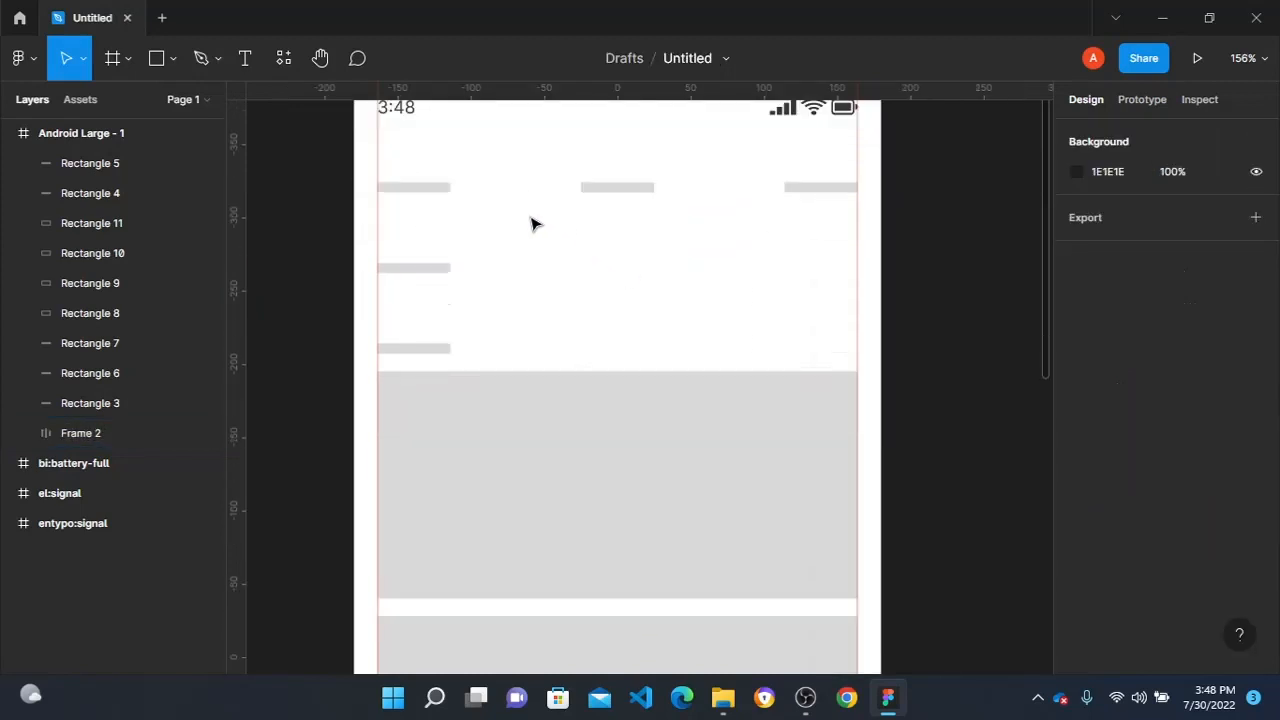
{"action": "scroll", "coordinate": [457, 172], "scroll_direction": "up", "scroll_amount": 1}
{"action": "scroll", "coordinate": [424, 186], "scroll_direction": "down", "scroll_amount": 1}
{"action": "scroll", "coordinate": [424, 186], "scroll_direction": "up", "scroll_amount": 1}
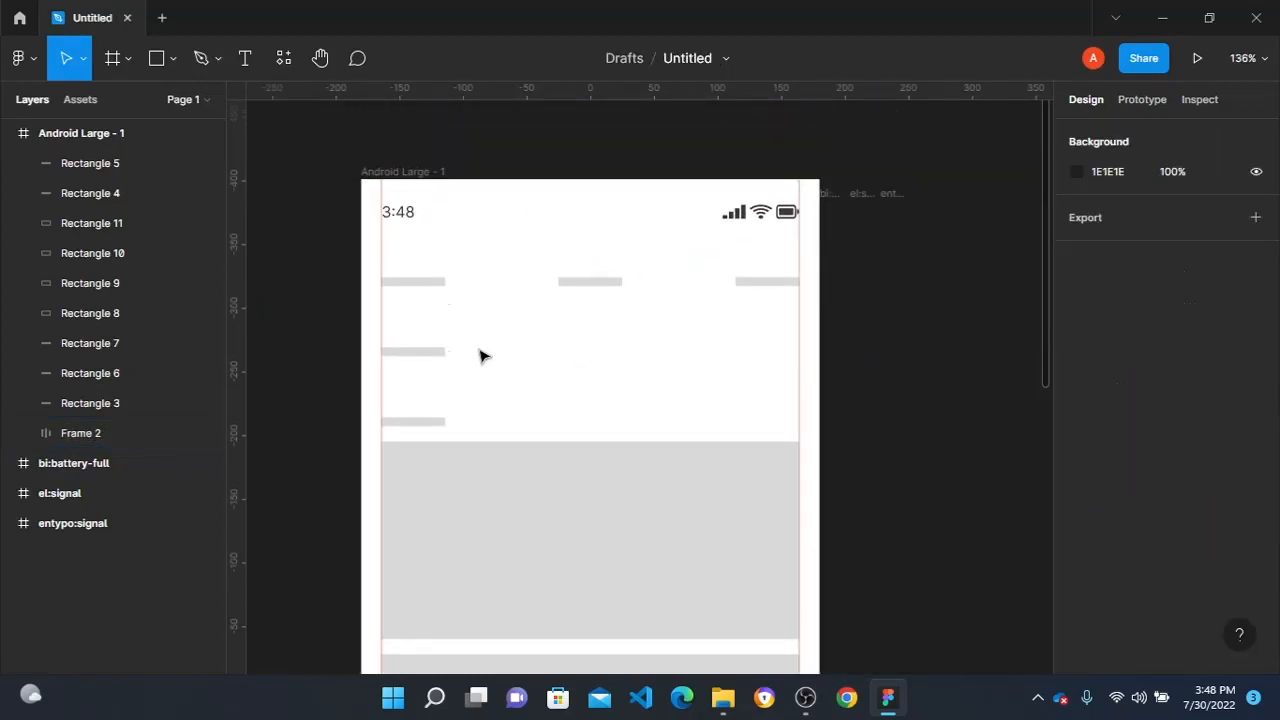
{"action": "left_click", "coordinate": [412, 282]}
{"action": "scroll", "coordinate": [420, 284], "scroll_direction": "up", "scroll_amount": 5}
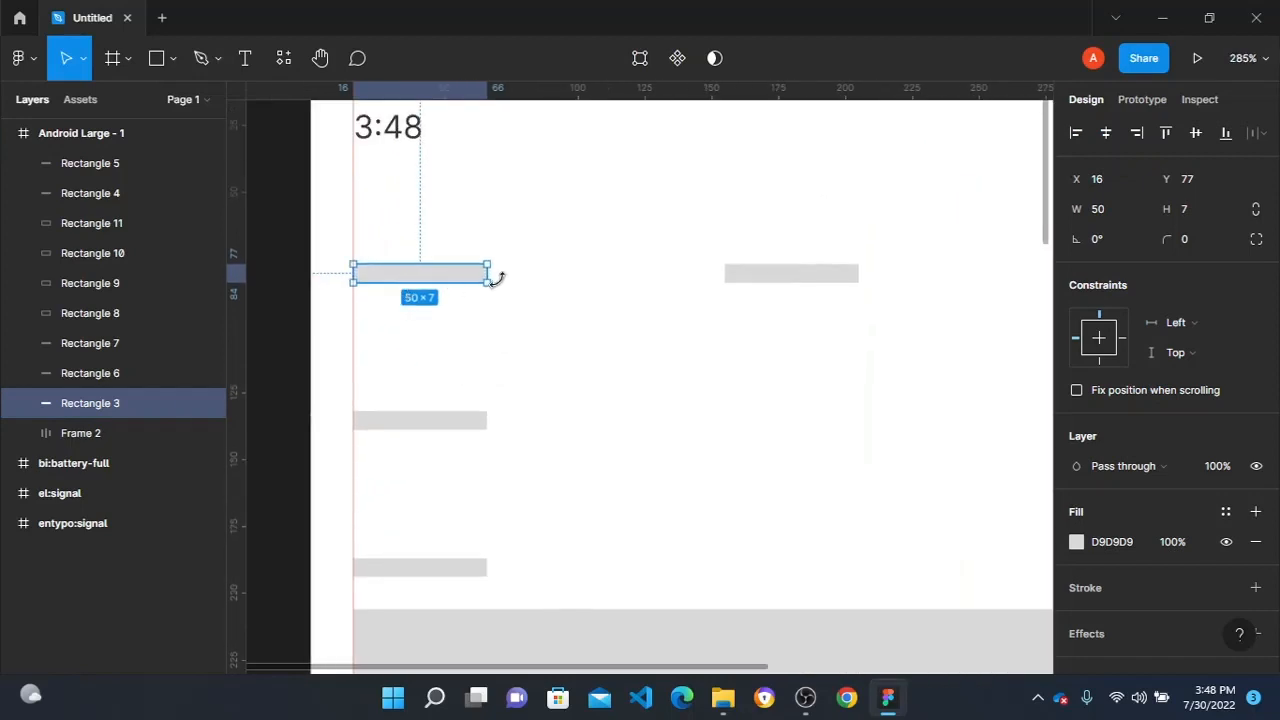
{"action": "left_click_drag", "start_coordinate": [487, 277], "coordinate": [457, 277]}
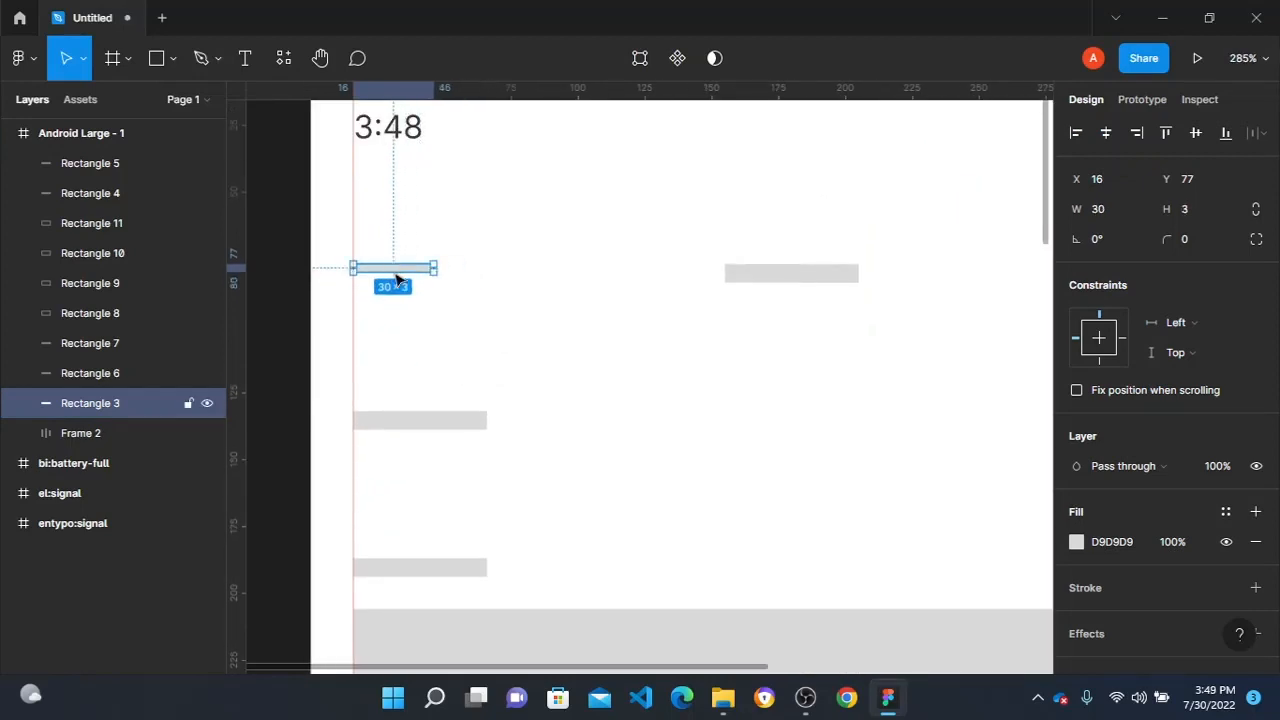
{"action": "scroll", "coordinate": [396, 280], "scroll_direction": "up", "scroll_amount": 4}
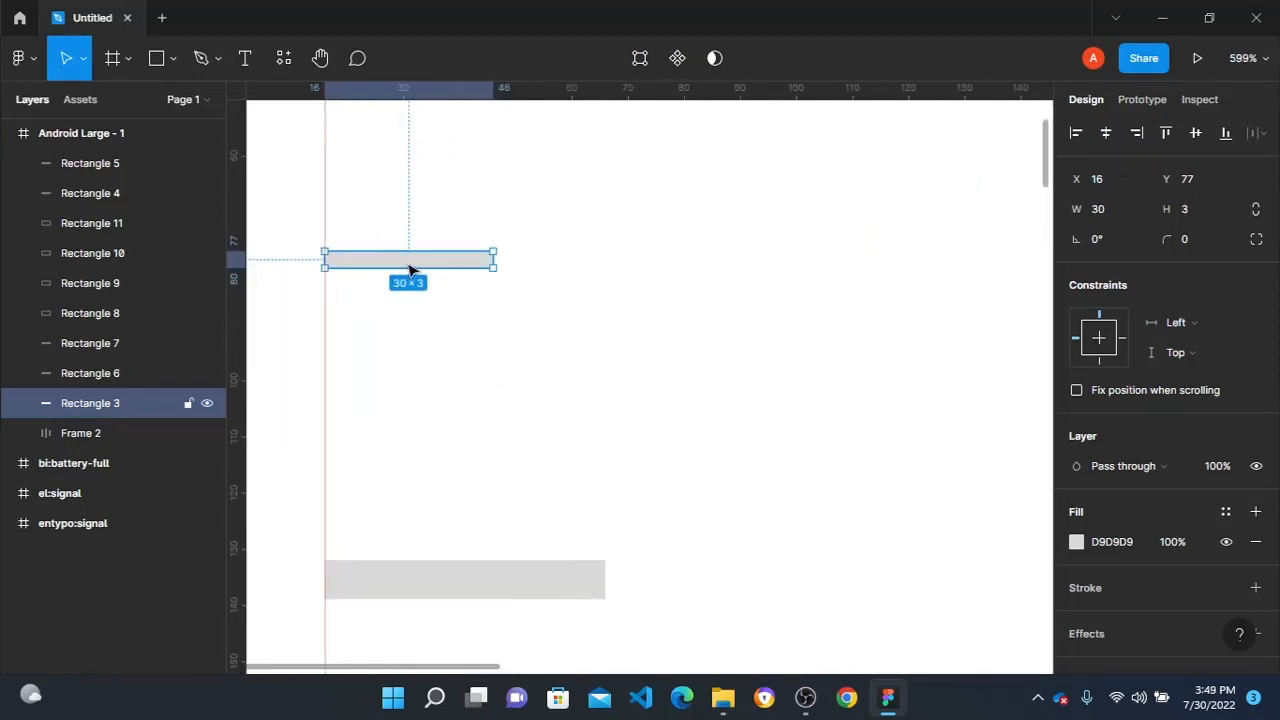
{"action": "left_click_drag", "start_coordinate": [408, 268], "coordinate": [410, 347]}
{"action": "scroll", "coordinate": [425, 322], "scroll_direction": "down", "scroll_amount": 4}
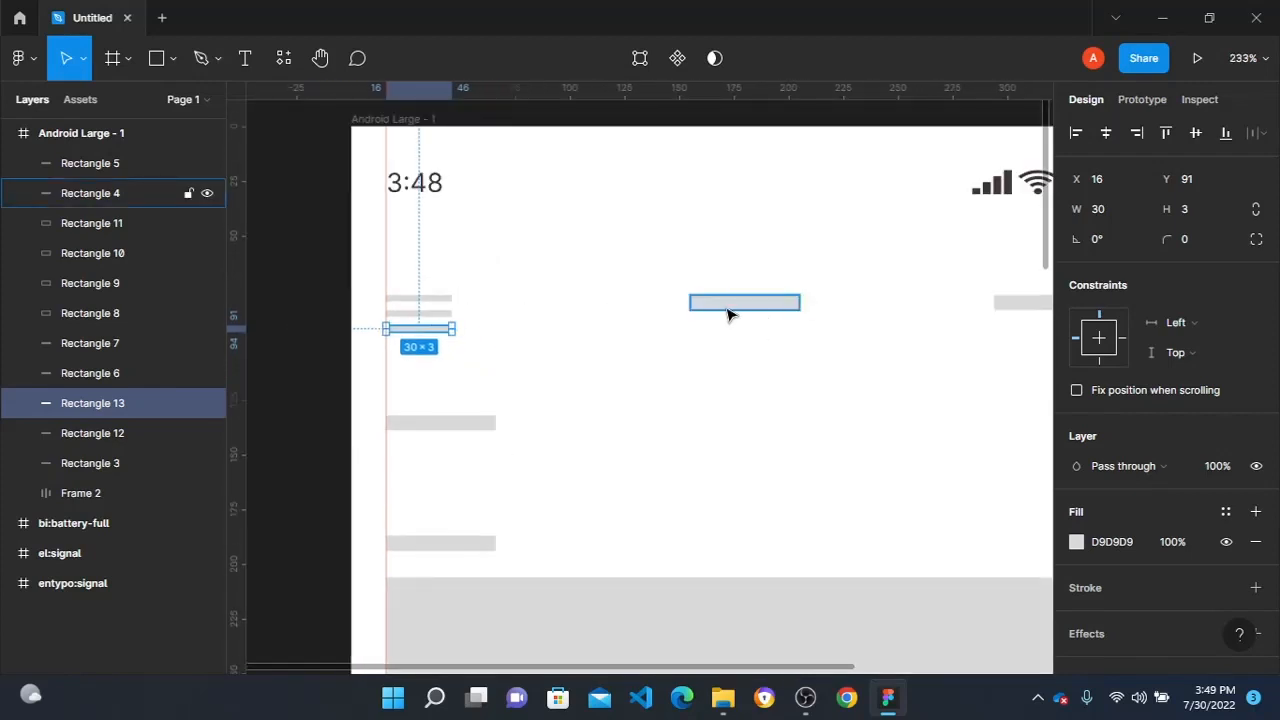
- Add a text layer reading Room Monitor below the header's middle placeholder bar
{"action": "key", "text": "t"}
{"action": "left_click", "coordinate": [687, 344]}
{"action": "type", "text": "R"}
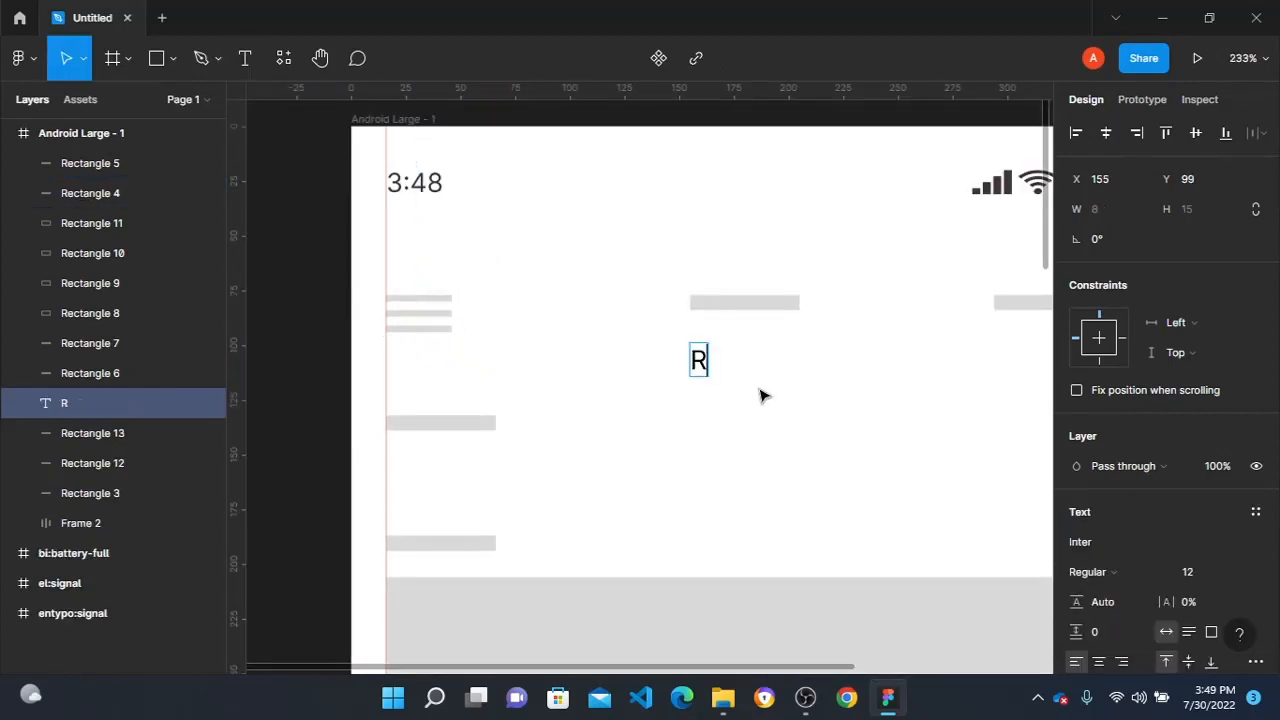
{"action": "type", "text": "oom Moni"}
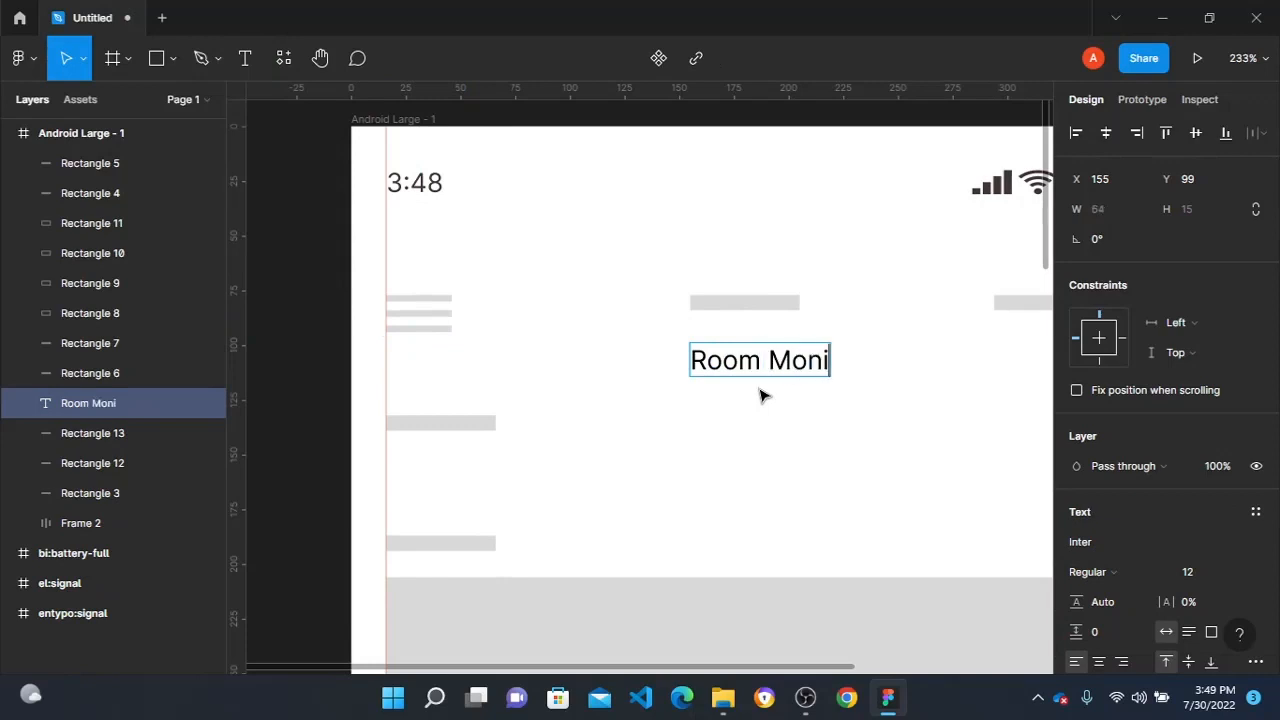
{"action": "type", "text": "tor"}
{"action": "key", "text": "Escape"}
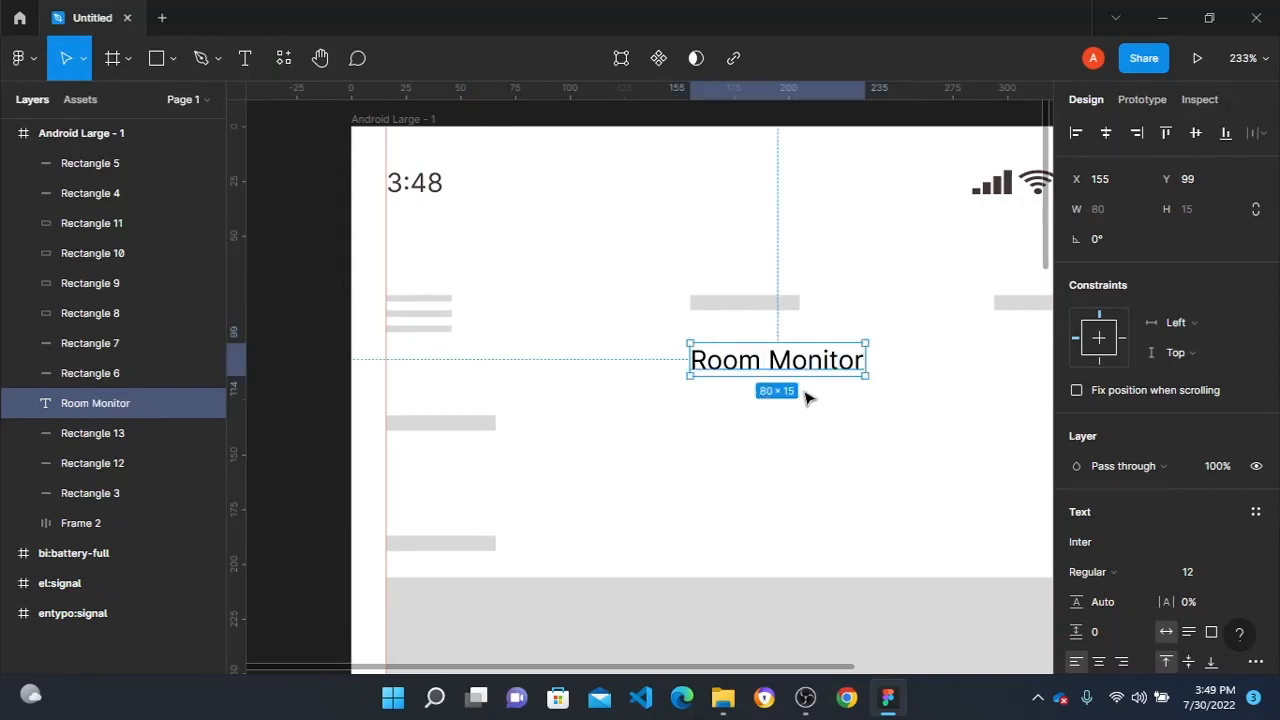
- Move the Room Monitor text onto the middle placeholder bar at X 140, Y 73 and delete that bar
{"action": "left_click_drag", "start_coordinate": [773, 370], "coordinate": [746, 314]}
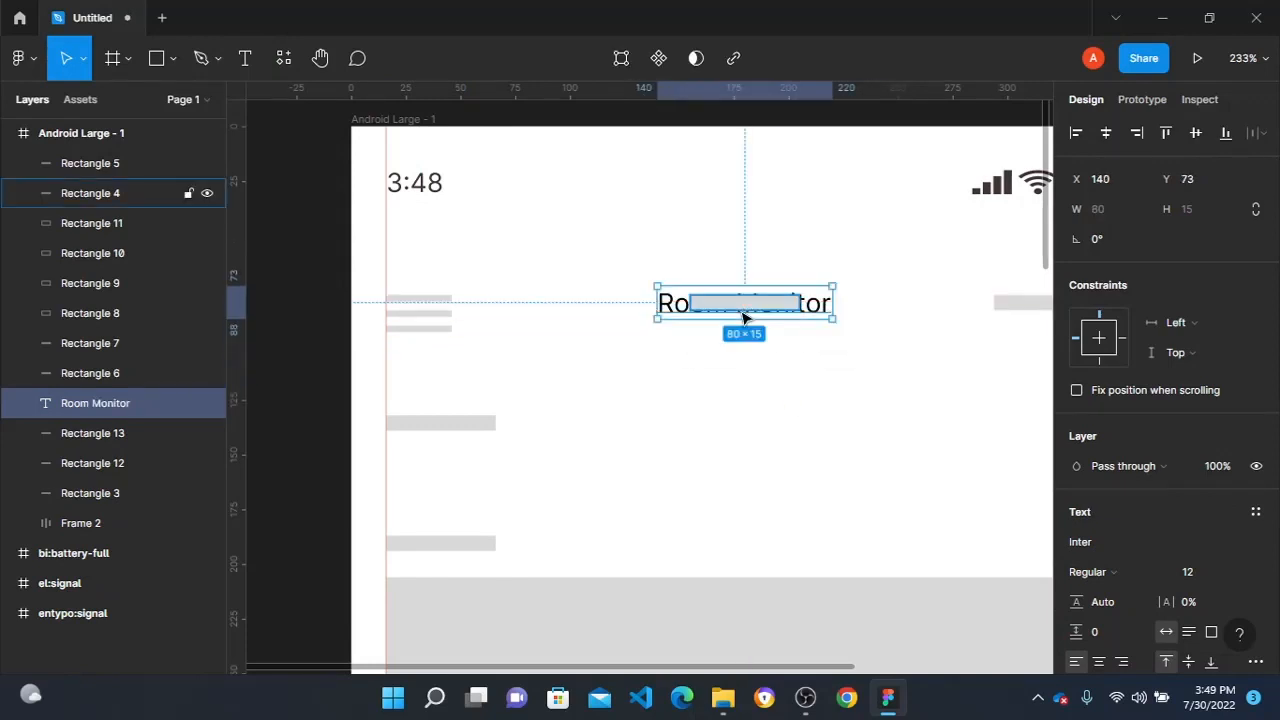
{"action": "left_click", "coordinate": [740, 303]}
{"action": "key", "text": "Delete"}
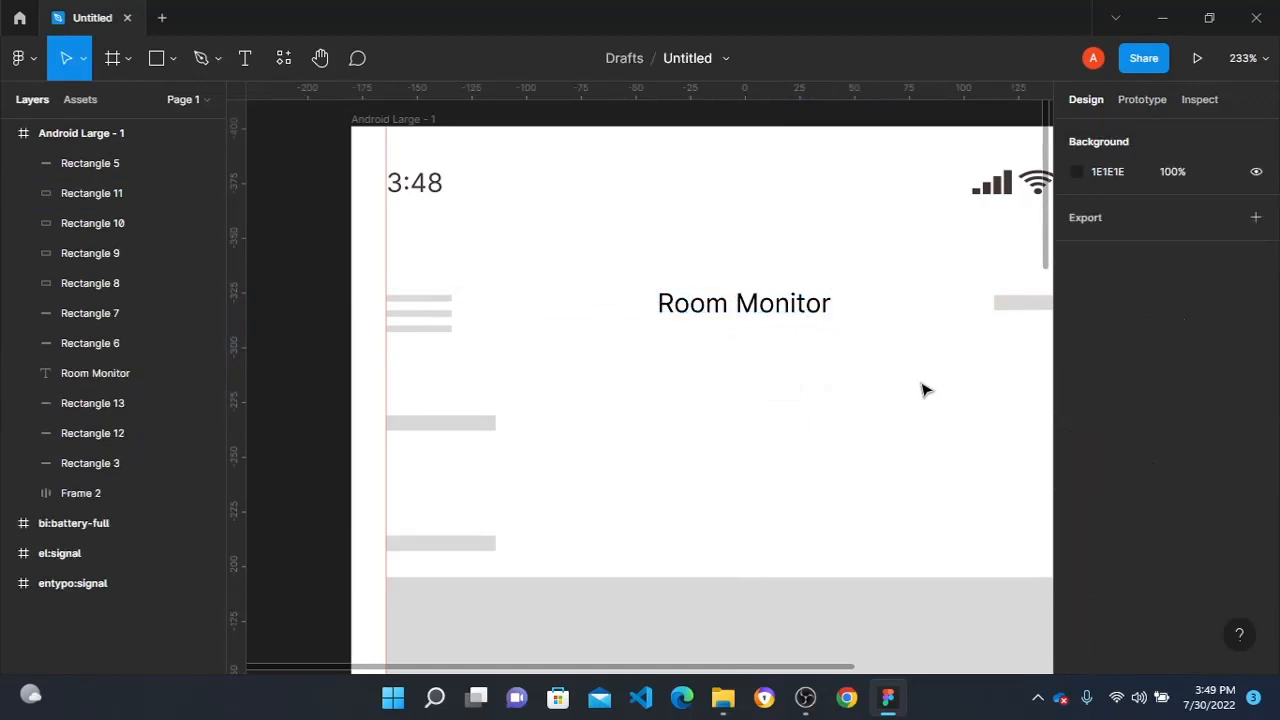
- Draw a circle over the header's right placeholder bar, aligned to the right margin guide
{"action": "scroll", "coordinate": [987, 320], "scroll_direction": "right", "scroll_amount": 3}
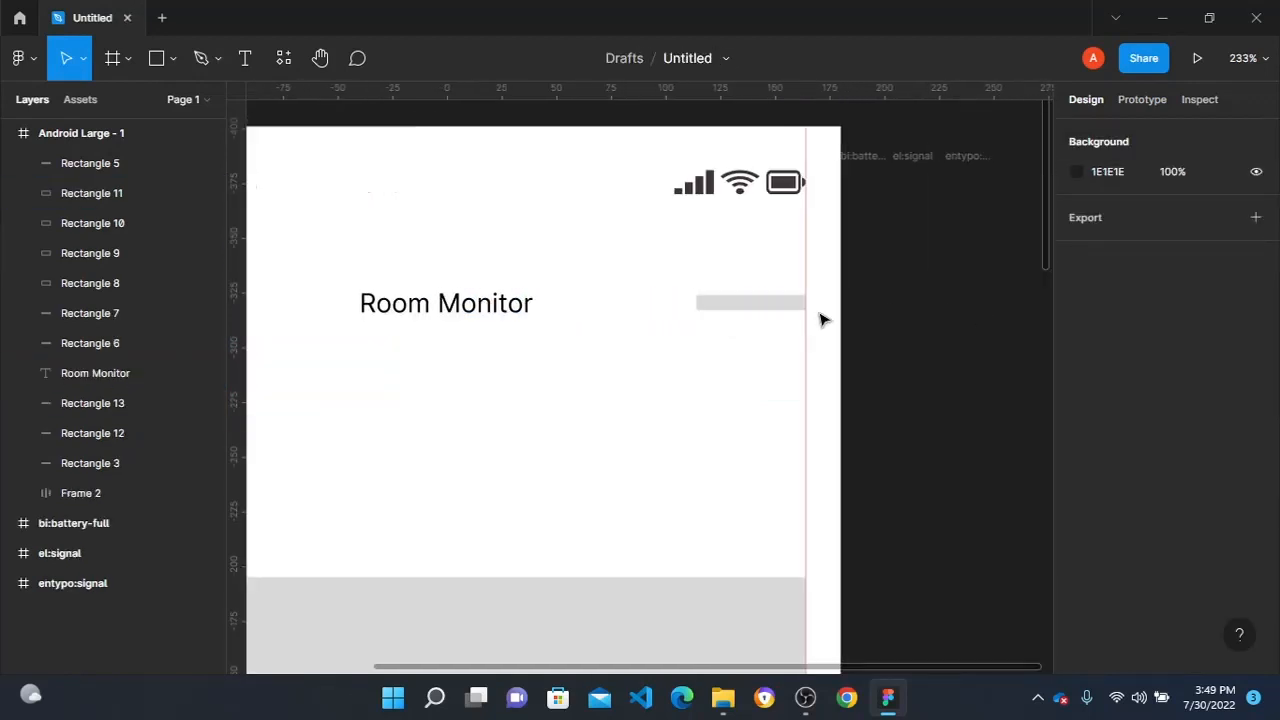
{"action": "key", "text": "o"}
{"action": "mouse_move", "coordinate": [747, 317]}
{"action": "left_mouse_down"}
{"action": "mouse_move", "coordinate": [771, 389]}
{"action": "mouse_move", "coordinate": [772, 357]}
{"action": "left_mouse_up"}
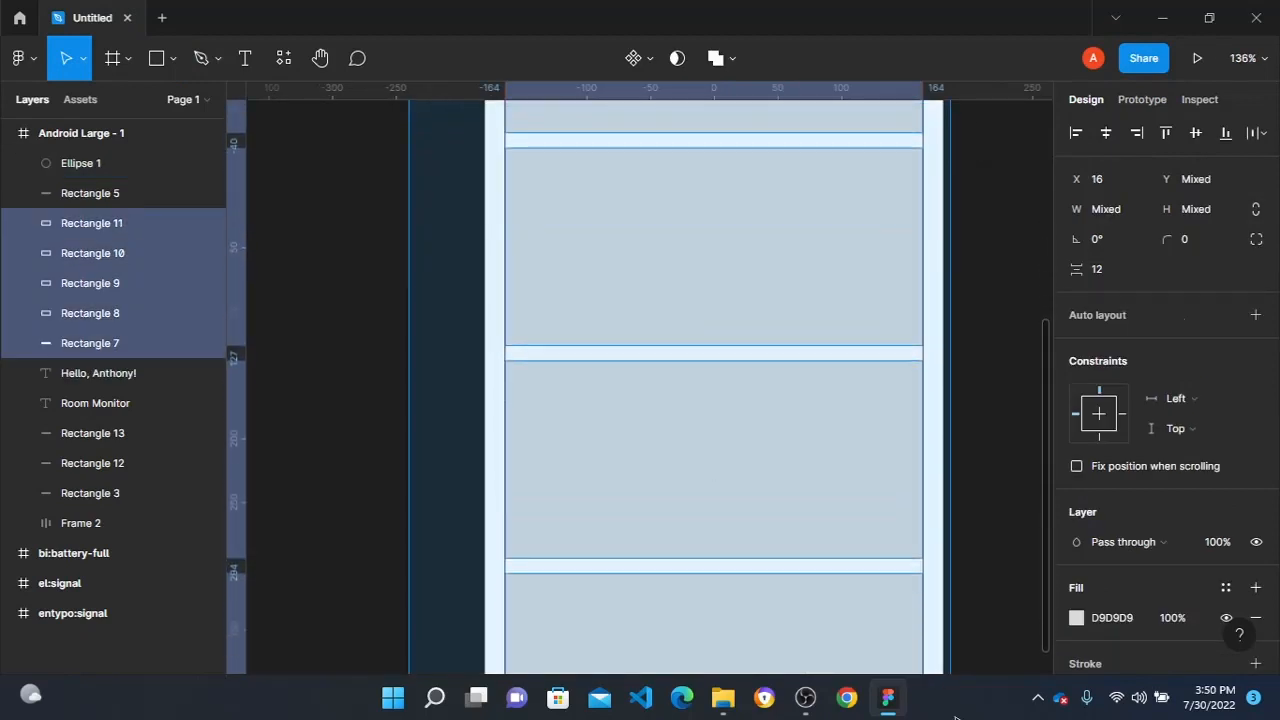
- Move the lowest placeholder bar and all the large content rectangles slightly down together, away from the greeting text
{"action": "scroll", "coordinate": [1000, 580], "scroll_direction": "down", "scroll_amount": 2}
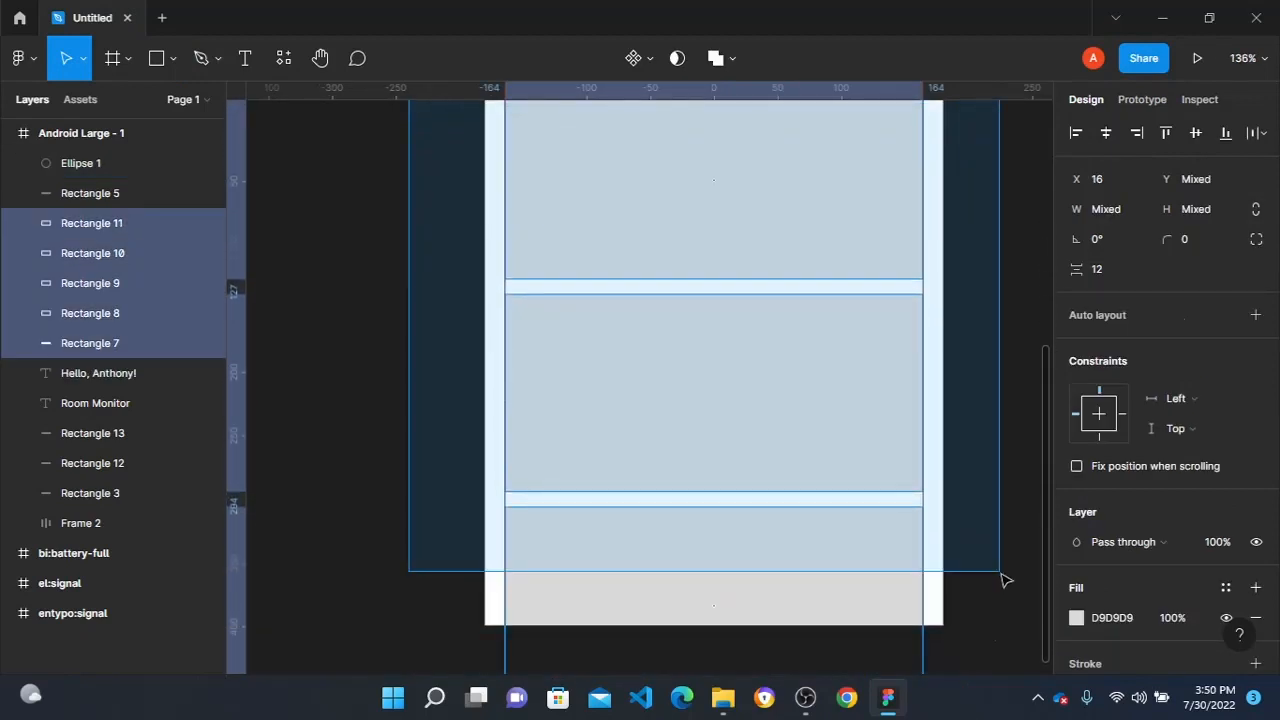
{"action": "scroll", "coordinate": [1000, 580], "scroll_direction": "up", "scroll_amount": 3}
{"action": "scroll", "coordinate": [755, 417], "scroll_direction": "up", "scroll_amount": 2}
{"action": "mouse_move", "coordinate": [594, 446]}
{"action": "left_mouse_down"}
{"action": "mouse_move", "coordinate": [590, 480]}
{"action": "mouse_move", "coordinate": [594, 462]}
{"action": "left_mouse_up"}
{"action": "left_click", "coordinate": [469, 348]}
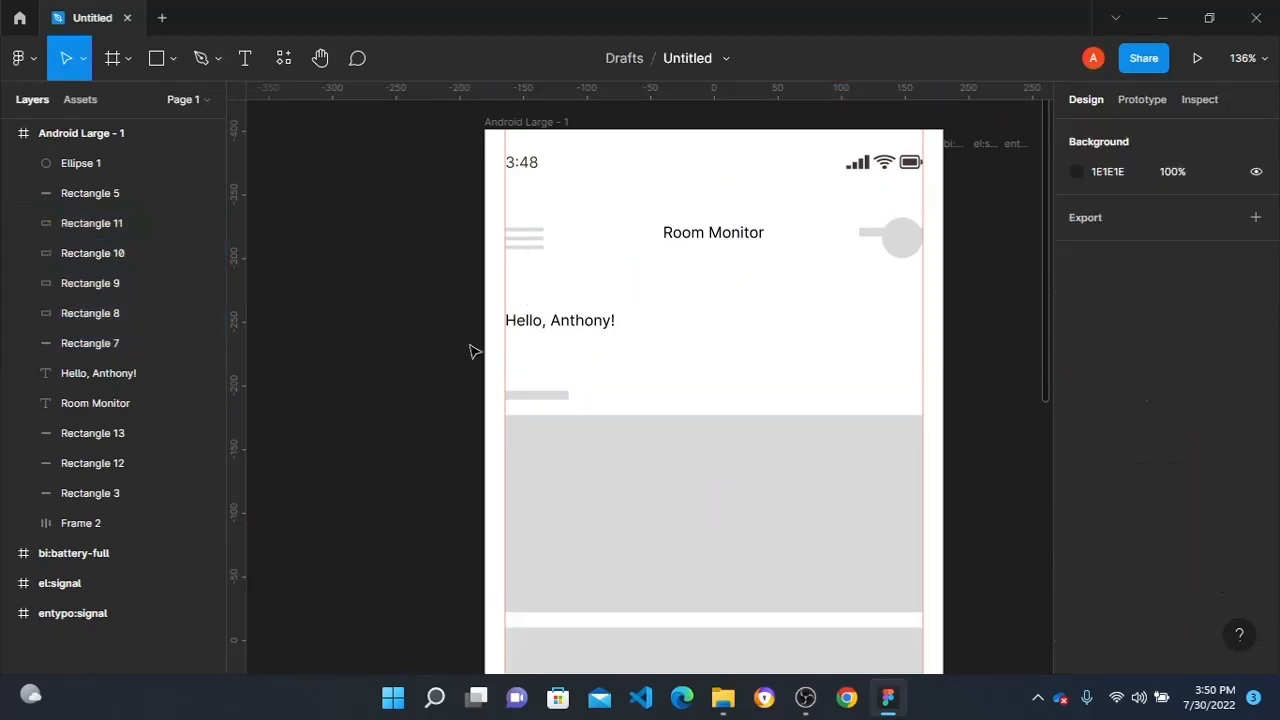
{"action": "left_click_drag", "start_coordinate": [442, 410], "coordinate": [849, 623]}
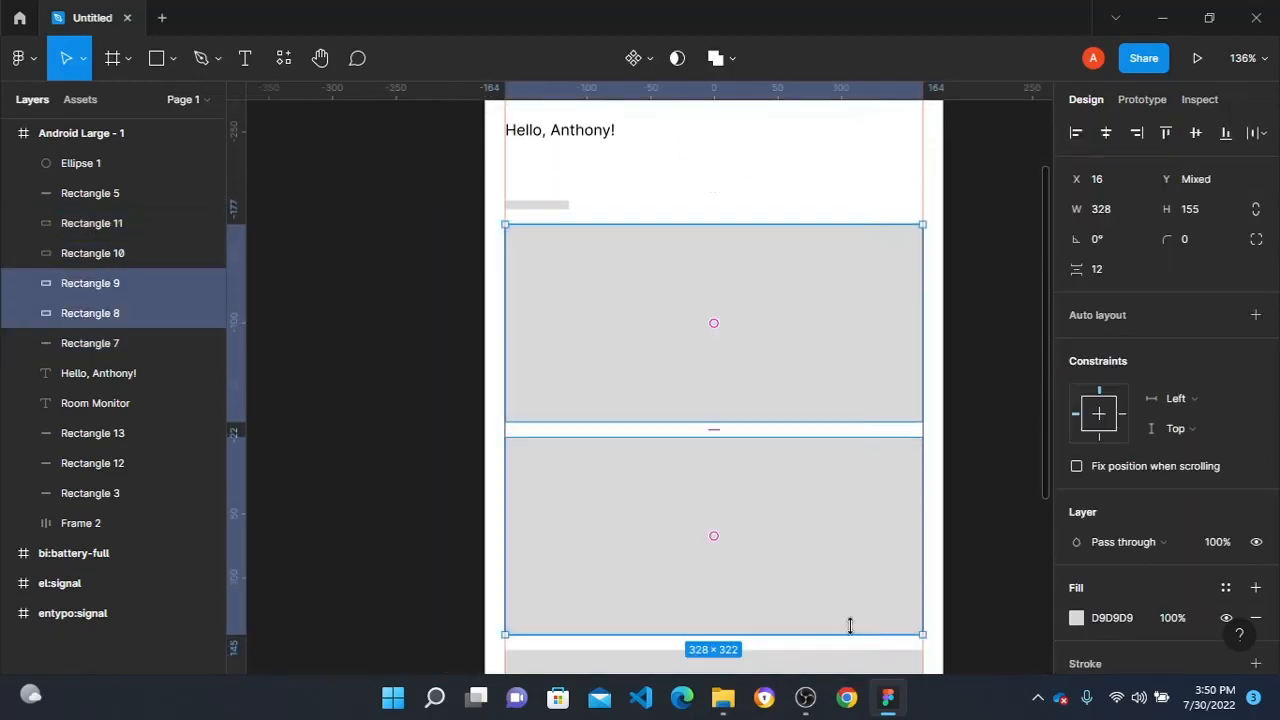
- Duplicate the greeting text onto the lower placeholder bar at X 16, Y 198 and change the copy to Rooms
{"action": "left_click", "coordinate": [563, 130]}
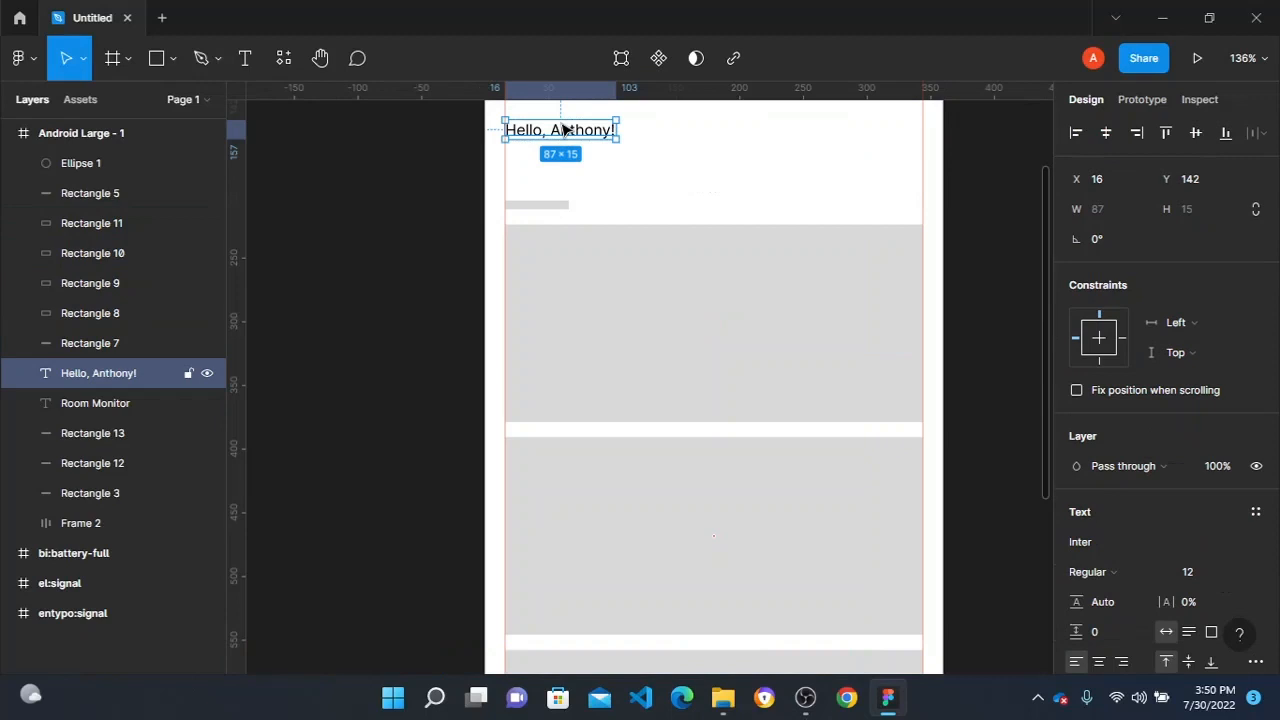
{"action": "left_click_drag", "start_coordinate": [563, 130], "coordinate": [567, 201]}
{"action": "double_click", "coordinate": [566, 201]}
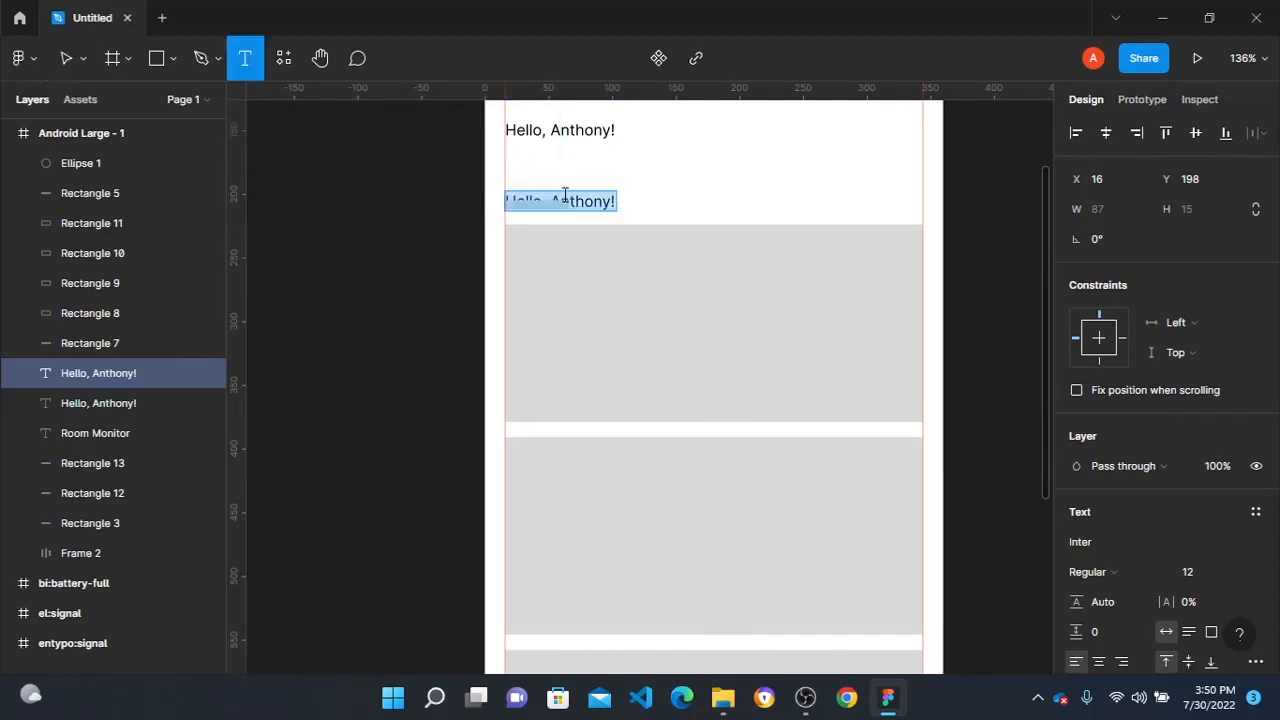
{"action": "type", "text": "Rooms"}
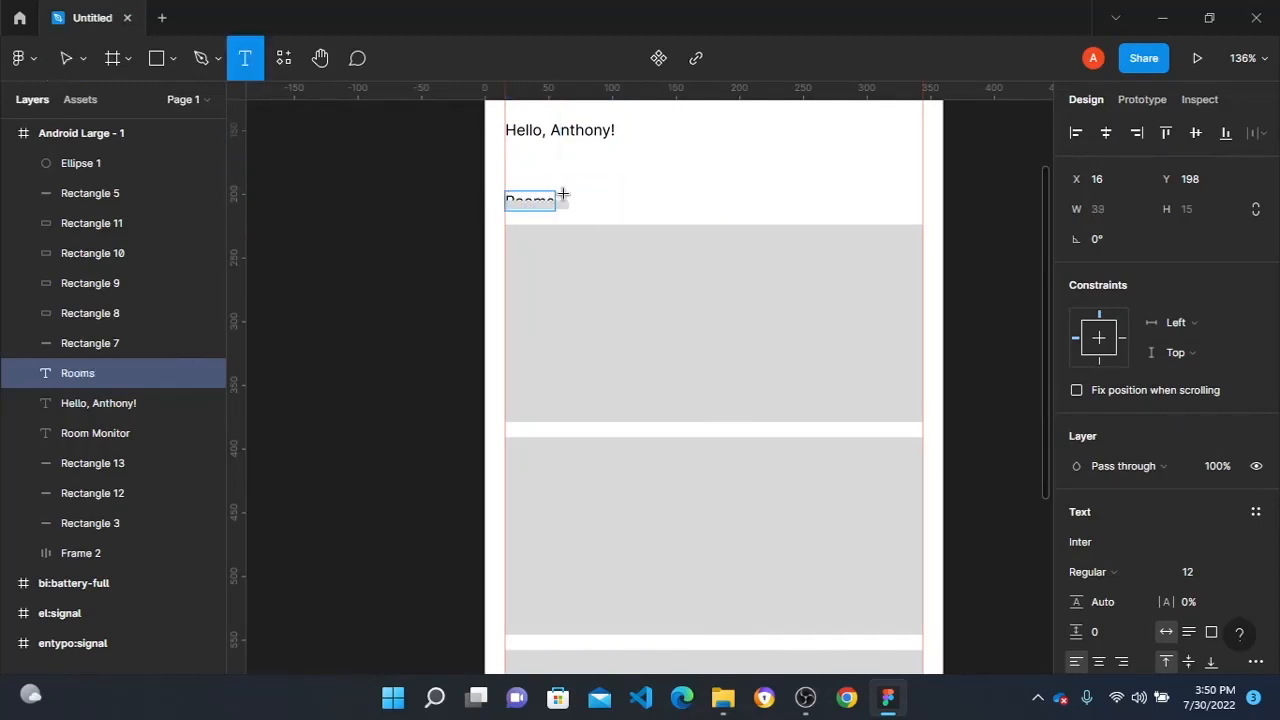
{"action": "key", "text": "Escape"}
{"action": "left_click", "coordinate": [296, 222]}
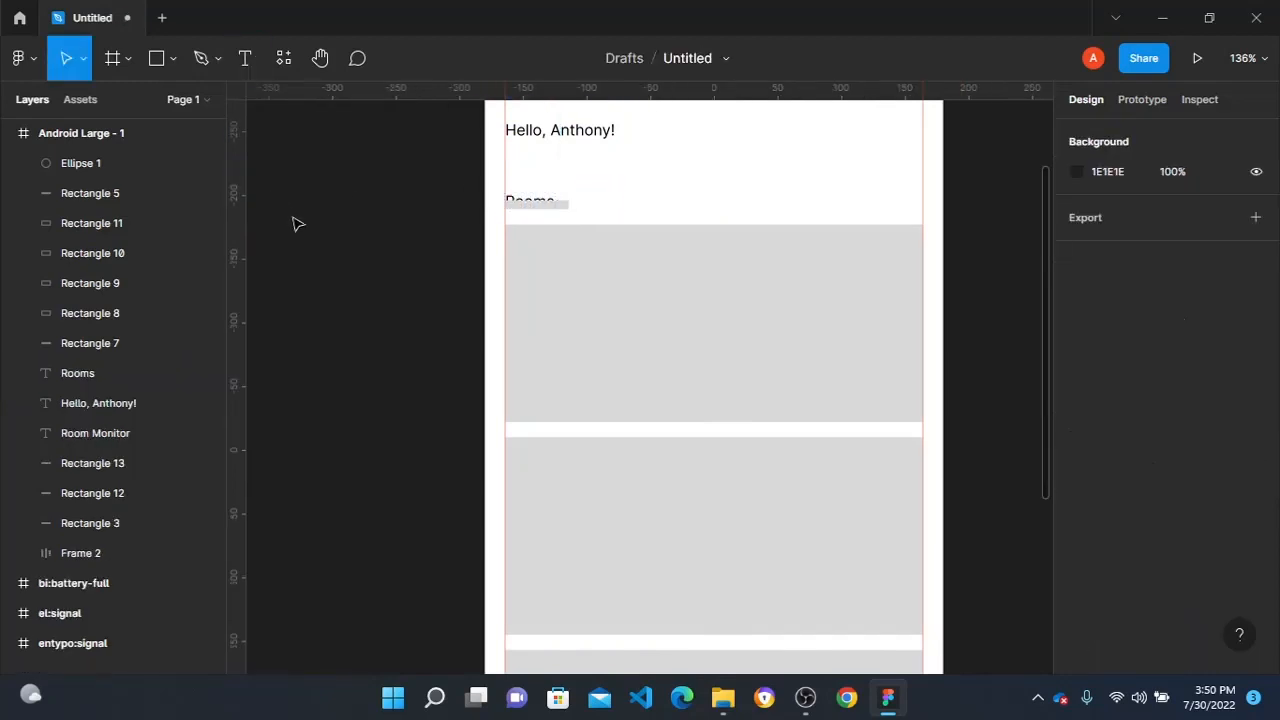
- Delete the leftover placeholder bars covering the Rooms text and overlapping the header circle
{"action": "scroll", "coordinate": [491, 231], "scroll_direction": "up", "scroll_amount": 5}
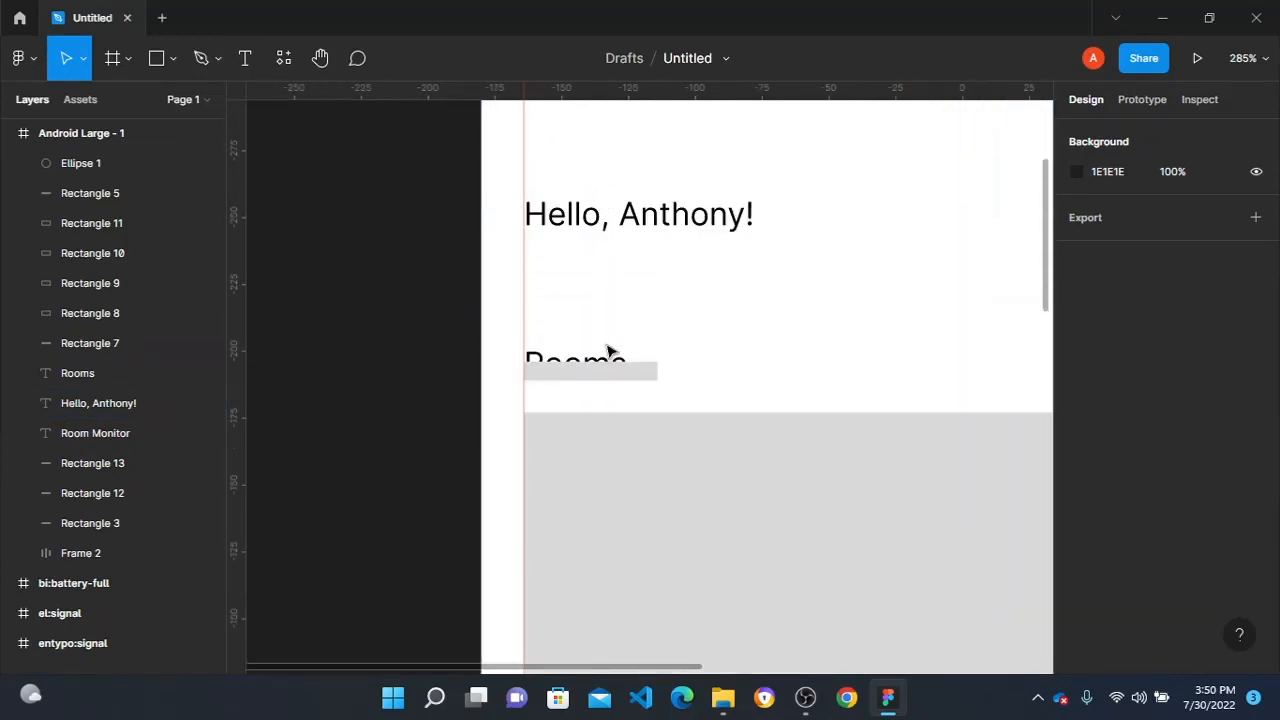
{"action": "scroll", "coordinate": [576, 364], "scroll_direction": "down", "scroll_amount": 4}
{"action": "left_click", "coordinate": [757, 354]}
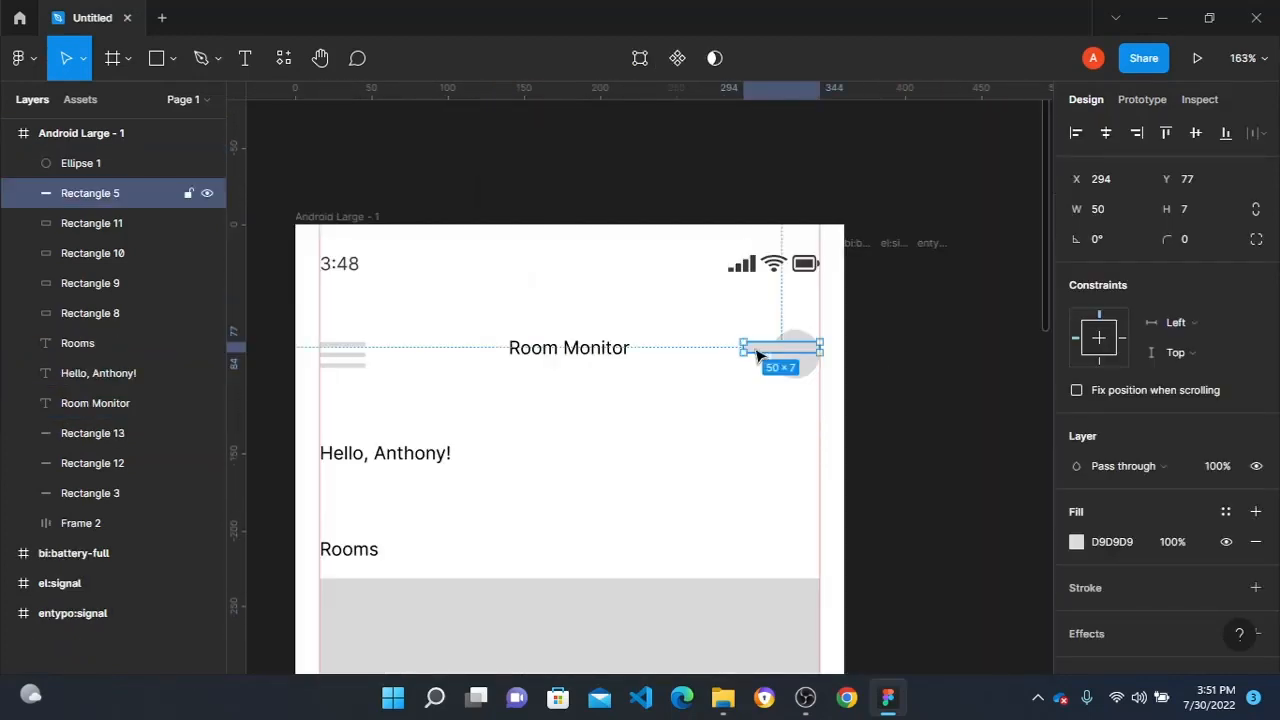
{"action": "key", "text": "Delete"}
- Delete the three empty imported icon frames beside the Android Large frame
{"action": "scroll", "coordinate": [750, 350], "scroll_direction": "down", "scroll_amount": 1}
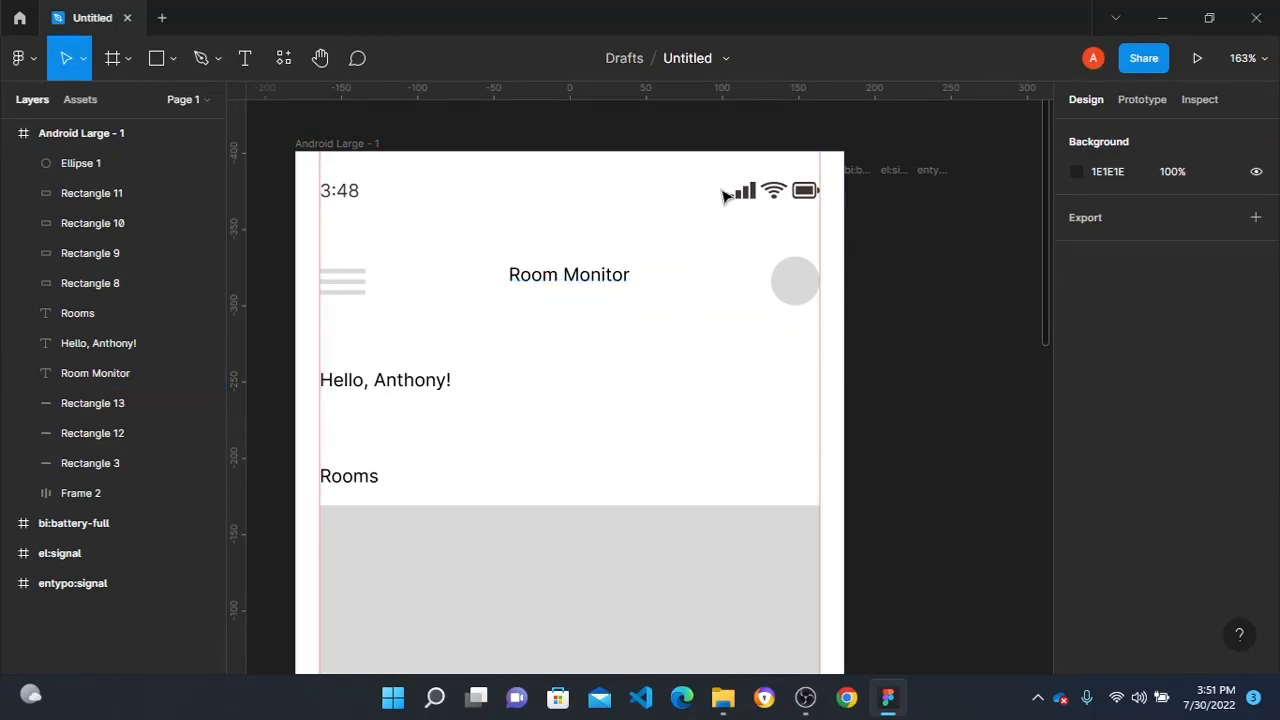
{"action": "left_click_drag", "start_coordinate": [963, 149], "coordinate": [860, 212]}
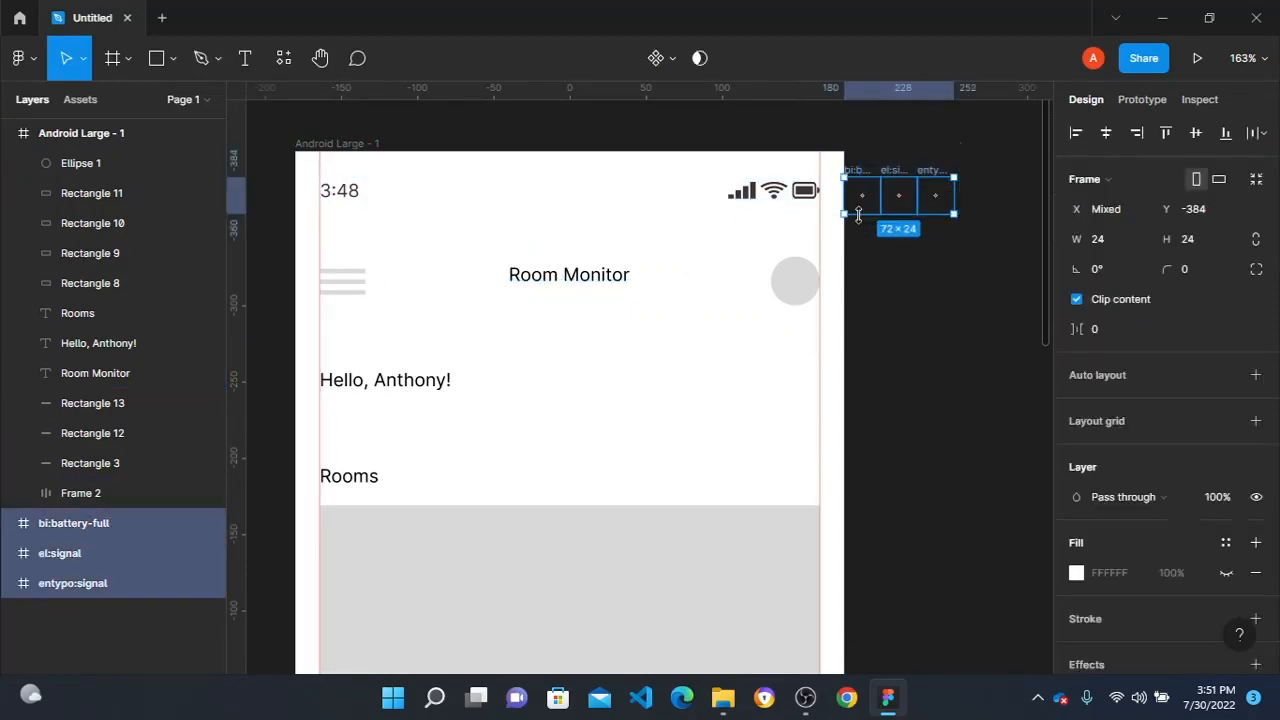
{"action": "key", "text": "Delete"}
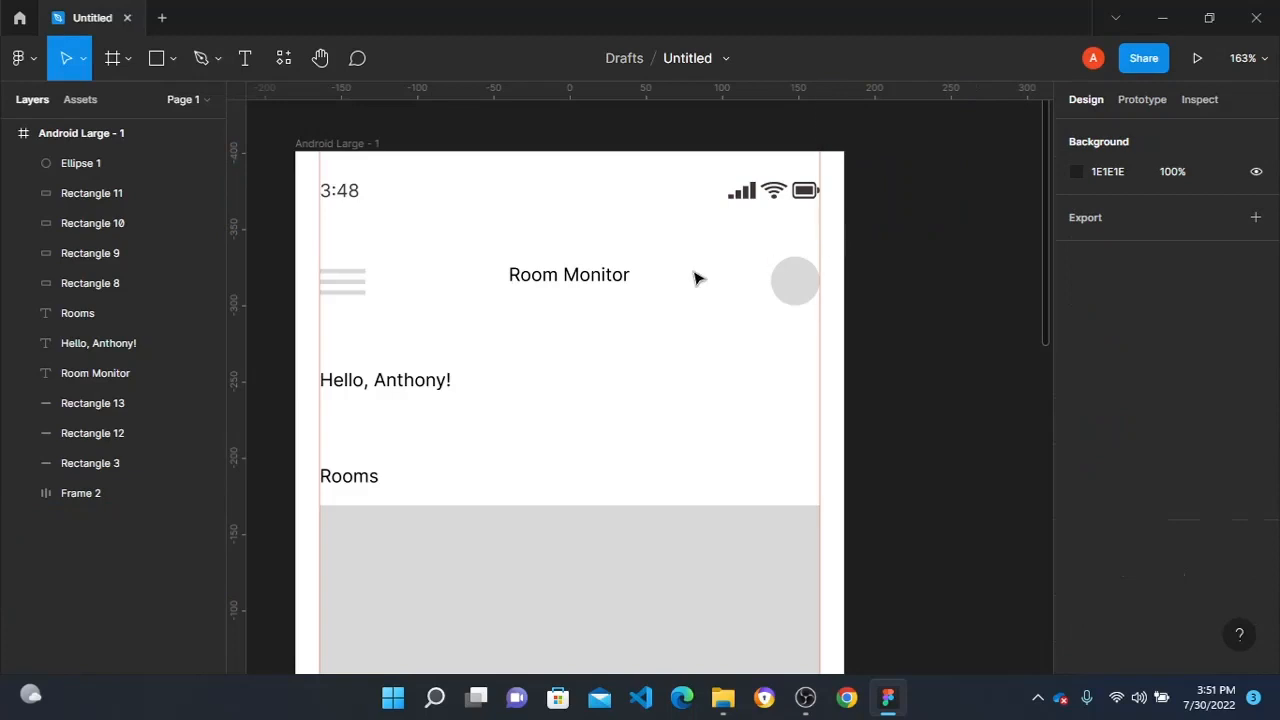
- Set the status bar's 3:48 text to font size 11
{"action": "double_click", "coordinate": [334, 192]}
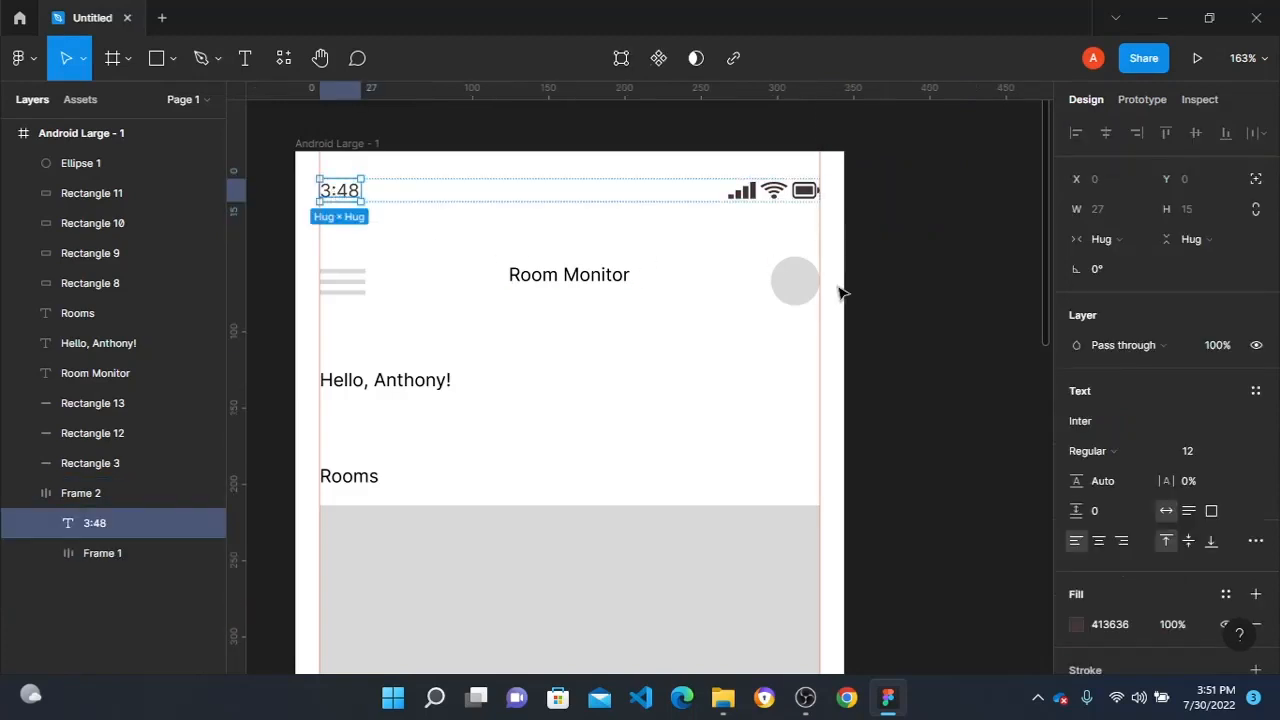
{"action": "left_click", "coordinate": [1190, 448]}
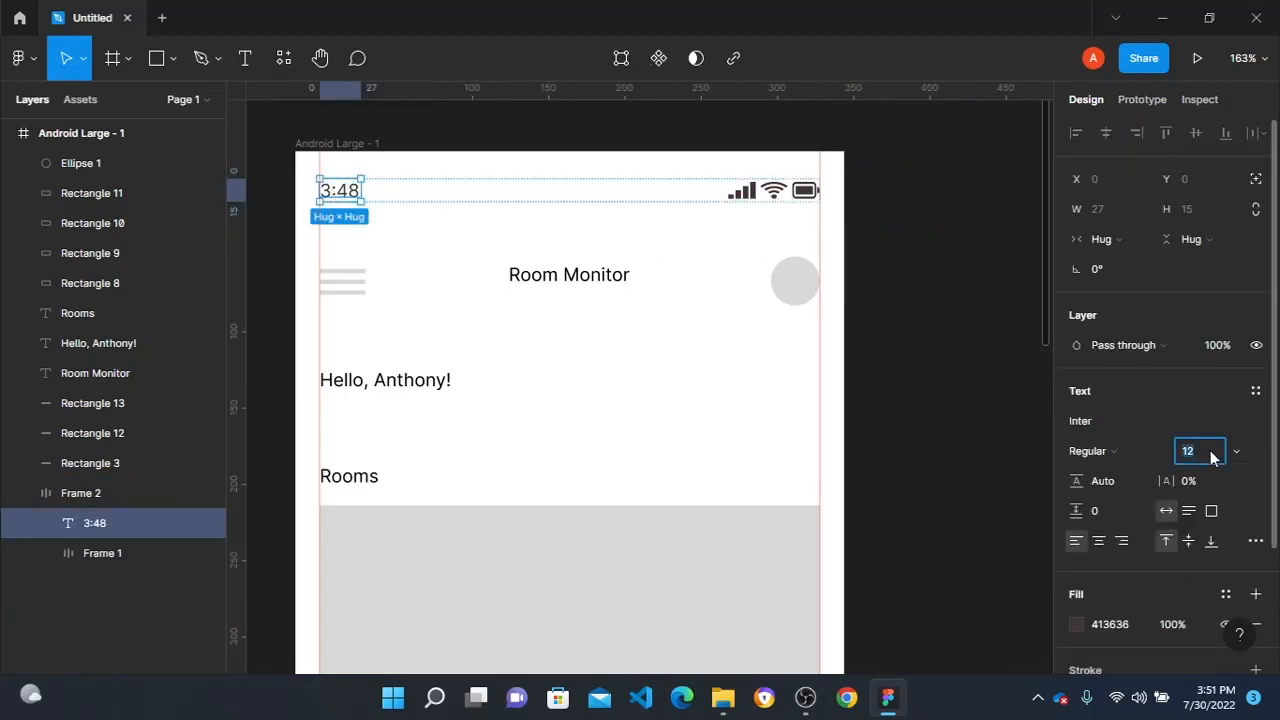
{"action": "left_click", "coordinate": [905, 275]}
{"action": "left_click", "coordinate": [140, 523]}
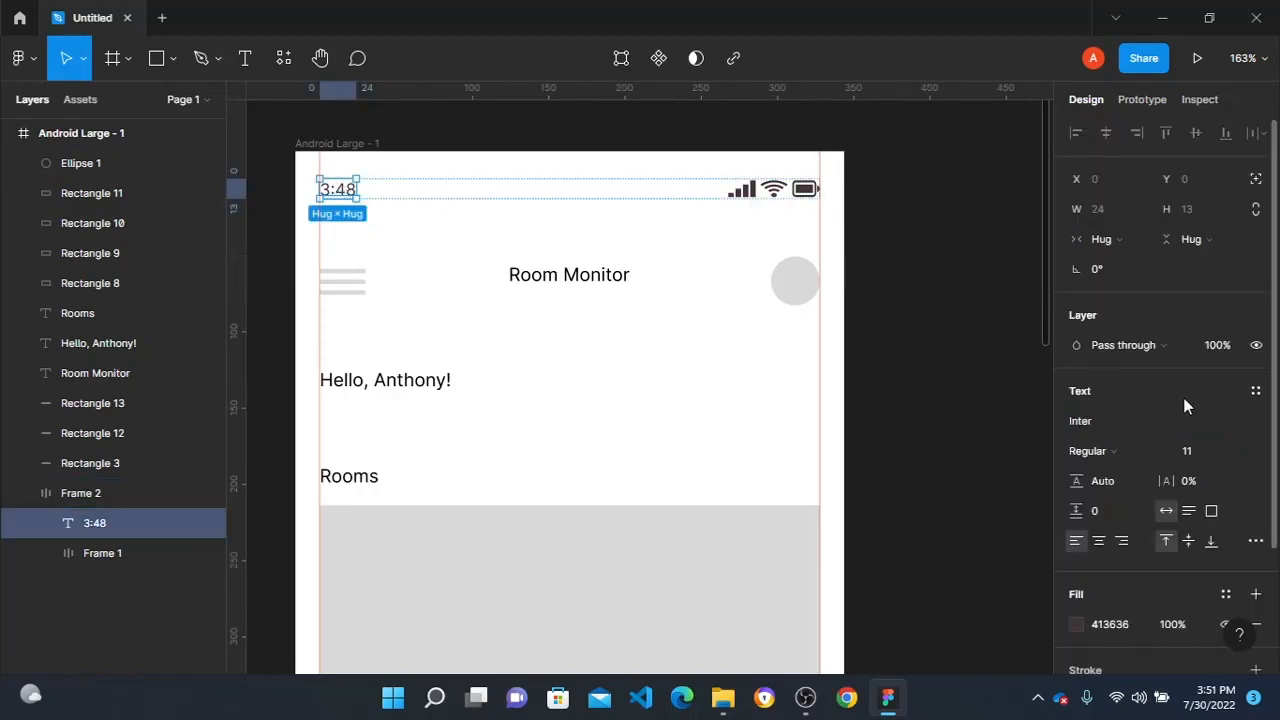
- Change the 3:48 text's font to Nova Round
{"action": "left_click", "coordinate": [1116, 420]}
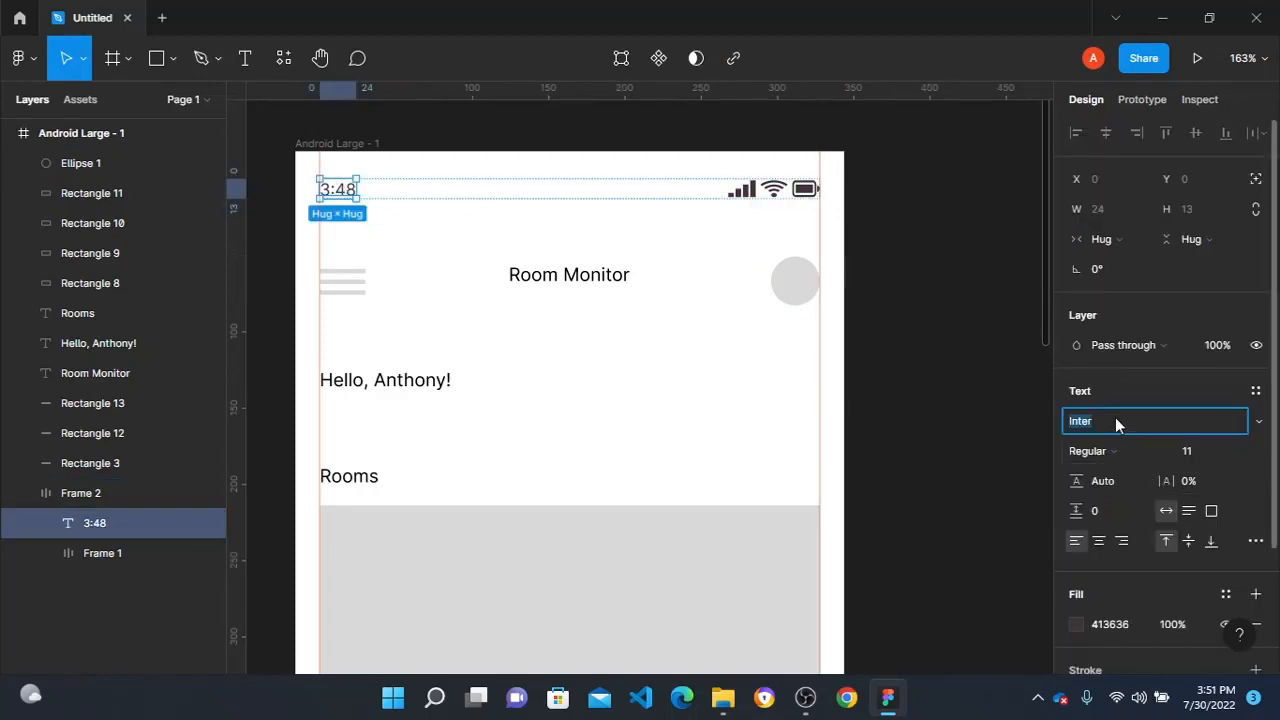
{"action": "type", "text": "Nova round"}
{"action": "key", "text": "Return"}
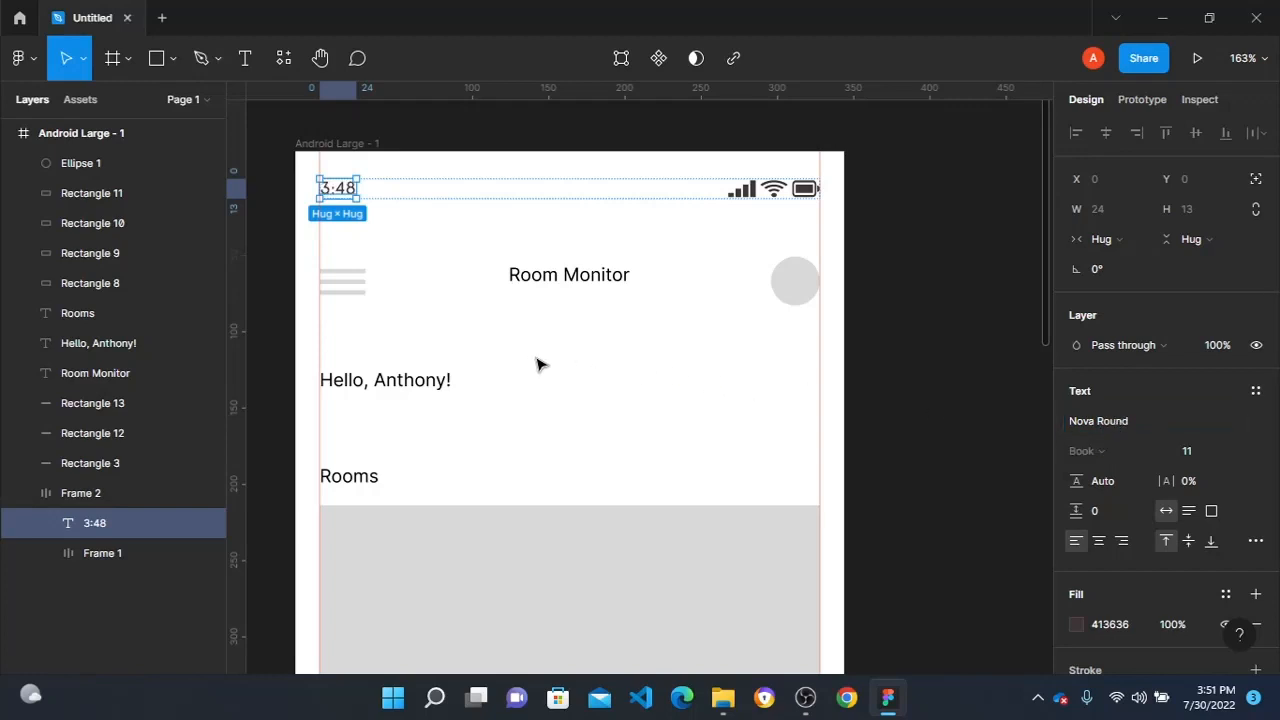
- Change the font of both the greeting text and the Rooms text to Nova Round
{"action": "scroll", "coordinate": [430, 376], "scroll_direction": "down", "scroll_amount": 1}
{"action": "left_click", "coordinate": [366, 352]}
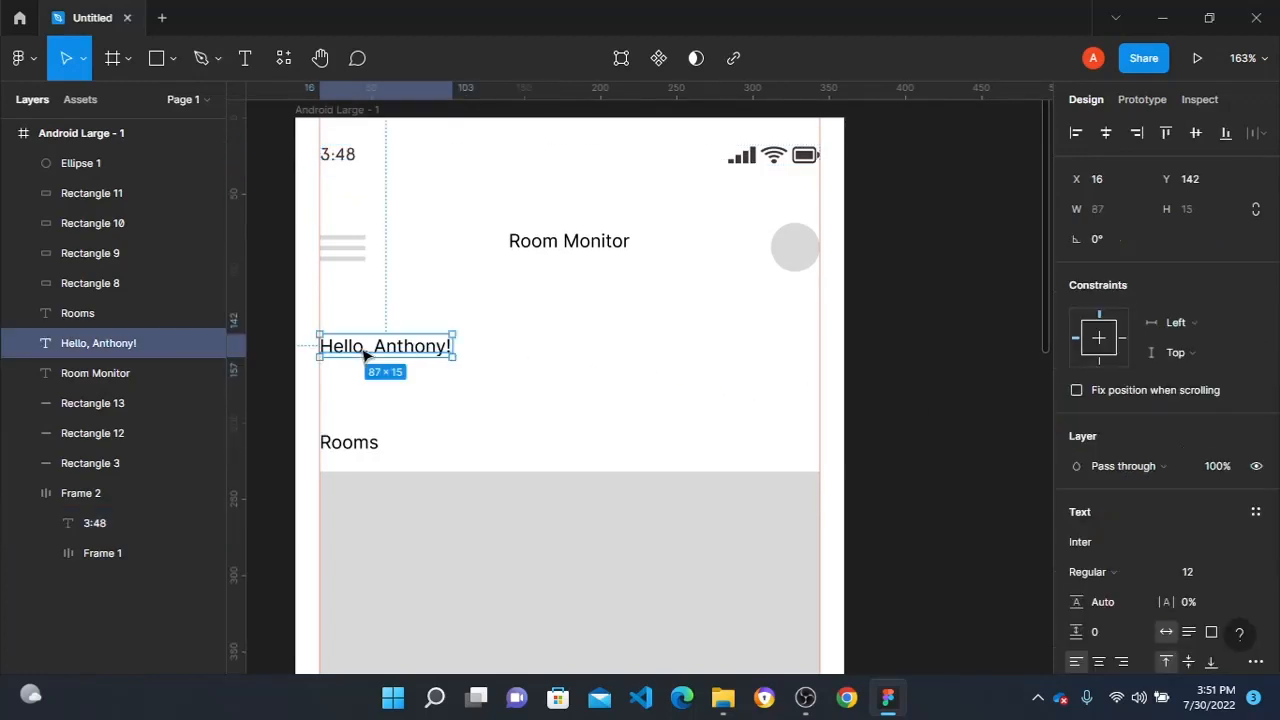
{"action": "left_click", "coordinate": [352, 446], "text": "shift"}
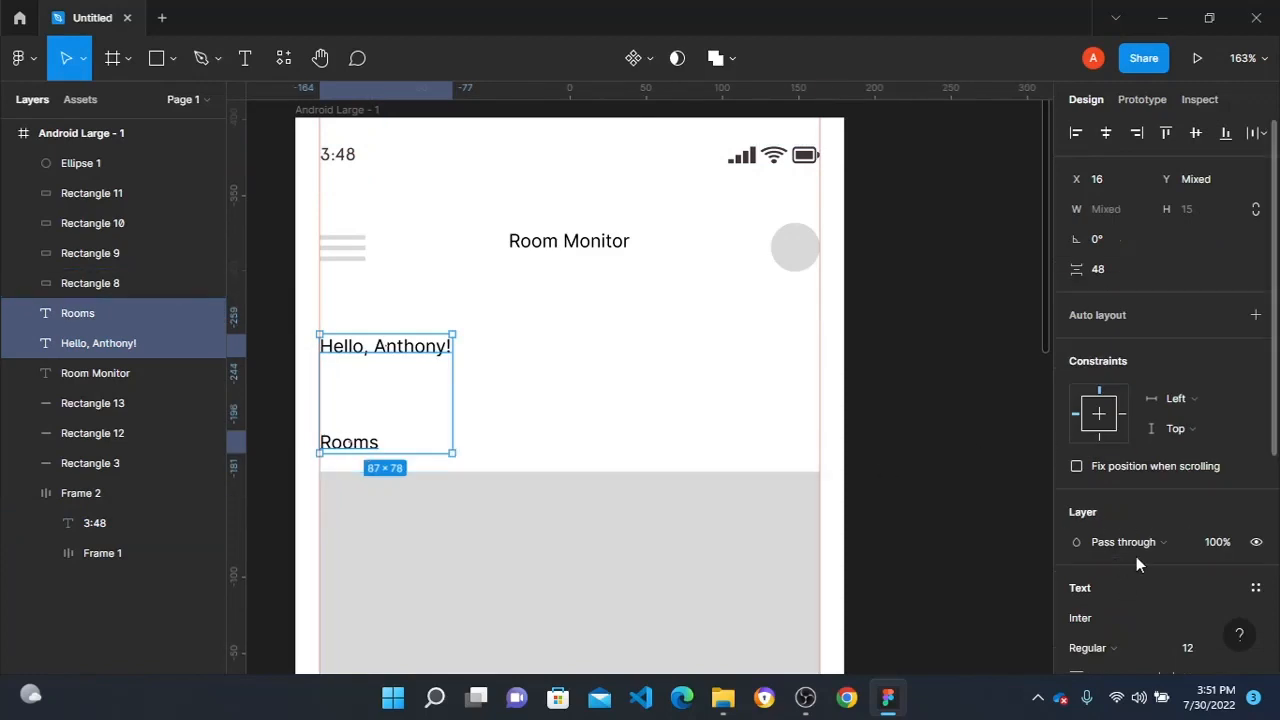
{"action": "scroll", "coordinate": [1140, 535], "scroll_direction": "down", "scroll_amount": 3}
{"action": "left_click", "coordinate": [1115, 338]}
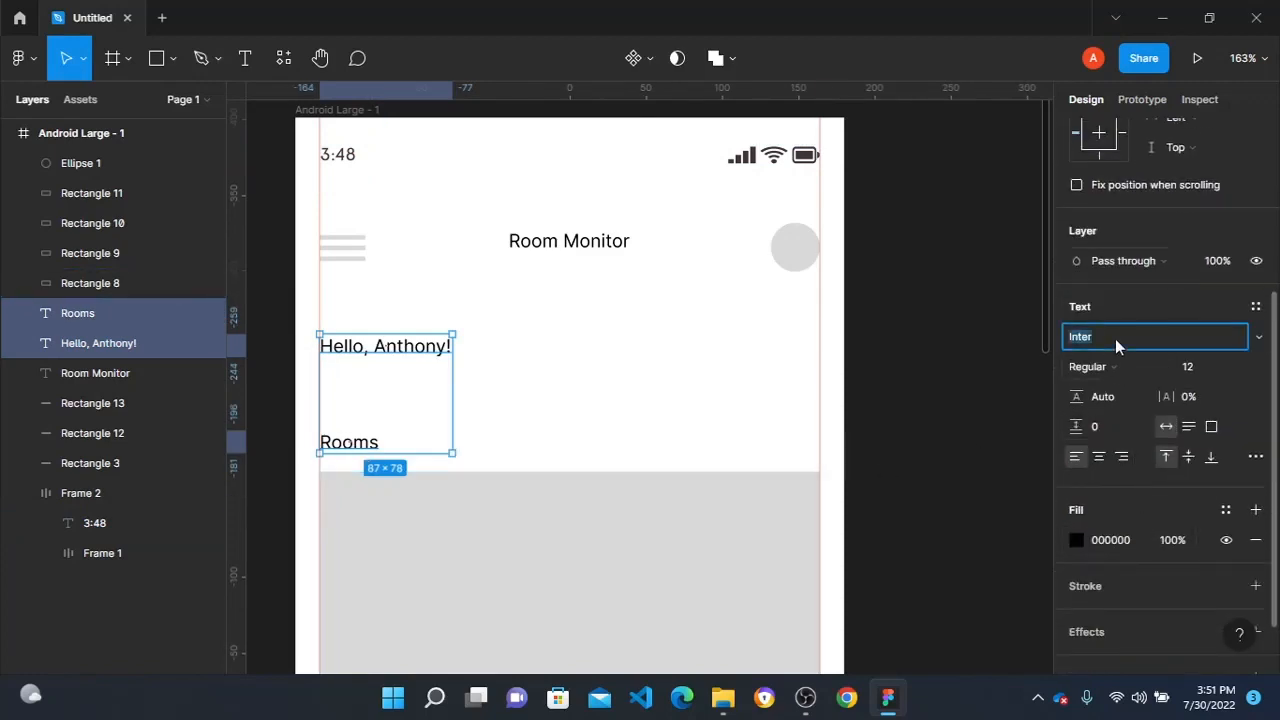
{"action": "type", "text": "Nova Round"}
{"action": "key", "text": "Return"}
- Change the Room Monitor title's font to Sail
{"action": "left_click", "coordinate": [566, 245]}
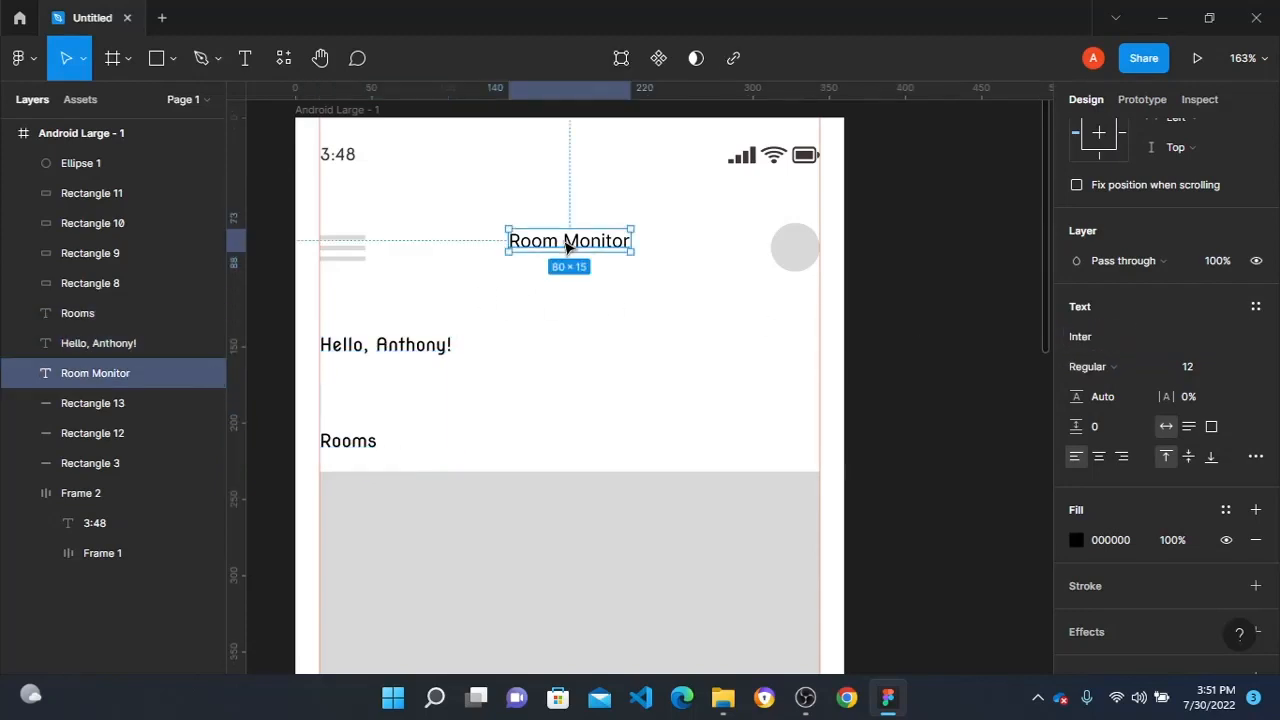
{"action": "left_click", "coordinate": [1123, 336]}
{"action": "type", "text": "Sa"}
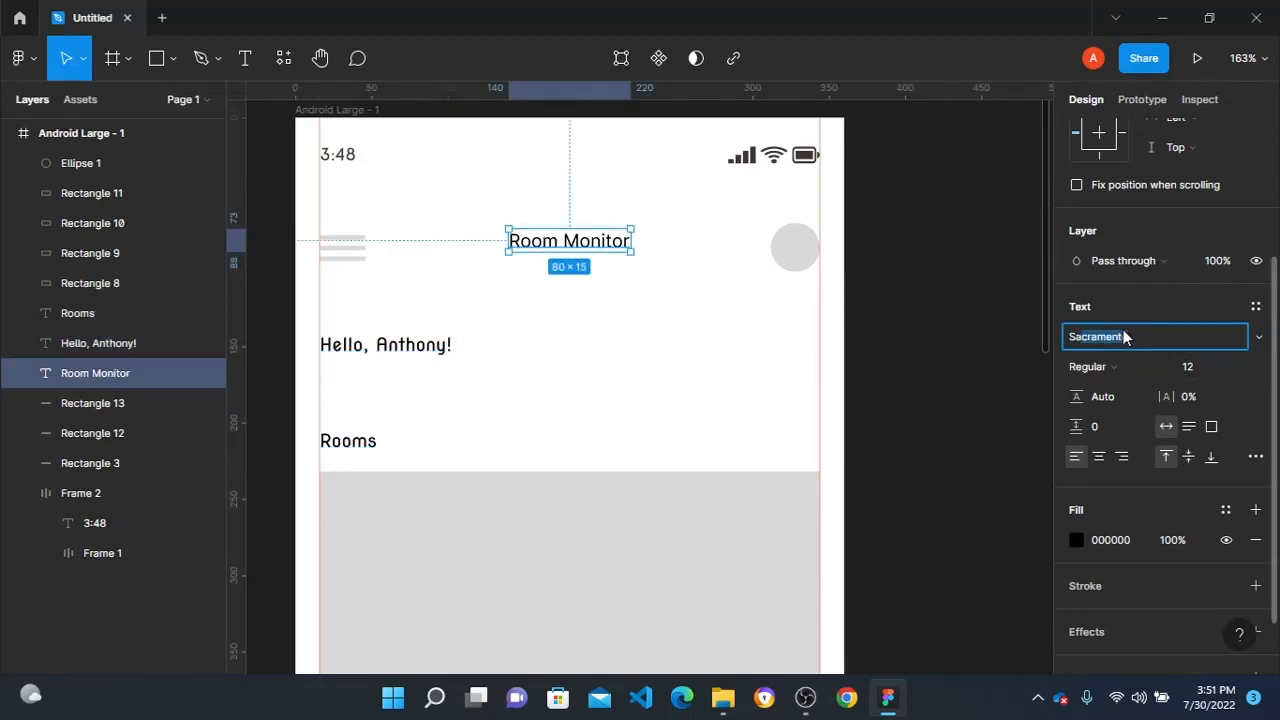
{"action": "type", "text": "il"}
{"action": "key", "text": "Return"}
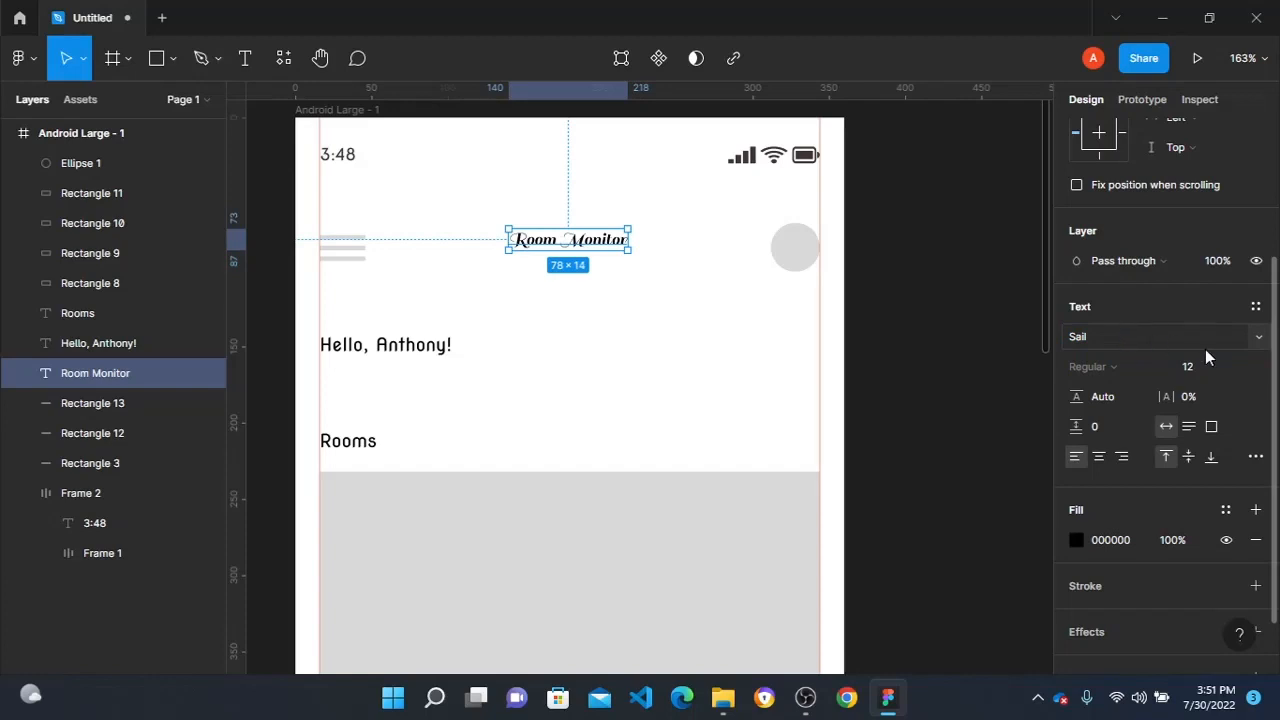
- Set the Room Monitor title to font size 24 and centre it between the menu bars and the header circle
{"action": "left_click", "coordinate": [1232, 370]}
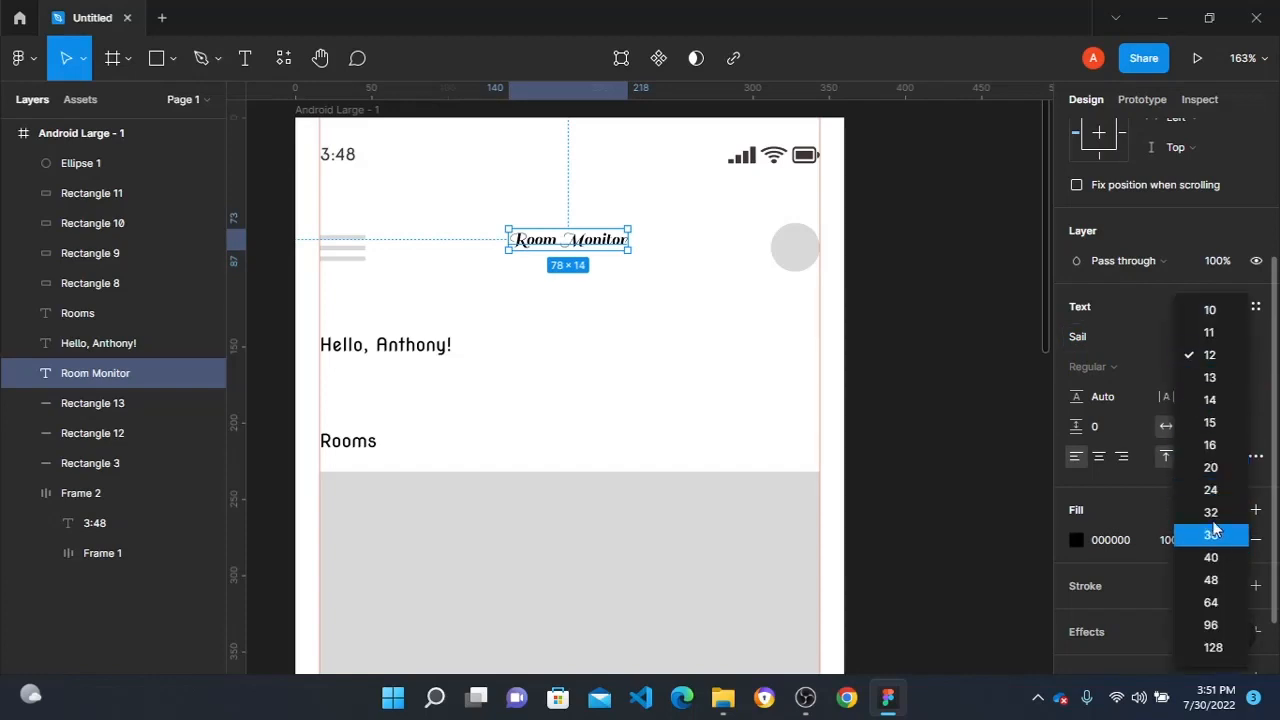
{"action": "left_click", "coordinate": [1210, 490]}
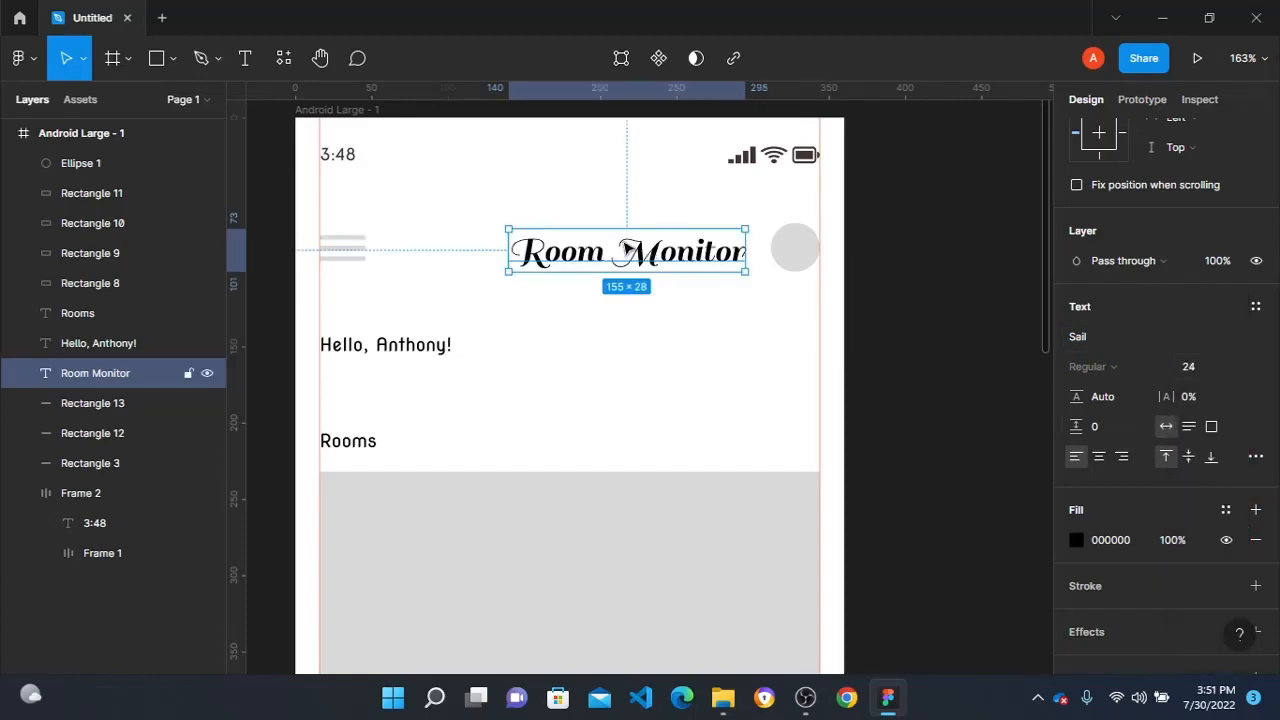
{"action": "left_click_drag", "start_coordinate": [627, 249], "coordinate": [580, 245]}
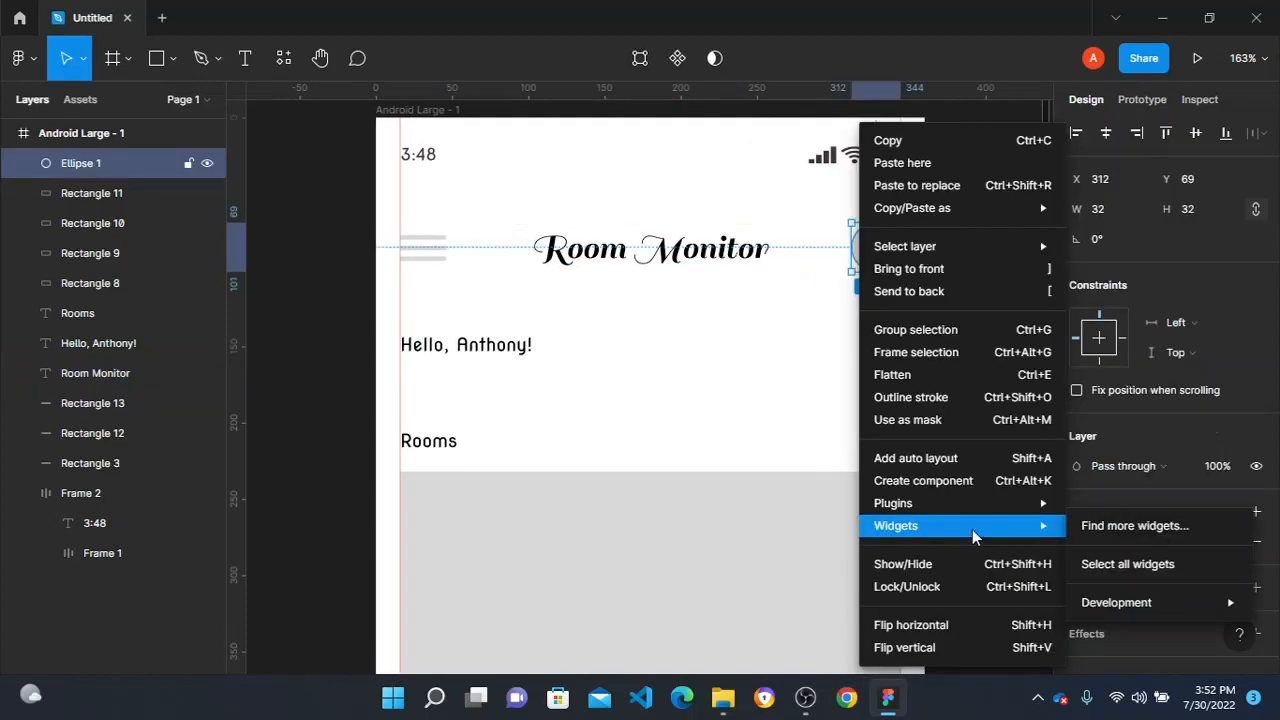
- Fill the header circle with a portrait from the Avatars plugin, and run the plugin again to swap the portrait
{"action": "mouse_move", "coordinate": [983, 502]}
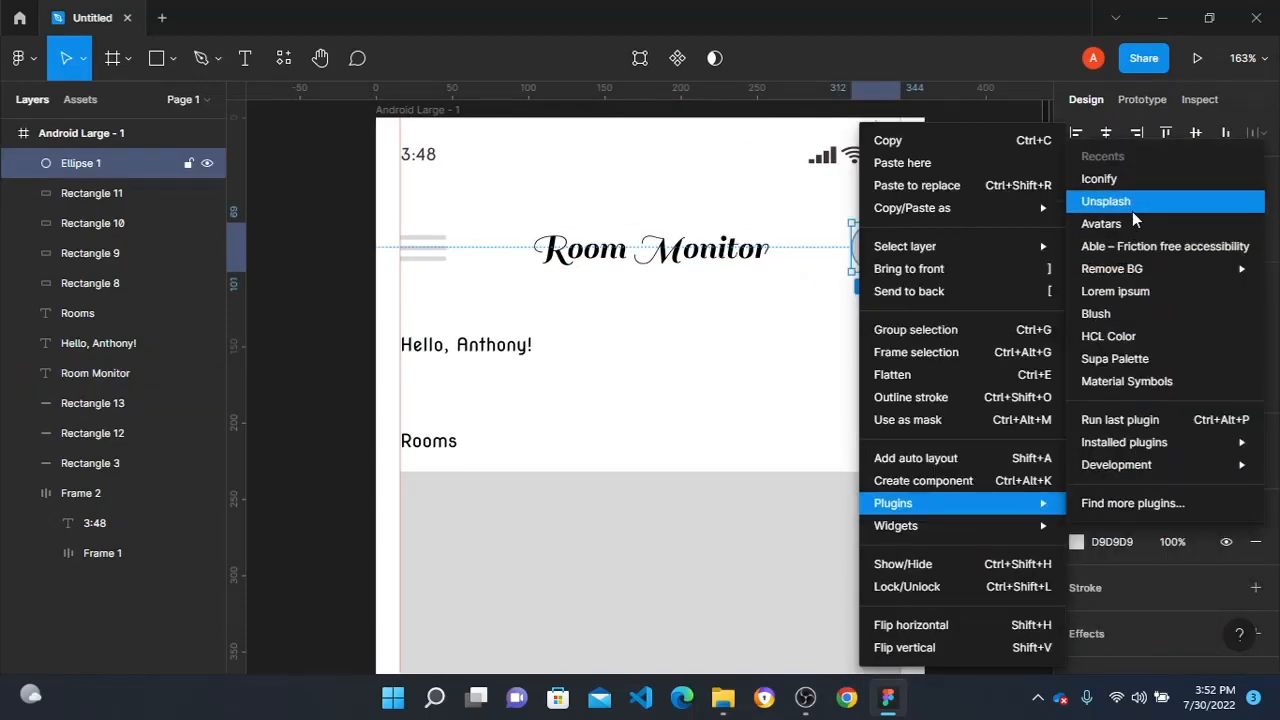
{"action": "left_click", "coordinate": [1103, 224]}
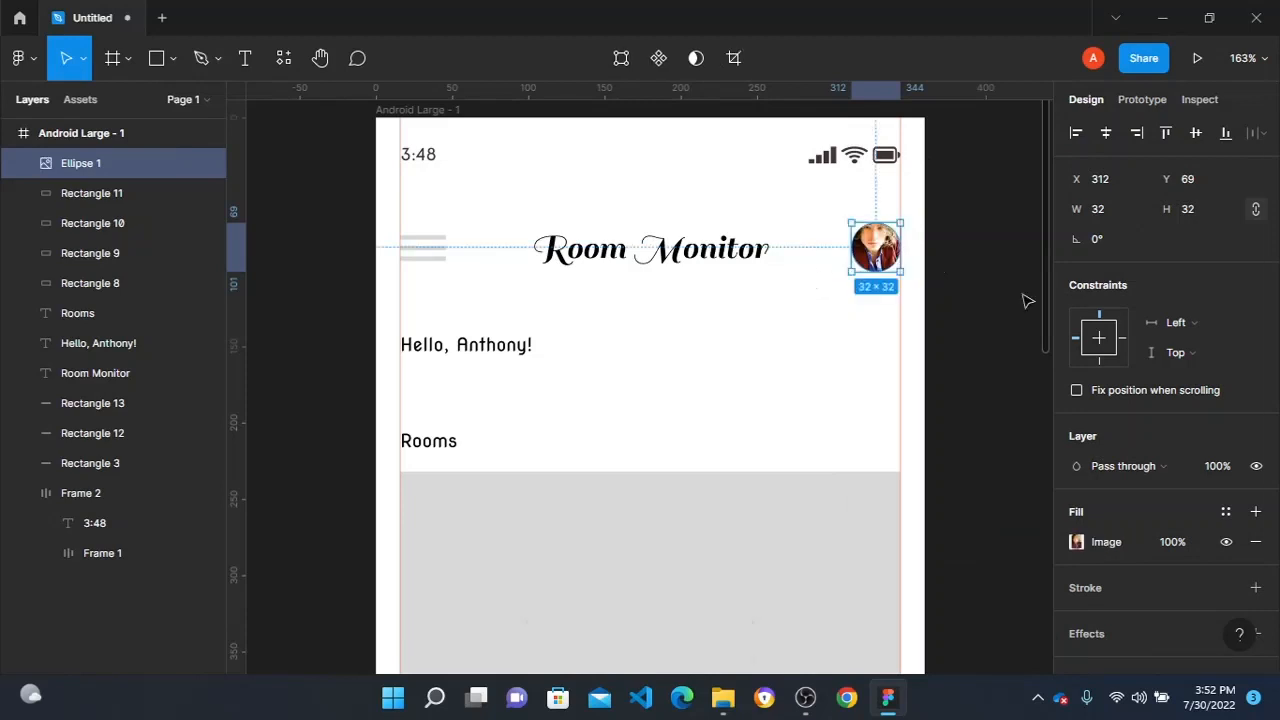
{"action": "right_click", "coordinate": [873, 252]}
{"action": "mouse_move", "coordinate": [970, 512]}
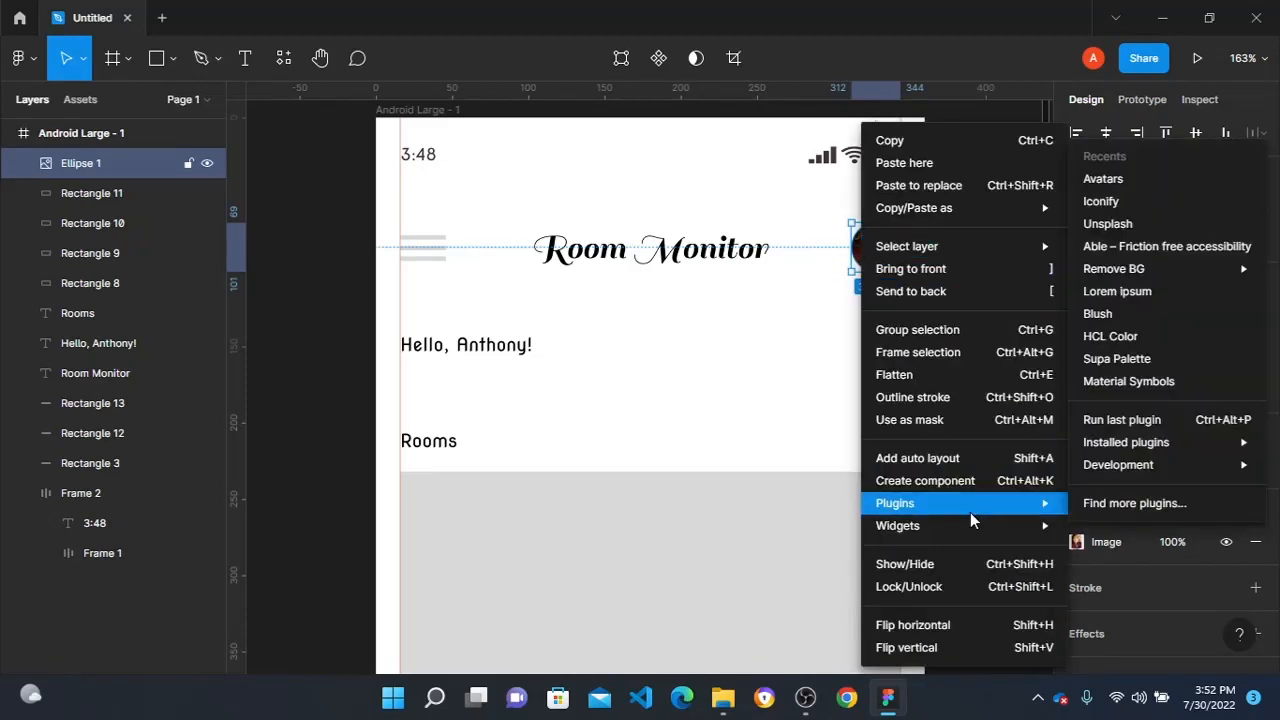
{"action": "left_click", "coordinate": [1134, 178]}
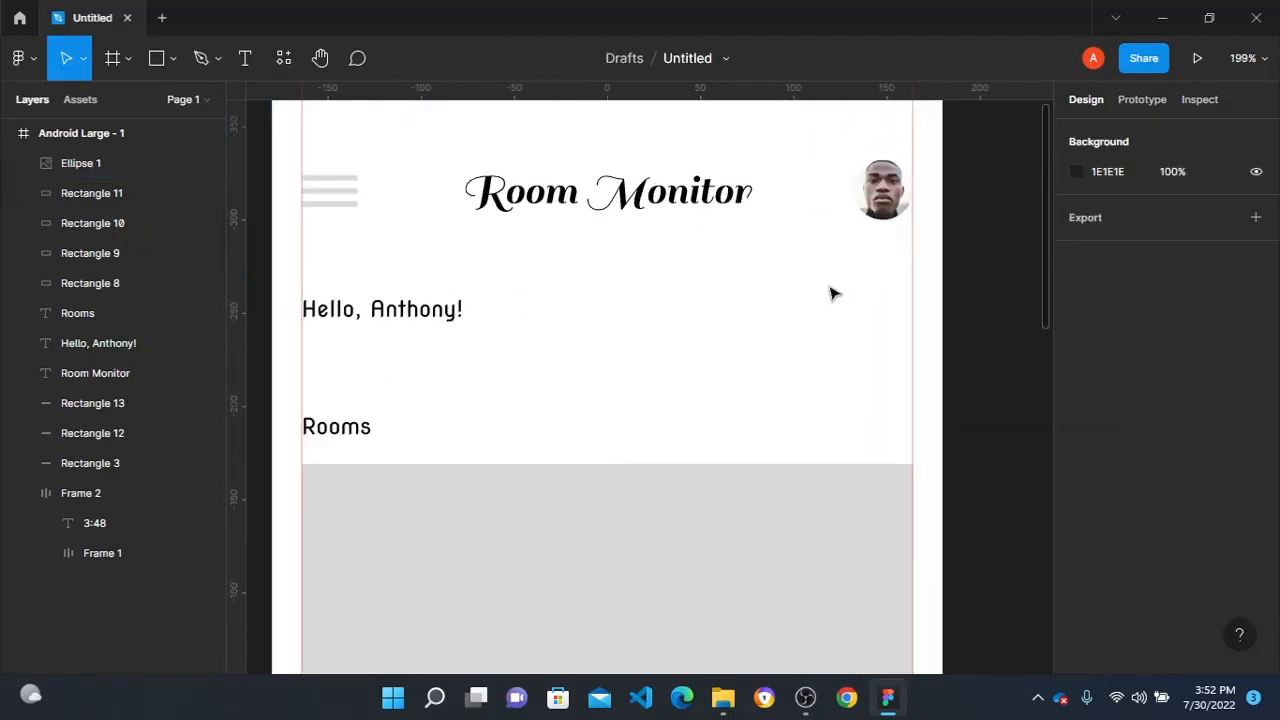
- Reduce the black fill of the Rooms text to 50% opacity
{"action": "scroll", "coordinate": [810, 278], "scroll_direction": "down", "scroll_amount": 3}
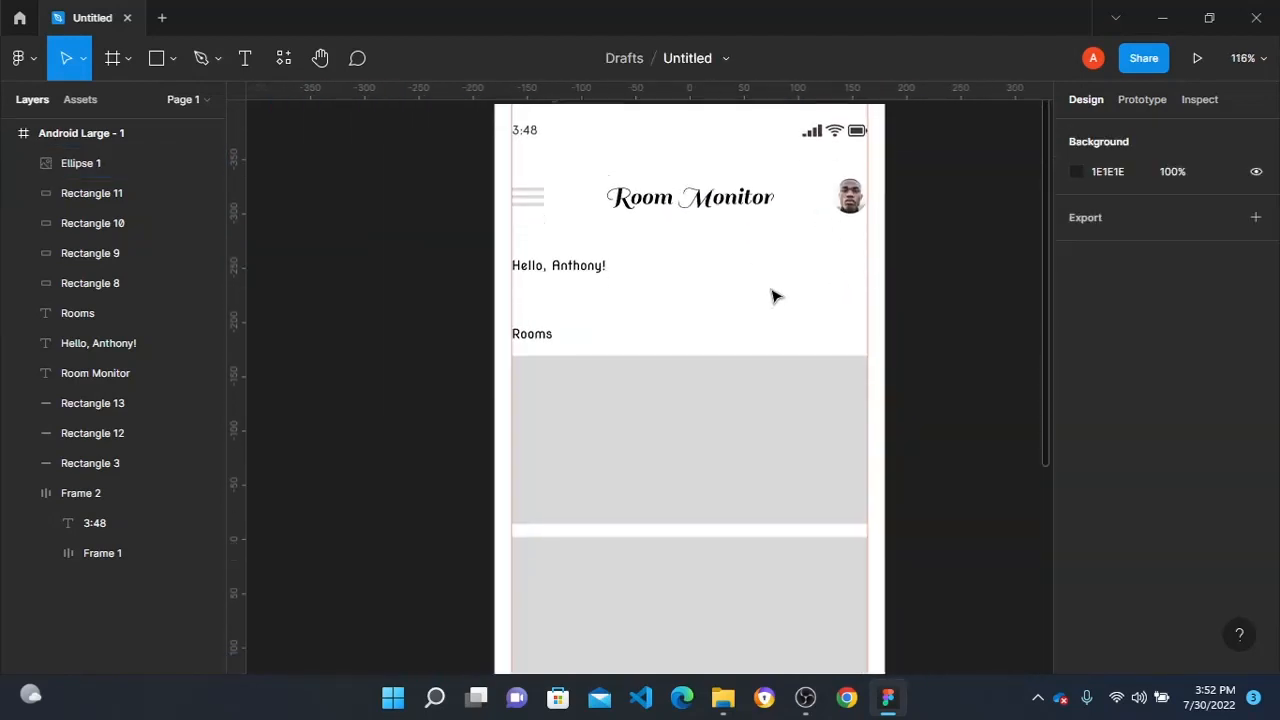
{"action": "left_click", "coordinate": [852, 192]}
{"action": "scroll", "coordinate": [551, 254], "scroll_direction": "down", "scroll_amount": 2}
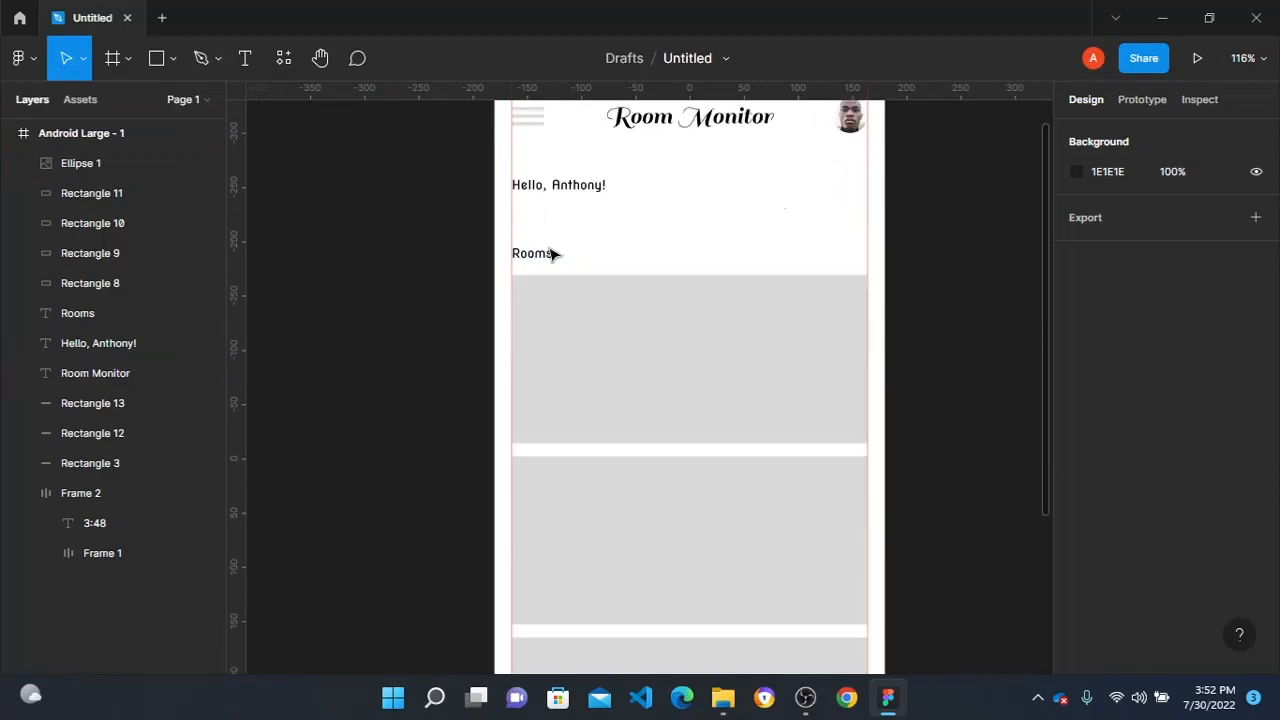
{"action": "scroll", "coordinate": [540, 241], "scroll_direction": "up", "scroll_amount": 1}
{"action": "scroll", "coordinate": [540, 241], "scroll_direction": "up", "scroll_amount": 2}
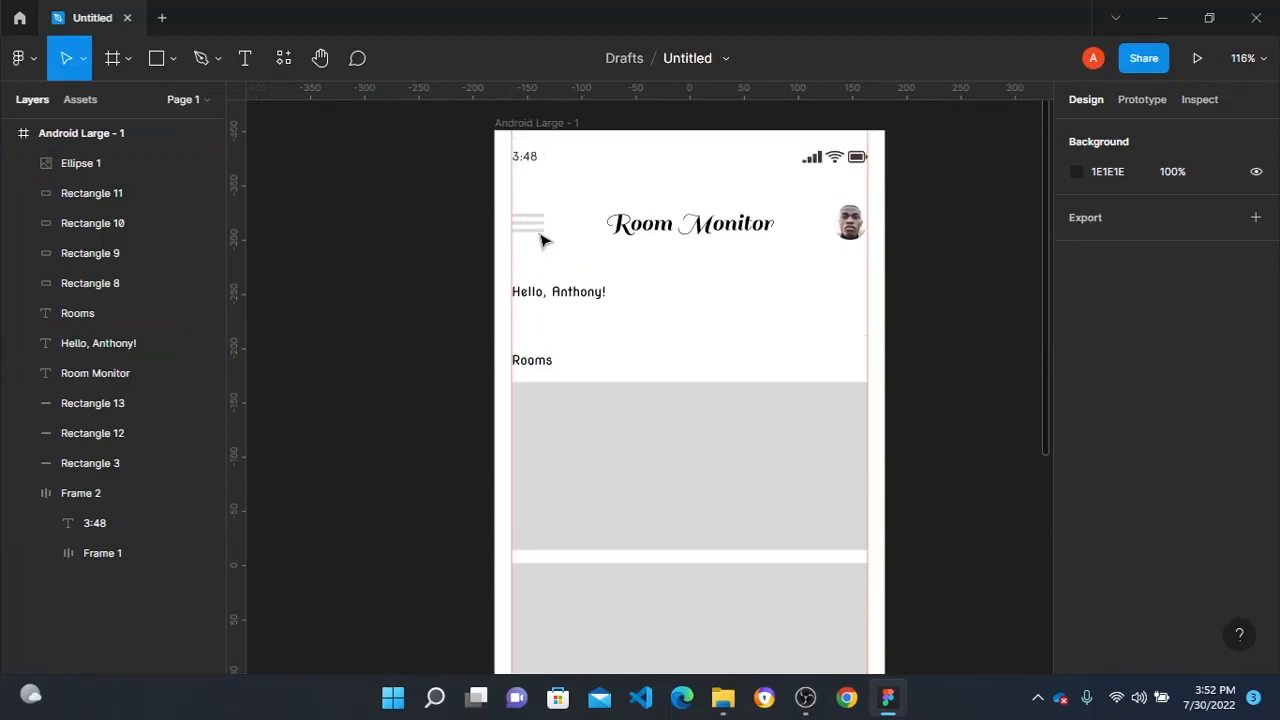
{"action": "left_click", "coordinate": [535, 368]}
{"action": "scroll", "coordinate": [1165, 576], "scroll_direction": "down", "scroll_amount": 3}
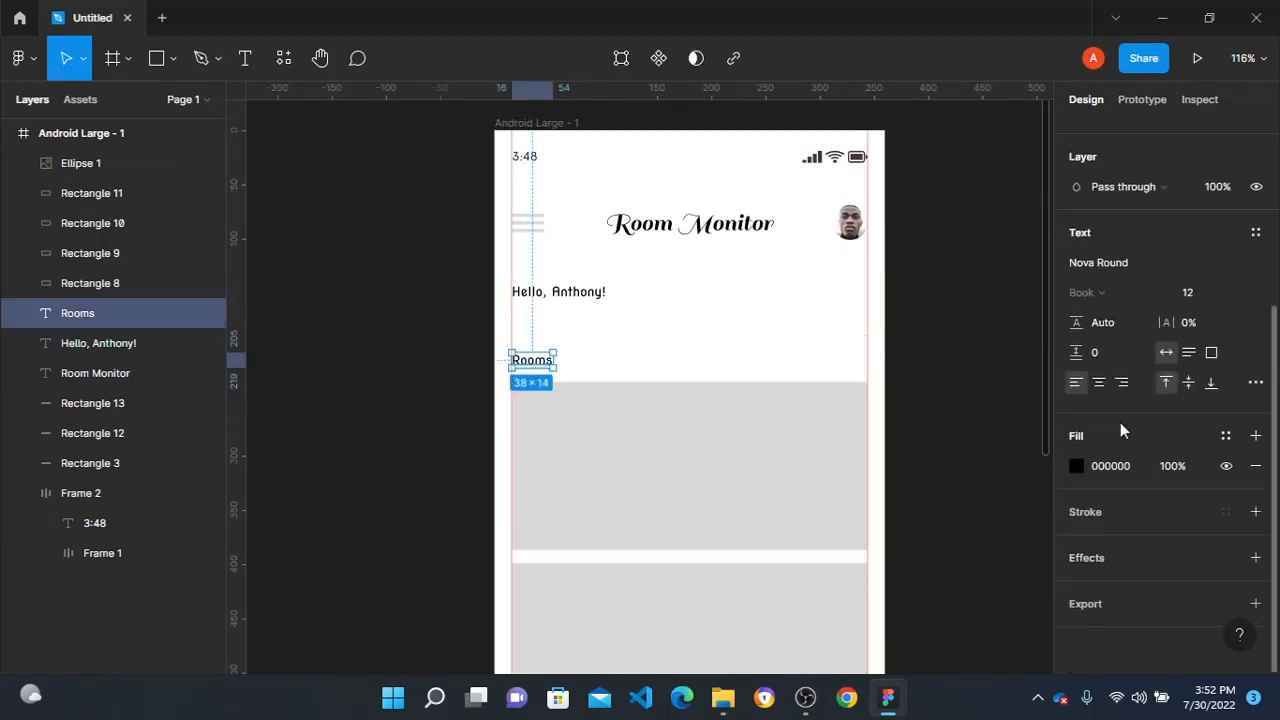
{"action": "left_click", "coordinate": [1075, 467]}
{"action": "left_click", "coordinate": [1022, 510]}
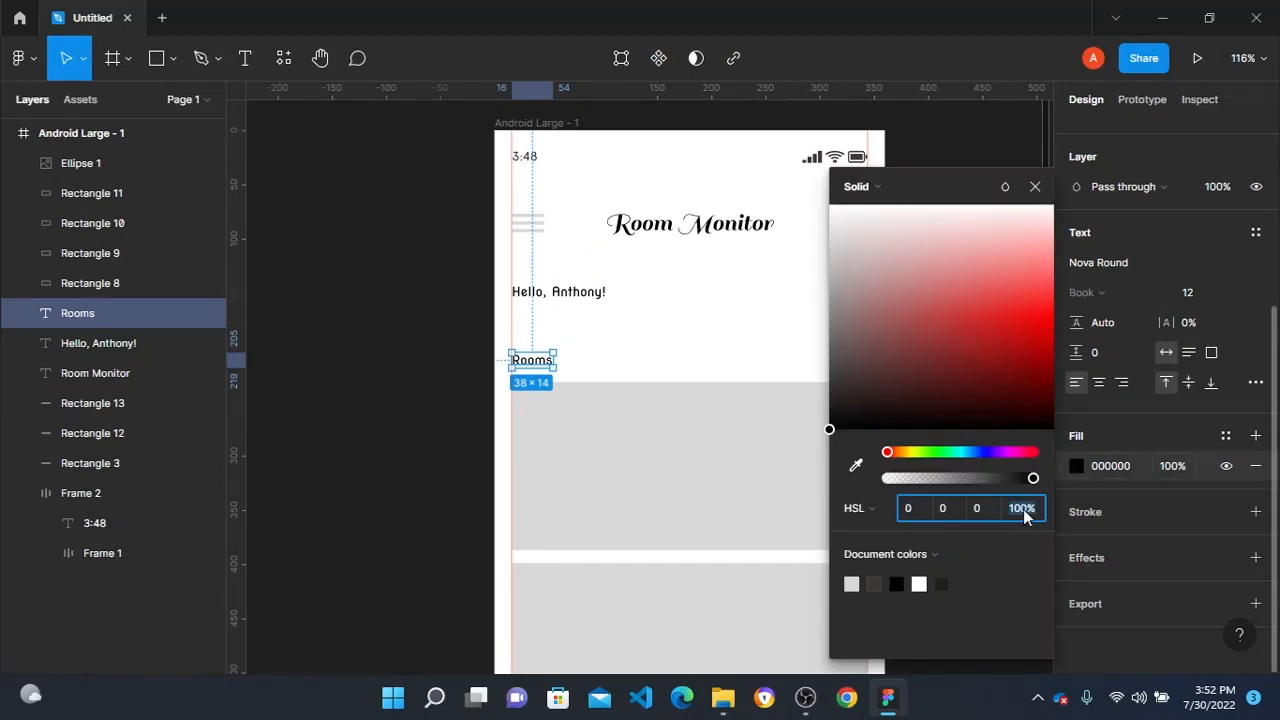
{"action": "type", "text": "50"}
{"action": "key", "text": "Return"}
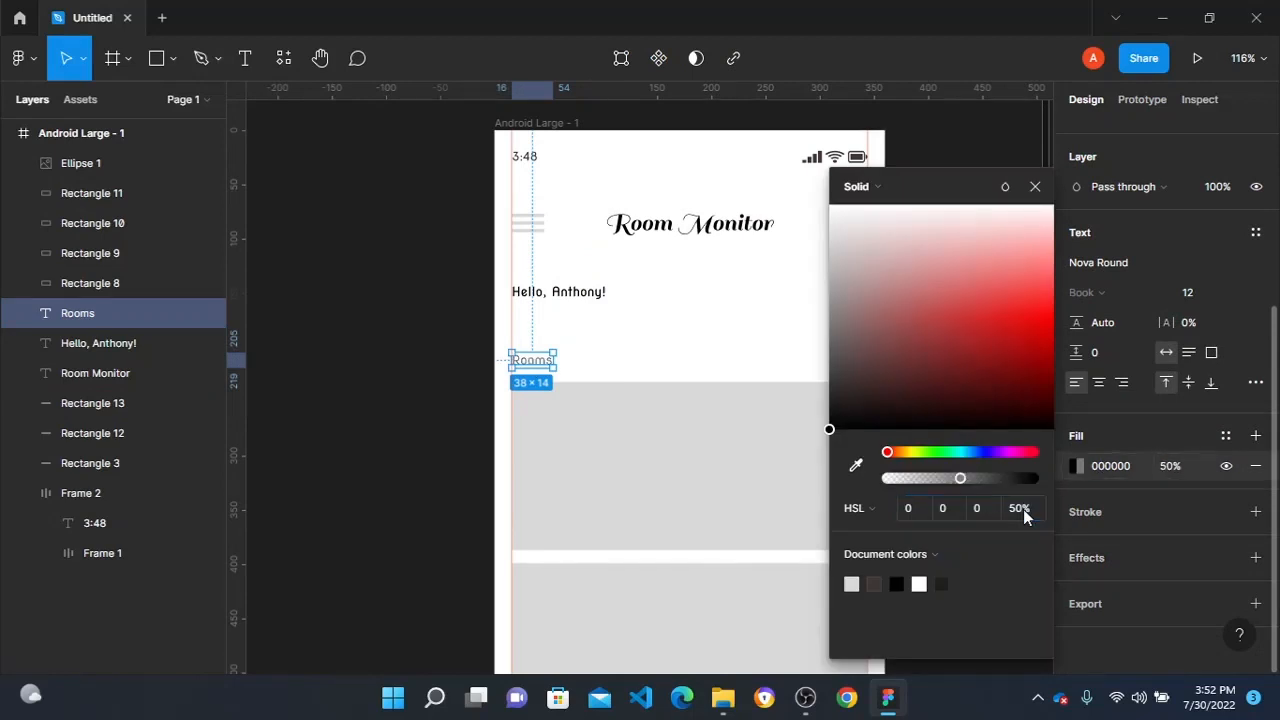
{"action": "left_click", "coordinate": [394, 243]}
- Search the Iconify plugin for "app menu" and import the fe:app-menu grid icon in color #699bf7 at height 24
{"action": "scroll", "coordinate": [650, 280], "scroll_direction": "down", "scroll_amount": 8}
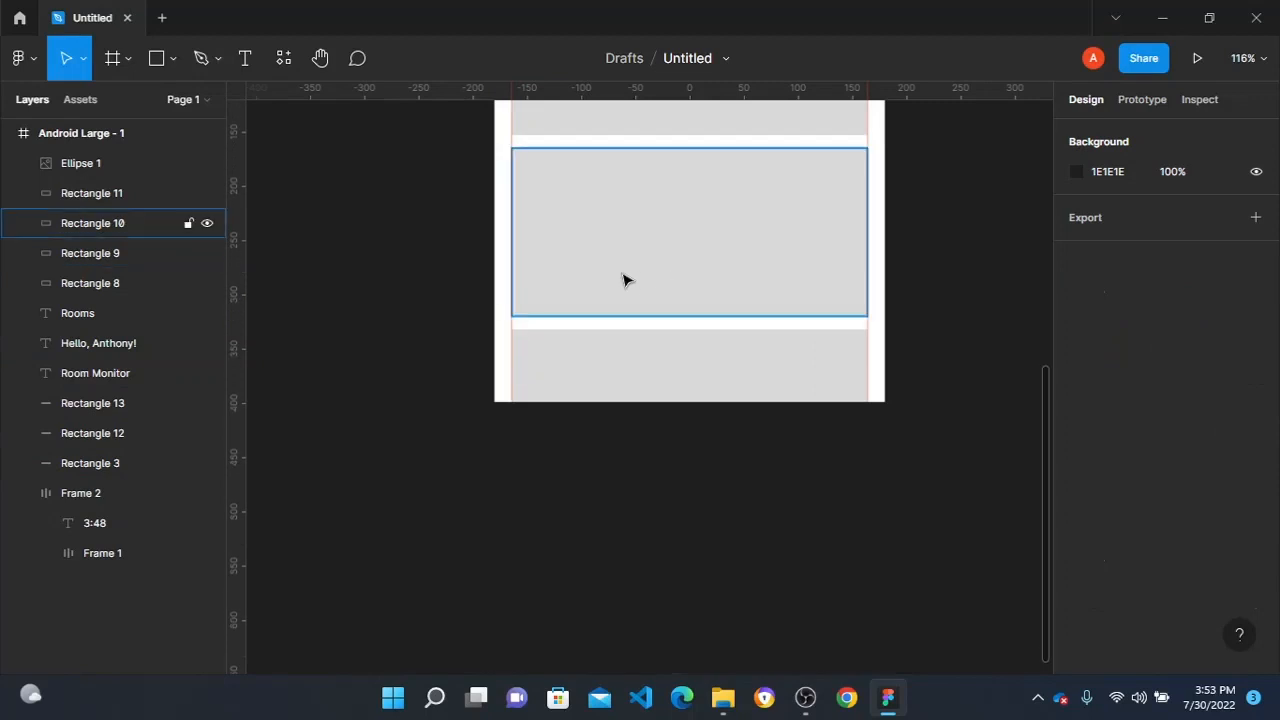
{"action": "scroll", "coordinate": [720, 260], "scroll_direction": "right", "scroll_amount": 5}
{"action": "right_click", "coordinate": [806, 242]}
{"action": "mouse_move", "coordinate": [874, 397]}
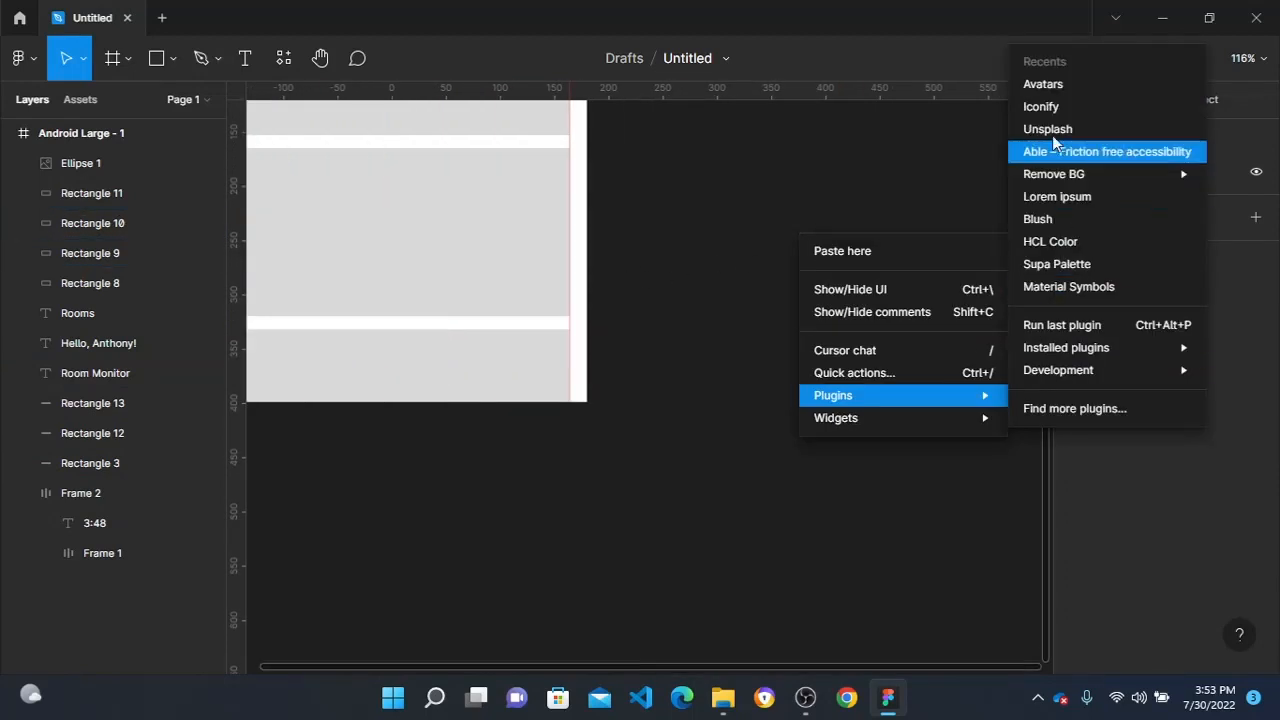
{"action": "left_click", "coordinate": [1043, 106]}
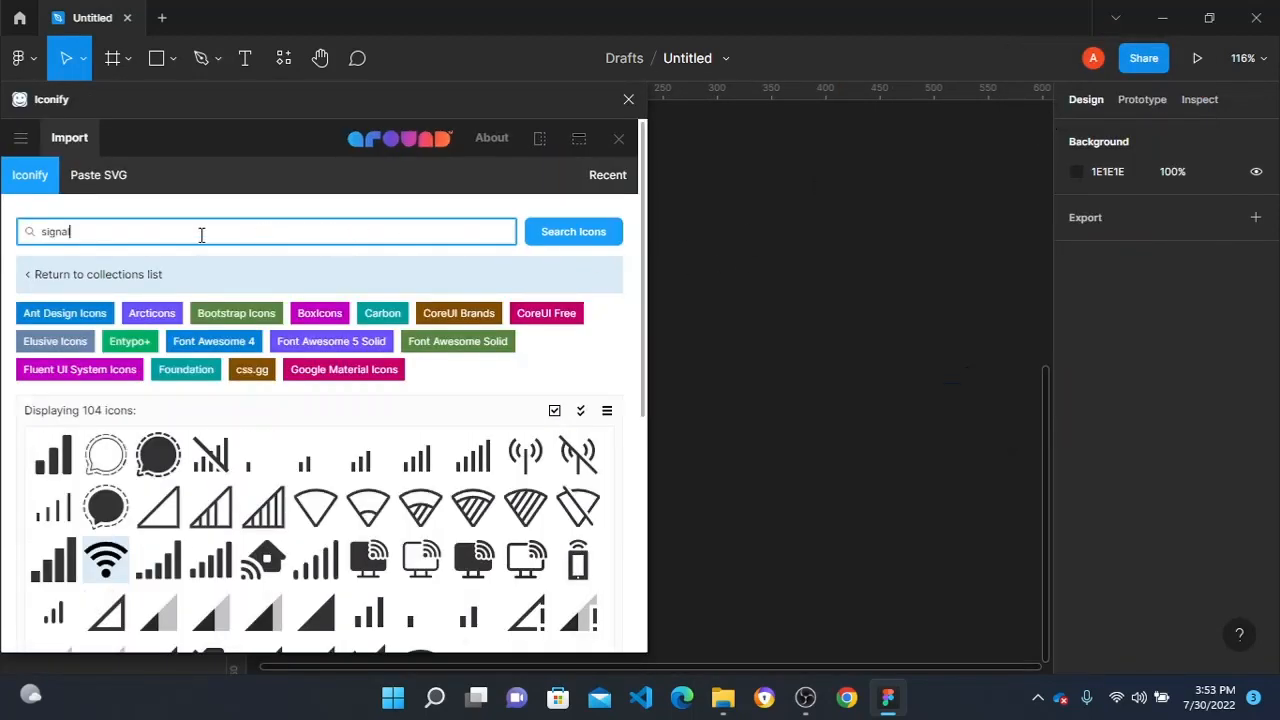
{"action": "left_click_drag", "start_coordinate": [202, 235], "coordinate": [5, 238]}
{"action": "key", "text": "Return"}
{"action": "left_click", "coordinate": [160, 393]}
{"action": "scroll", "coordinate": [548, 488], "scroll_direction": "down", "scroll_amount": 1}
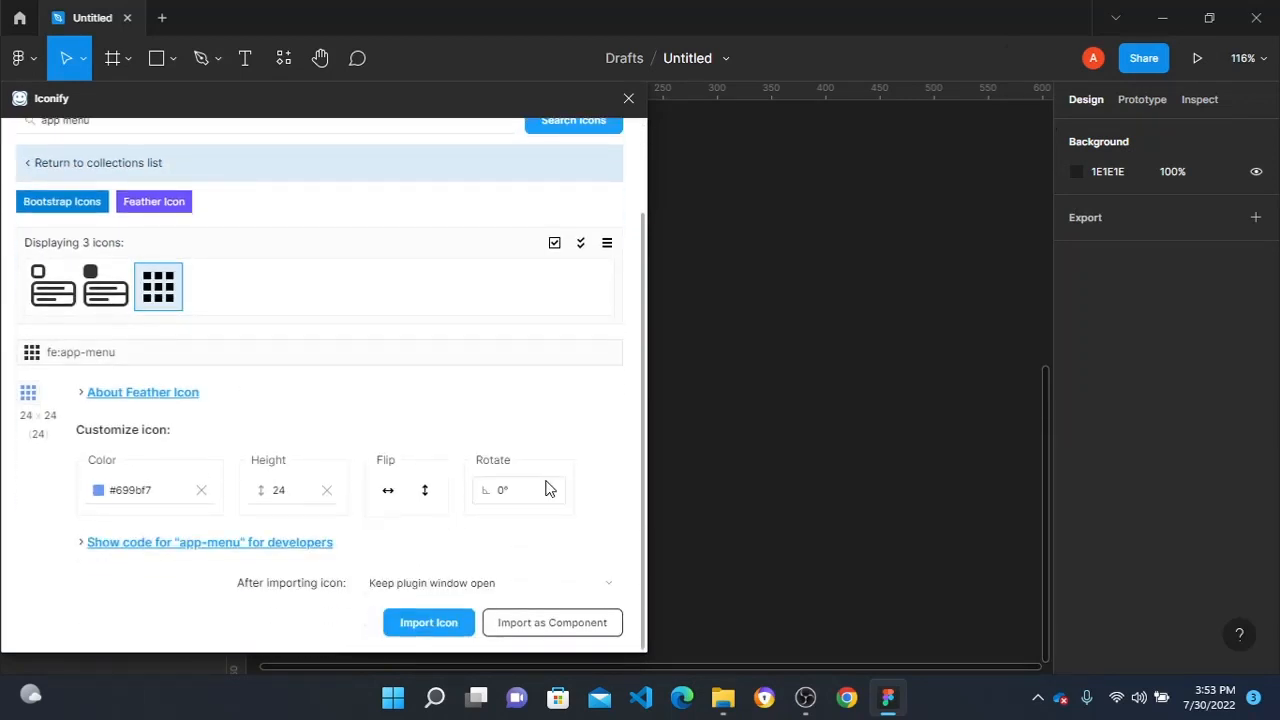
{"action": "left_click", "coordinate": [423, 623]}
{"action": "left_click", "coordinate": [894, 357]}
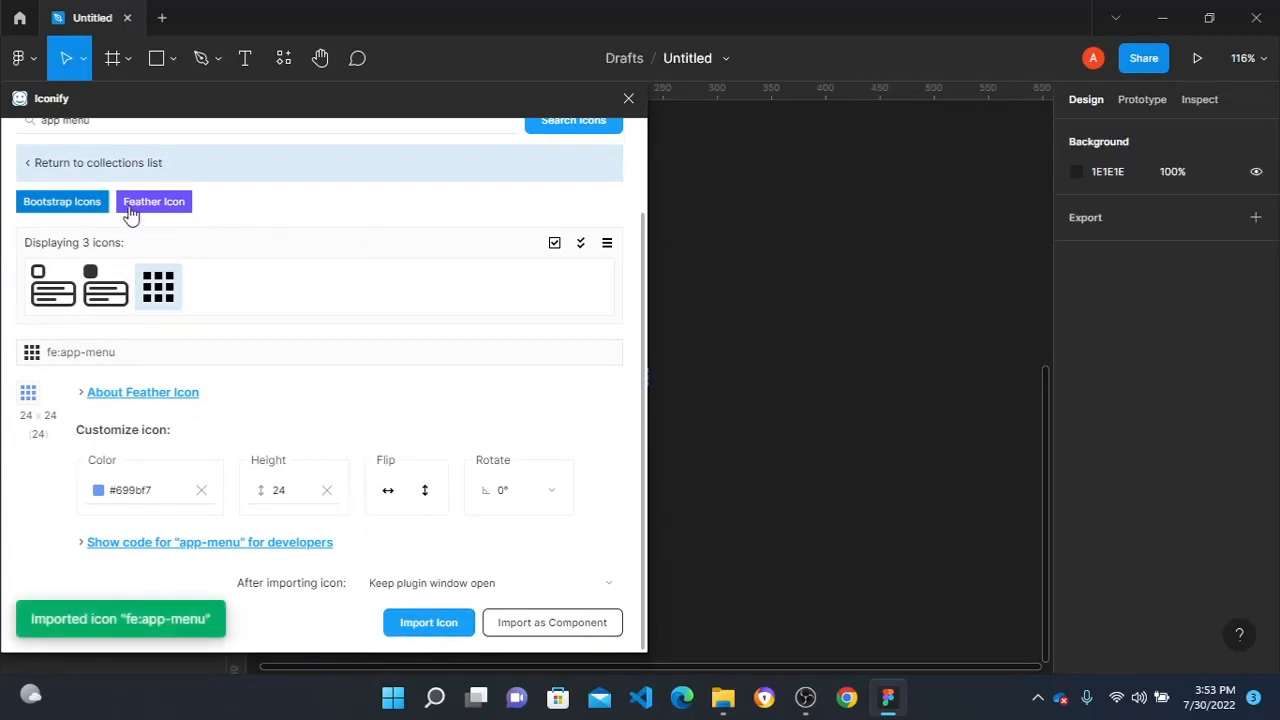
- Search the Iconify library for "video" icons and browse the matching ones
{"action": "scroll", "coordinate": [109, 149], "scroll_direction": "up", "scroll_amount": 2}
{"action": "left_click_drag", "start_coordinate": [143, 234], "coordinate": [5, 205]}
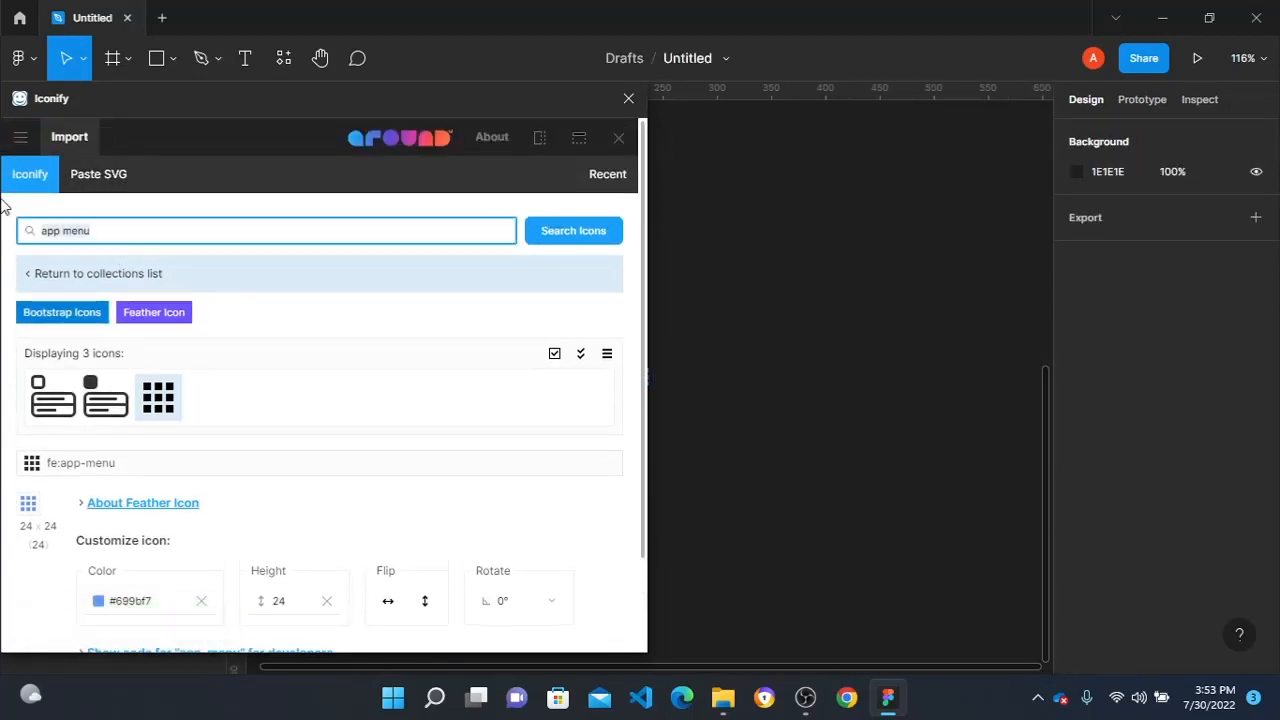
{"action": "type", "text": "video"}
{"action": "key", "text": "Return"}
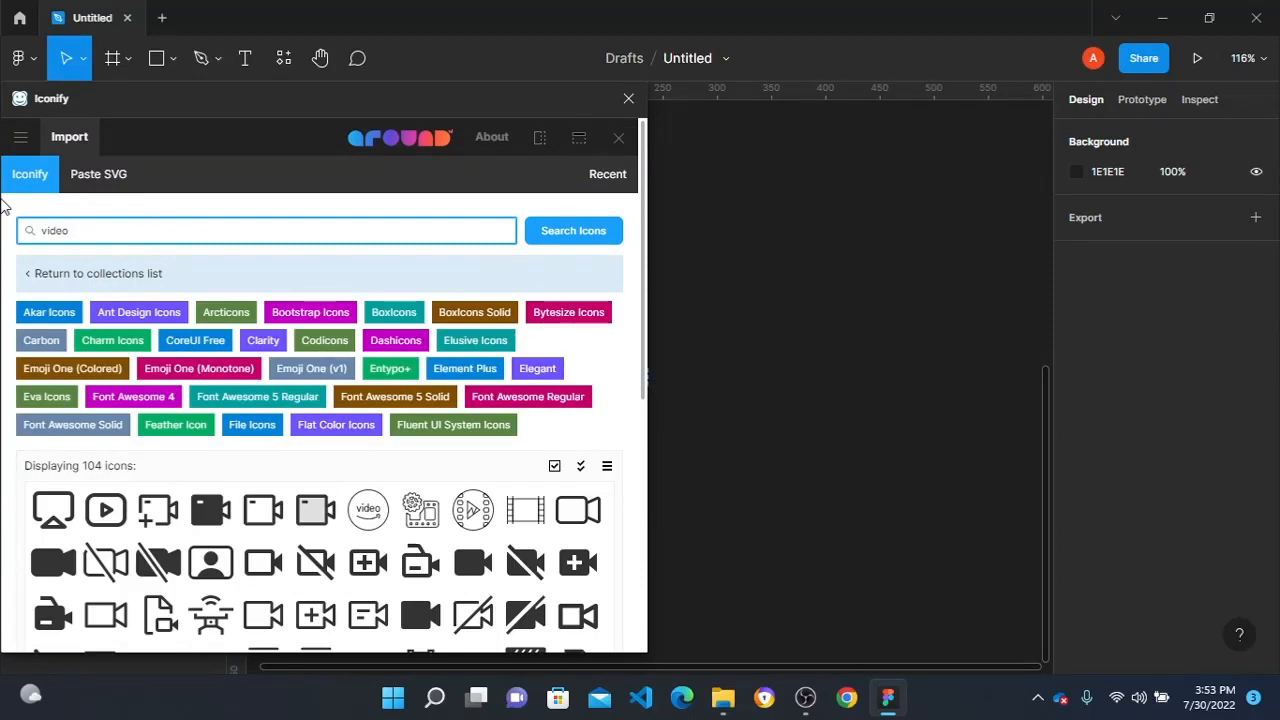
{"action": "scroll", "coordinate": [47, 255], "scroll_direction": "down", "scroll_amount": 3}
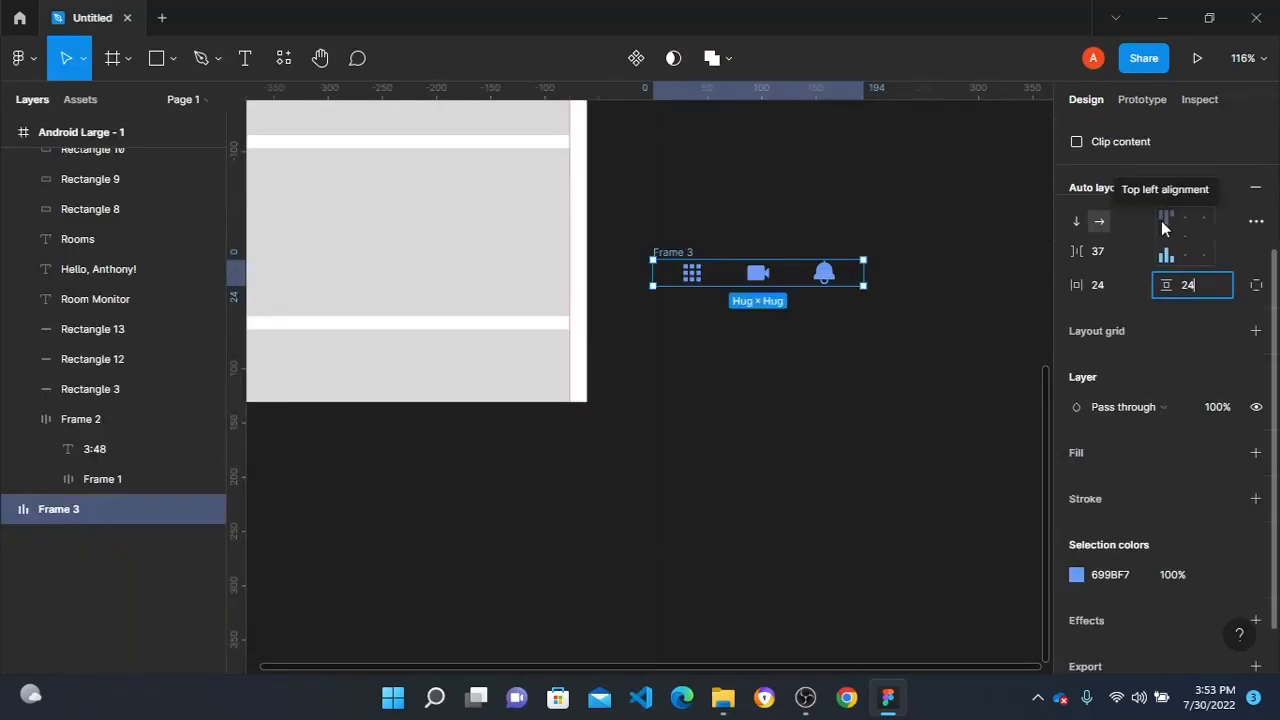
- Give the three-icon auto layout frame 24 vertical padding, left-centre alignment and the Space between spacing mode
{"action": "left_click", "coordinate": [1161, 235]}
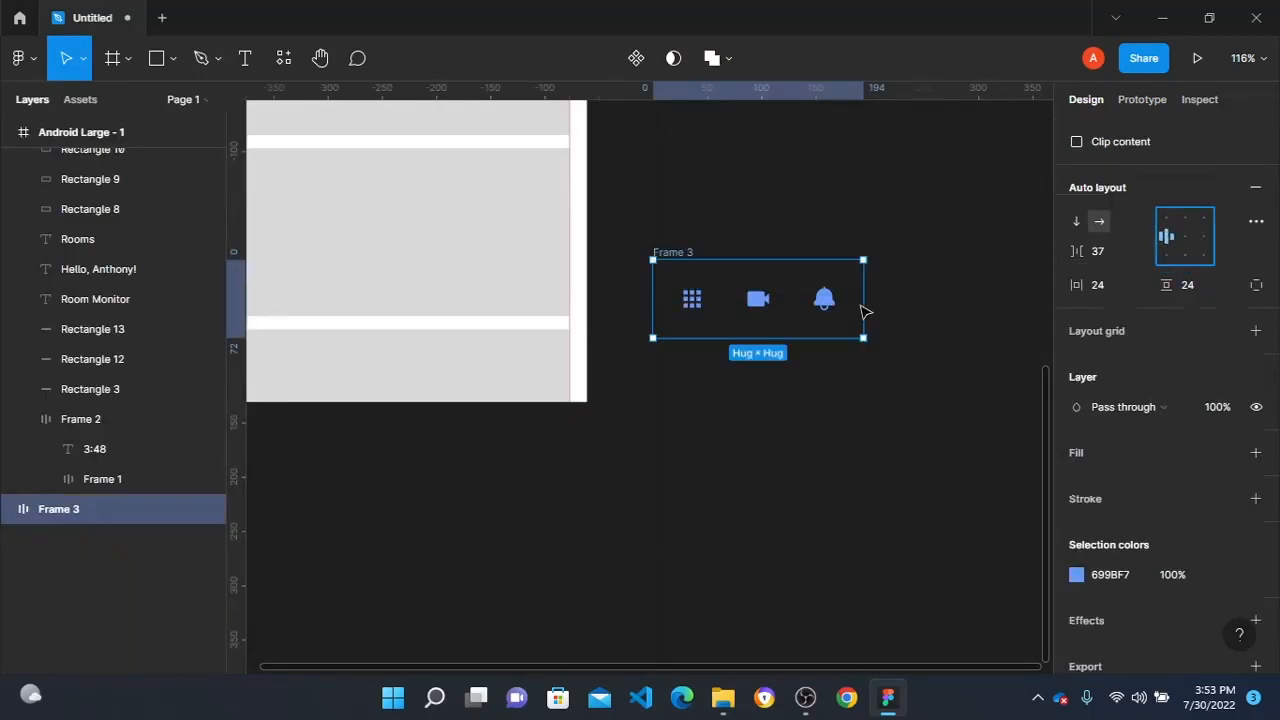
{"action": "left_click", "coordinate": [1256, 222]}
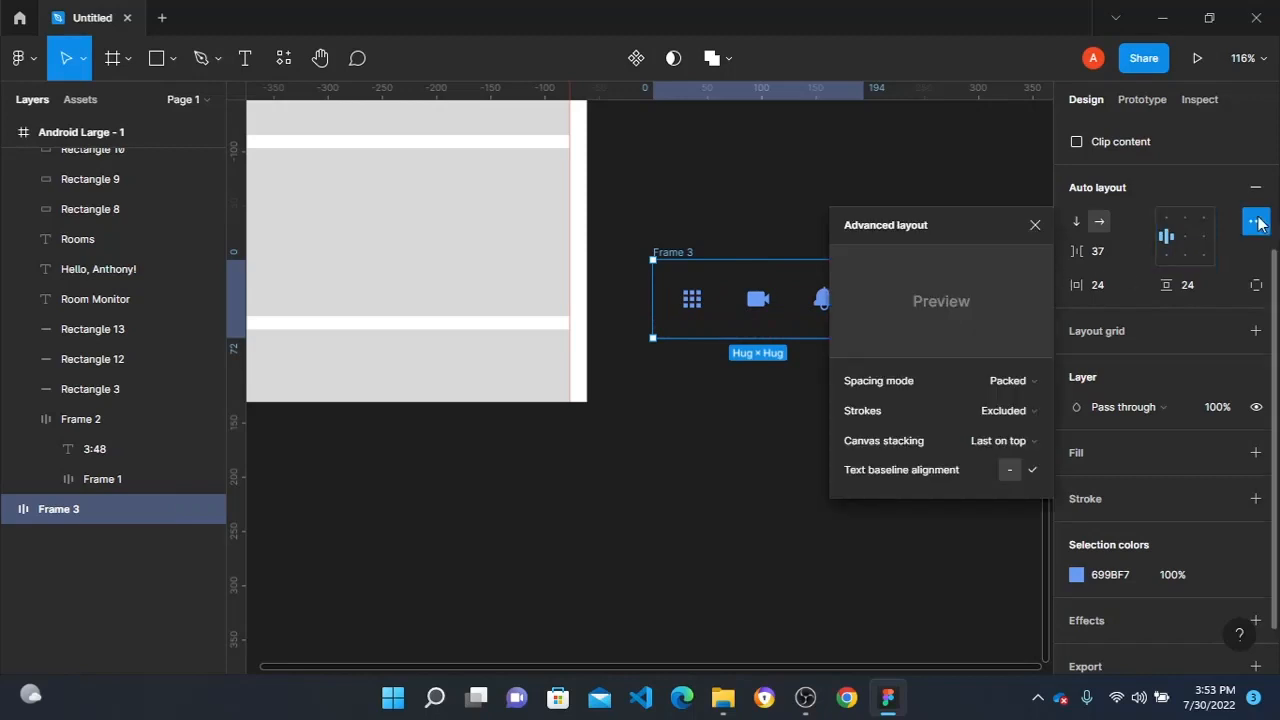
{"action": "left_click", "coordinate": [1010, 380]}
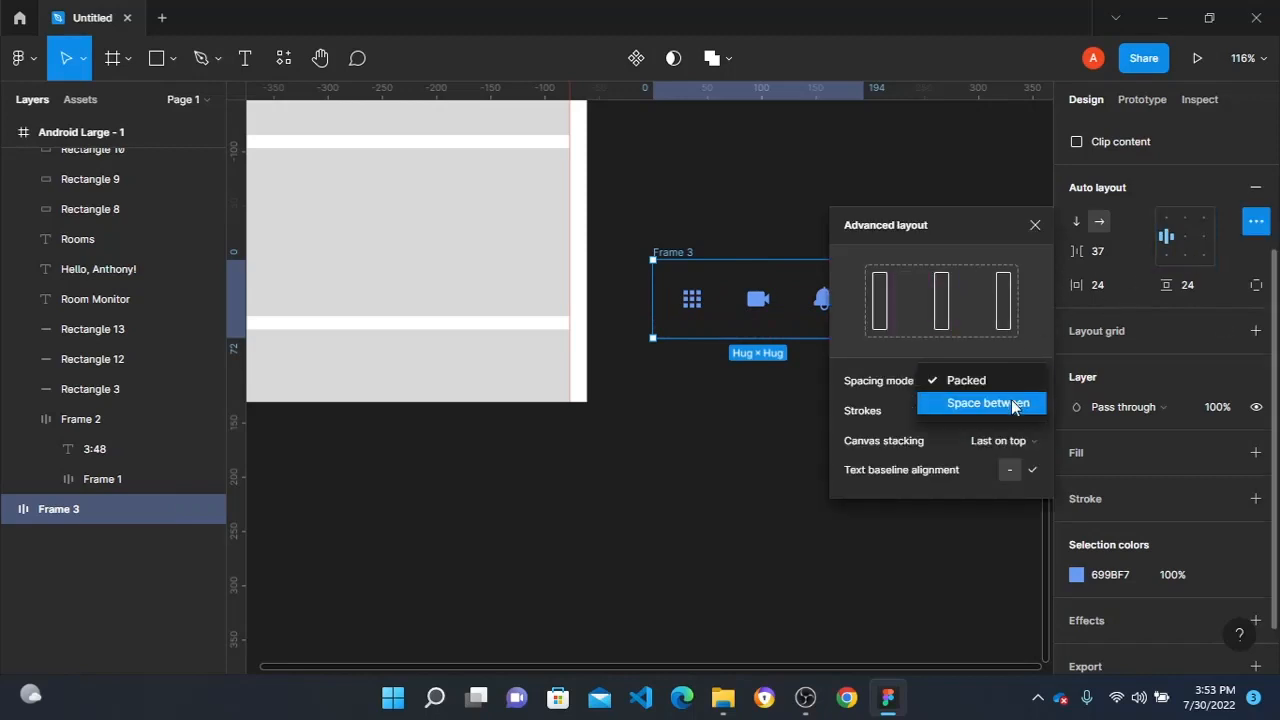
{"action": "left_click", "coordinate": [1012, 404]}
{"action": "left_click", "coordinate": [800, 224]}
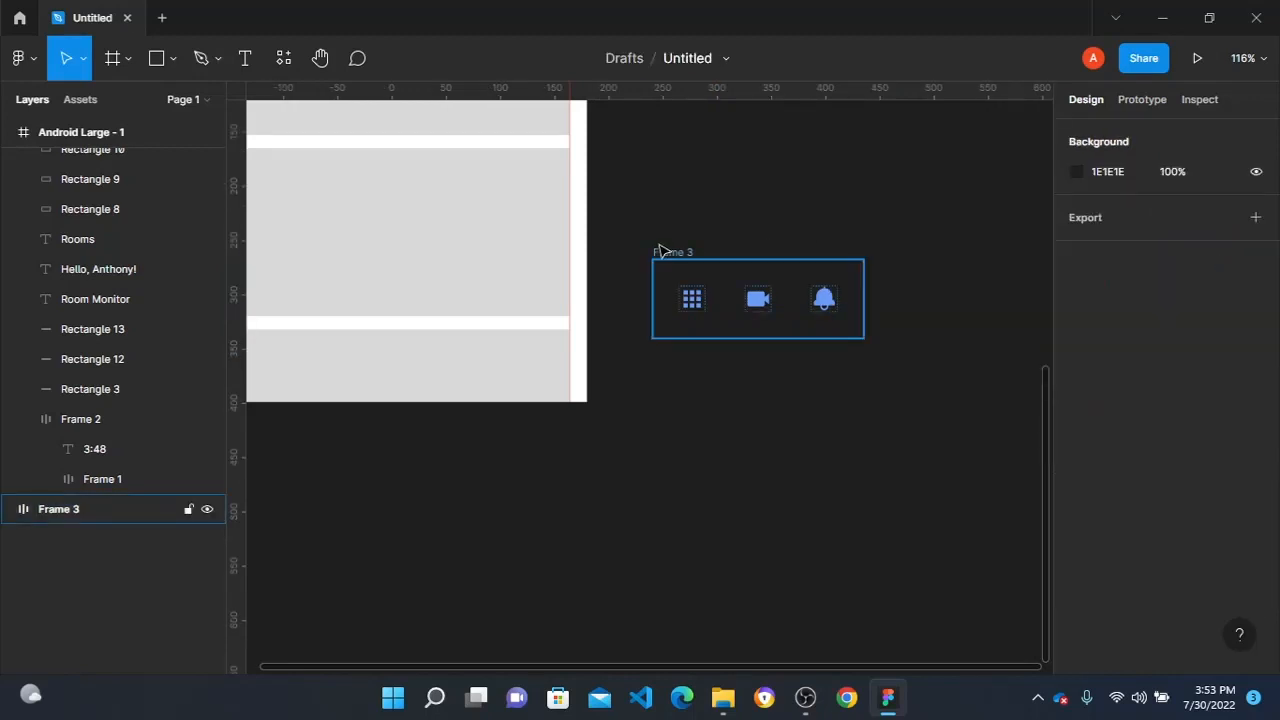
- Move the three-icon frame into the bottom of the Android Large frame and give it a white FFFFFF fill
{"action": "left_click_drag", "start_coordinate": [660, 252], "coordinate": [577, 320]}
{"action": "scroll", "coordinate": [1128, 470], "scroll_direction": "down", "scroll_amount": 4}
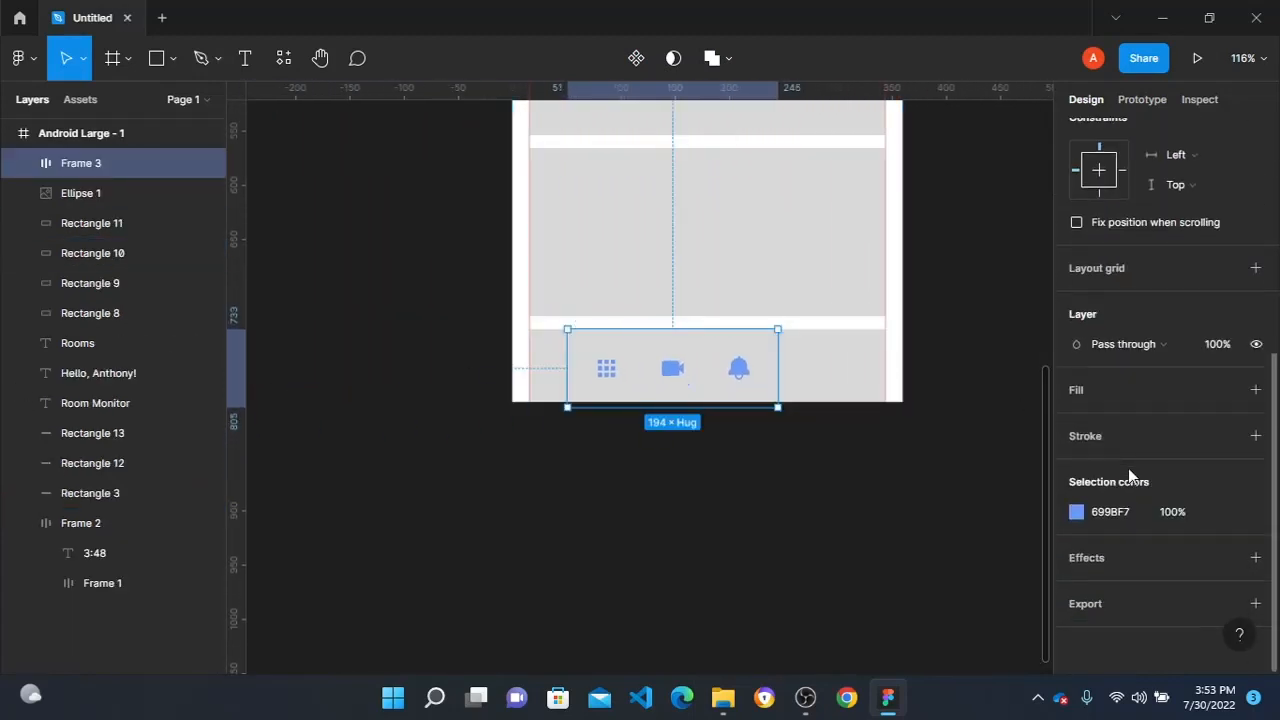
{"action": "left_click", "coordinate": [1086, 392]}
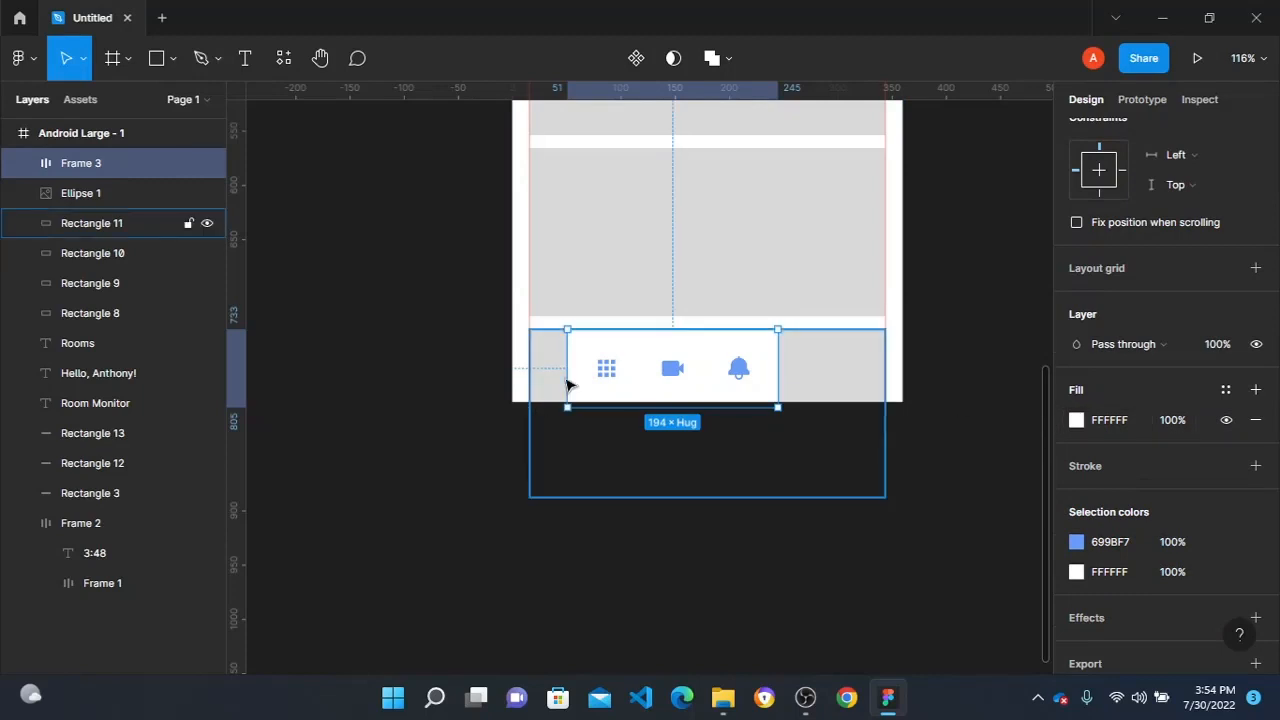
- Place the icon bar in the Android Large frame's bottom-left corner and stretch it to the full 360 width
{"action": "scroll", "coordinate": [586, 366], "scroll_direction": "up", "scroll_amount": 5}
{"action": "left_click_drag", "start_coordinate": [590, 327], "coordinate": [497, 334]}
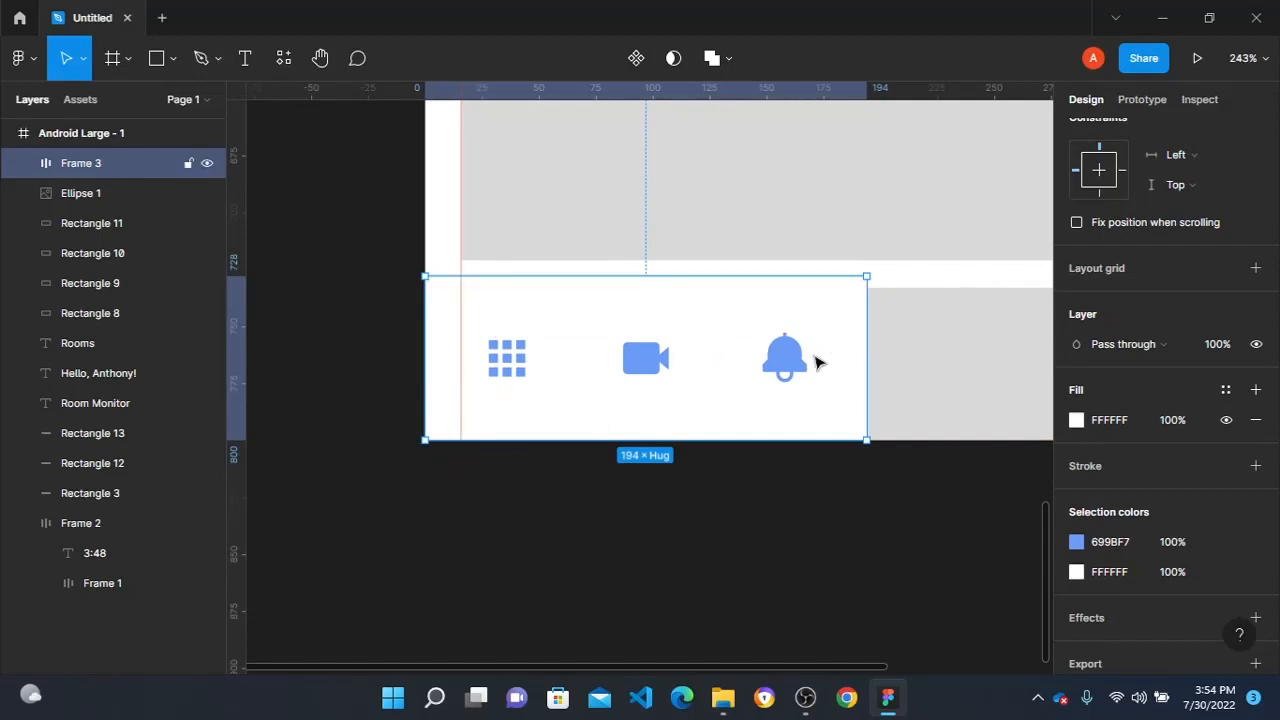
{"action": "left_click_drag", "start_coordinate": [866, 330], "coordinate": [830, 336]}
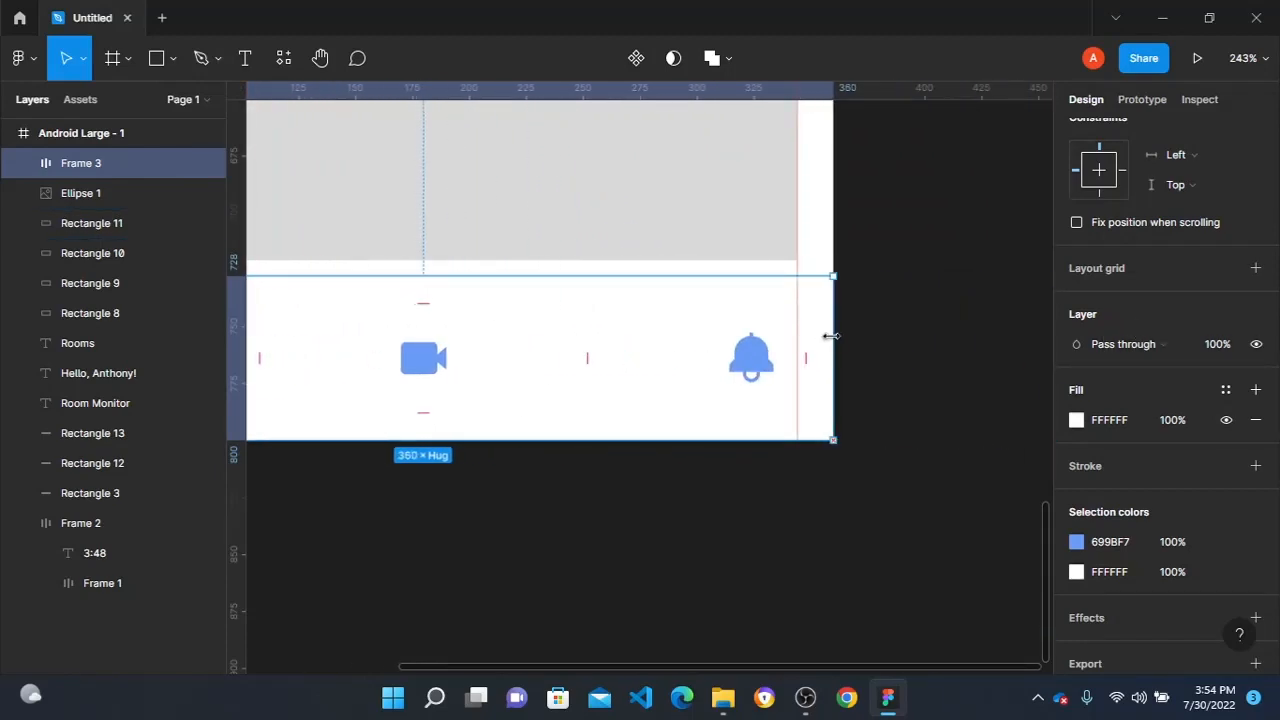
{"action": "scroll", "coordinate": [741, 433], "scroll_direction": "down", "scroll_amount": 5}
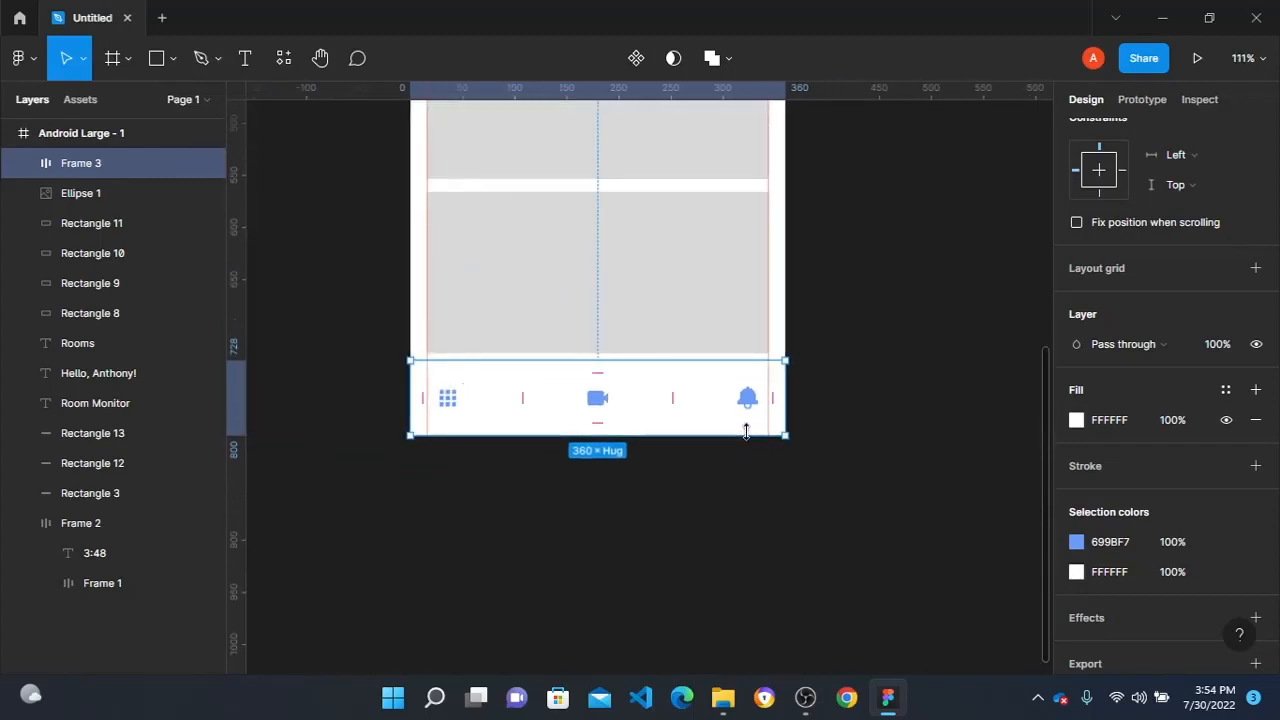
{"action": "left_click", "coordinate": [335, 308]}
{"action": "scroll", "coordinate": [517, 334], "scroll_direction": "up", "scroll_amount": 3}
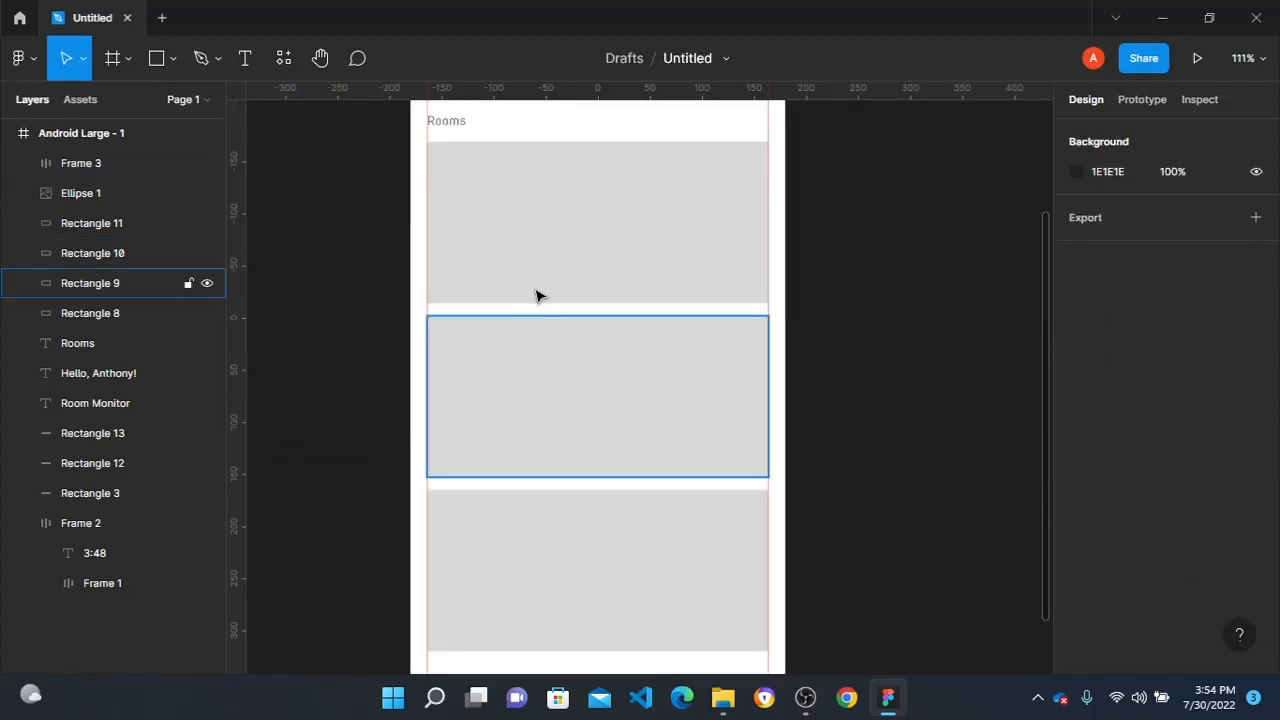
{"action": "scroll", "coordinate": [538, 288], "scroll_direction": "down", "scroll_amount": 1}
{"action": "scroll", "coordinate": [540, 283], "scroll_direction": "down", "scroll_amount": 1}
{"action": "scroll", "coordinate": [540, 283], "scroll_direction": "up", "scroll_amount": 3}
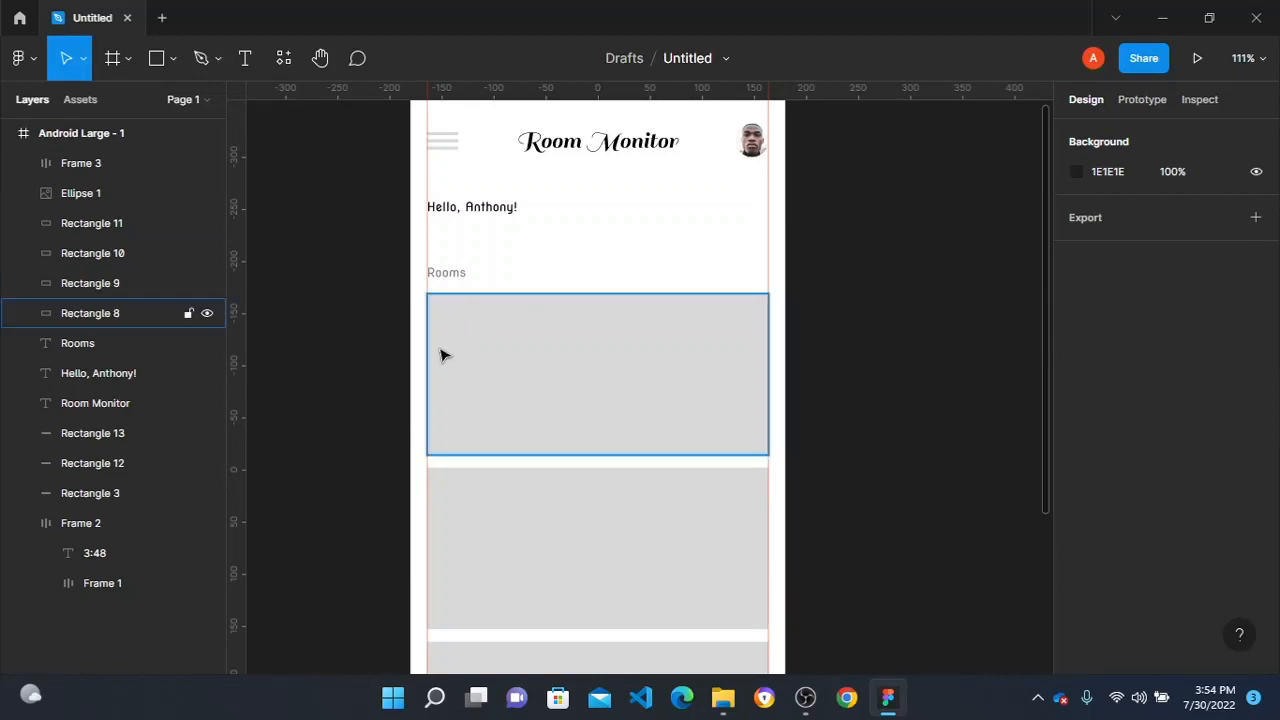
- Add a "Dinning Room" text over the lower-left area of the first room card
{"action": "key", "text": "r"}
{"action": "scroll", "coordinate": [443, 437], "scroll_direction": "up", "scroll_amount": 1}
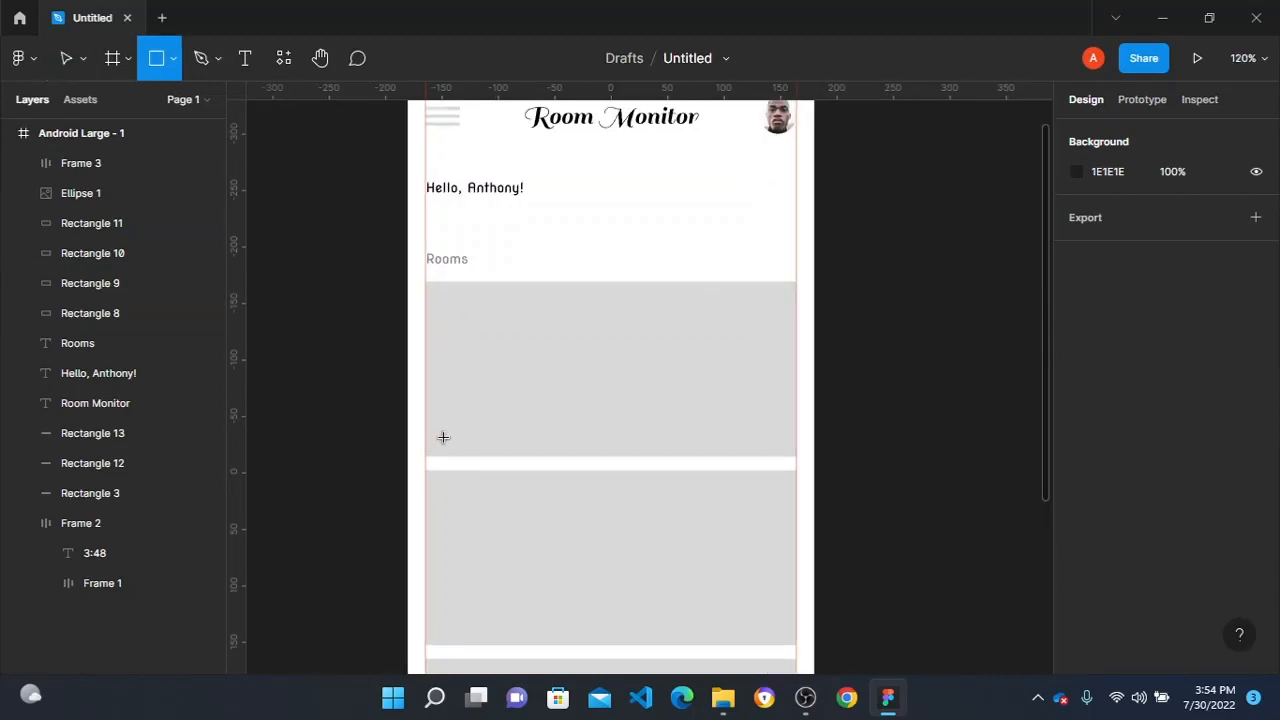
{"action": "key", "text": "t"}
{"action": "left_click", "coordinate": [466, 410]}
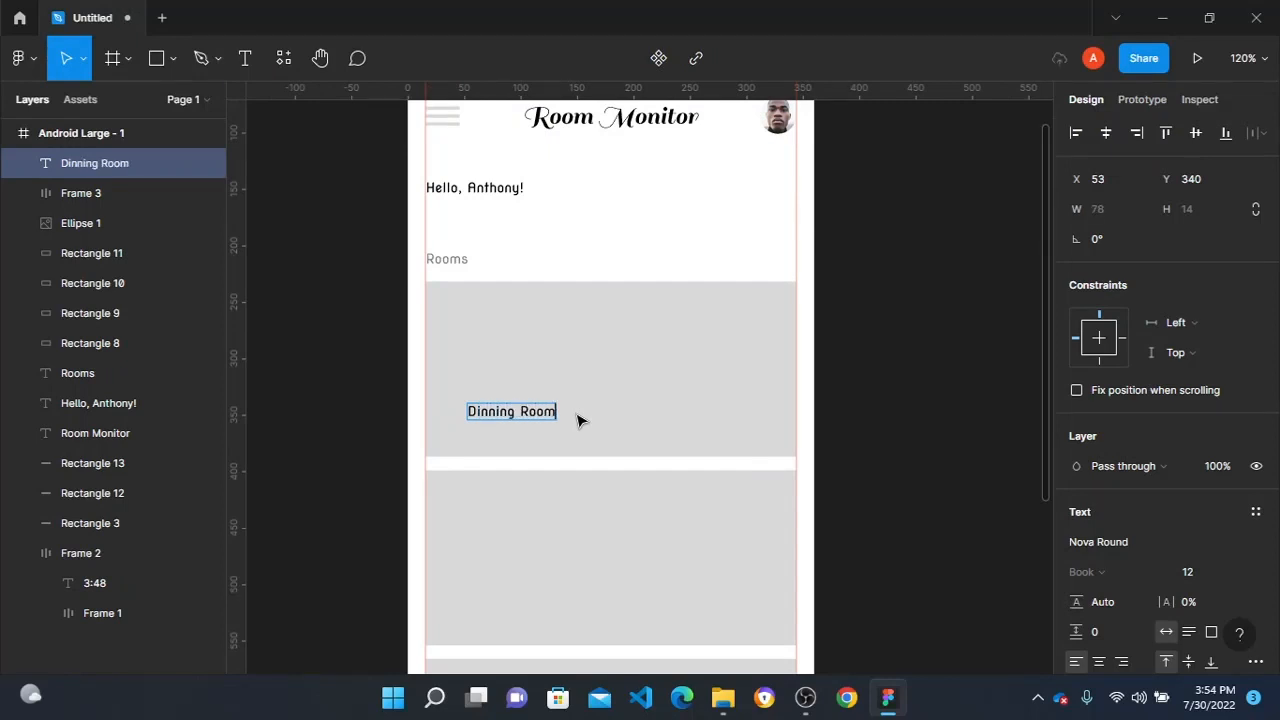
{"action": "key", "text": "Escape"}
- Wrap the Dinning Room text in an auto layout frame with Auto spacing and 4 horizontal and vertical padding
{"action": "key", "text": "shift+a"}
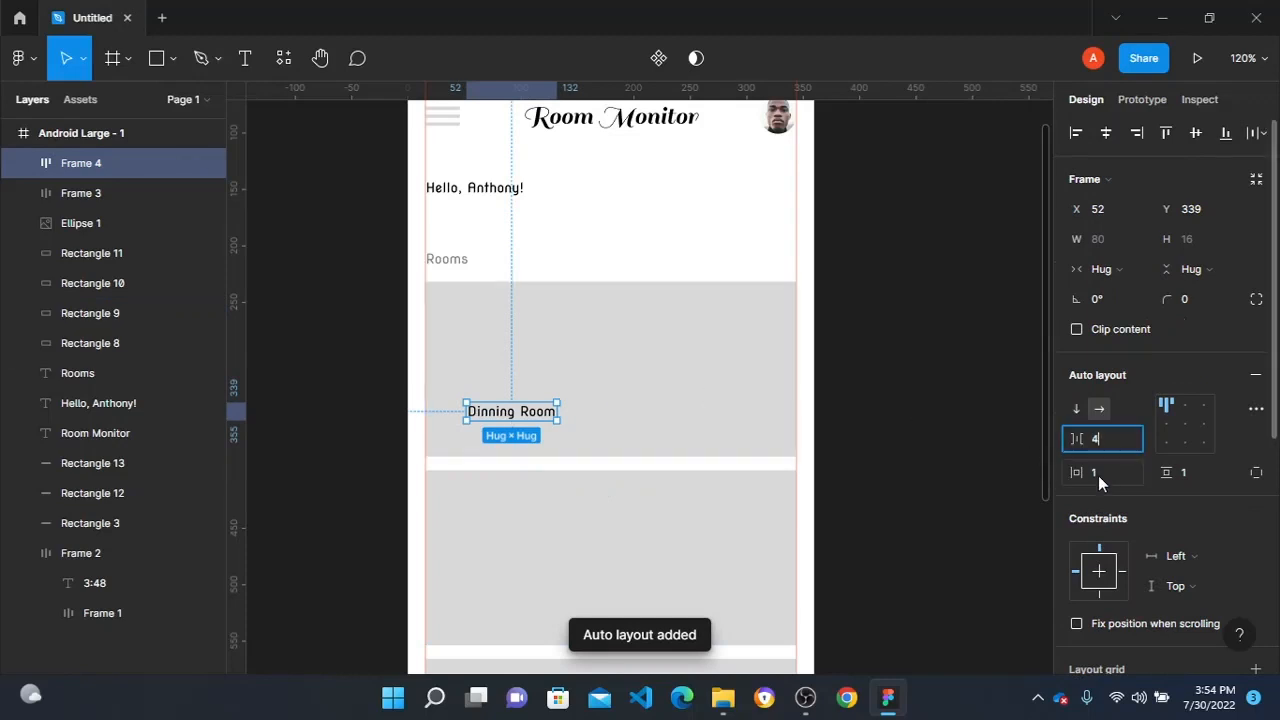
{"action": "key", "text": "BackSpace"}
{"action": "key", "text": "Tab"}
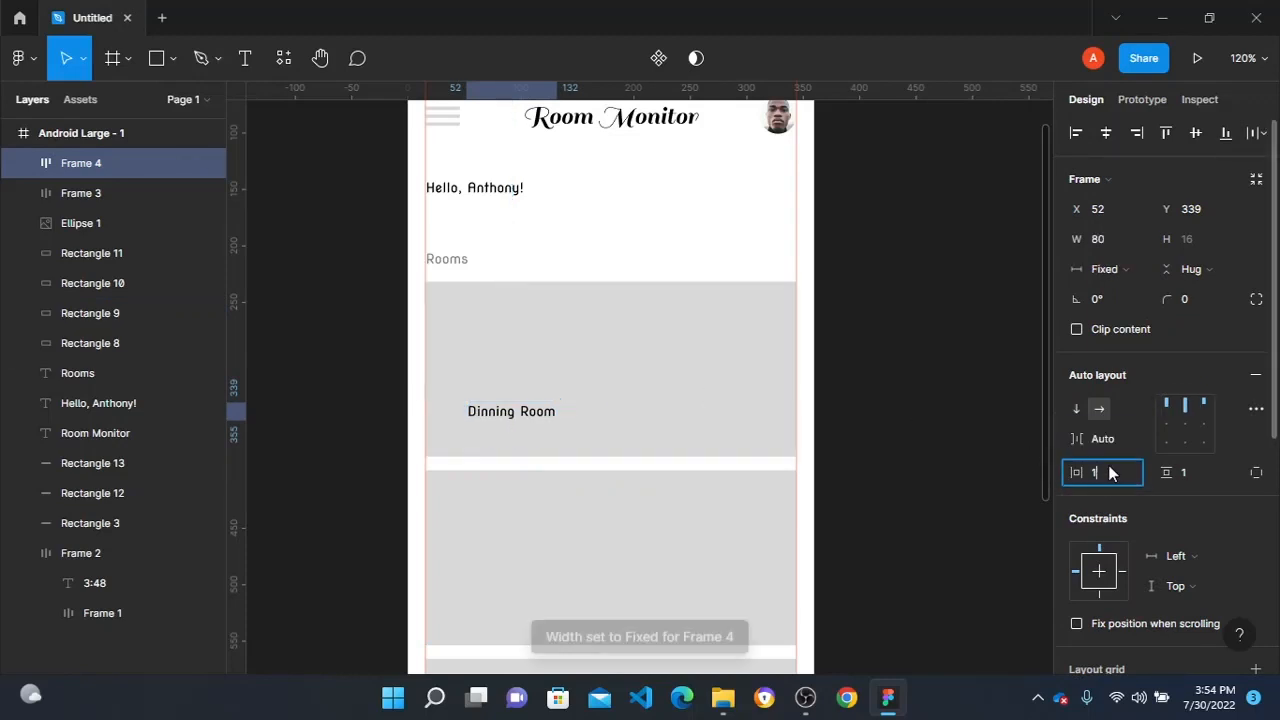
{"action": "type", "text": "4"}
{"action": "left_click", "coordinate": [1199, 465]}
{"action": "type", "text": "4"}
{"action": "left_click", "coordinate": [648, 357]}
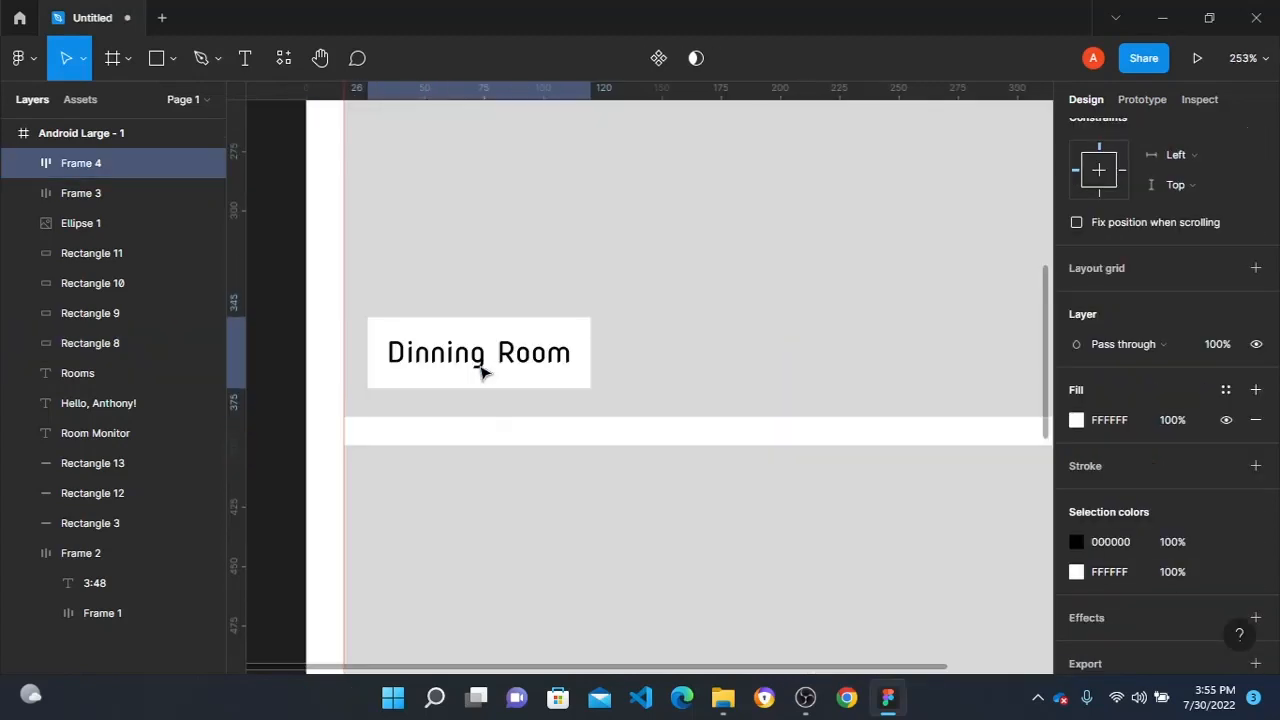
- Place the Dinning Room label in the first card's lower-left corner with a white FFFFFF fill at 70% opacity
{"action": "scroll", "coordinate": [485, 365], "scroll_direction": "down", "scroll_amount": 5}
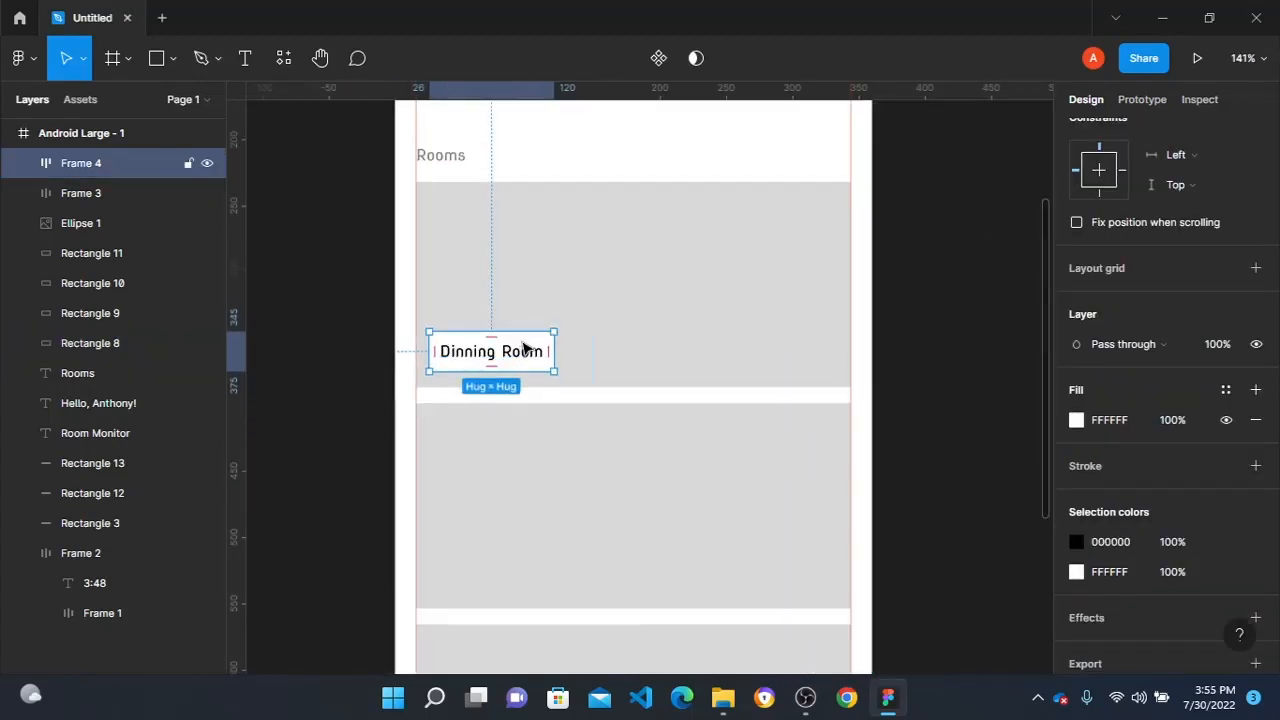
{"action": "scroll", "coordinate": [1133, 565], "scroll_direction": "down", "scroll_amount": 1}
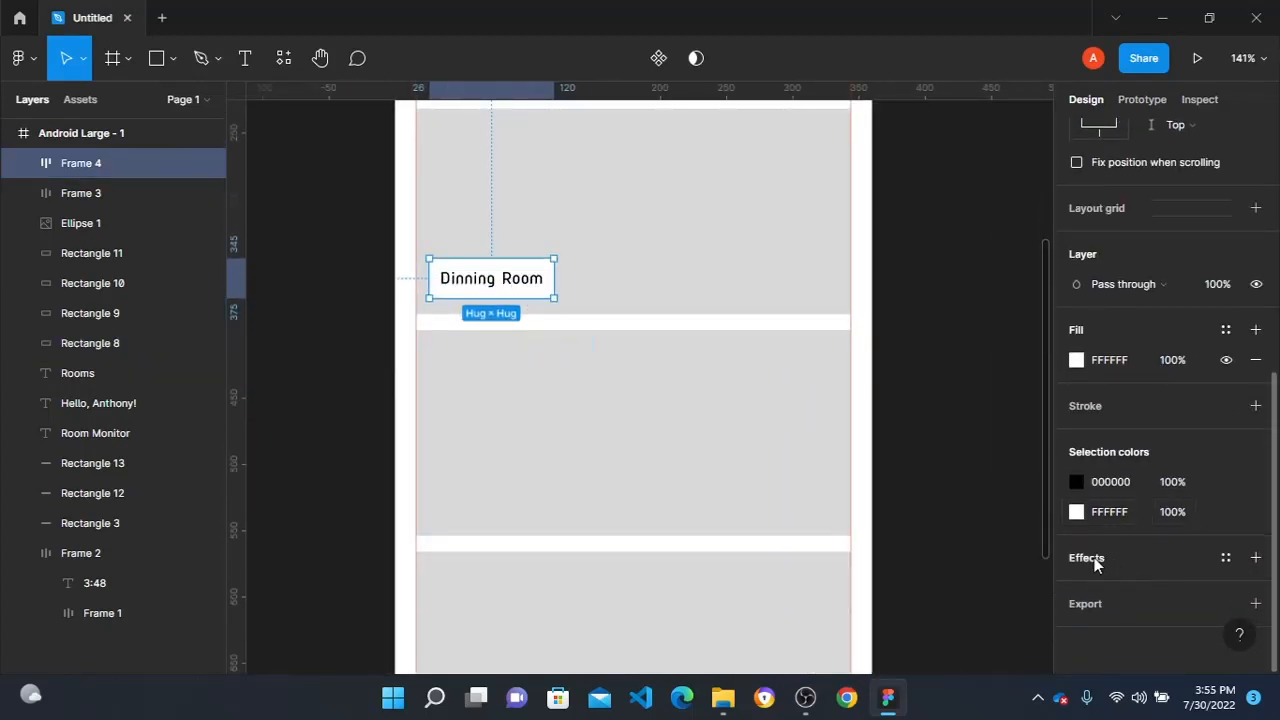
{"action": "left_click", "coordinate": [1181, 512]}
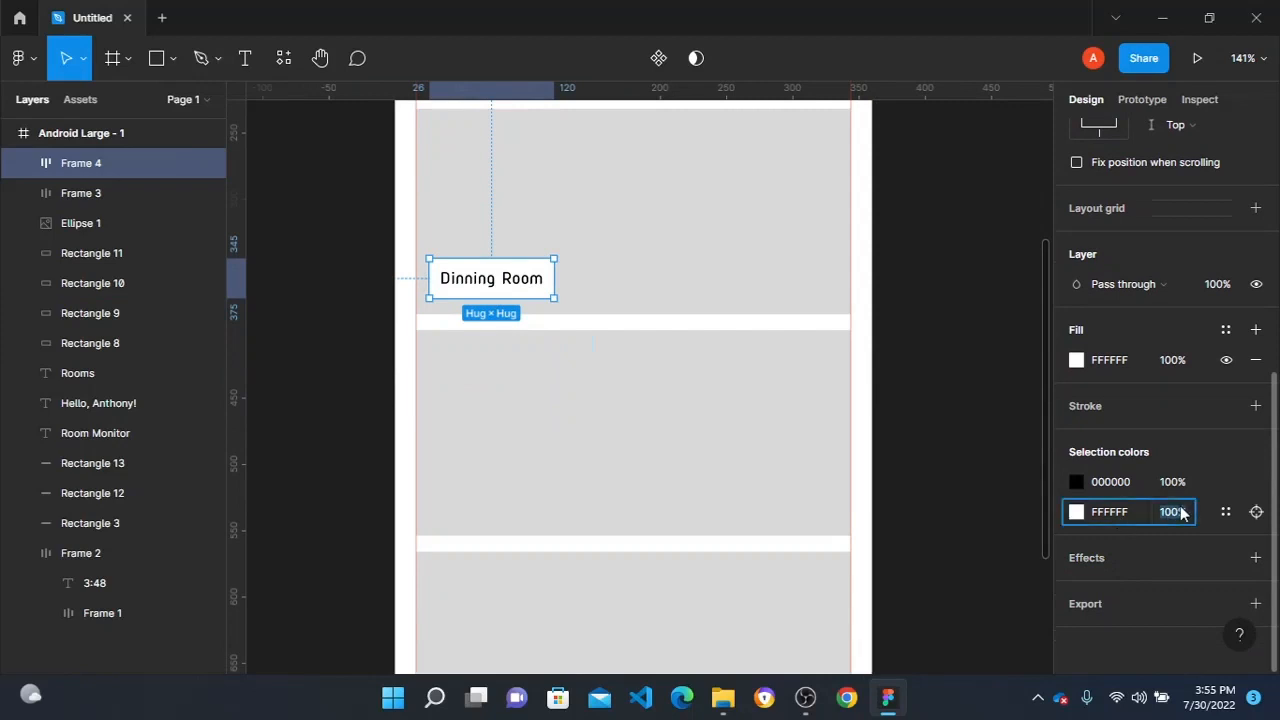
{"action": "key", "text": "Return"}
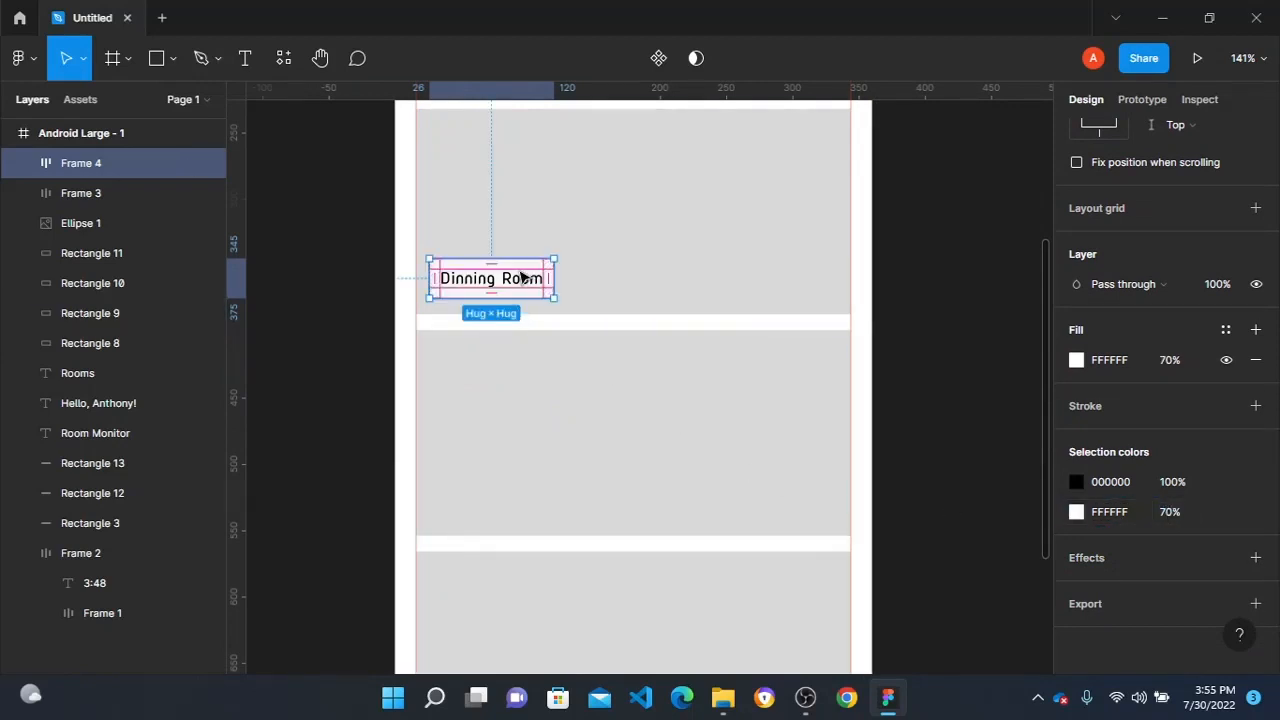
- Duplicate the Dinning Room label onto the second and third room cards at the same lower-left position
{"action": "left_click_drag", "start_coordinate": [520, 276], "coordinate": [517, 503]}
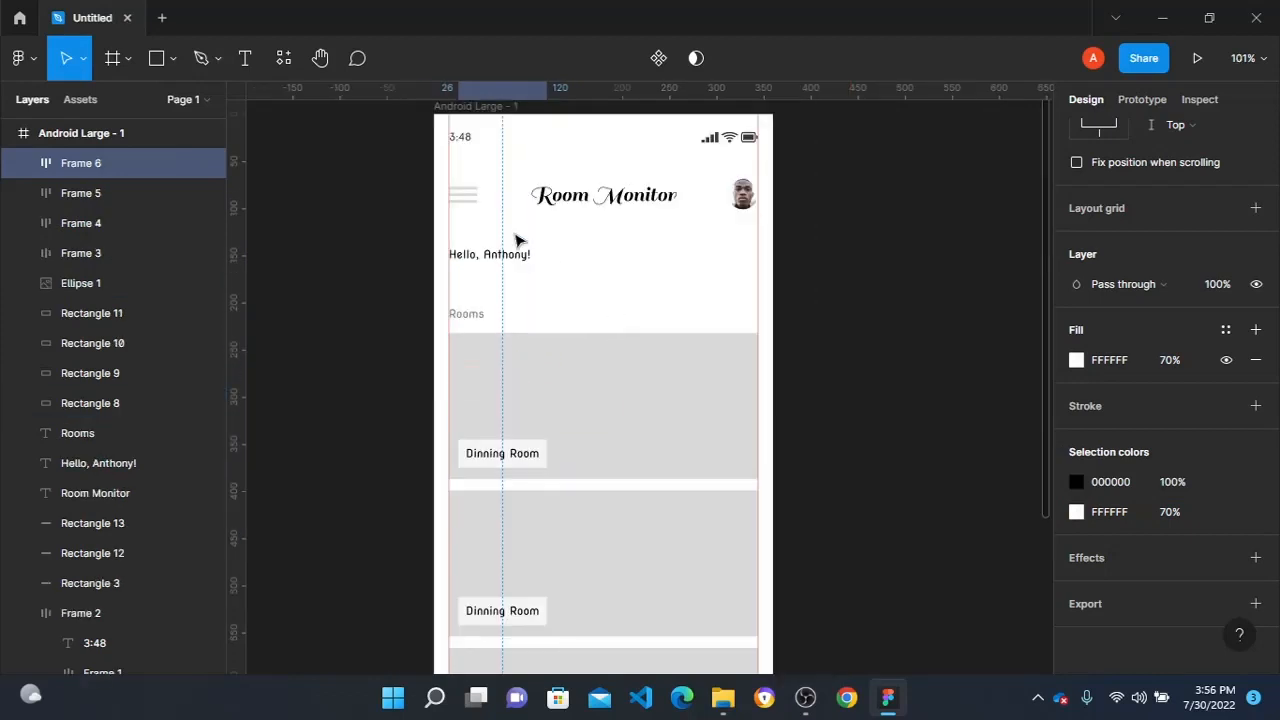
{"action": "scroll", "coordinate": [517, 240], "scroll_direction": "down", "scroll_amount": 1}
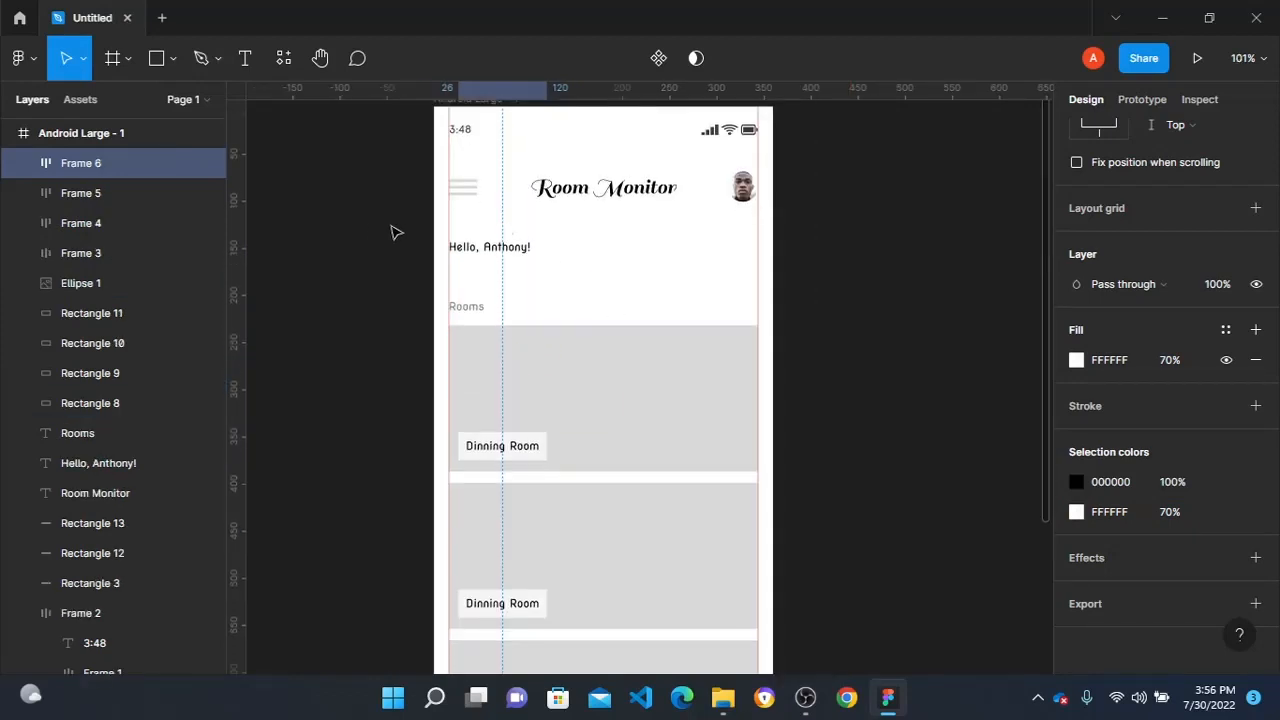
{"action": "left_click", "coordinate": [371, 231]}
{"action": "scroll", "coordinate": [462, 197], "scroll_direction": "down", "scroll_amount": 1}
{"action": "scroll", "coordinate": [592, 396], "scroll_direction": "down", "scroll_amount": 2}
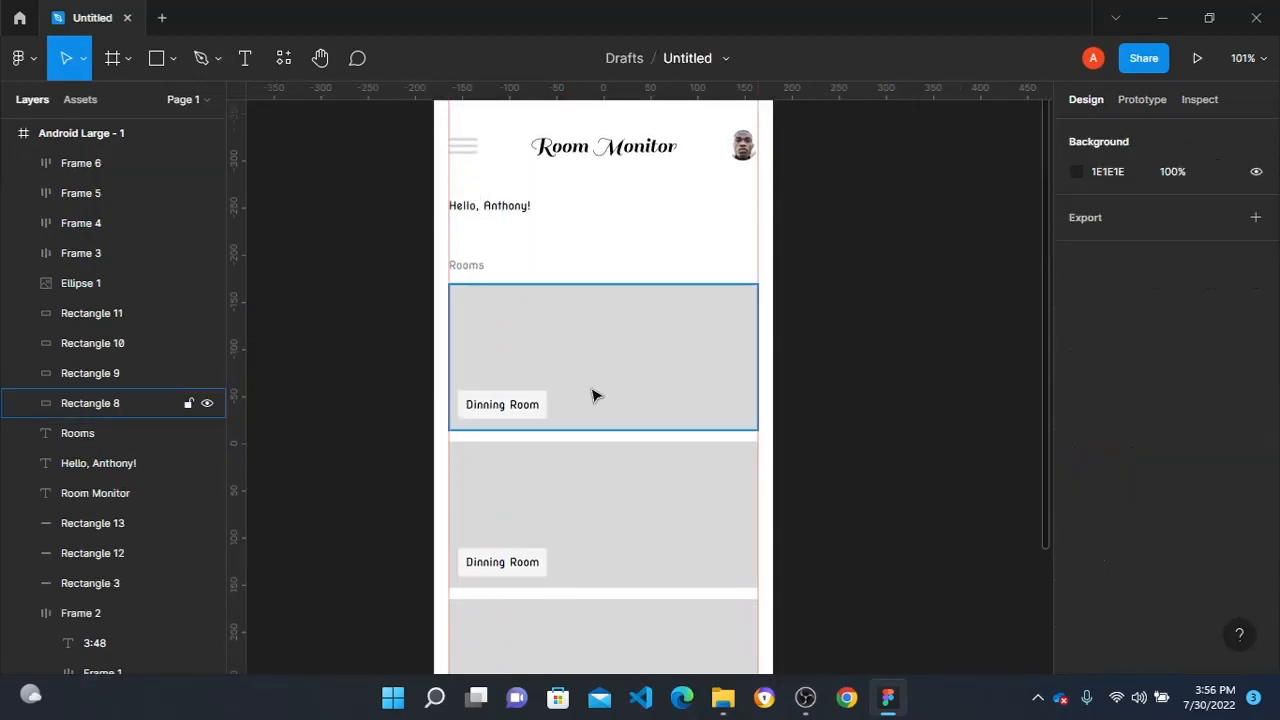
{"action": "scroll", "coordinate": [491, 289], "scroll_direction": "down", "scroll_amount": 5}
- Recolour the three hamburger menu lines in the header with a turquoise fill
{"action": "scroll", "coordinate": [491, 289], "scroll_direction": "up", "scroll_amount": 6}
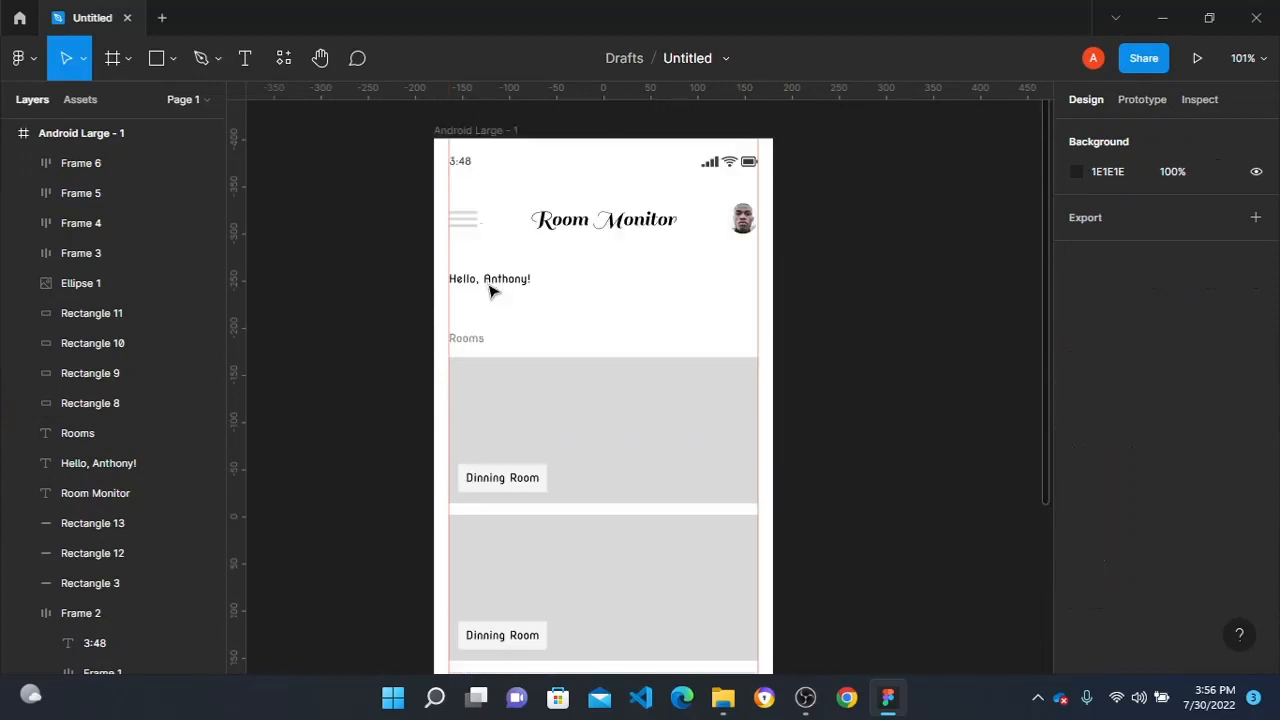
{"action": "left_click_drag", "start_coordinate": [397, 200], "coordinate": [528, 251]}
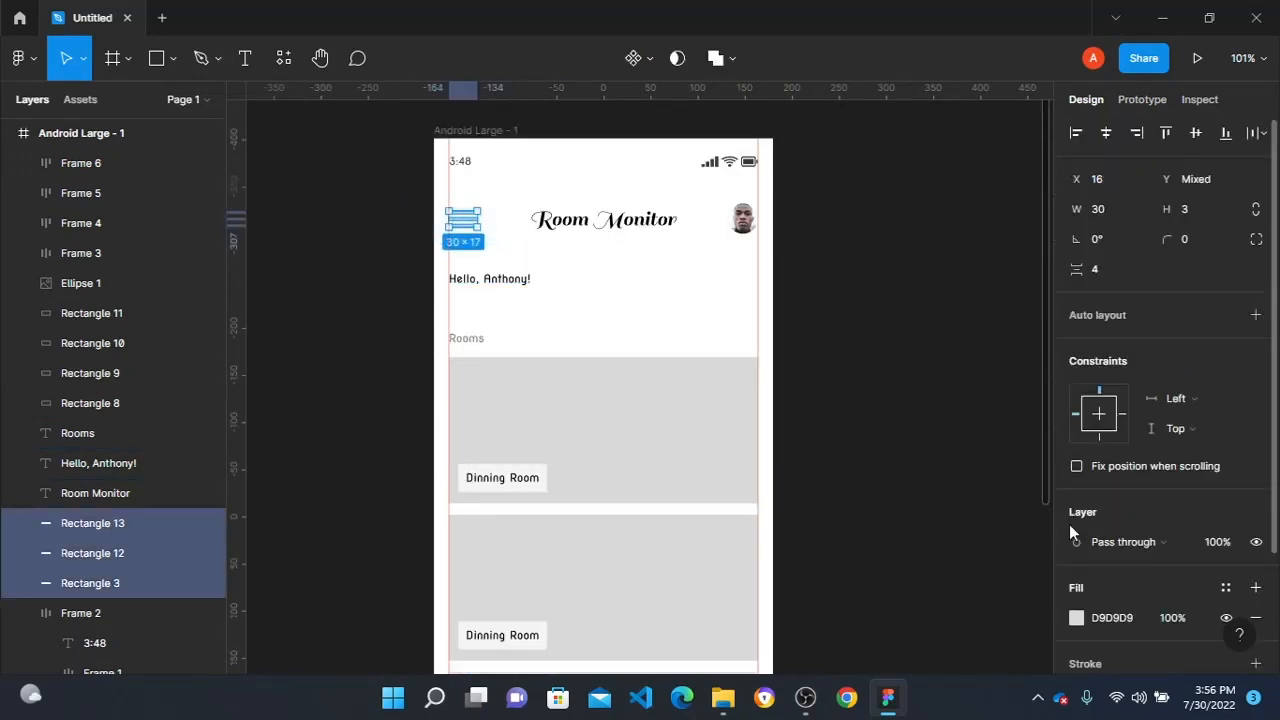
{"action": "left_click", "coordinate": [1076, 618]}
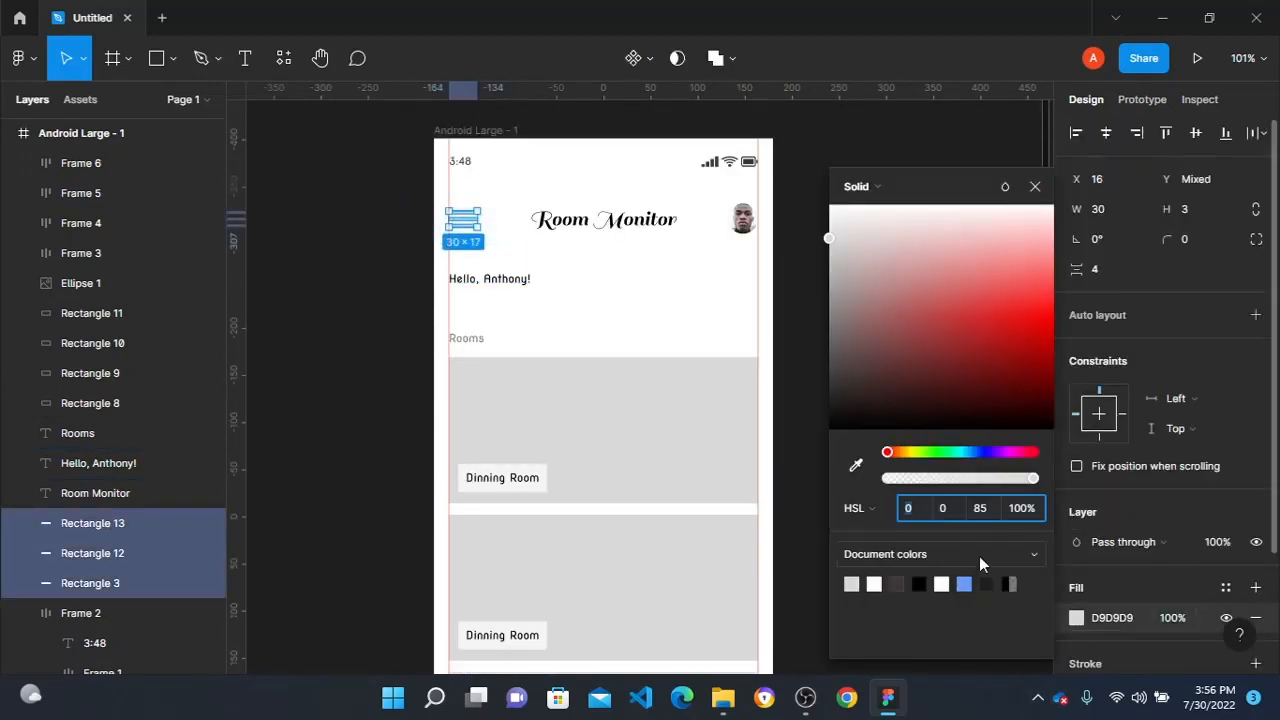
- Set the font size of the greeting and Rooms texts to 16
{"action": "left_click", "coordinate": [469, 334], "text": "shift"}
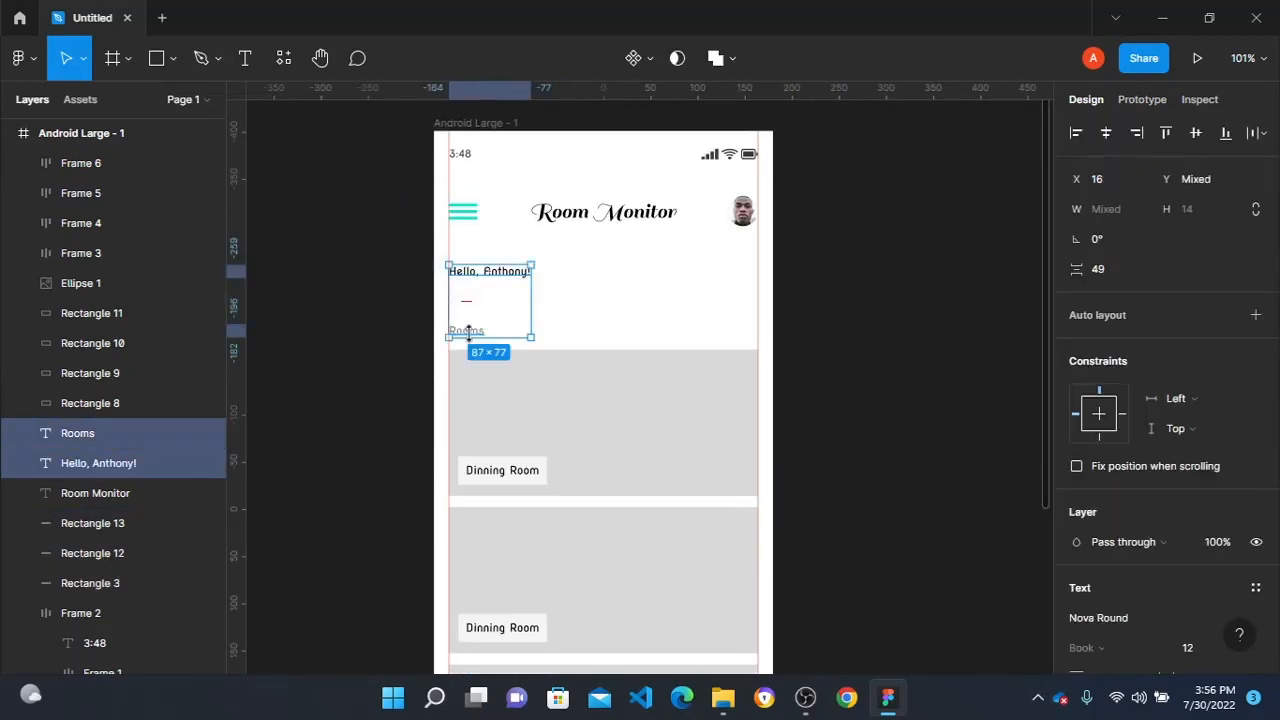
{"action": "left_click", "coordinate": [1237, 659]}
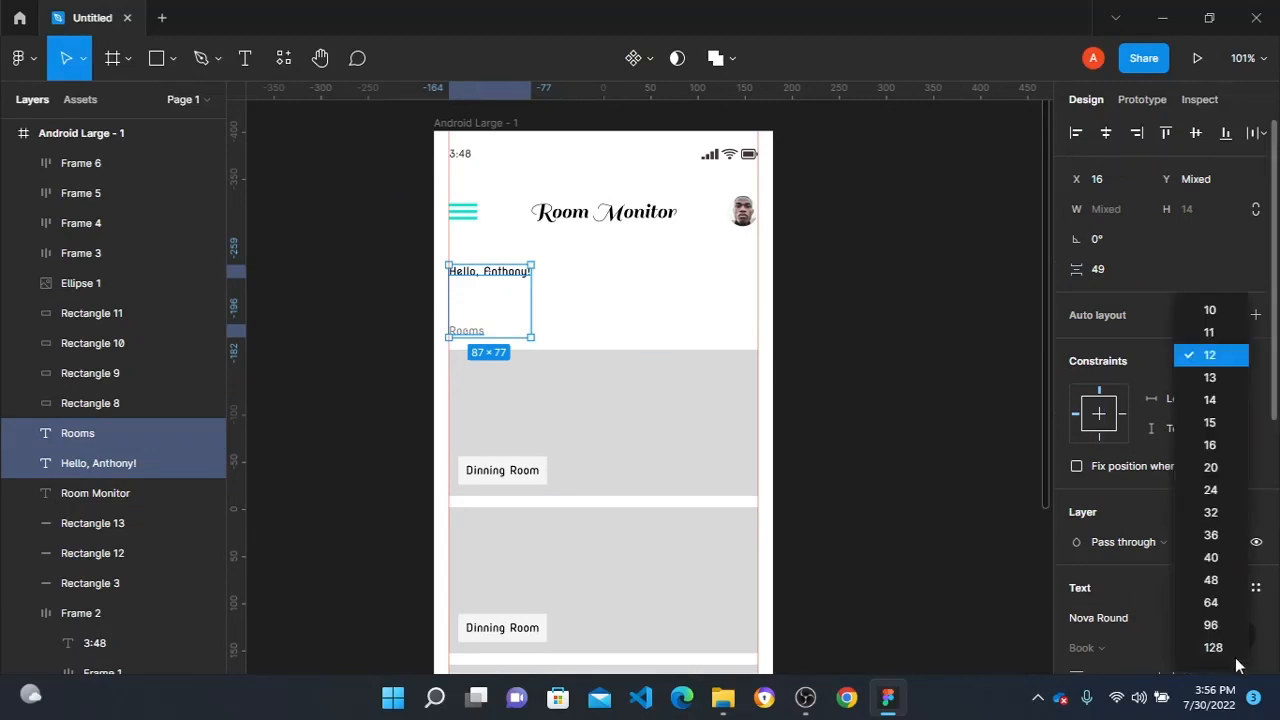
{"action": "left_click", "coordinate": [1210, 446]}
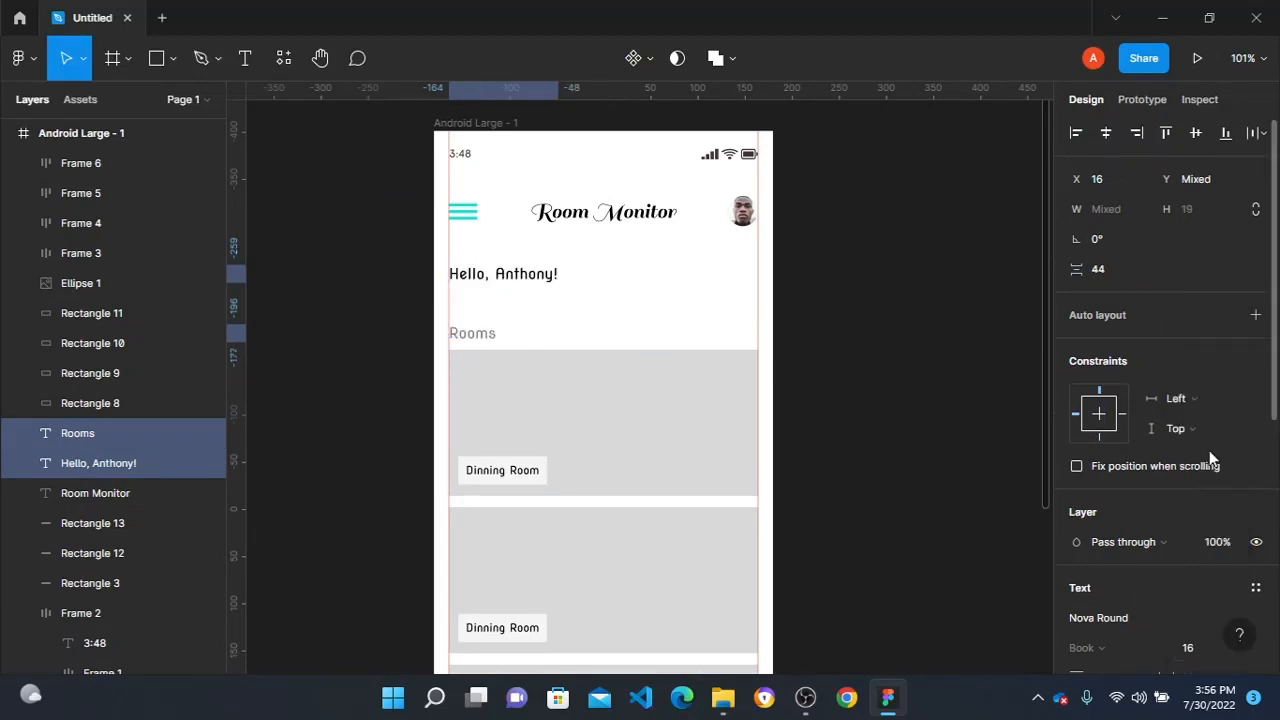
{"action": "left_click", "coordinate": [843, 337]}
- Move the Rooms heading and the room cards with their labels down, placing the first card at Y 240
{"action": "scroll", "coordinate": [469, 366], "scroll_direction": "down", "scroll_amount": 1}
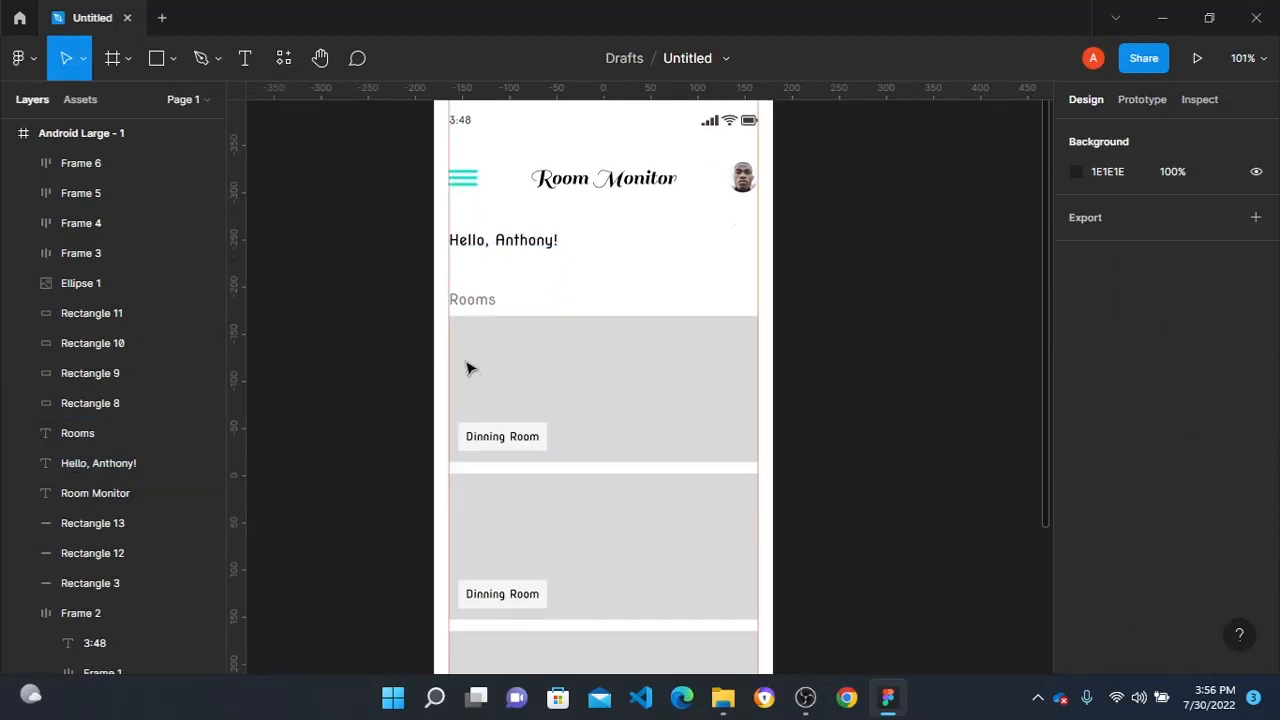
{"action": "left_click", "coordinate": [472, 243]}
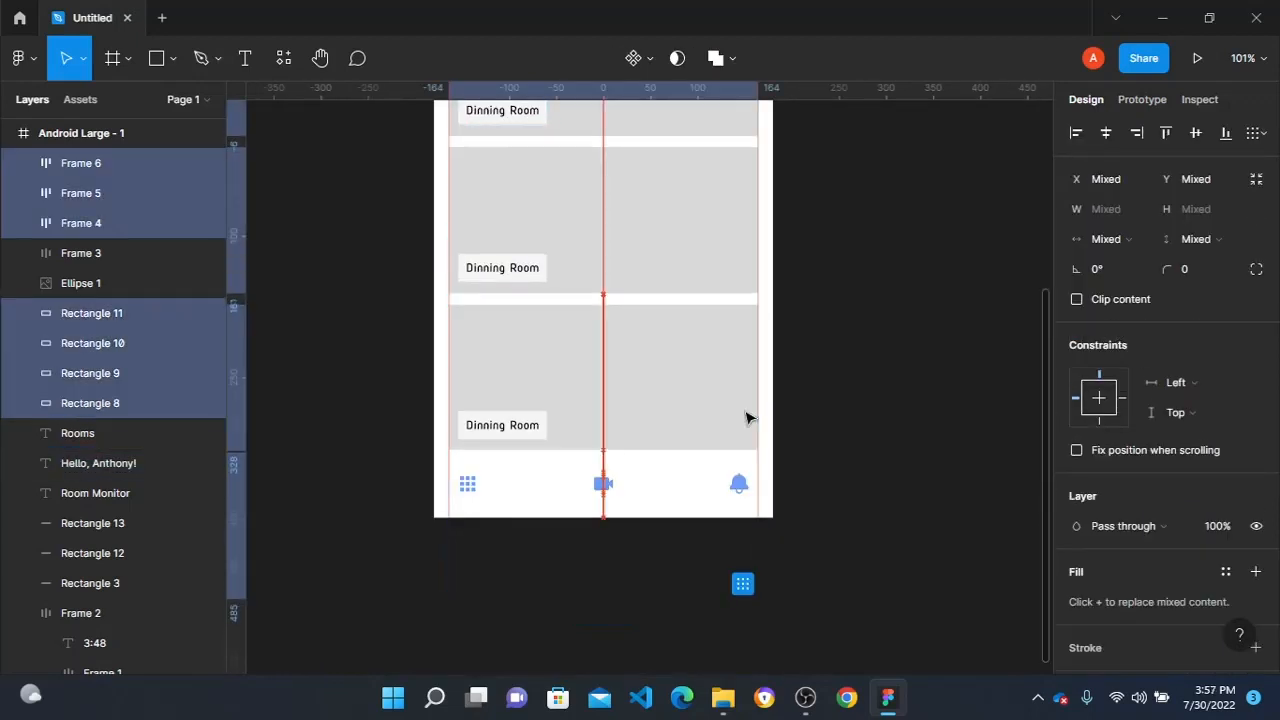
{"action": "left_click", "coordinate": [806, 242]}
{"action": "scroll", "coordinate": [806, 242], "scroll_direction": "up", "scroll_amount": 5}
{"action": "scroll", "coordinate": [503, 506], "scroll_direction": "up", "scroll_amount": 2}
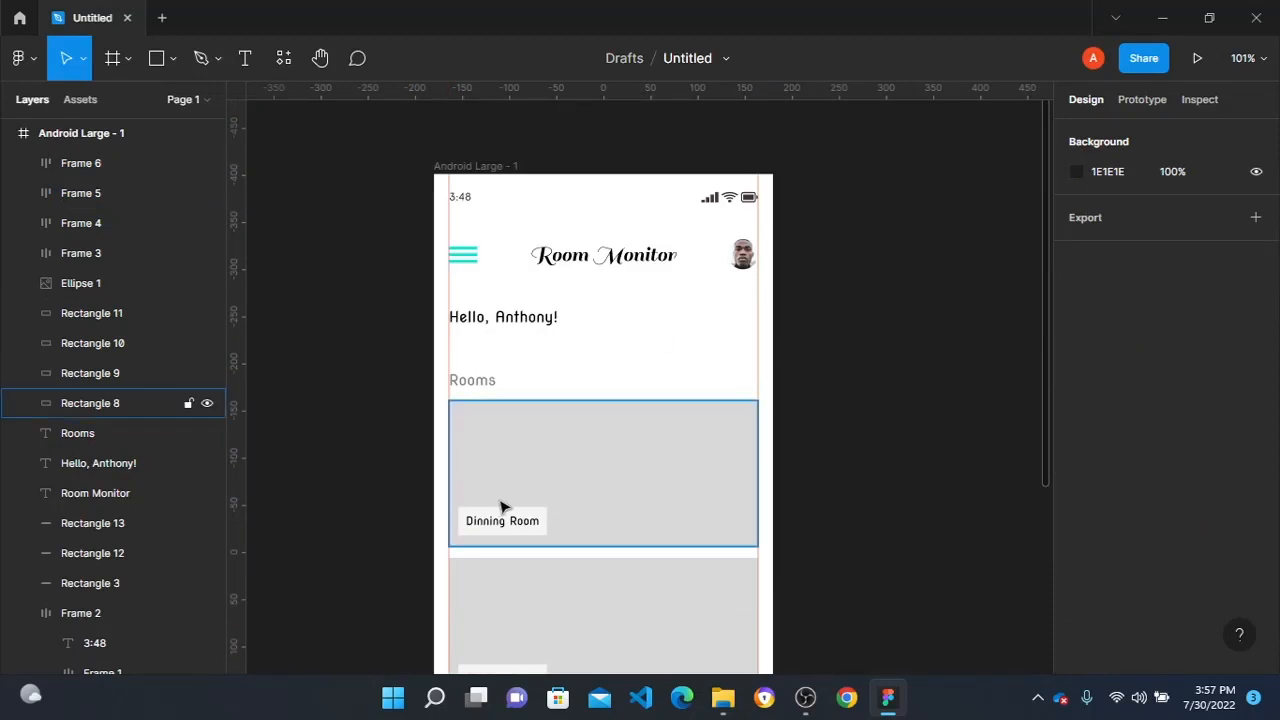
{"action": "scroll", "coordinate": [395, 365], "scroll_direction": "down", "scroll_amount": 1}
{"action": "scroll", "coordinate": [440, 348], "scroll_direction": "down", "scroll_amount": 1}
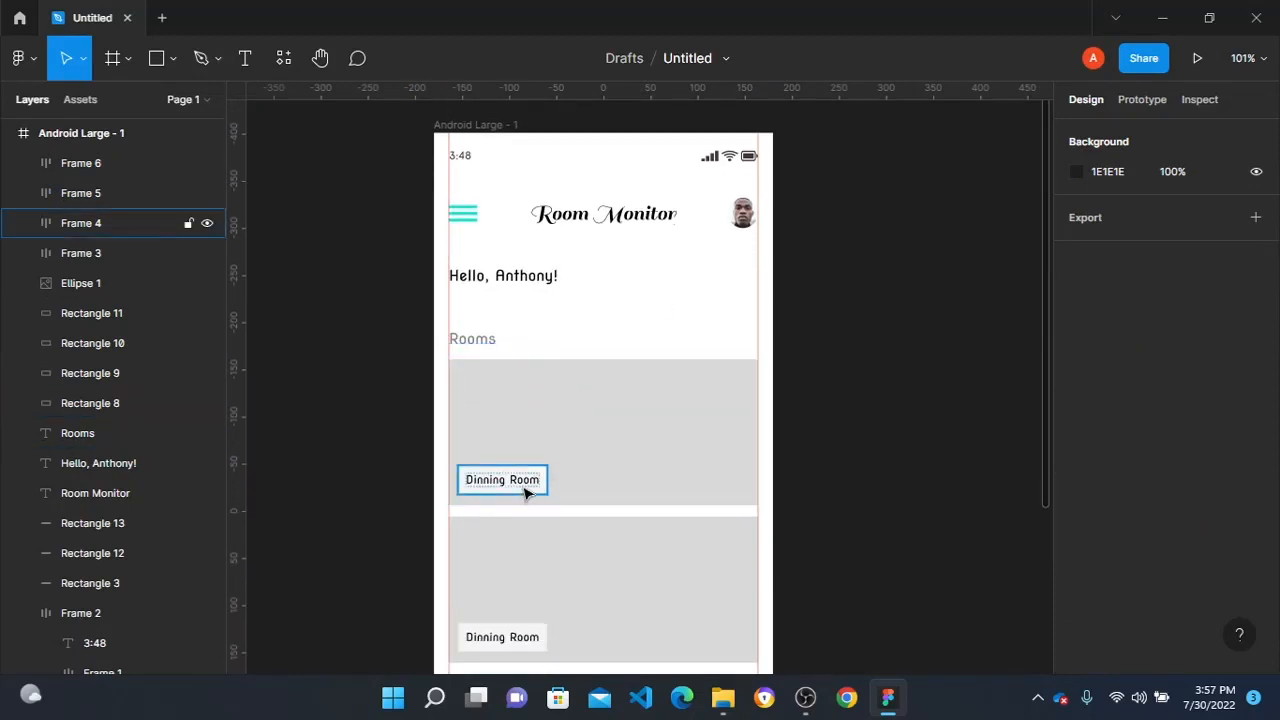
- Fill the first room card with the Unsplash "interior" photo of the orange armchair and plants
{"action": "left_click", "coordinate": [524, 407]}
{"action": "scroll", "coordinate": [738, 327], "scroll_direction": "down", "scroll_amount": 1}
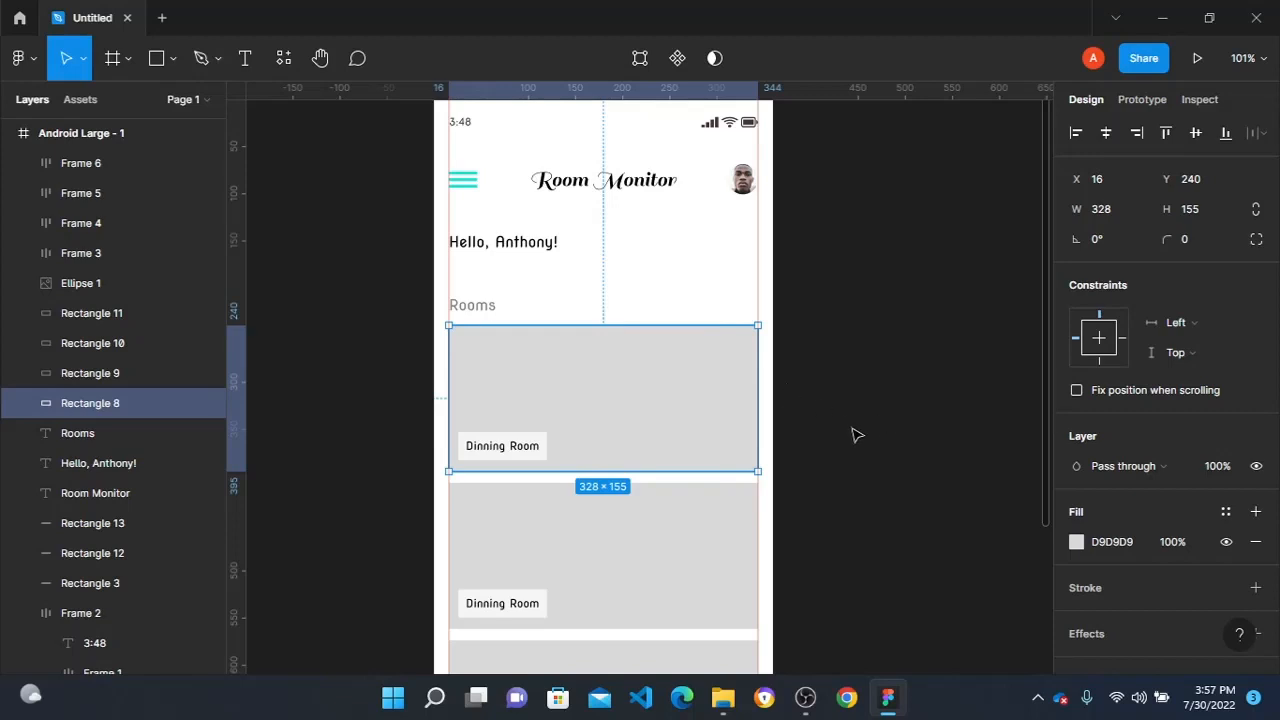
{"action": "right_click", "coordinate": [678, 412]}
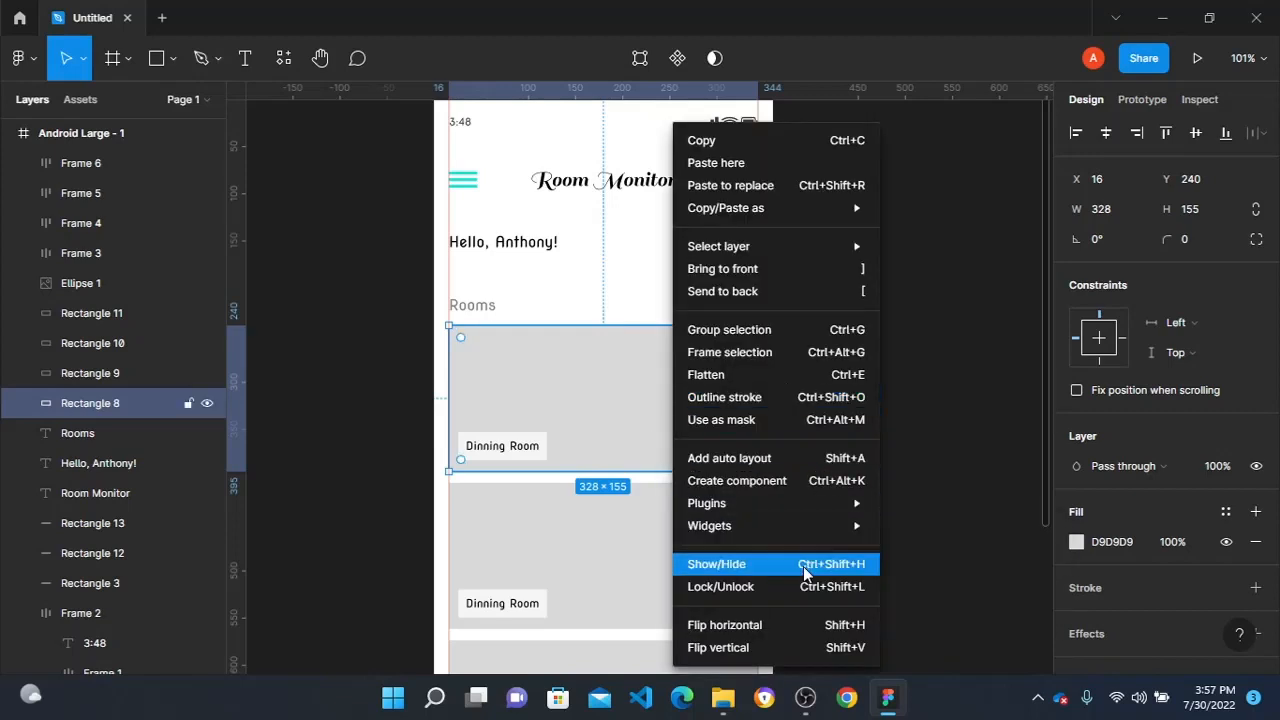
{"action": "mouse_move", "coordinate": [828, 505]}
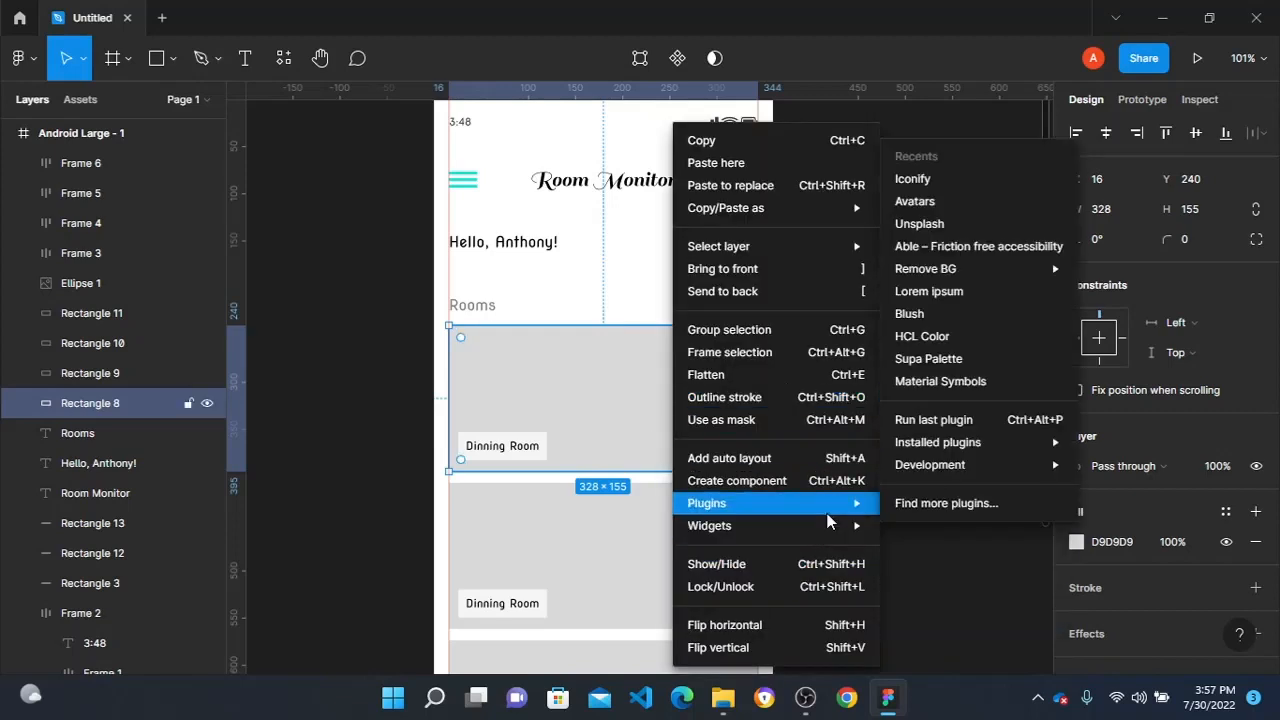
{"action": "left_click", "coordinate": [976, 225]}
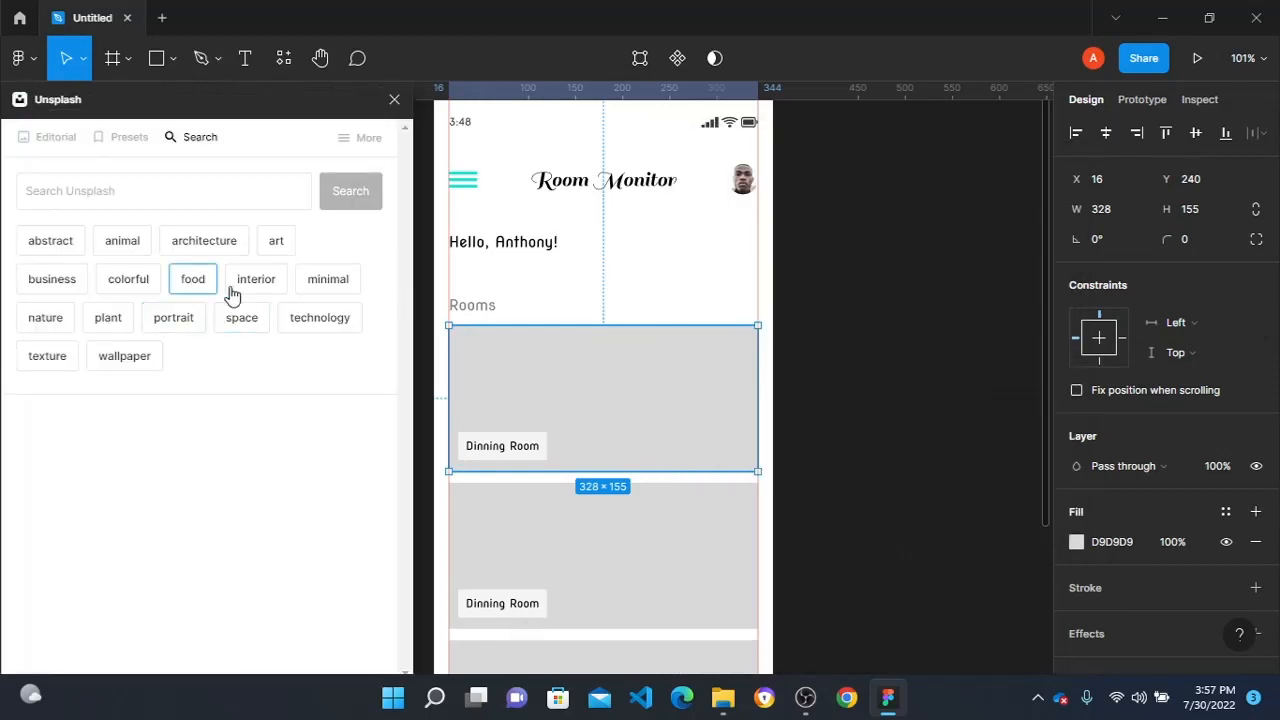
{"action": "left_click", "coordinate": [231, 288]}
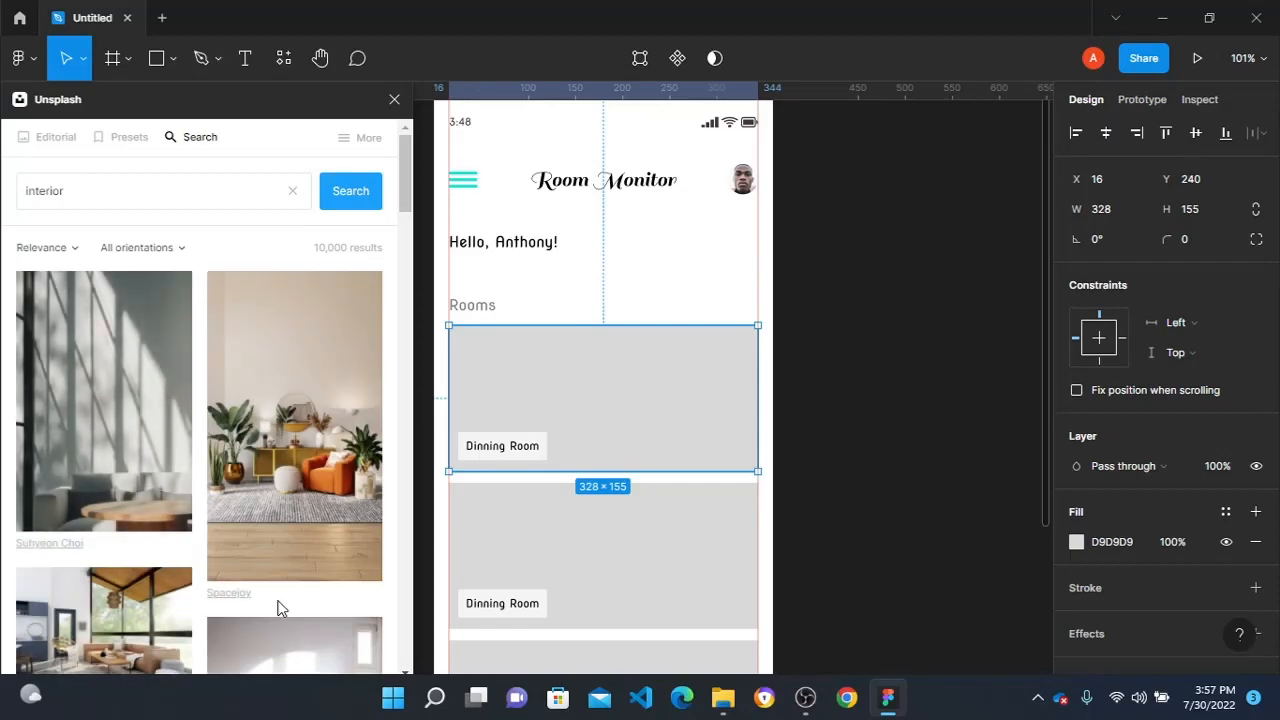
{"action": "left_click", "coordinate": [292, 434]}
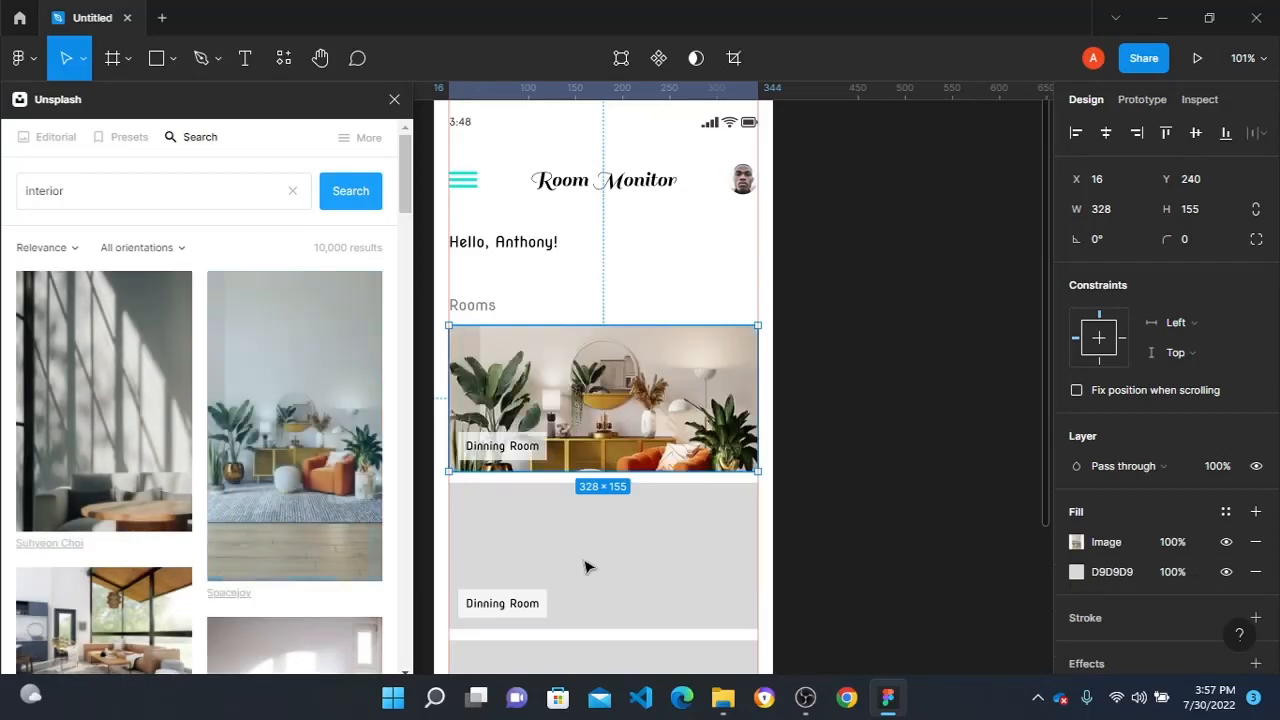
- Fill the second and third room cards with different Unsplash interior photos and close the plugin
{"action": "left_click", "coordinate": [586, 565]}
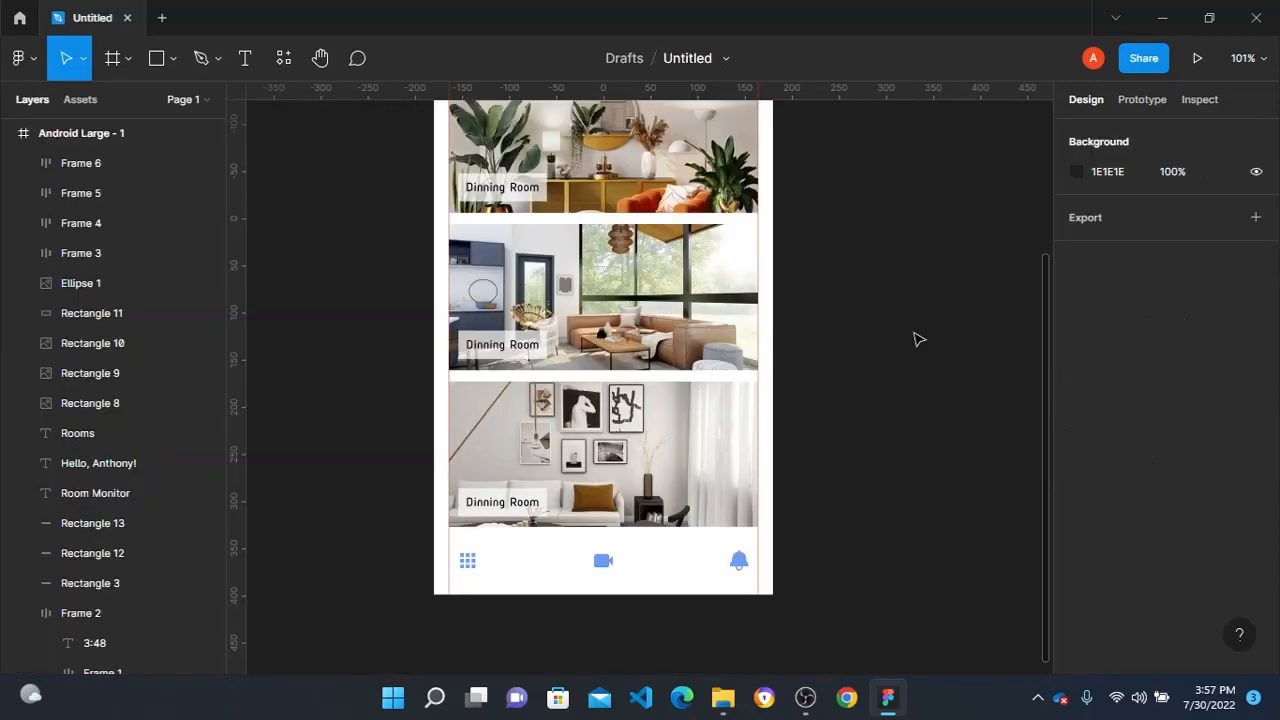
{"action": "scroll", "coordinate": [917, 337], "scroll_direction": "up", "scroll_amount": 2}
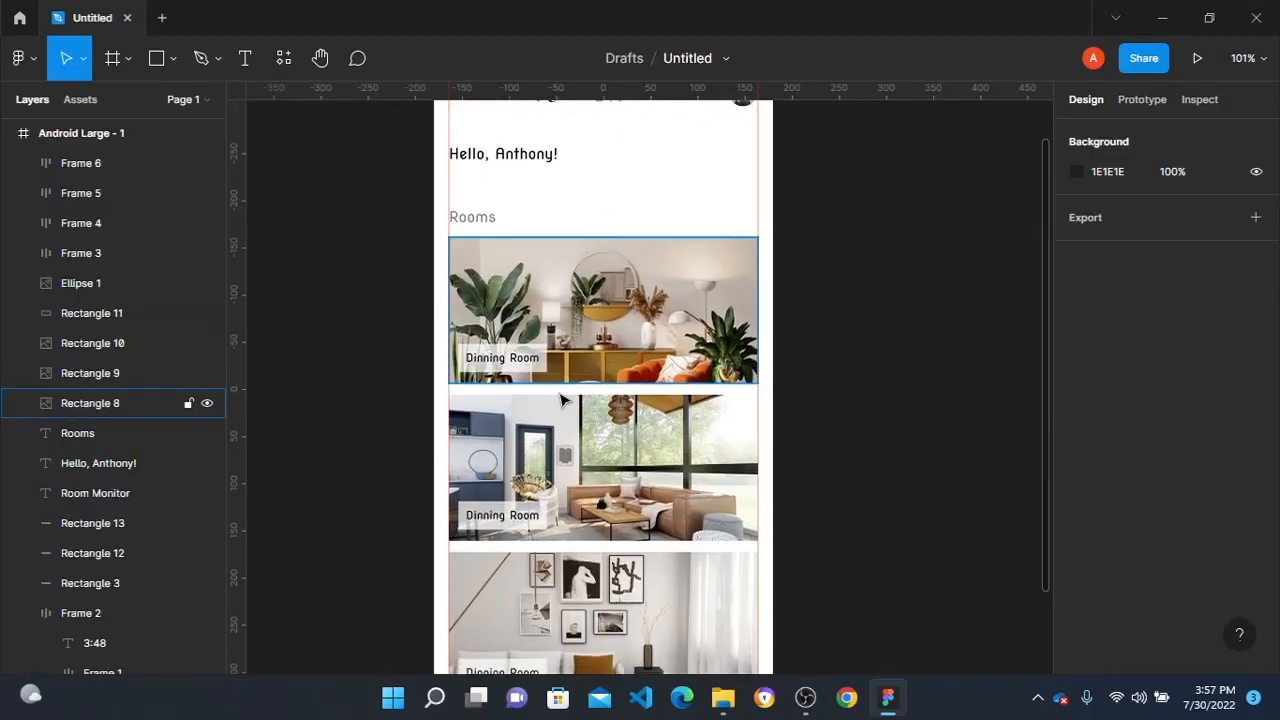
{"action": "scroll", "coordinate": [562, 400], "scroll_direction": "down", "scroll_amount": 2}
{"action": "scroll", "coordinate": [506, 314], "scroll_direction": "up", "scroll_amount": 3}
{"action": "scroll", "coordinate": [500, 352], "scroll_direction": "down", "scroll_amount": 1}
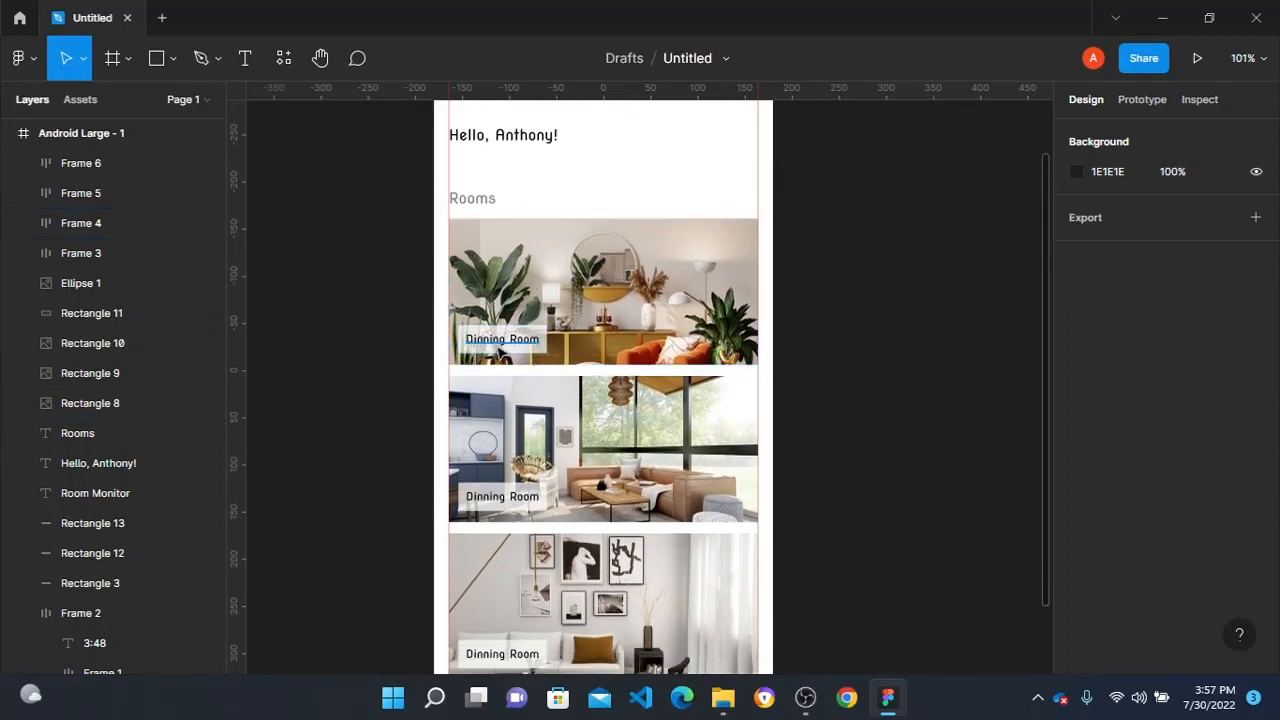
{"action": "double_click", "coordinate": [500, 343]}
{"action": "left_click", "coordinate": [505, 500], "text": "shift"}
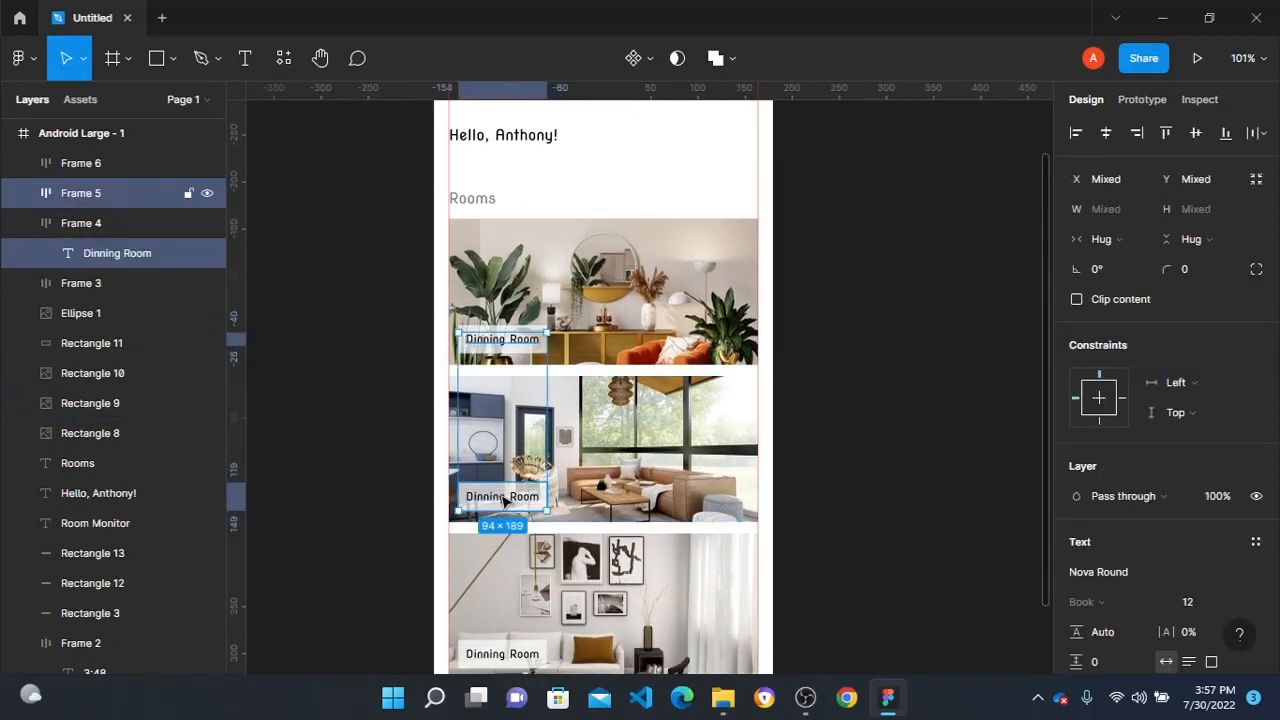
{"action": "left_click", "coordinate": [508, 388]}
- Set the first card's Dinning Room label text to the purple HSL colour 258, 100, 35
{"action": "double_click", "coordinate": [503, 343]}
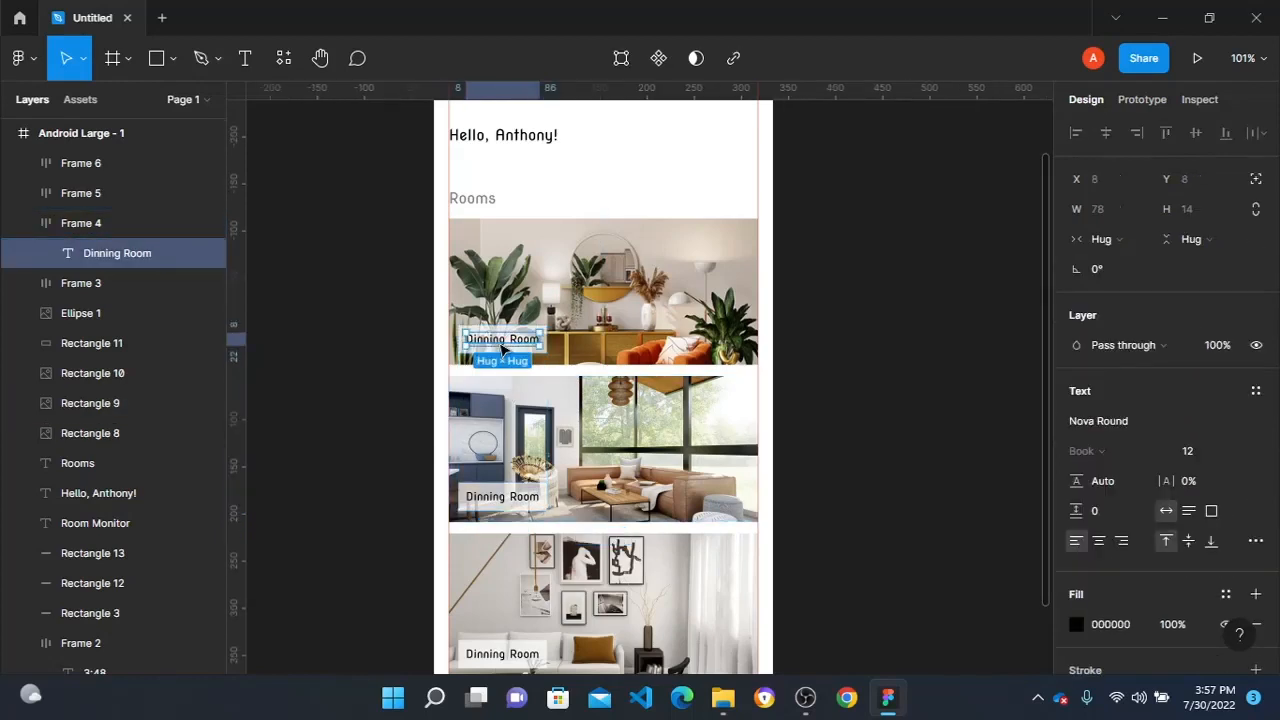
{"action": "left_click", "coordinate": [1076, 624]}
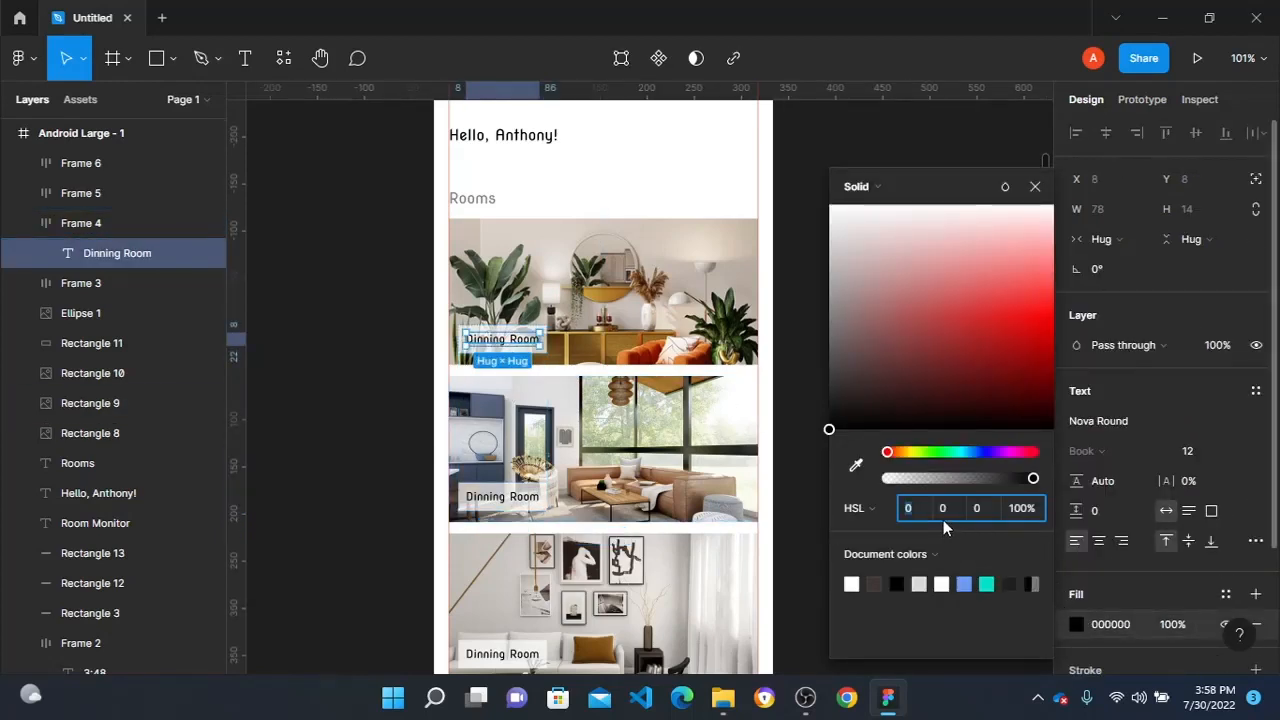
{"action": "type", "text": "258"}
{"action": "key", "text": "Tab"}
{"action": "type", "text": "100"}
{"action": "key", "text": "Tab"}
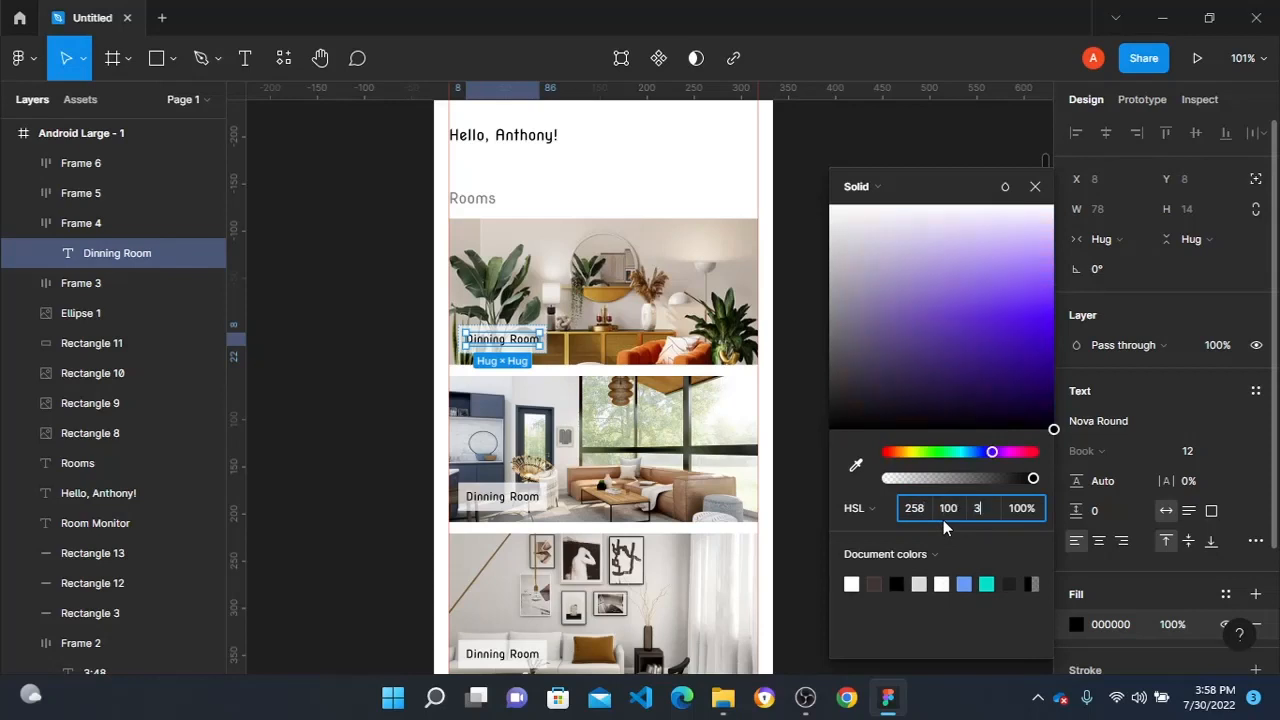
{"action": "type", "text": "35"}
{"action": "key", "text": "Return"}
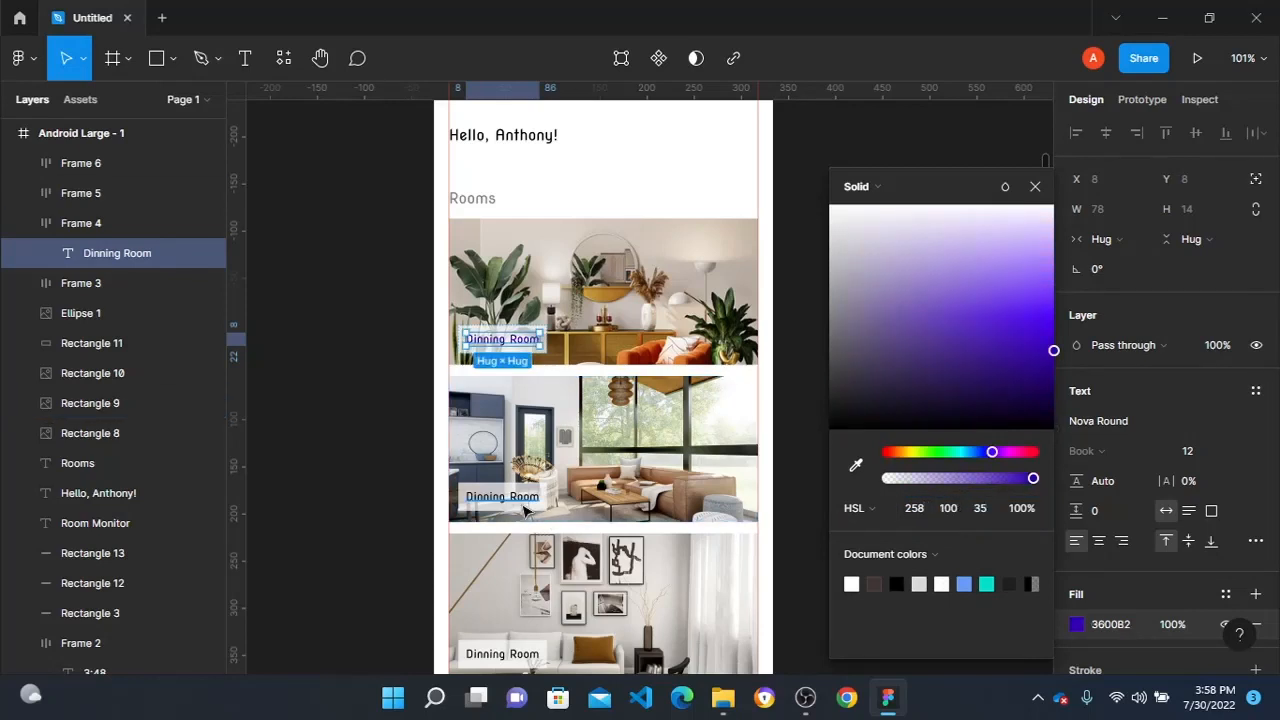
- Set the Dinning Room label texts on the second and third room cards to the same purple, 3600B2, as the first label
{"action": "left_click", "coordinate": [510, 500]}
{"action": "left_click", "coordinate": [1076, 624]}
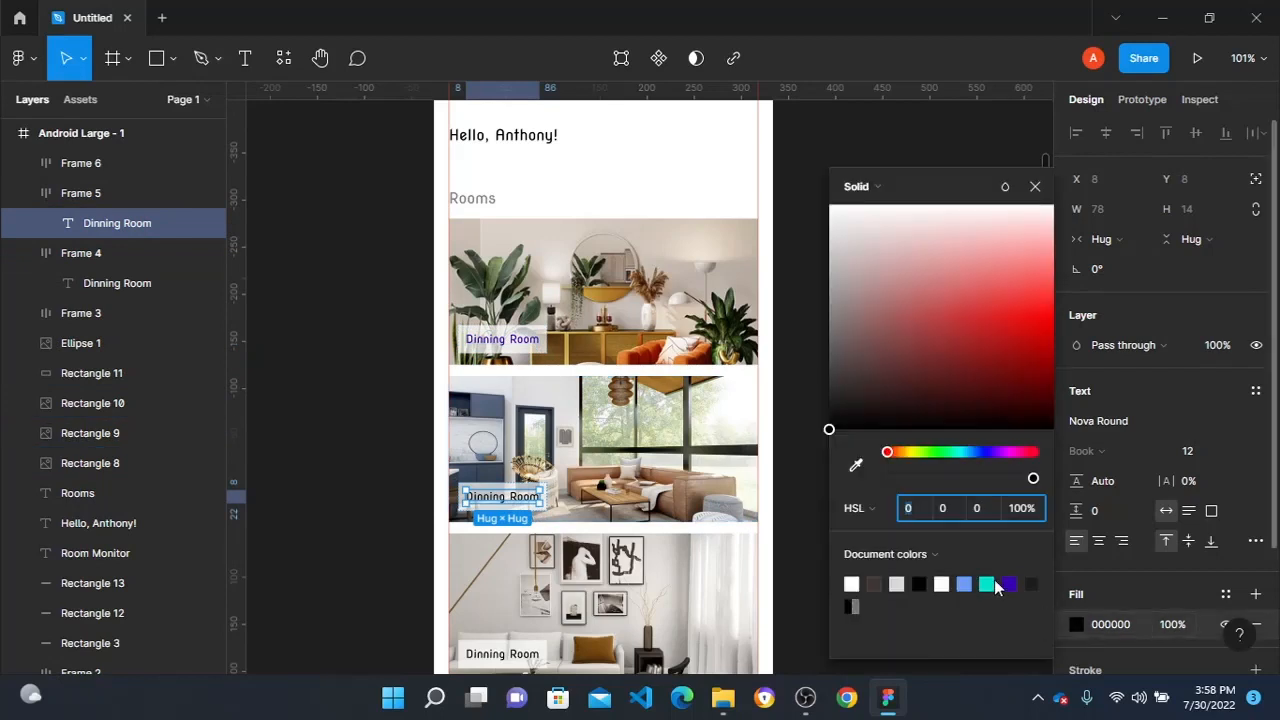
{"action": "left_click", "coordinate": [1009, 584]}
{"action": "scroll", "coordinate": [575, 579], "scroll_direction": "down", "scroll_amount": 3}
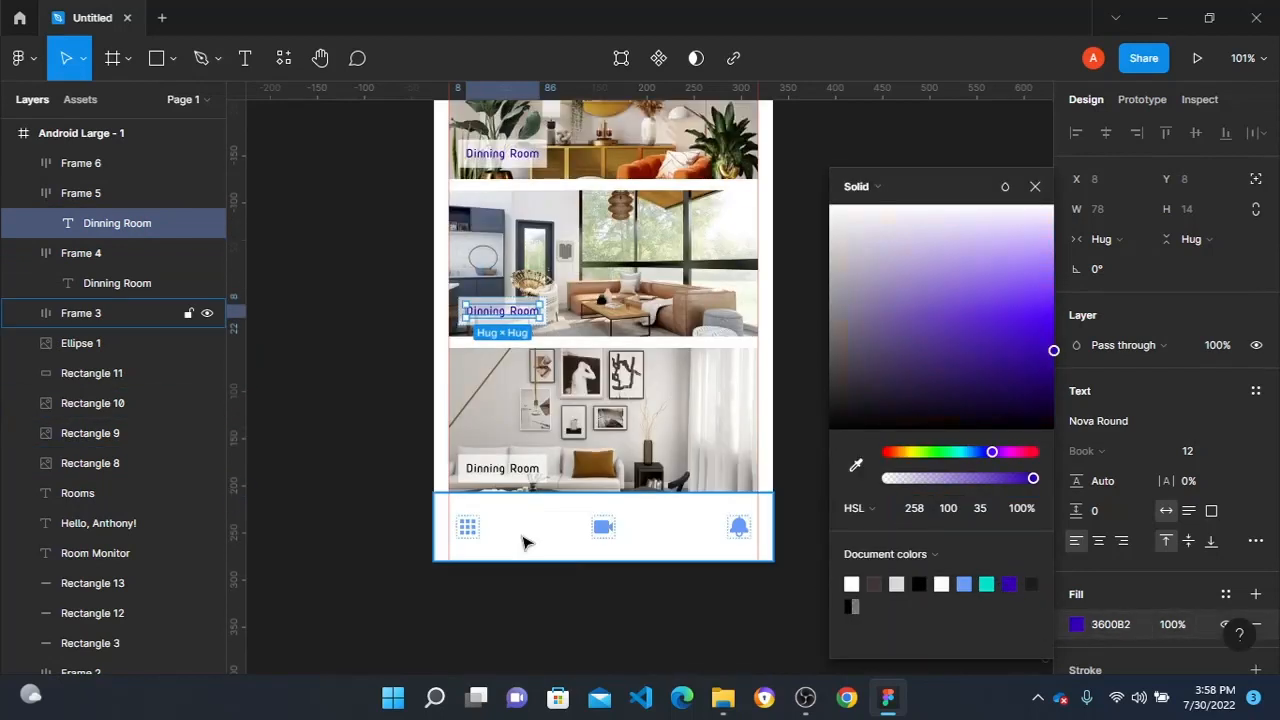
{"action": "left_click", "coordinate": [500, 468]}
{"action": "scroll", "coordinate": [1108, 577], "scroll_direction": "down", "scroll_amount": 3}
{"action": "left_click", "coordinate": [1076, 466]}
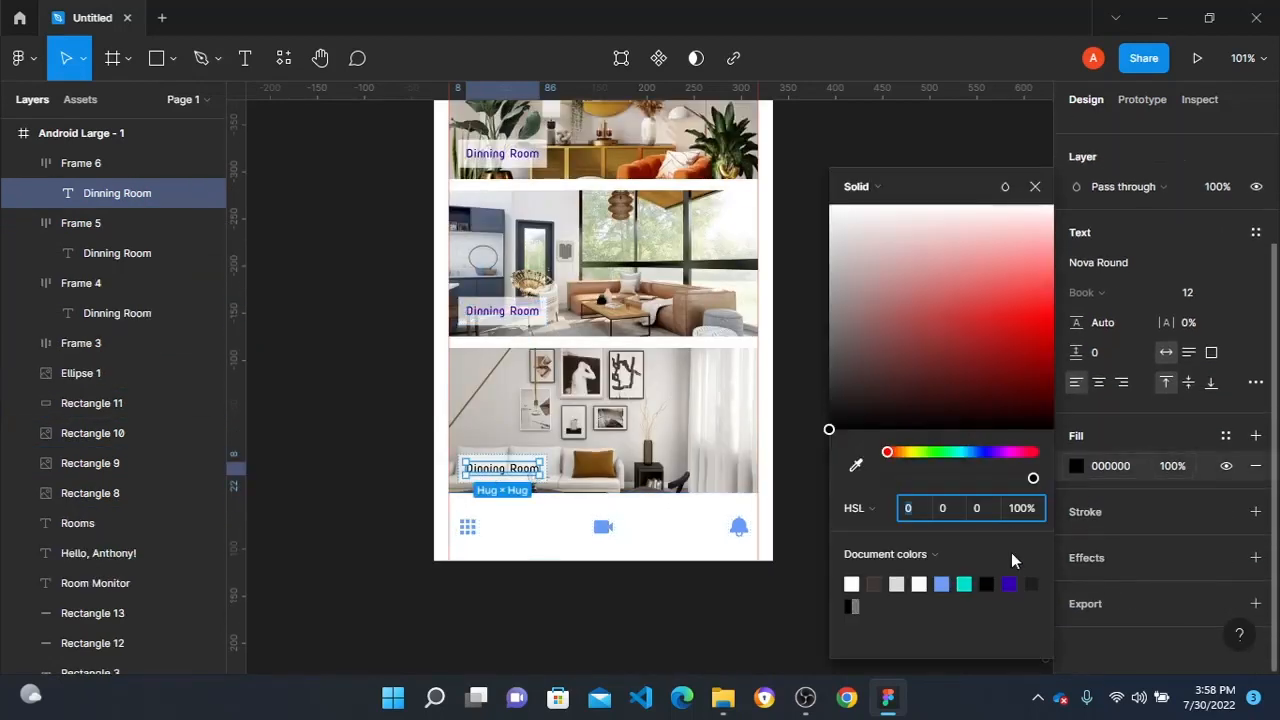
{"action": "left_click", "coordinate": [1009, 583]}
{"action": "left_click", "coordinate": [357, 377]}
- Look over the finished first screen from the status bar down through the room cards
{"action": "scroll", "coordinate": [432, 352], "scroll_direction": "up", "scroll_amount": 3}
{"action": "scroll", "coordinate": [432, 352], "scroll_direction": "up", "scroll_amount": 2}
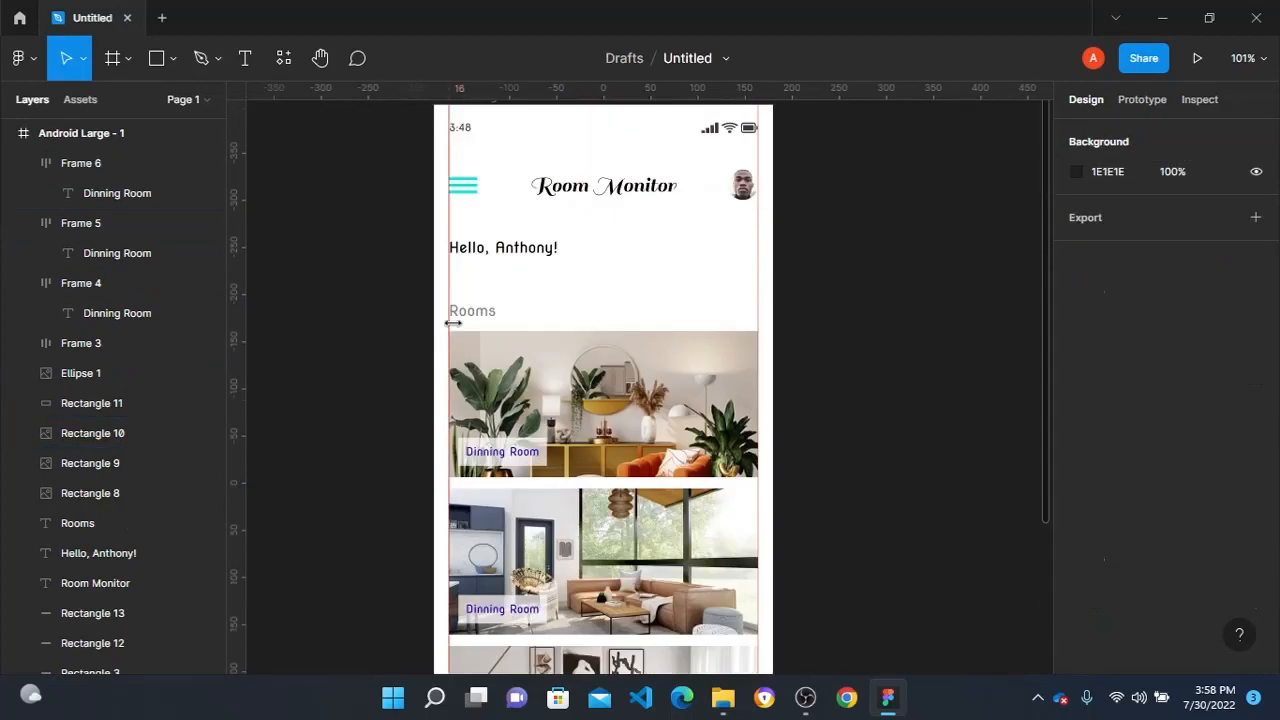
{"action": "scroll", "coordinate": [577, 197], "scroll_direction": "down", "scroll_amount": 1}
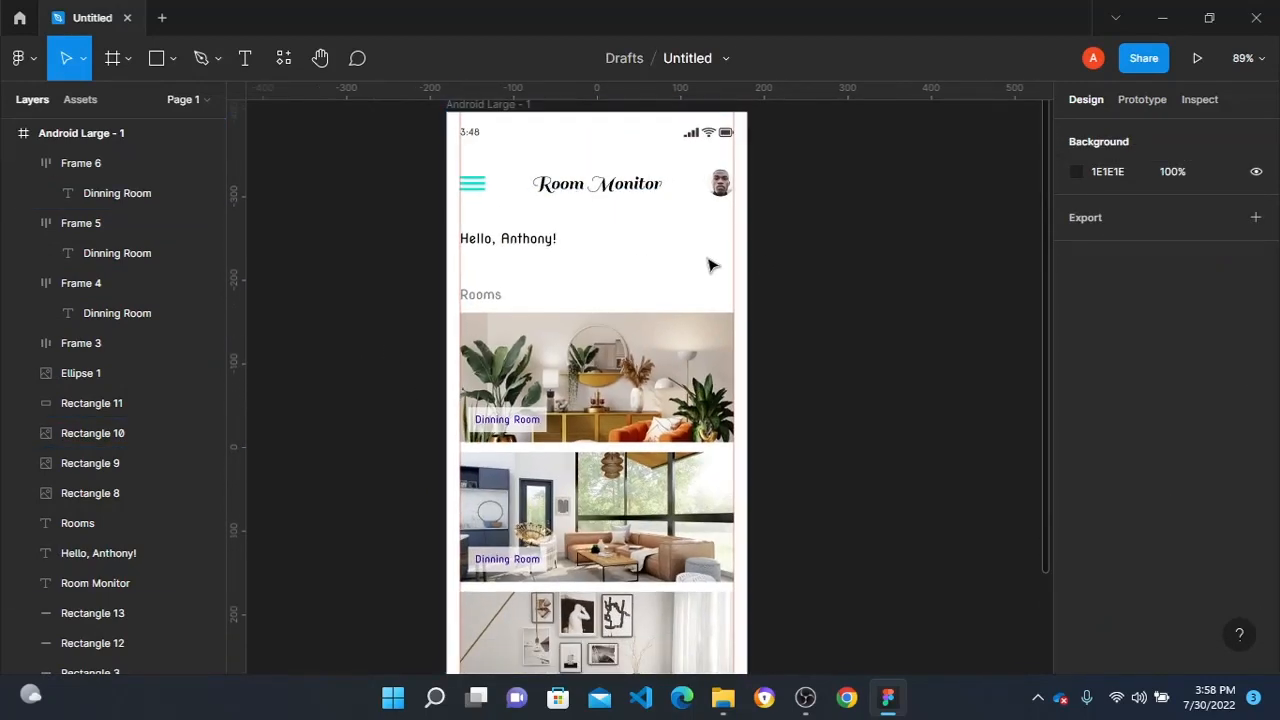
{"action": "scroll", "coordinate": [711, 263], "scroll_direction": "down", "scroll_amount": 3}
{"action": "scroll", "coordinate": [700, 256], "scroll_direction": "down", "scroll_amount": 2}
{"action": "scroll", "coordinate": [691, 251], "scroll_direction": "up", "scroll_amount": 3}
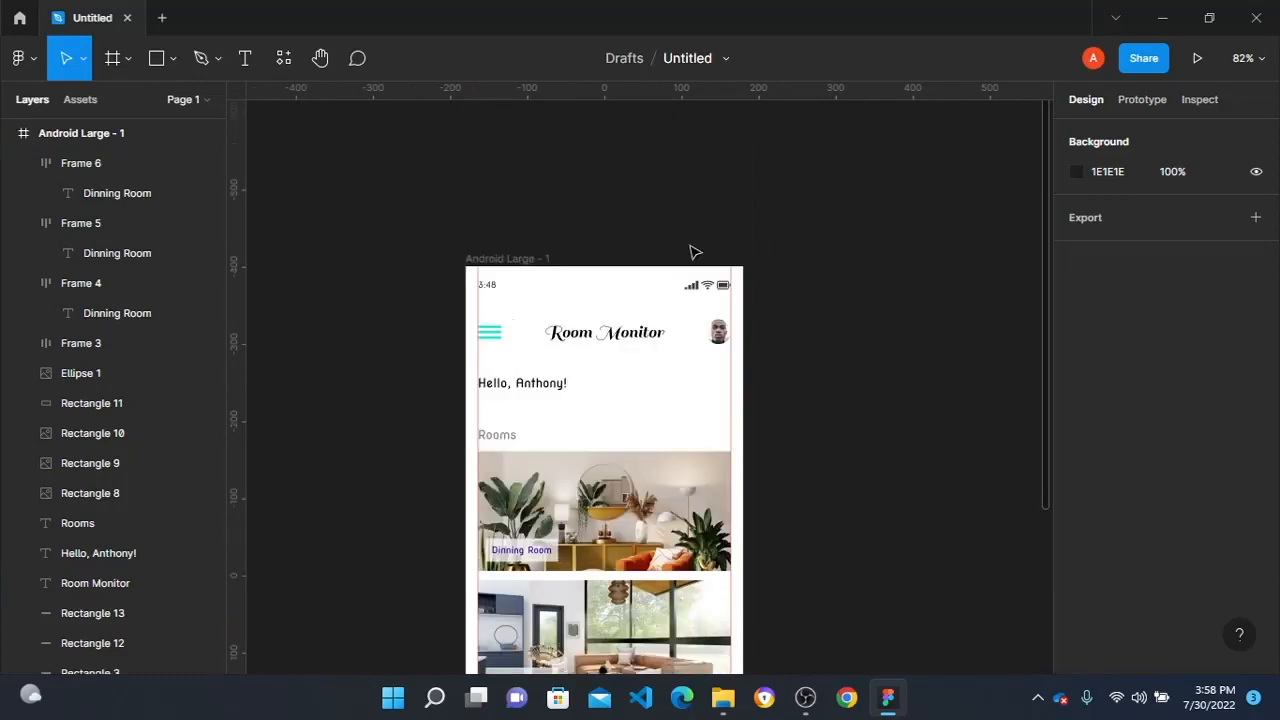
{"action": "scroll", "coordinate": [491, 180], "scroll_direction": "down", "scroll_amount": 3}
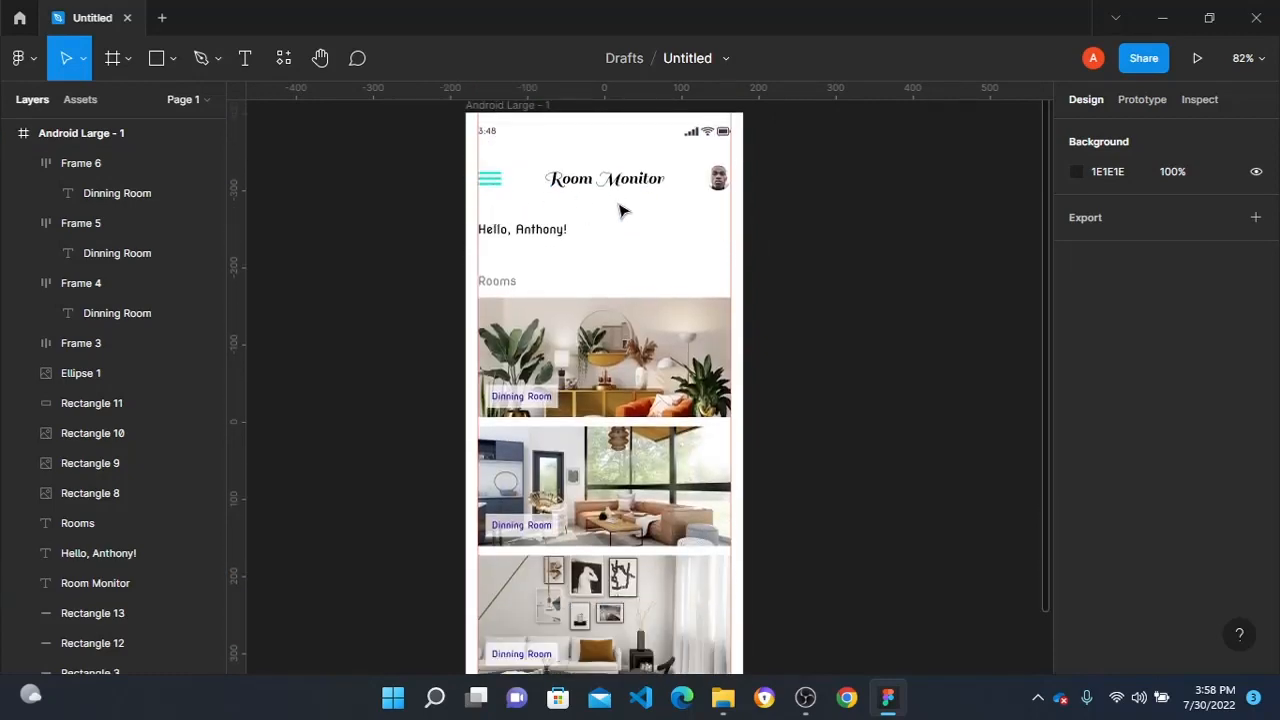
- Add a second Android Large frame beside the first screen at X 235, Y -401, and narrow it to 288 wide
{"action": "scroll", "coordinate": [616, 210], "scroll_direction": "right", "scroll_amount": 3}
{"action": "scroll", "coordinate": [600, 215], "scroll_direction": "up", "scroll_amount": 1}
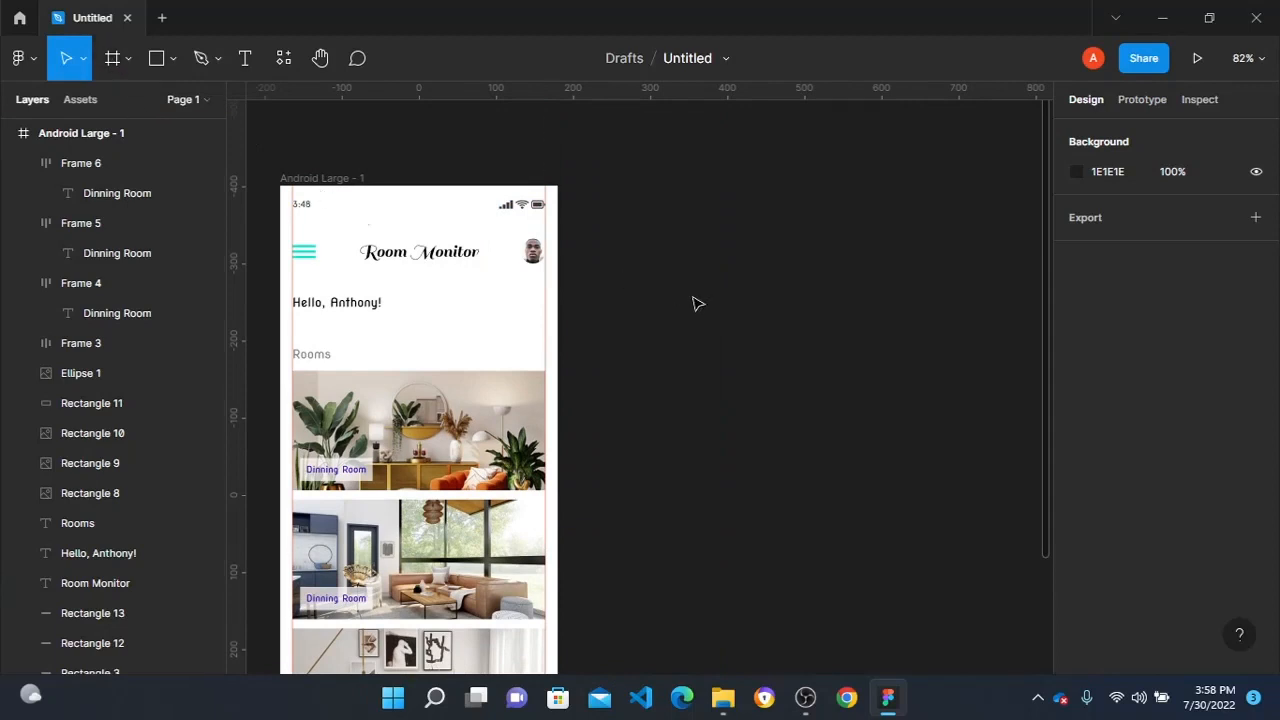
{"action": "scroll", "coordinate": [330, 240], "scroll_direction": "down", "scroll_amount": 3}
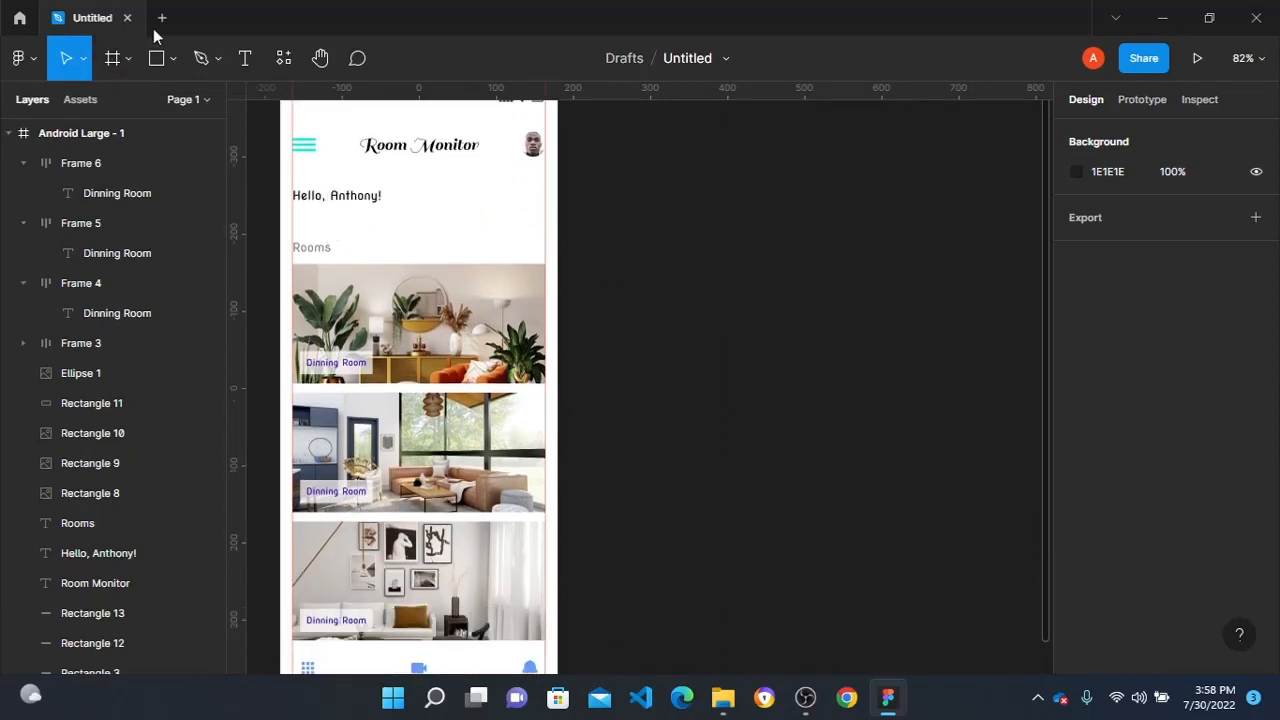
{"action": "left_click", "coordinate": [111, 63]}
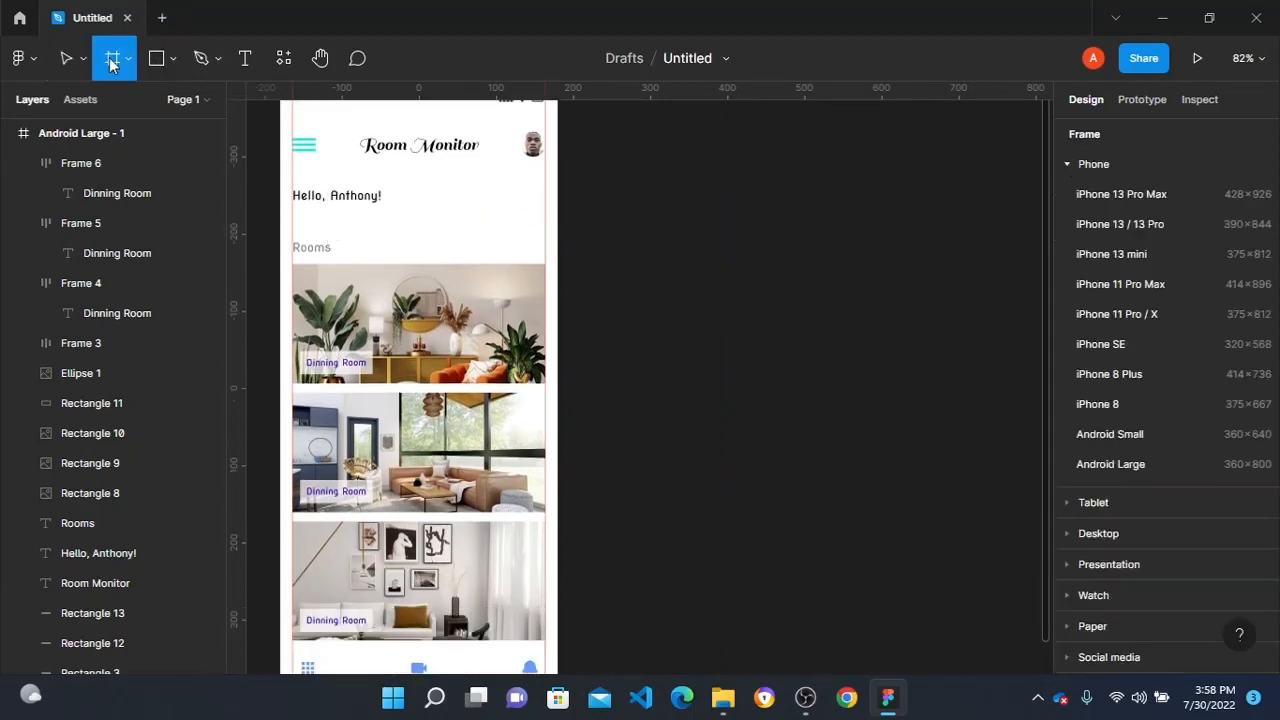
{"action": "left_click", "coordinate": [1110, 464]}
{"action": "left_click_drag", "start_coordinate": [677, 247], "coordinate": [687, 256]}
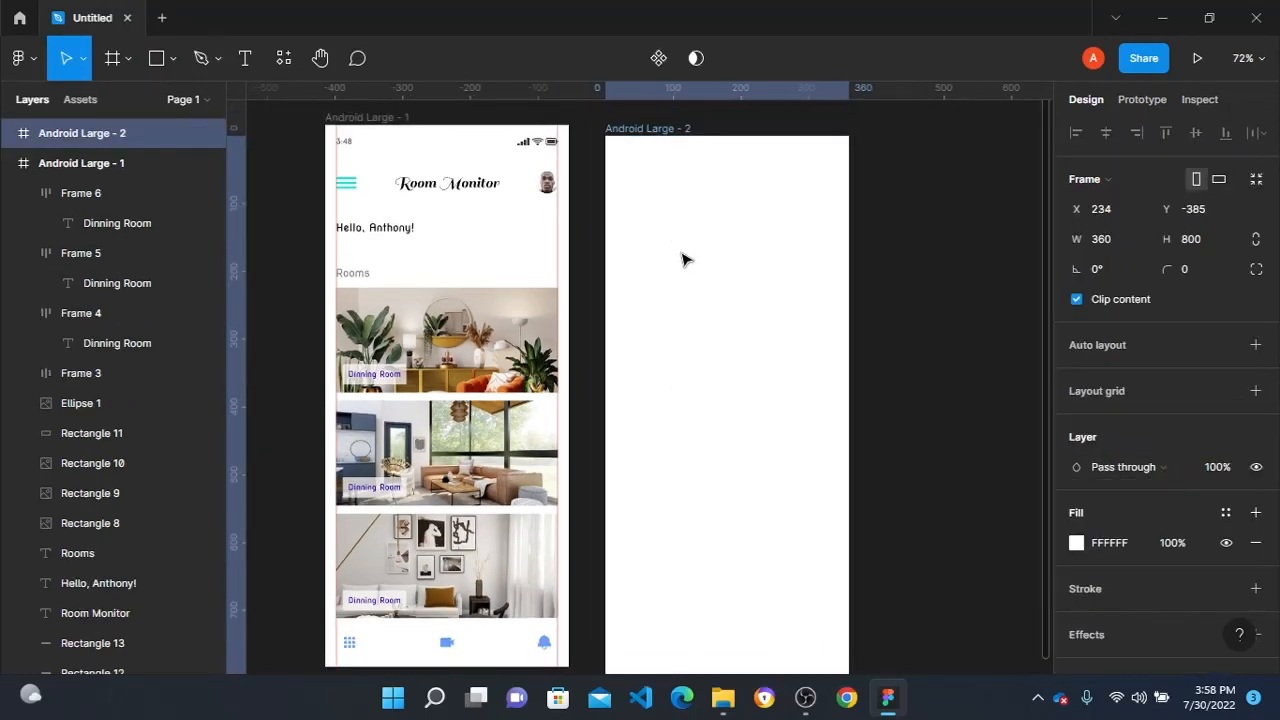
{"action": "left_click_drag", "start_coordinate": [854, 266], "coordinate": [801, 262]}
{"action": "left_click", "coordinate": [863, 325]}
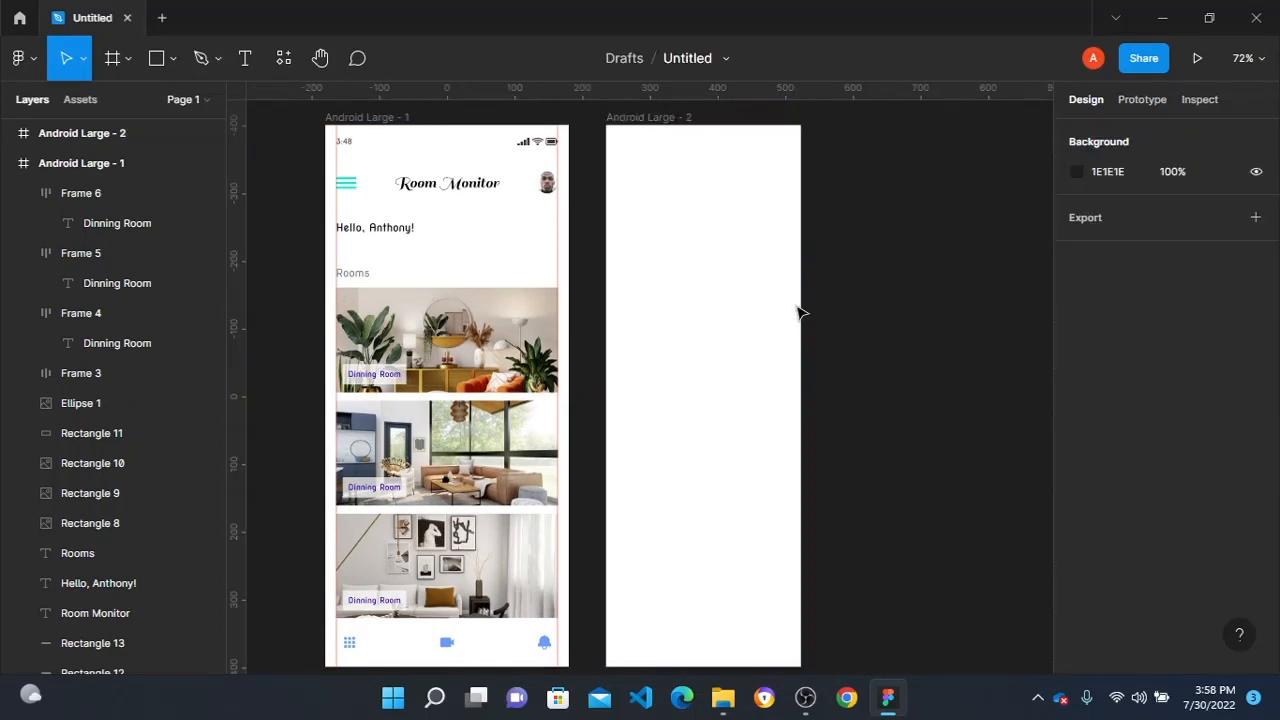
- Add a drop shadow effect to the narrowed Android Large - 2 frame
{"action": "left_click", "coordinate": [800, 311]}
{"action": "scroll", "coordinate": [1217, 451], "scroll_direction": "down", "scroll_amount": 2}
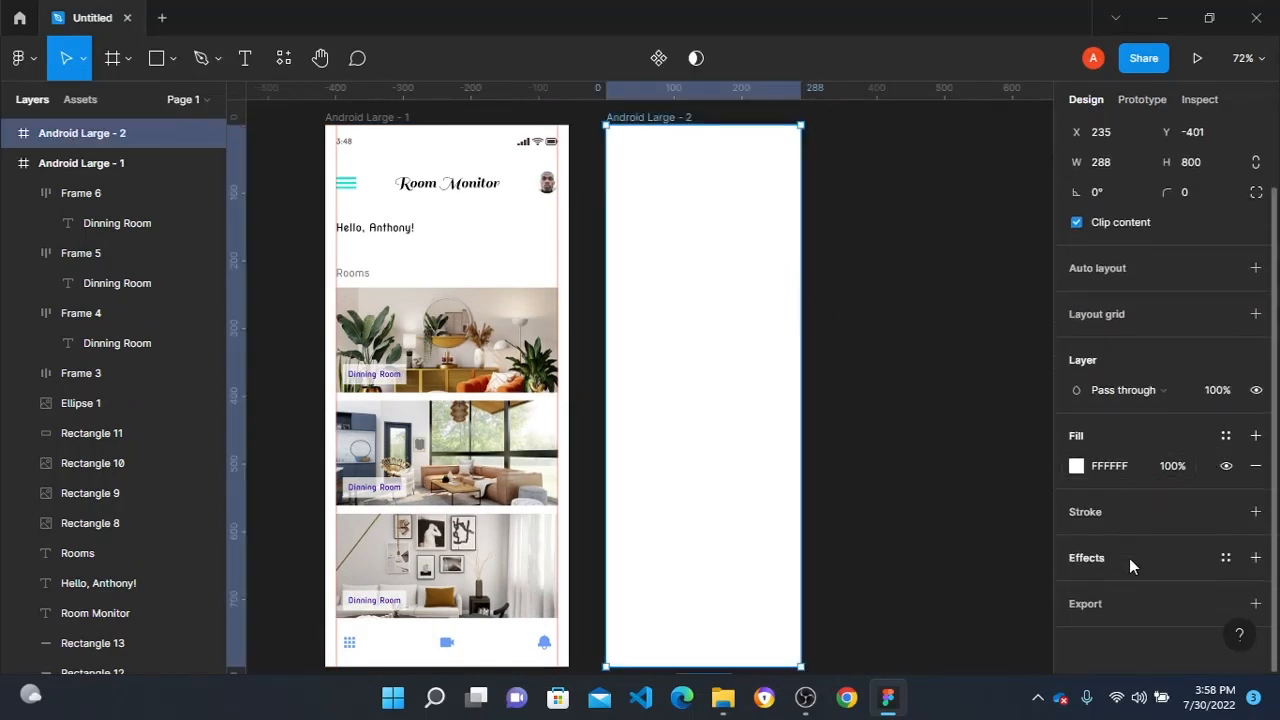
{"action": "left_click", "coordinate": [1131, 561]}
- Duplicate the round profile photo into the second frame and enlarge it to 132 × 132 at X 12, Y 70
{"action": "scroll", "coordinate": [697, 284], "scroll_direction": "up", "scroll_amount": 2}
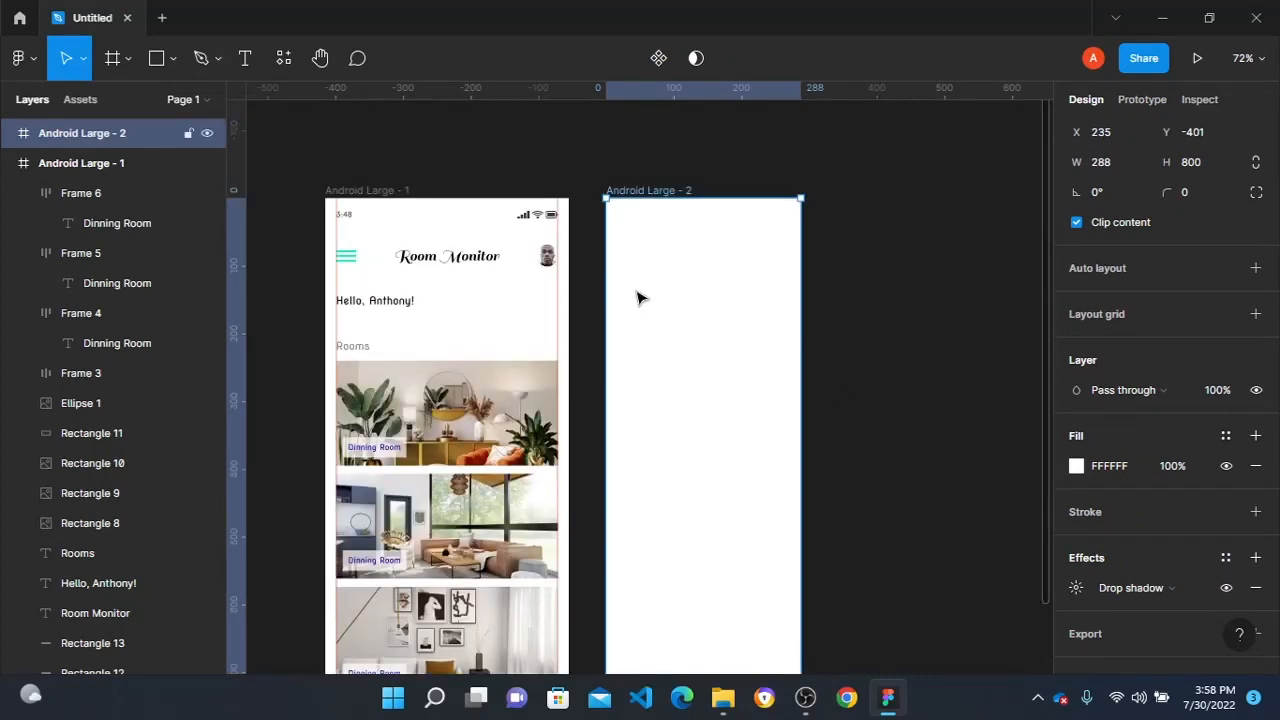
{"action": "scroll", "coordinate": [675, 304], "scroll_direction": "up", "scroll_amount": 3}
{"action": "scroll", "coordinate": [680, 298], "scroll_direction": "down", "scroll_amount": 1}
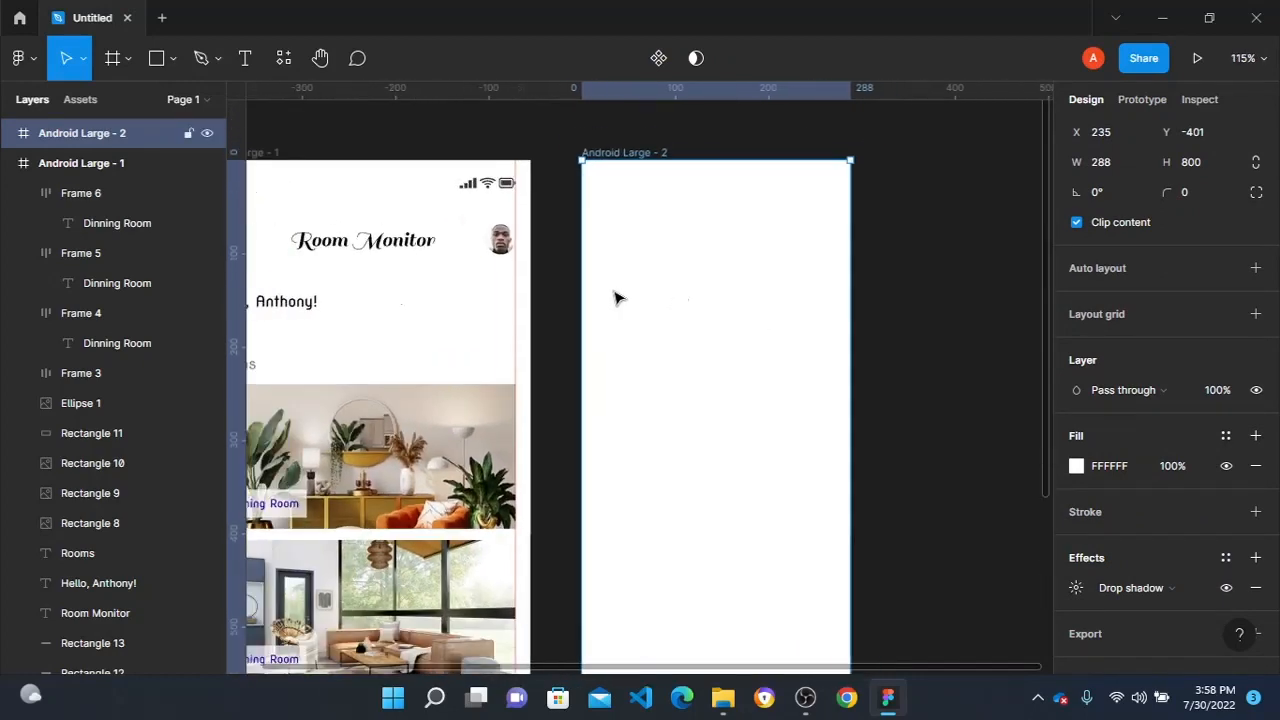
{"action": "left_click", "coordinate": [494, 247]}
{"action": "key", "text": "ctrl+d"}
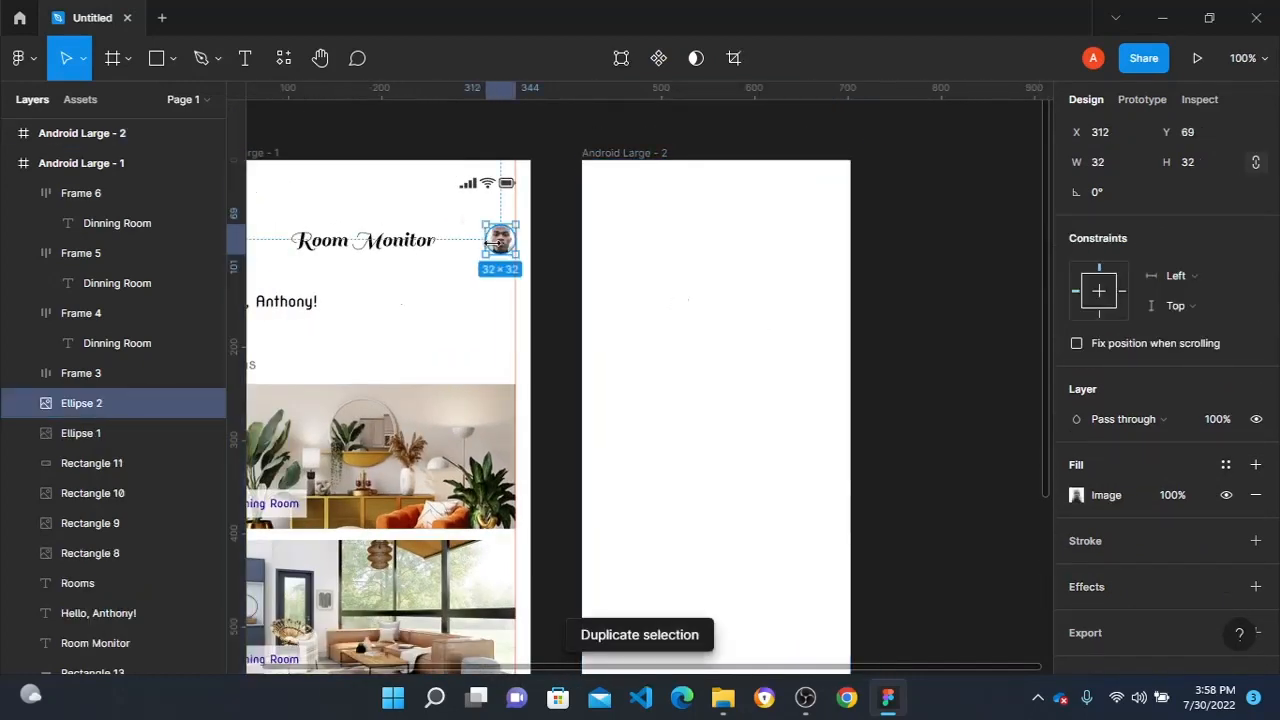
{"action": "left_click_drag", "start_coordinate": [500, 245], "coordinate": [756, 268]}
{"action": "left_click_drag", "start_coordinate": [762, 268], "coordinate": [649, 271]}
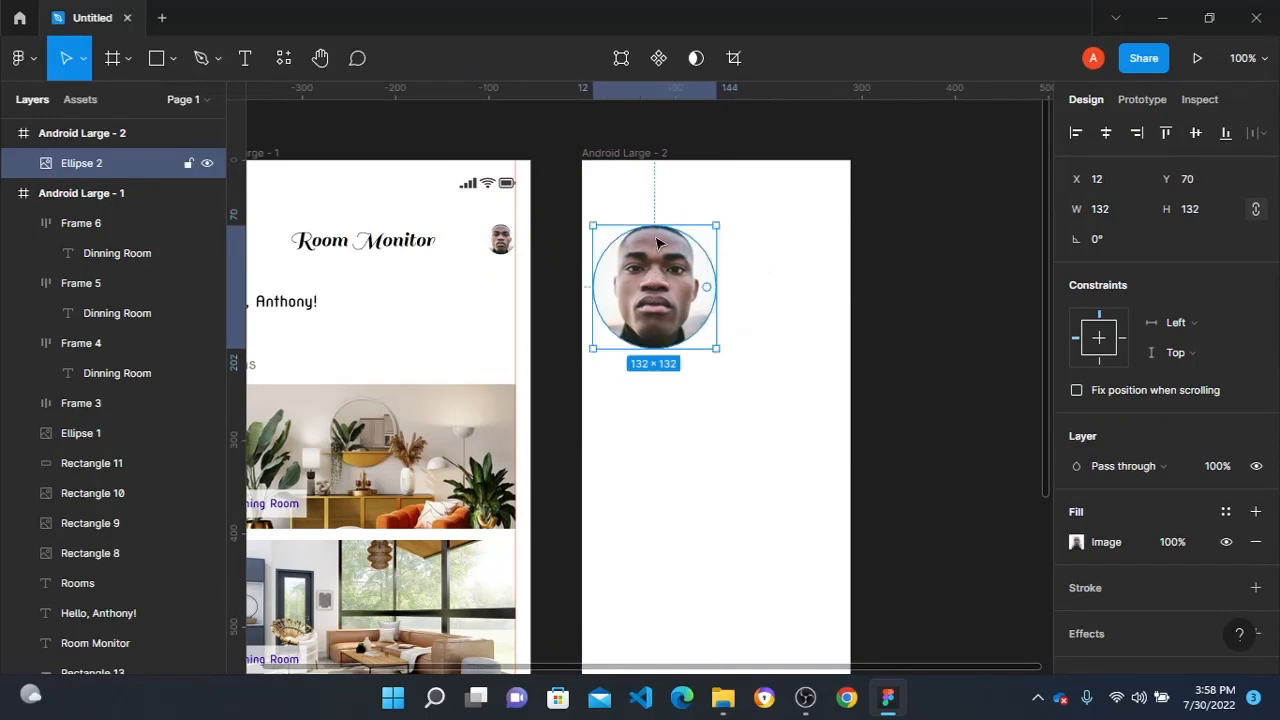
- Draw a full-width rectangle 193 high across the frame's top, place the profile photo over it at Y 127, and give the photo a black stroke
{"action": "key", "text": "r"}
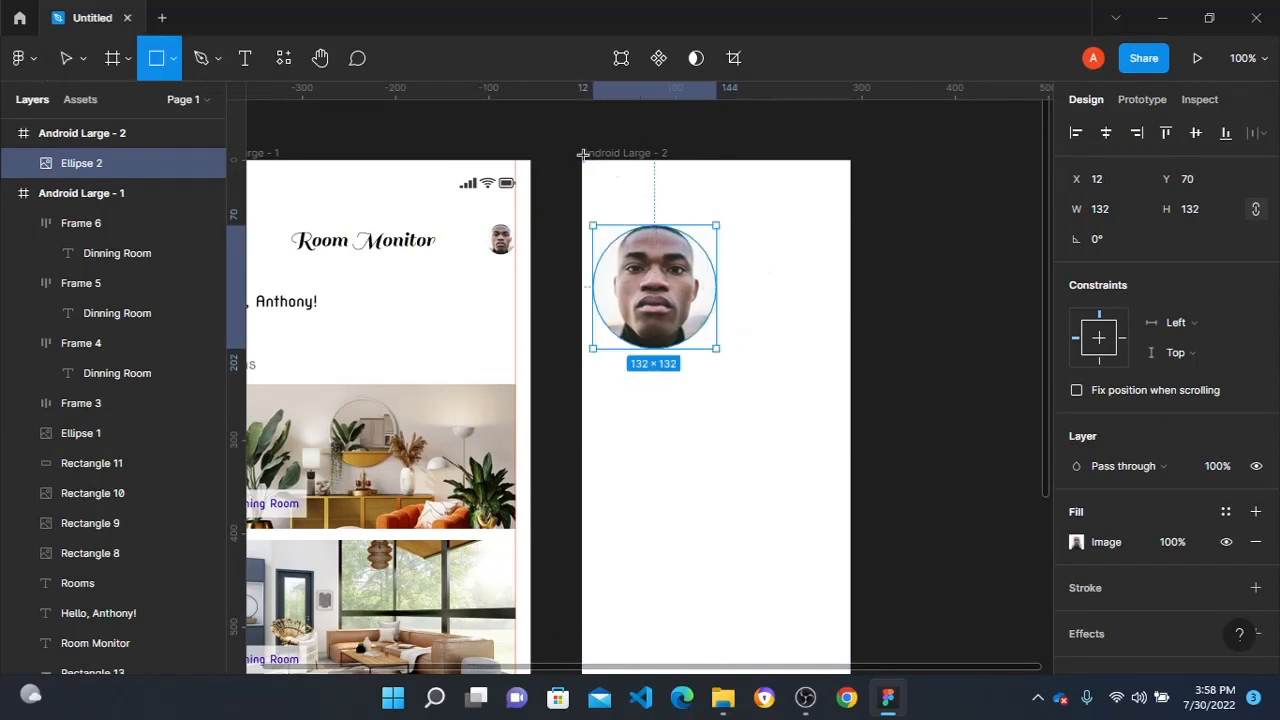
{"action": "left_click_drag", "start_coordinate": [581, 160], "coordinate": [848, 340]}
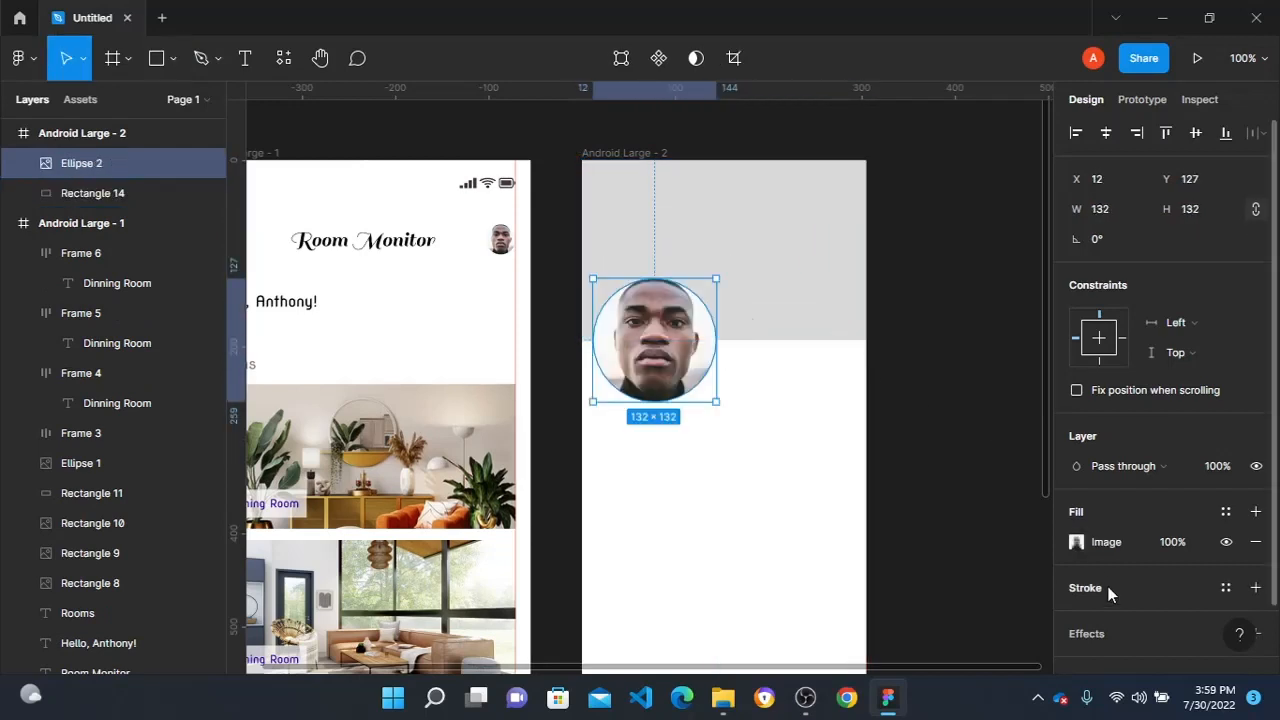
{"action": "left_click", "coordinate": [1109, 595]}
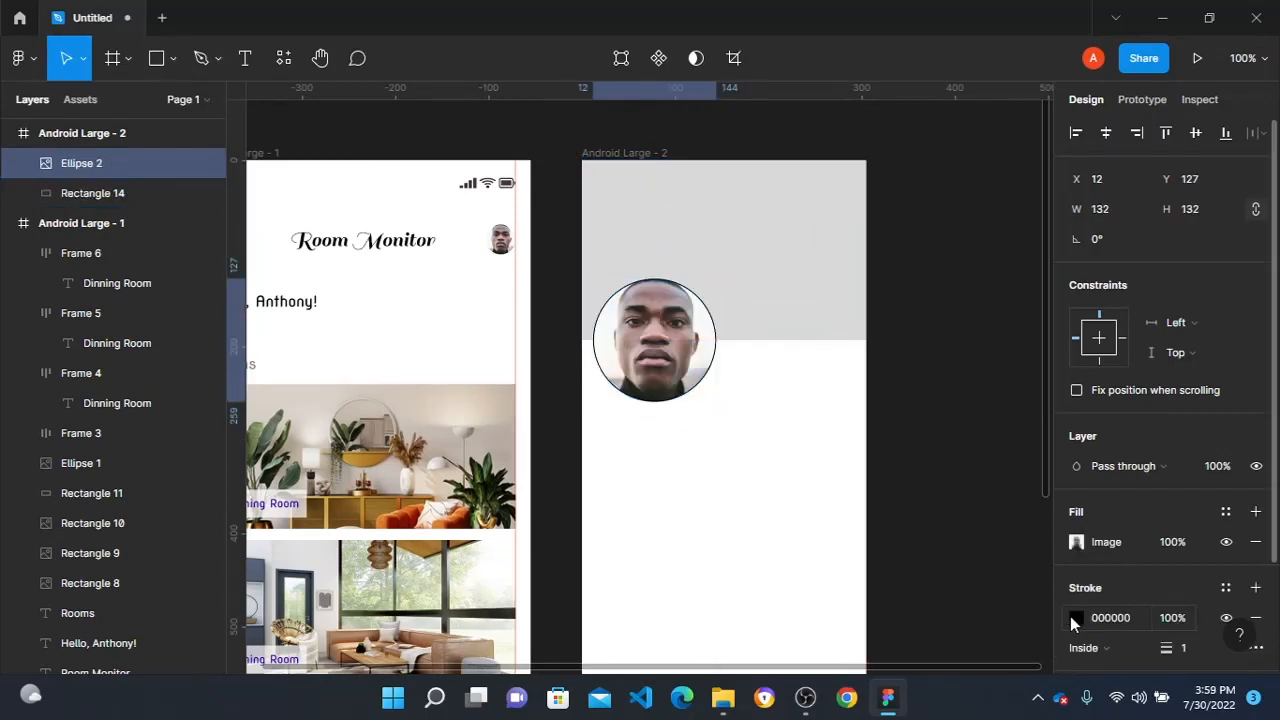
{"action": "left_click", "coordinate": [789, 423]}
- Fill the header rectangle with the wide Unsplash "interior" photo of a living room with a grey sofa and close the plugin
{"action": "left_click", "coordinate": [746, 306]}
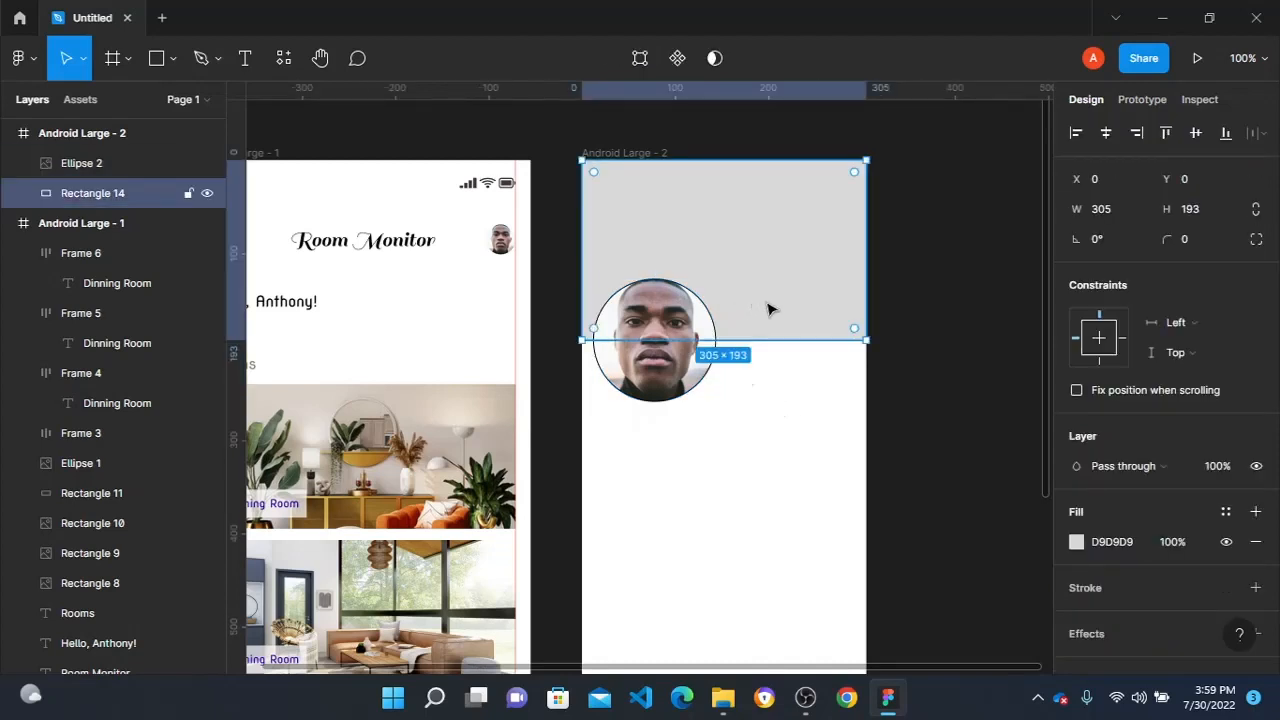
{"action": "scroll", "coordinate": [1100, 450], "scroll_direction": "down", "scroll_amount": 1}
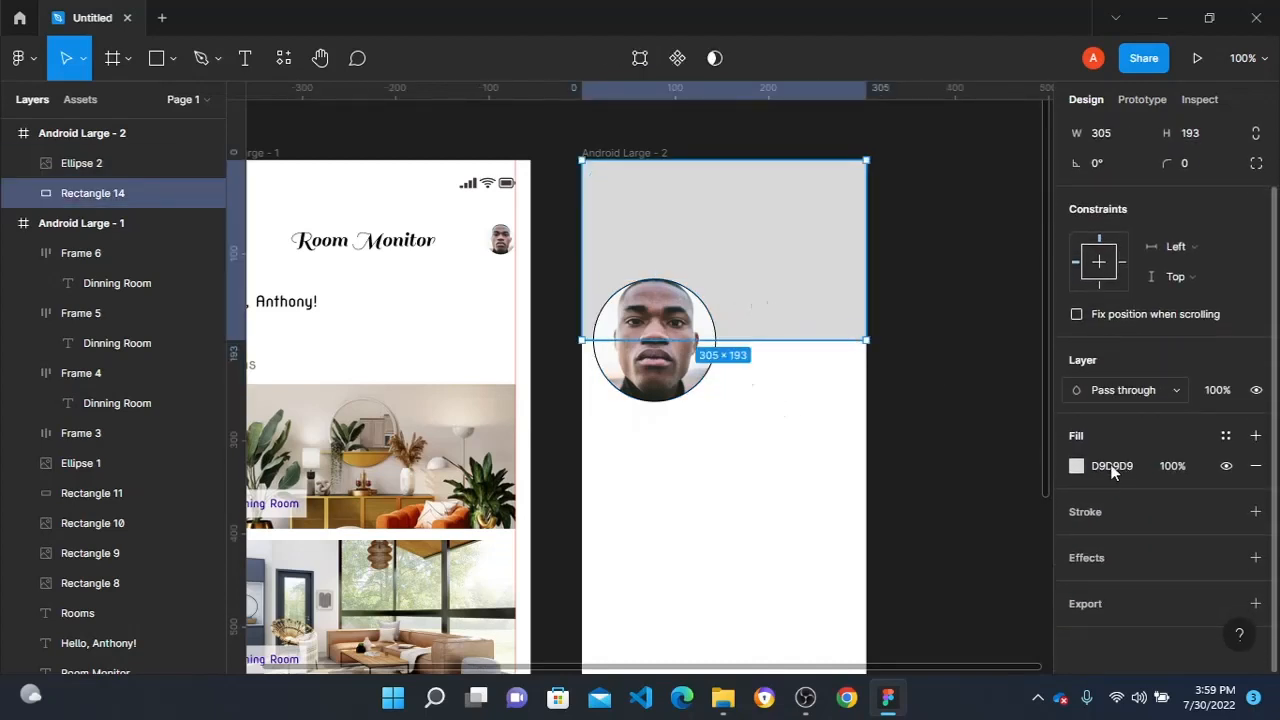
{"action": "right_click", "coordinate": [764, 252]}
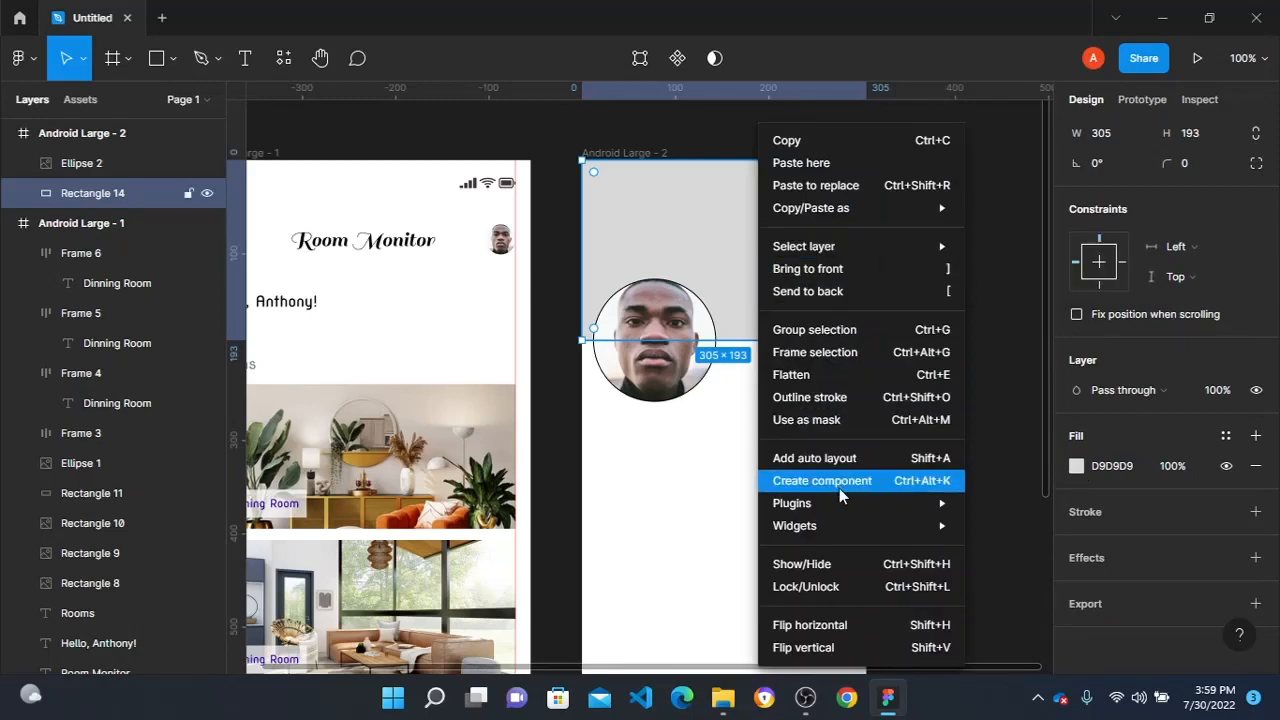
{"action": "mouse_move", "coordinate": [866, 504]}
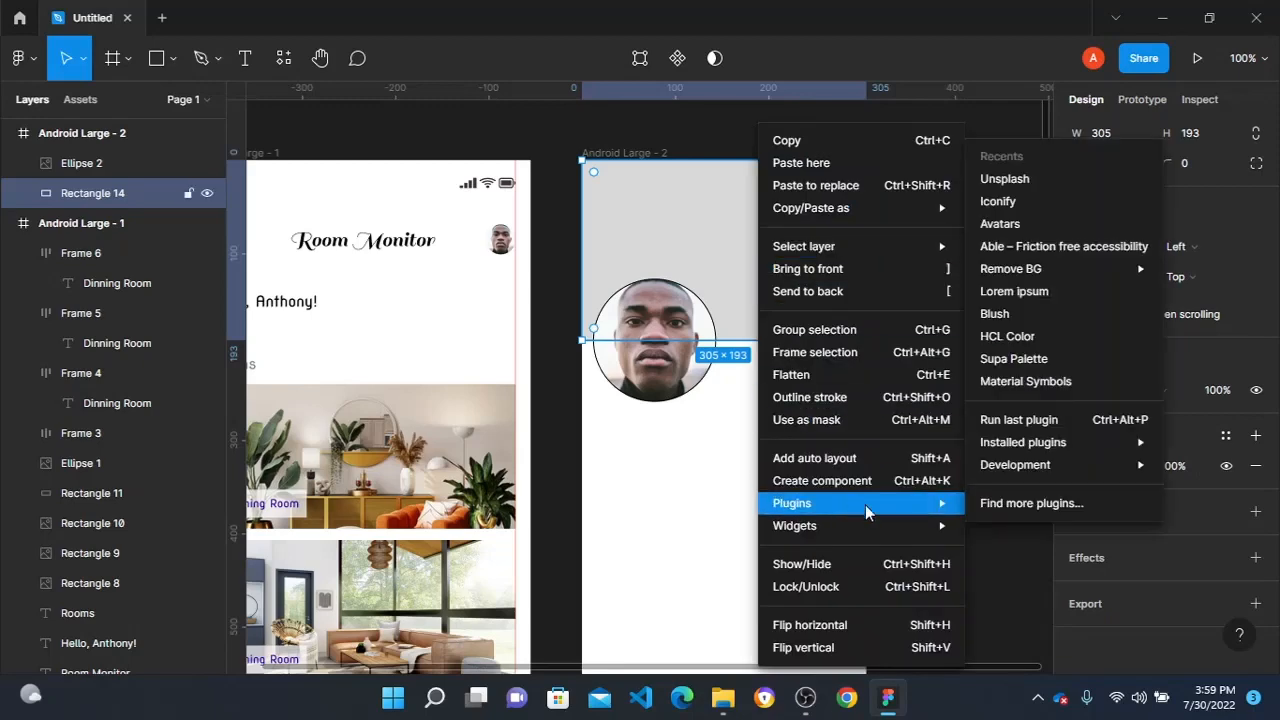
{"action": "left_click", "coordinate": [1050, 182]}
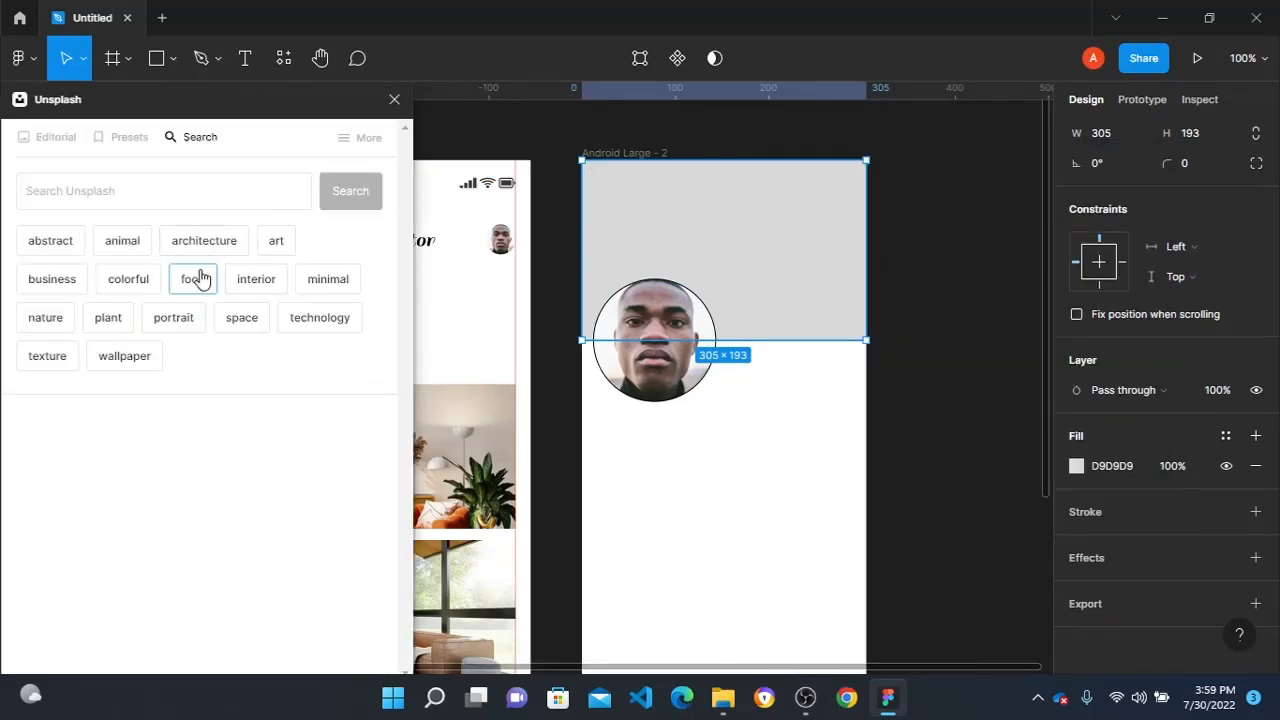
{"action": "left_click", "coordinate": [260, 280]}
{"action": "scroll", "coordinate": [197, 310], "scroll_direction": "down", "scroll_amount": 1}
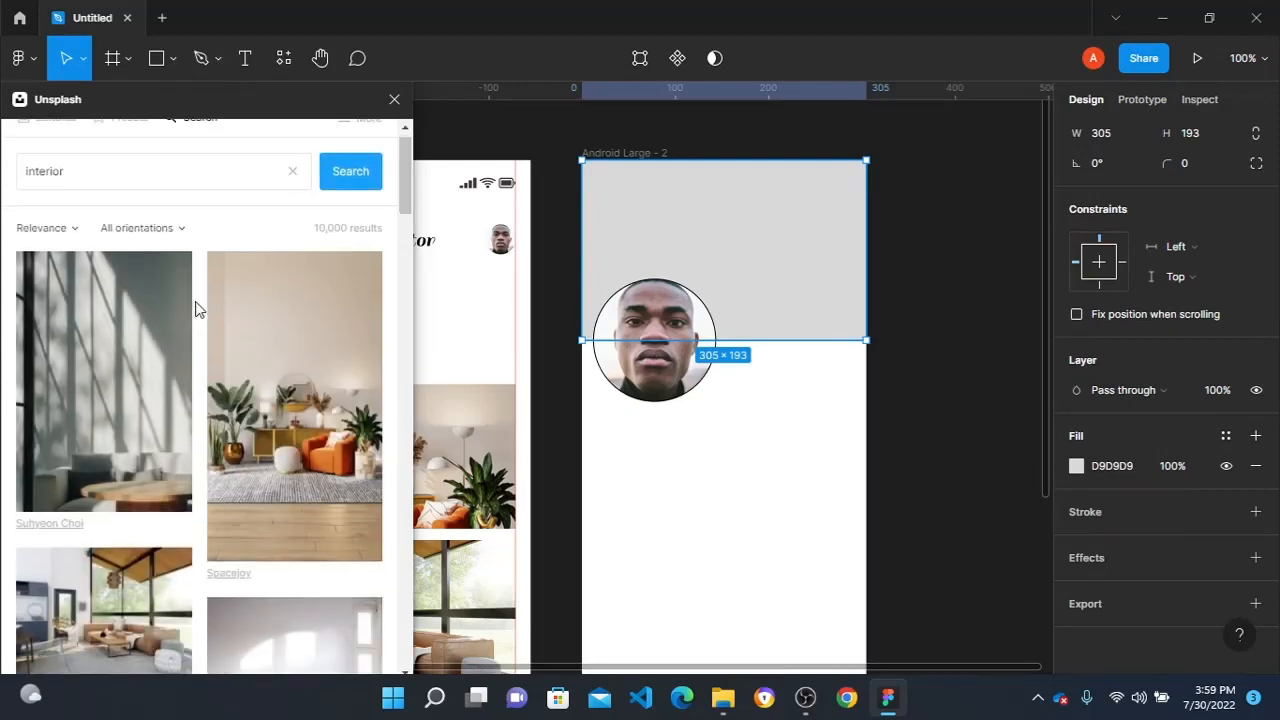
{"action": "scroll", "coordinate": [197, 310], "scroll_direction": "down", "scroll_amount": 10}
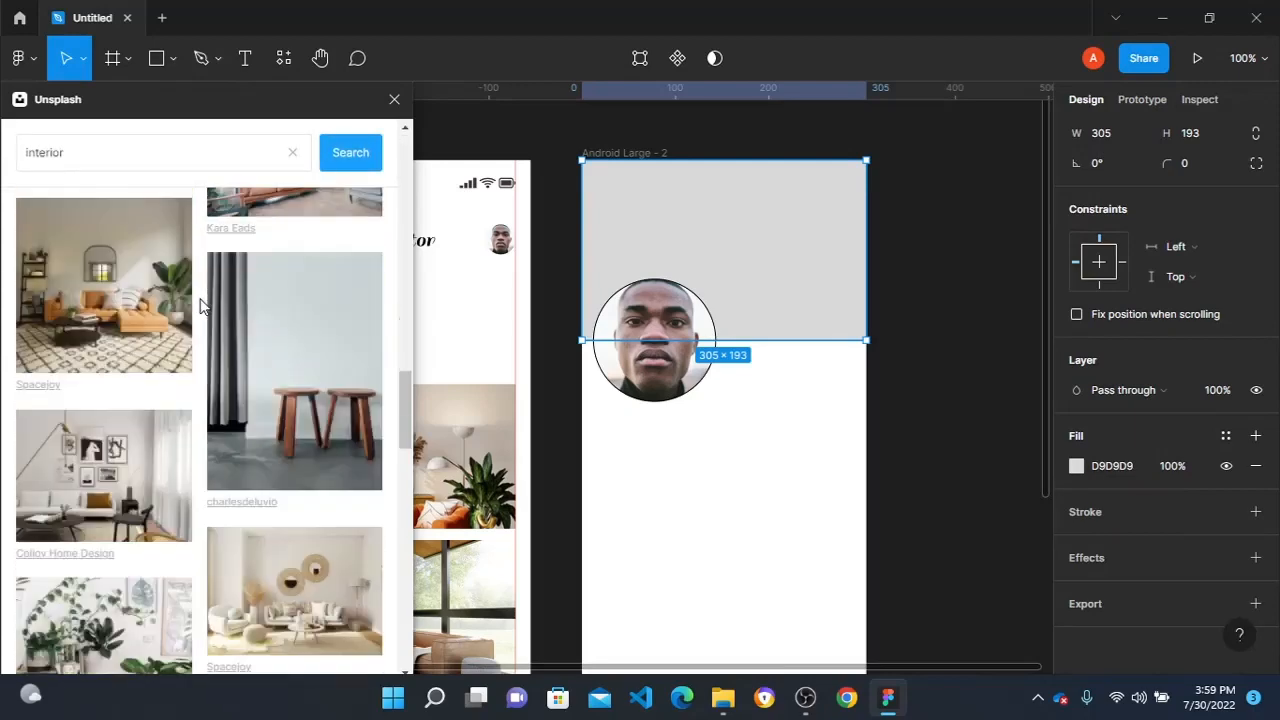
{"action": "scroll", "coordinate": [110, 359], "scroll_direction": "down", "scroll_amount": 3}
{"action": "scroll", "coordinate": [133, 338], "scroll_direction": "down", "scroll_amount": 3}
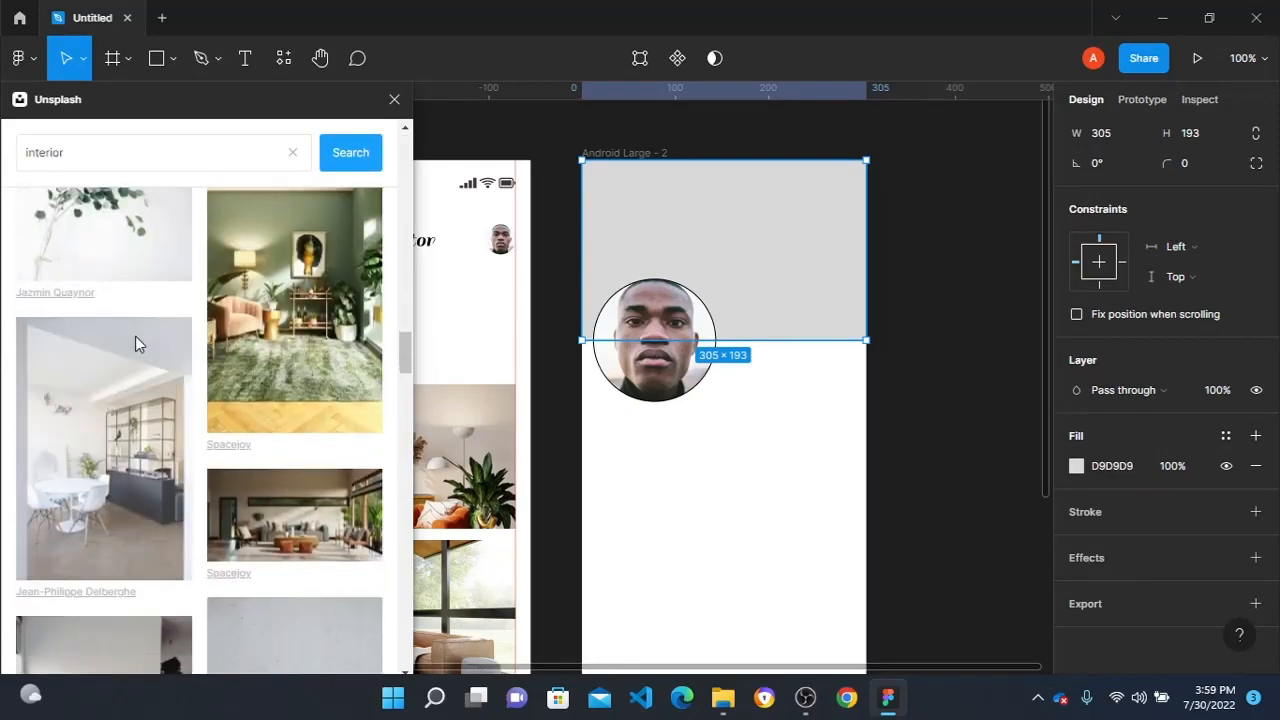
{"action": "left_click", "coordinate": [296, 503]}
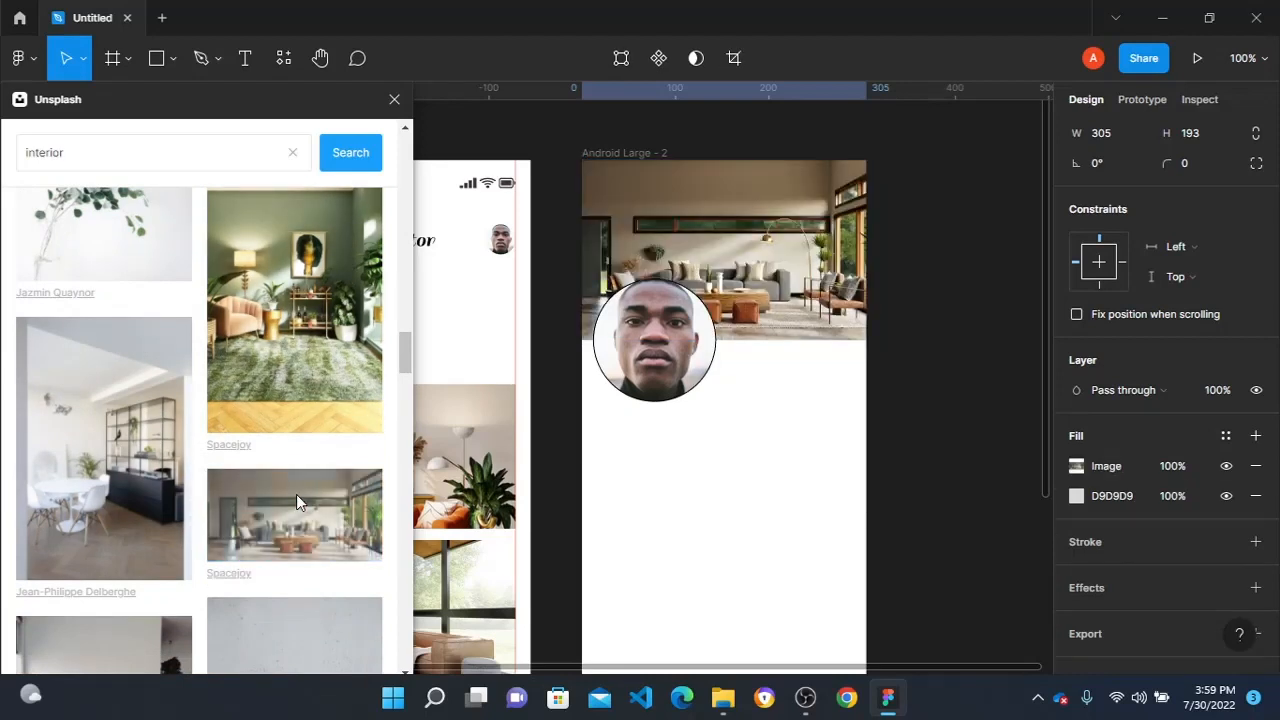
{"action": "left_click", "coordinate": [925, 301]}
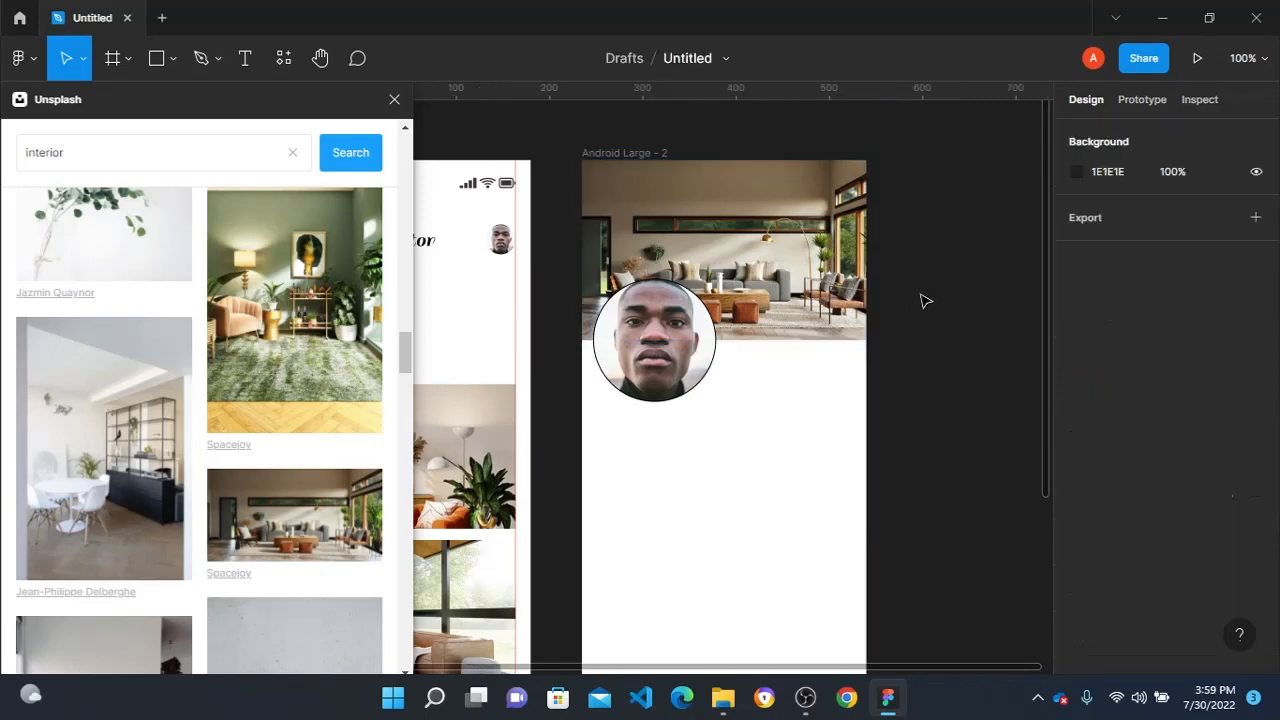
{"action": "left_click", "coordinate": [394, 99]}
- Add the text "Room Monitor" over the header photo in the second frame at X 184, Y 92
{"action": "scroll", "coordinate": [674, 361], "scroll_direction": "left", "scroll_amount": 1}
{"action": "scroll", "coordinate": [762, 357], "scroll_direction": "up", "scroll_amount": 3}
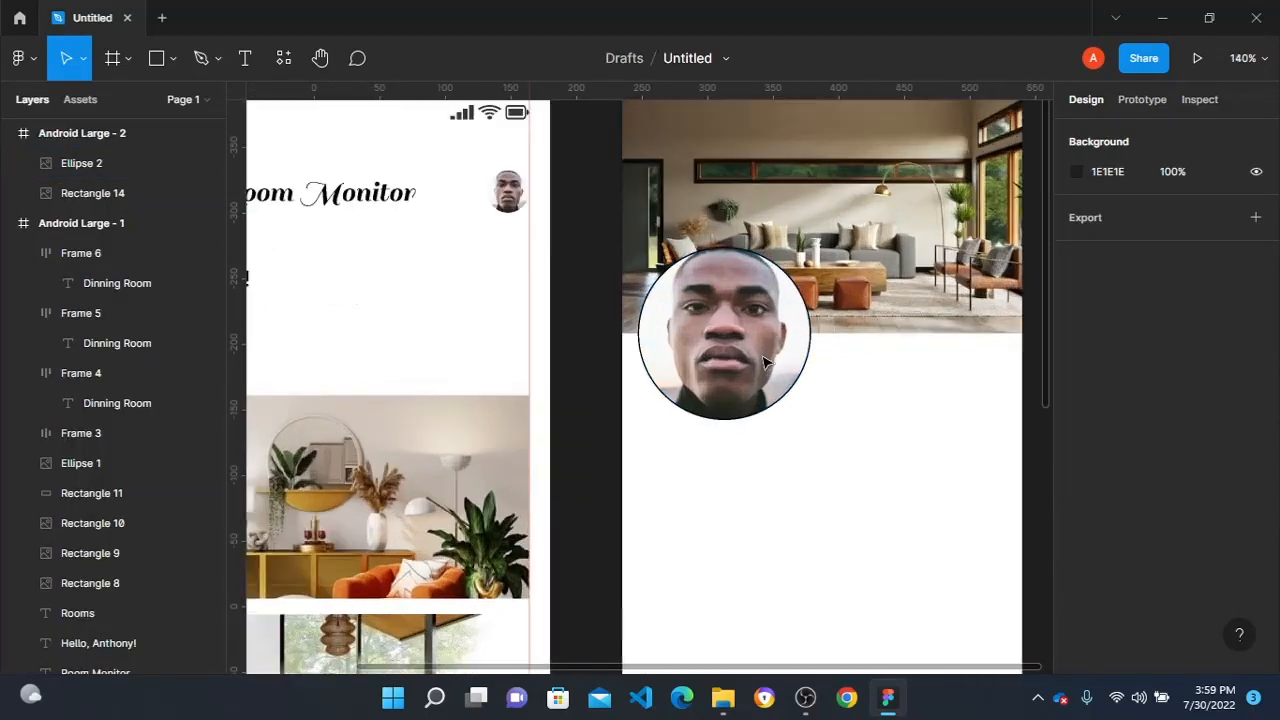
{"action": "scroll", "coordinate": [754, 352], "scroll_direction": "right", "scroll_amount": 3}
{"action": "scroll", "coordinate": [577, 387], "scroll_direction": "up", "scroll_amount": 3}
{"action": "key", "text": "t"}
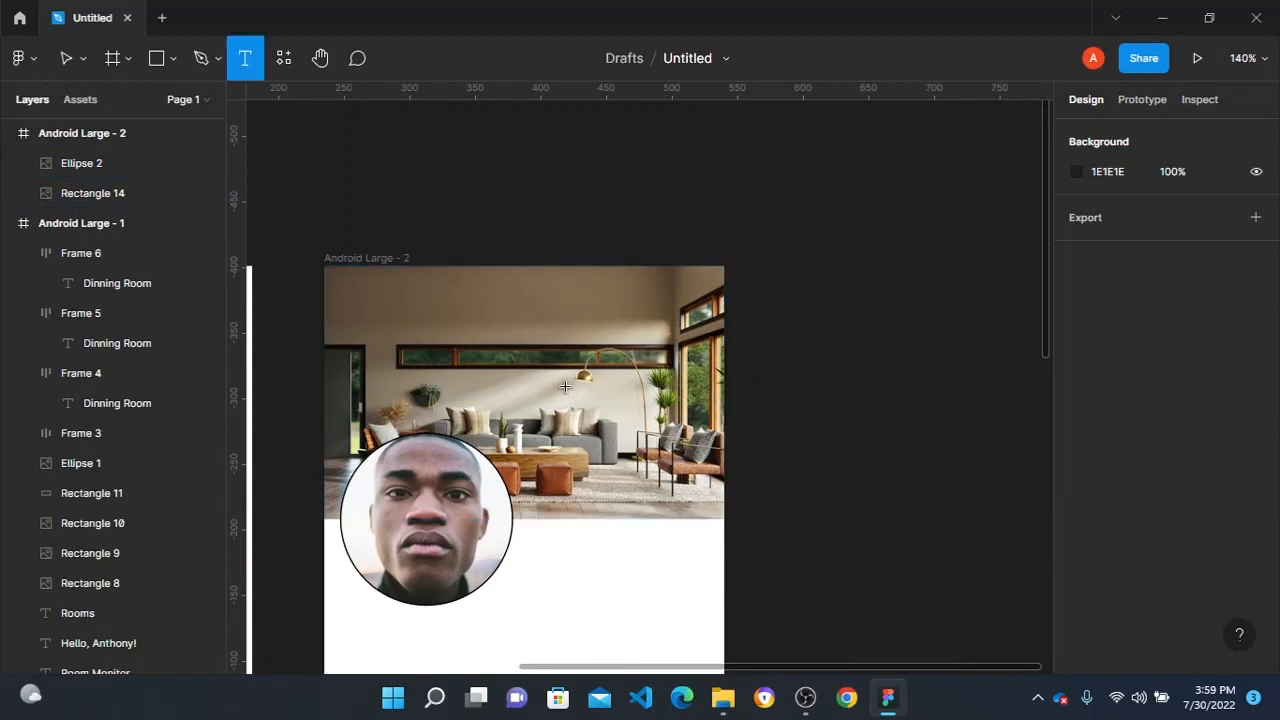
{"action": "left_click", "coordinate": [565, 395]}
{"action": "type", "text": "R"}
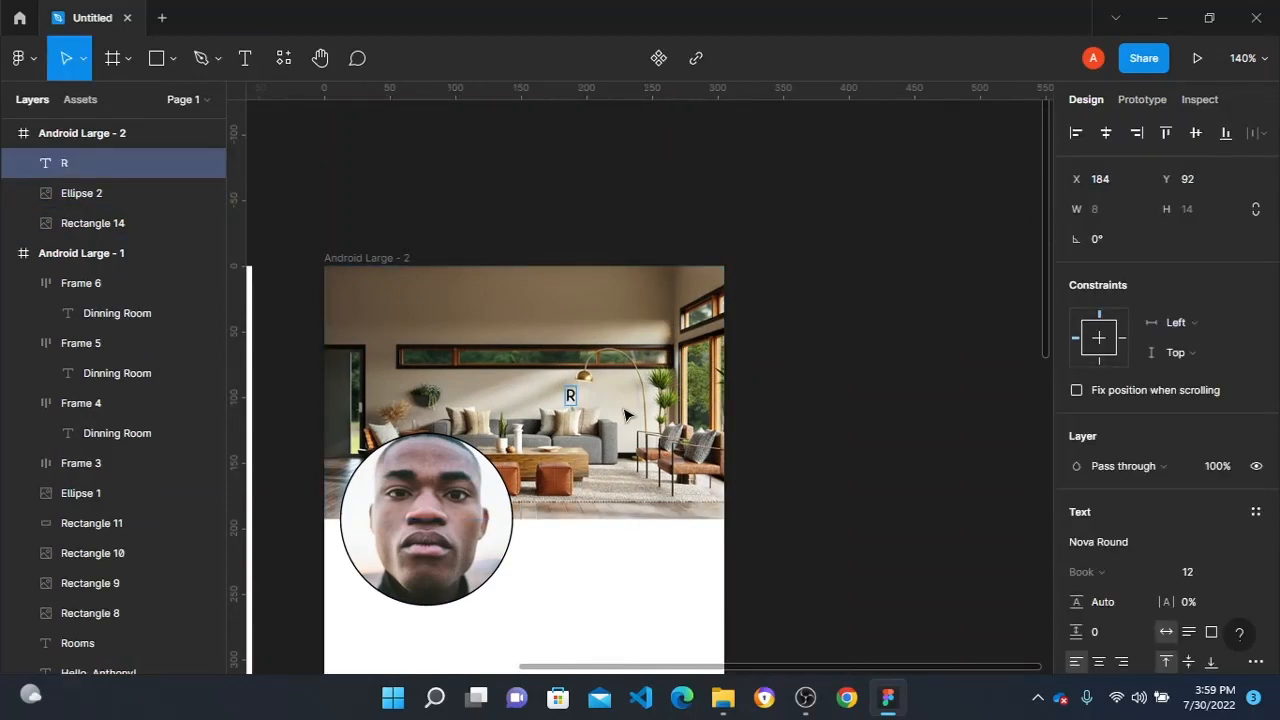
{"action": "type", "text": "oom Monitor"}
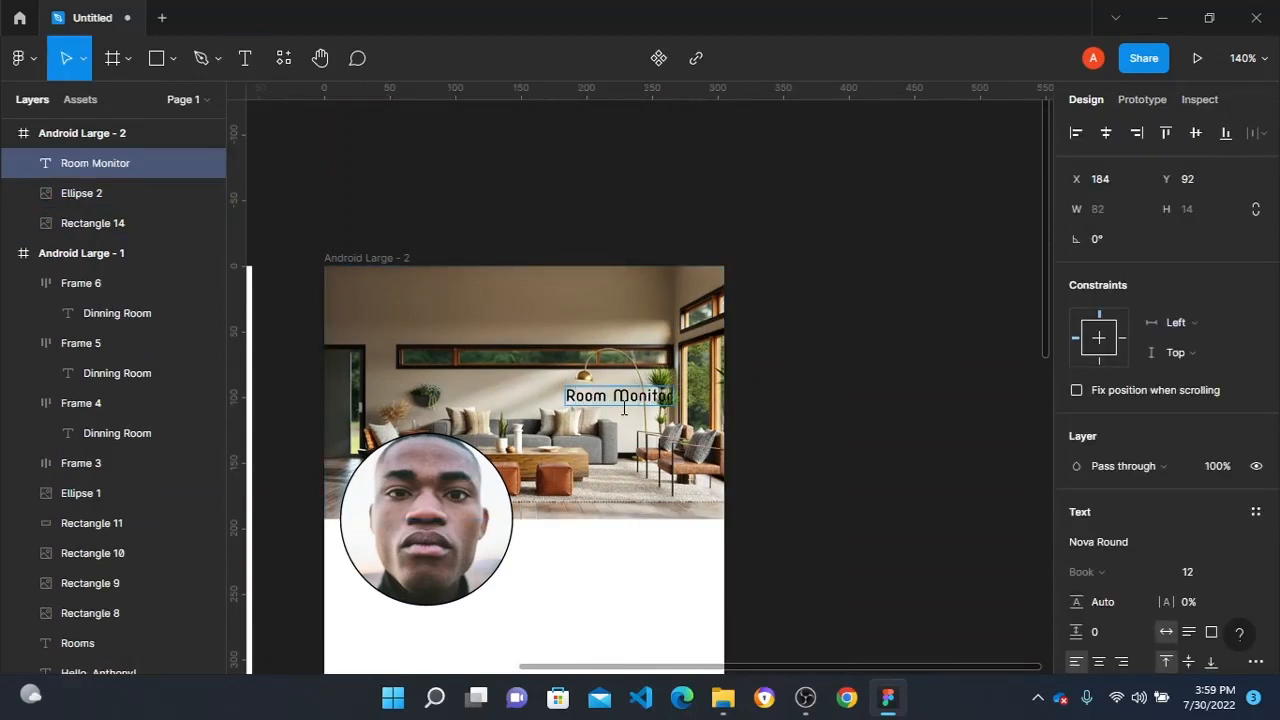
{"action": "key", "text": "Escape"}
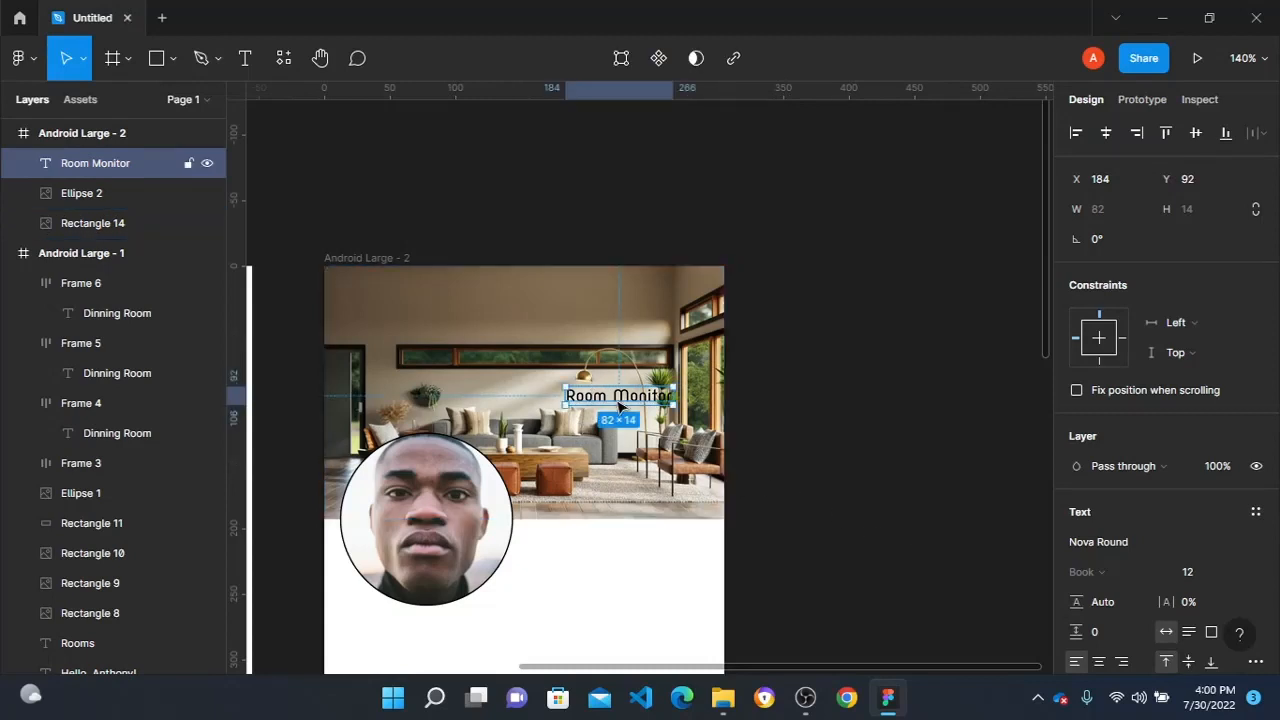
- Set the header's "Room Monitor" title to size 32 in the Sail font and place it at X 56, Y 65
{"action": "left_click_drag", "start_coordinate": [618, 405], "coordinate": [553, 385]}
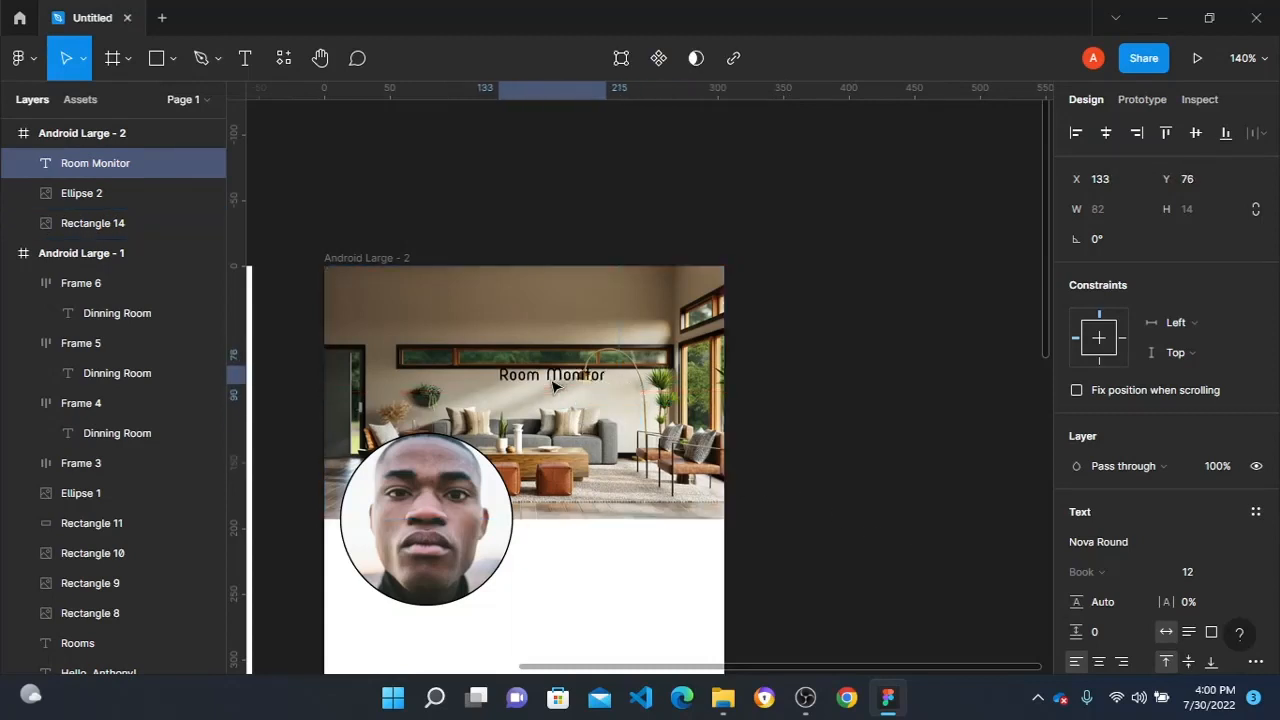
{"action": "left_click", "coordinate": [1240, 574]}
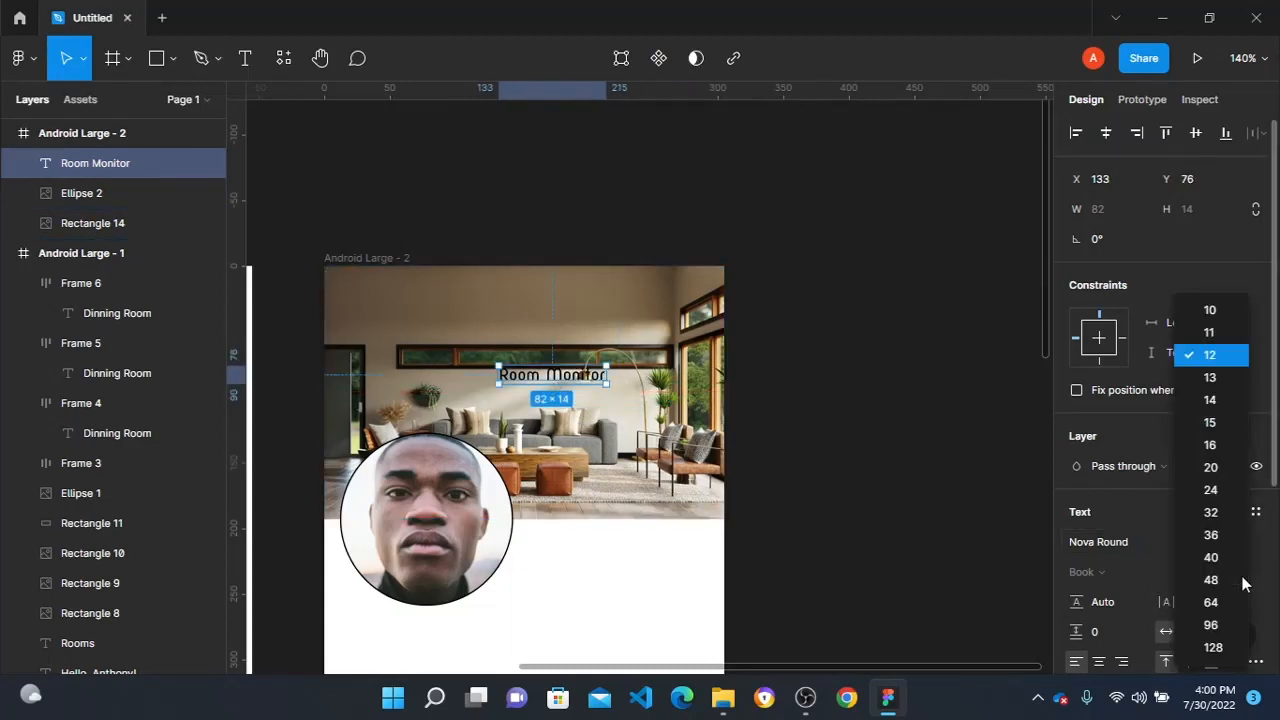
{"action": "left_click", "coordinate": [1215, 520]}
{"action": "left_click_drag", "start_coordinate": [609, 390], "coordinate": [507, 375]}
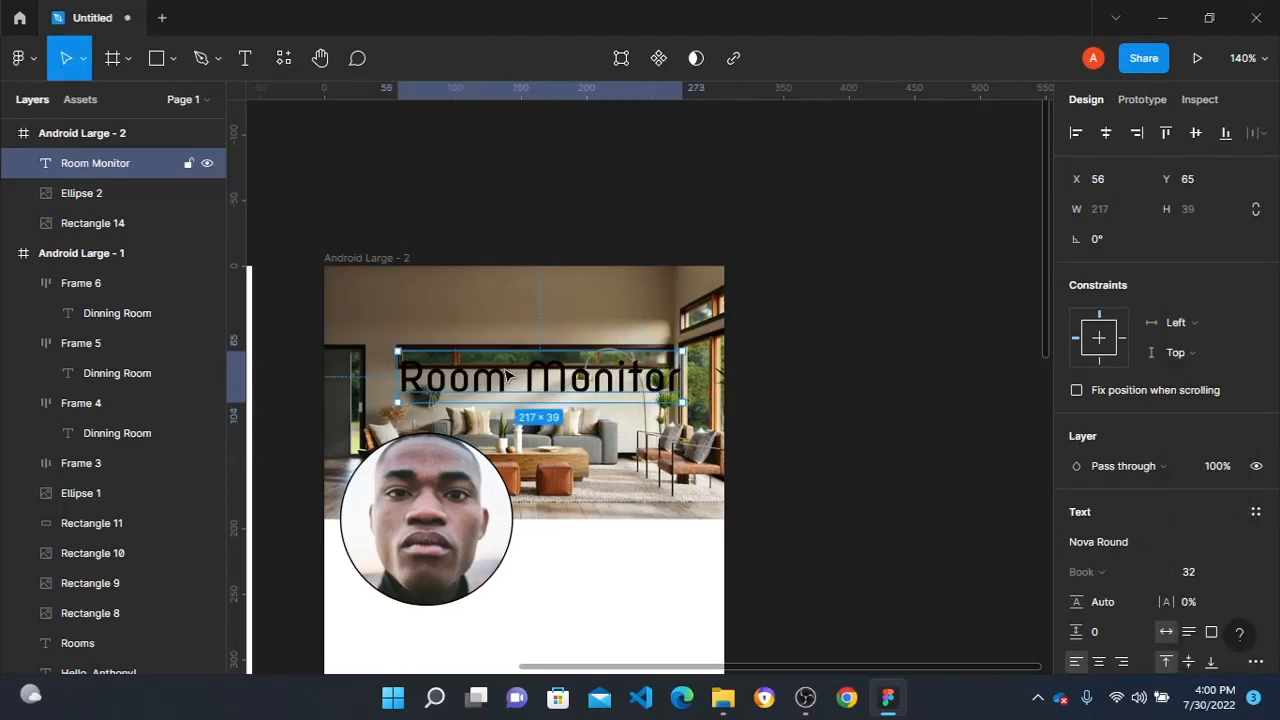
{"action": "left_click", "coordinate": [1151, 536]}
{"action": "type", "text": "Sail"}
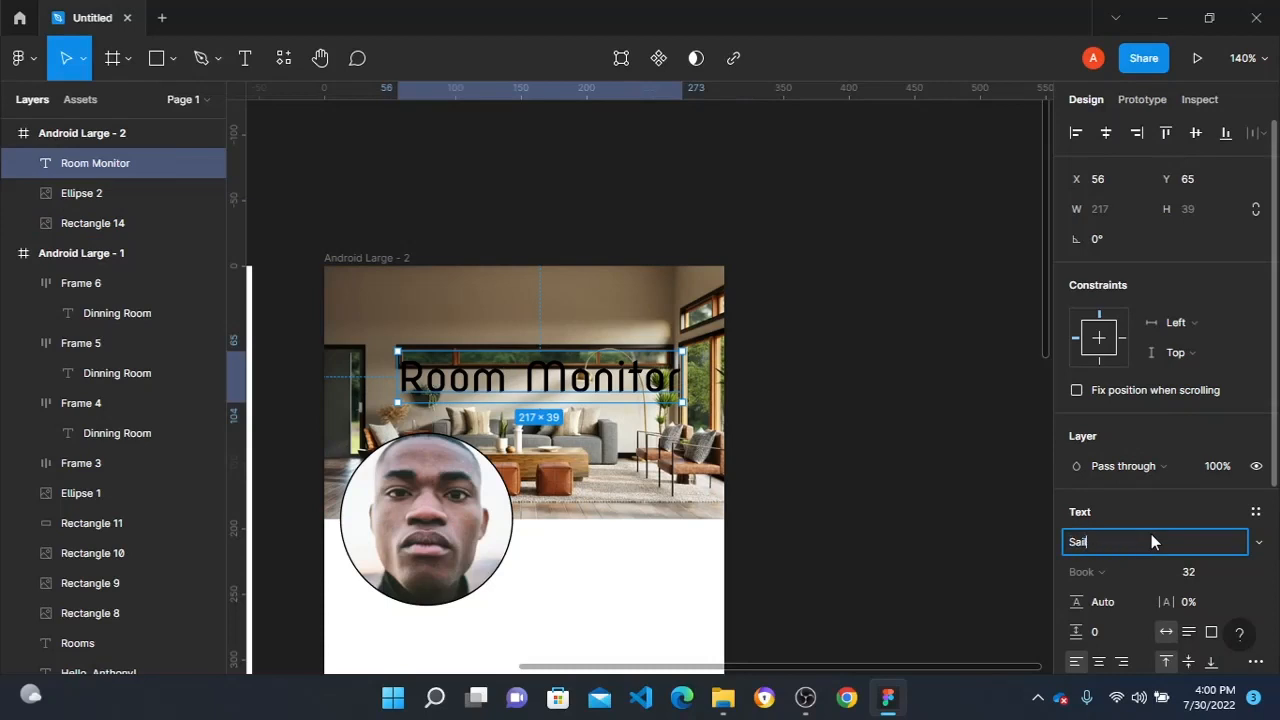
{"action": "key", "text": "Return"}
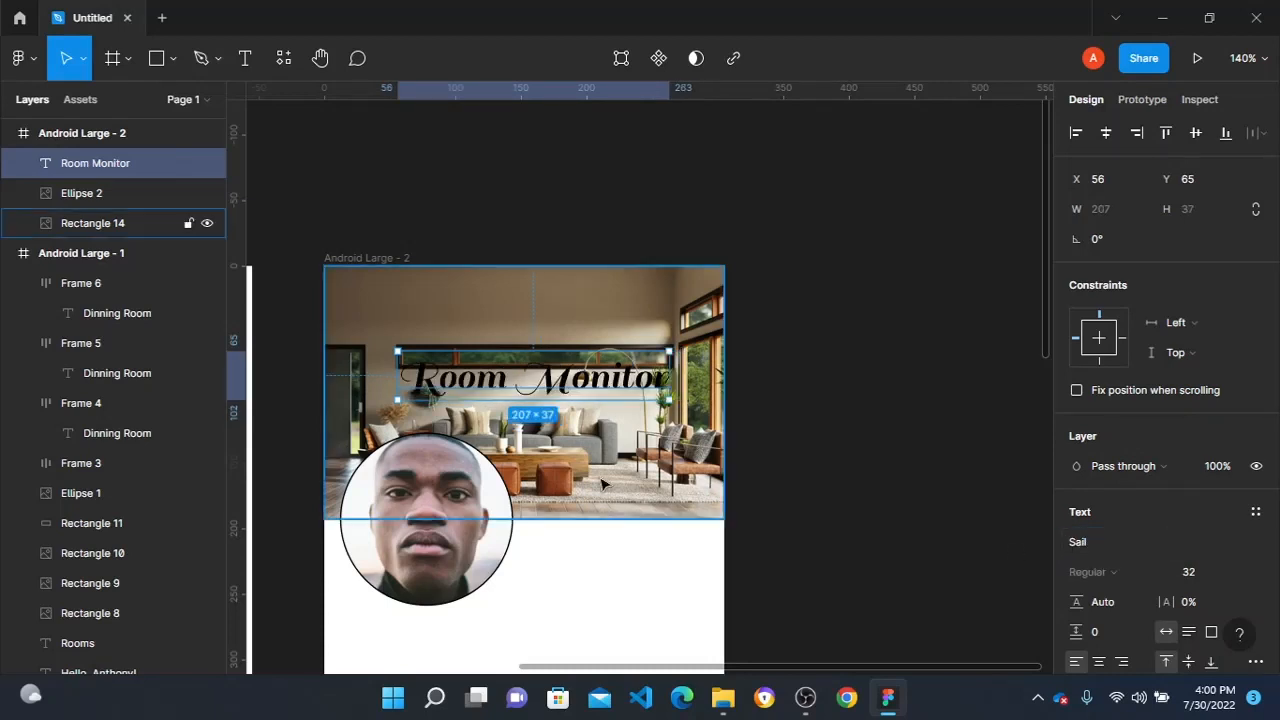
- Wrap the "Room Monitor" title in an auto layout frame with horizontal and vertical padding of 4
{"action": "key", "text": "shift+a"}
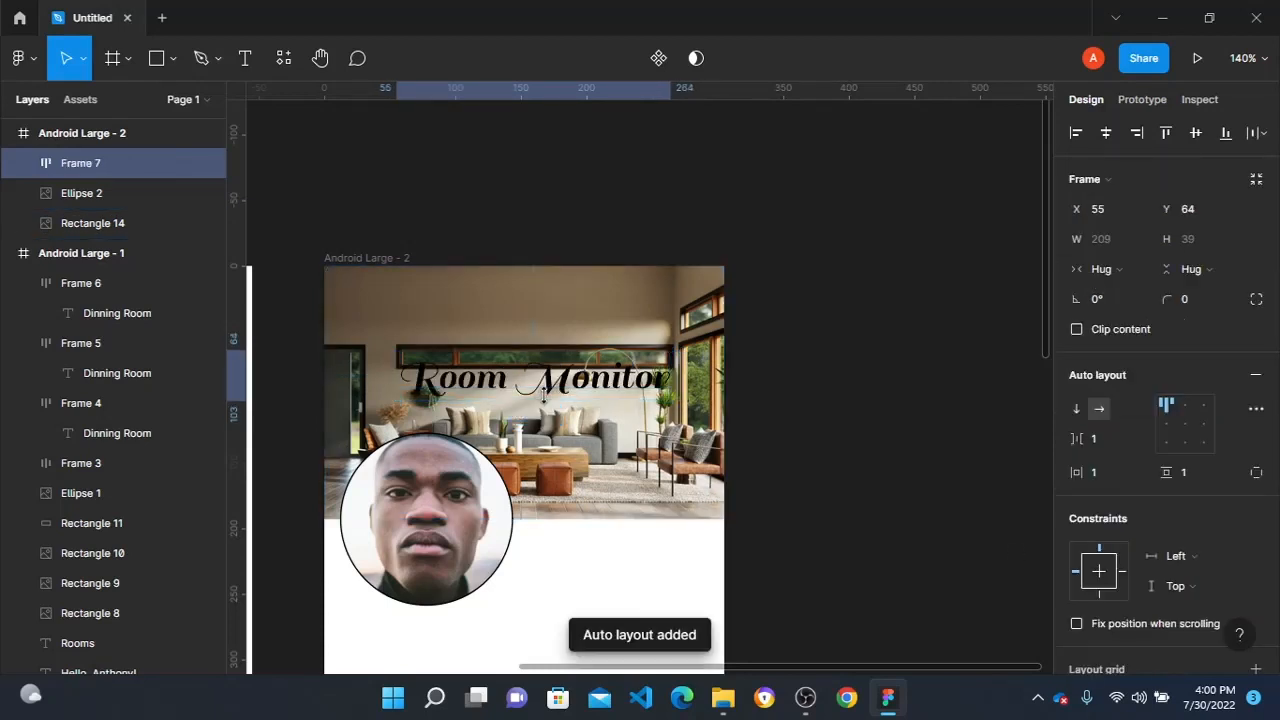
{"action": "scroll", "coordinate": [1150, 516], "scroll_direction": "down", "scroll_amount": 2}
{"action": "scroll", "coordinate": [1140, 500], "scroll_direction": "up", "scroll_amount": 2}
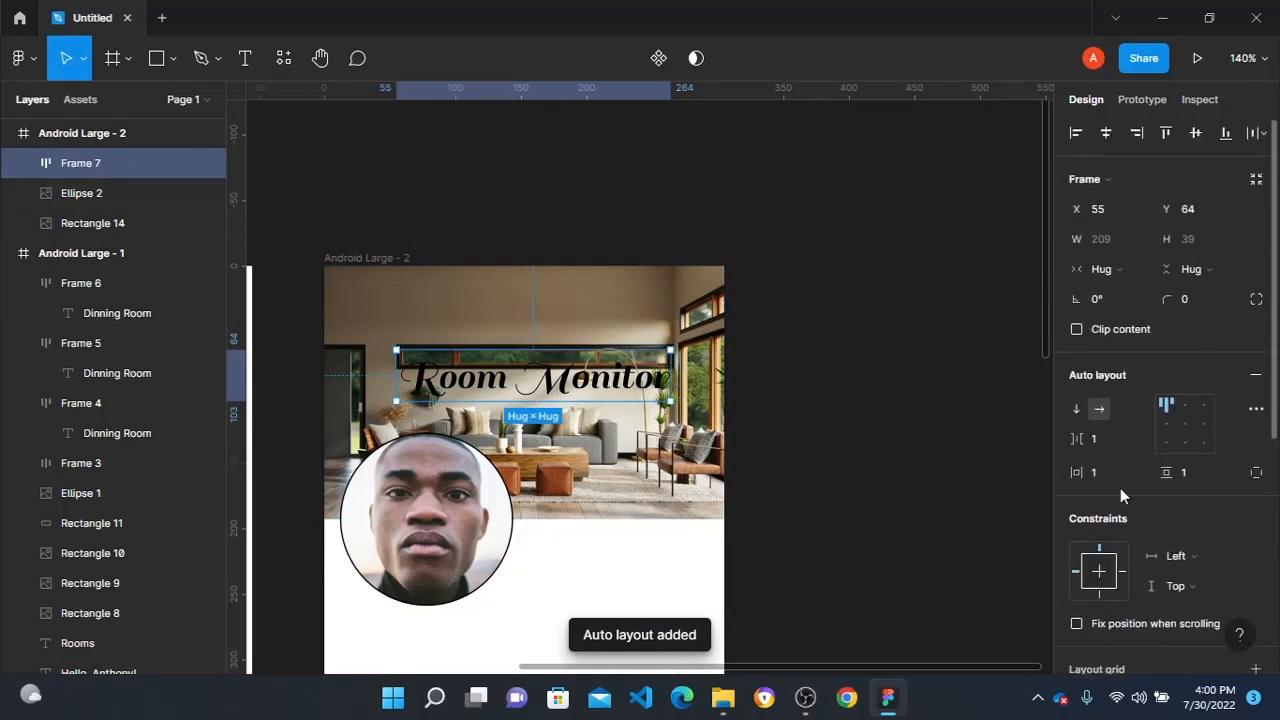
{"action": "left_click", "coordinate": [1108, 473]}
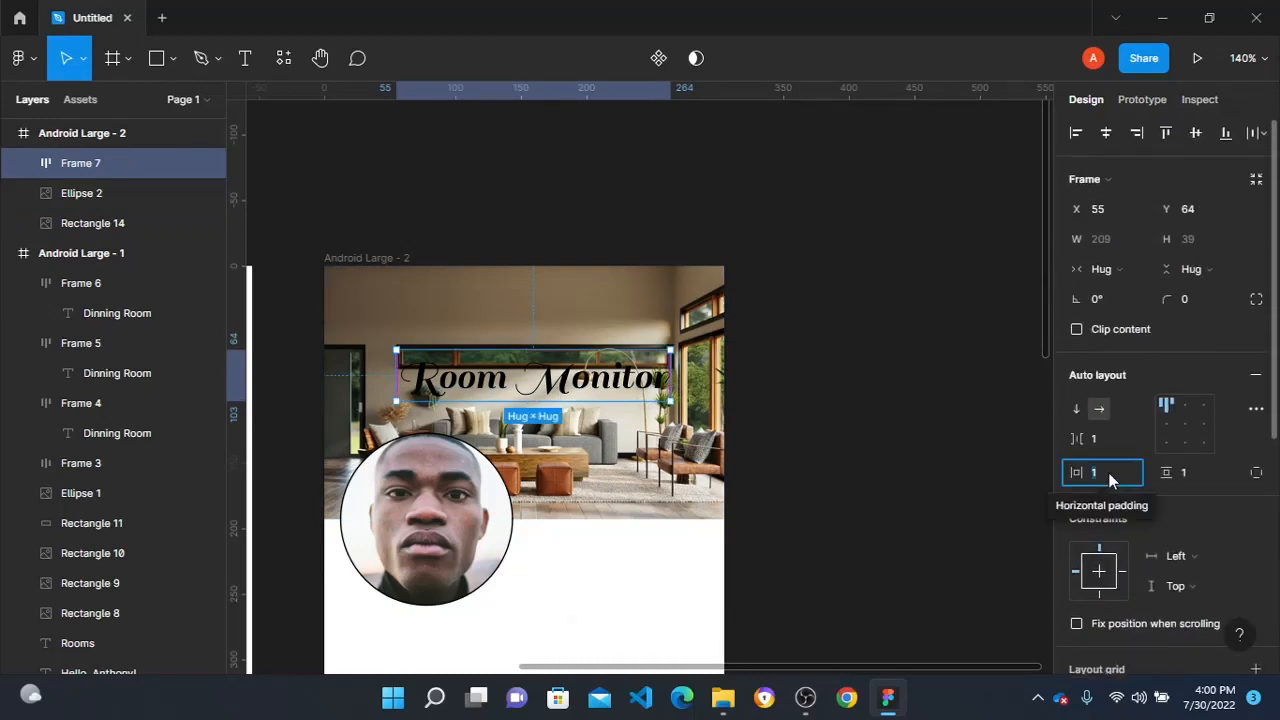
{"action": "type", "text": "4"}
{"action": "left_click", "coordinate": [1202, 469]}
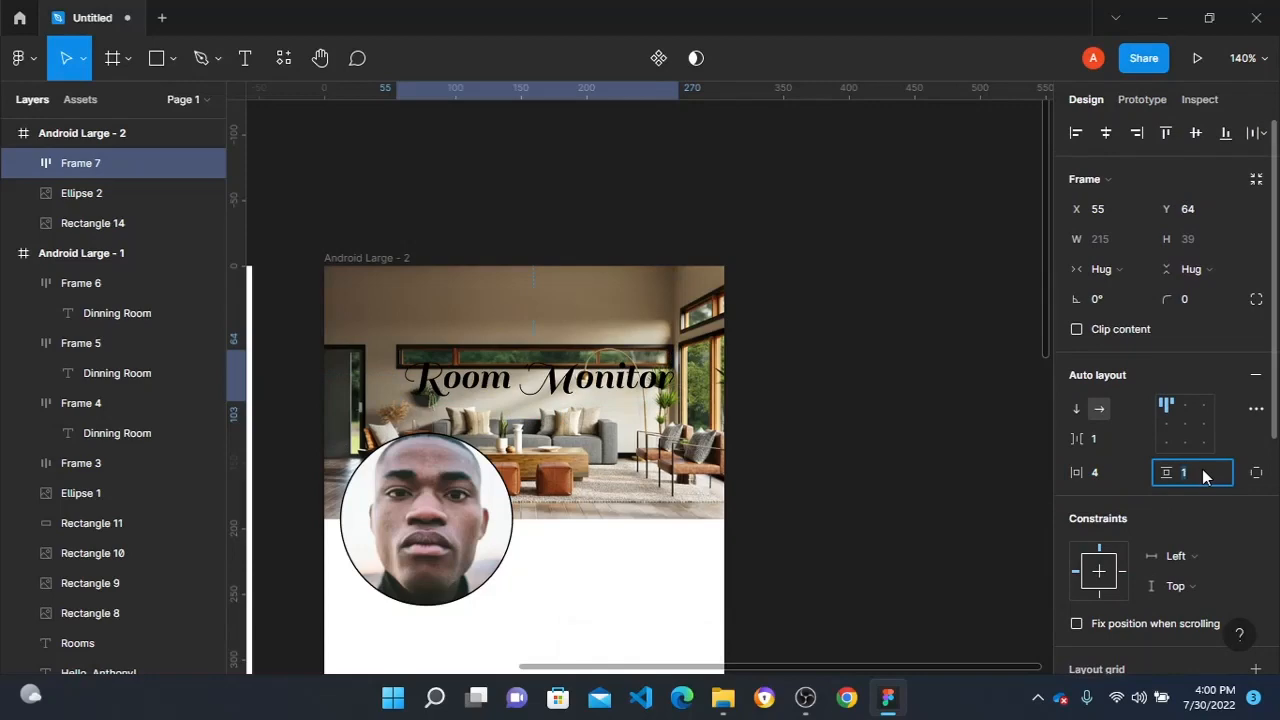
{"action": "type", "text": "4"}
{"action": "left_click", "coordinate": [908, 408]}
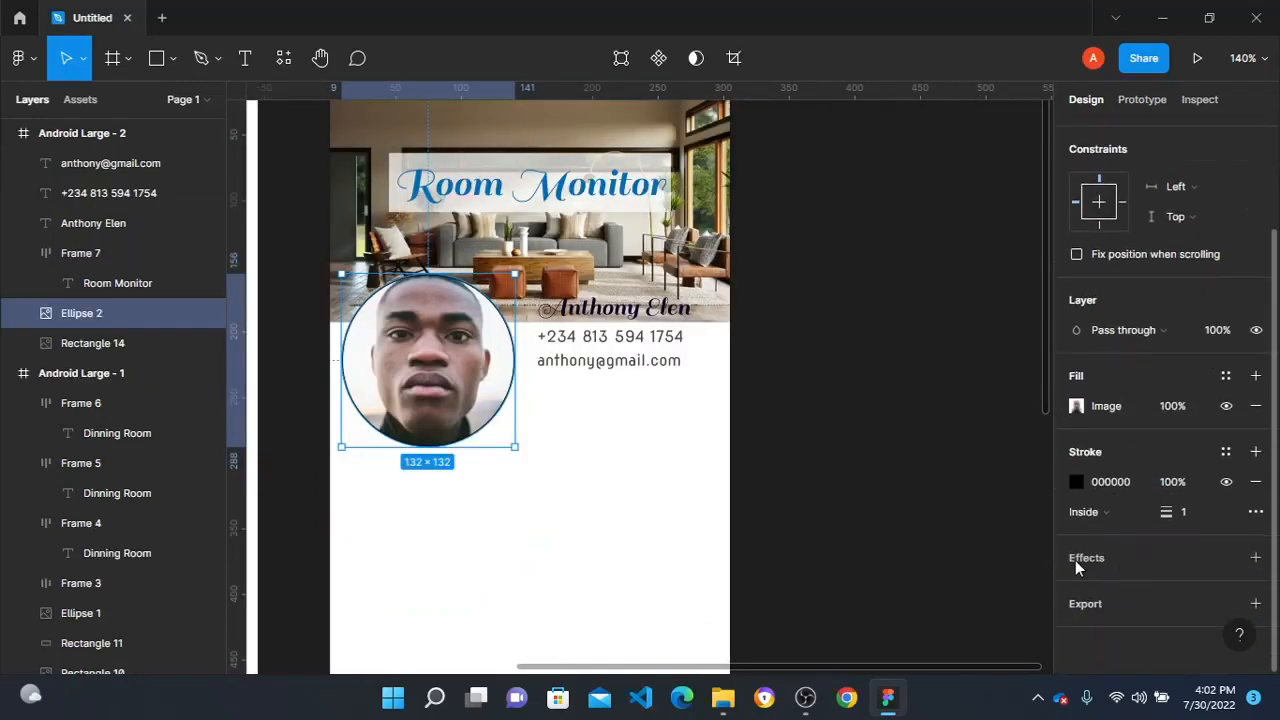
- Change the stroke of the round profile photo to the turquoise document color 03E2CC
{"action": "left_click", "coordinate": [1076, 481]}
{"action": "left_click", "coordinate": [986, 584]}
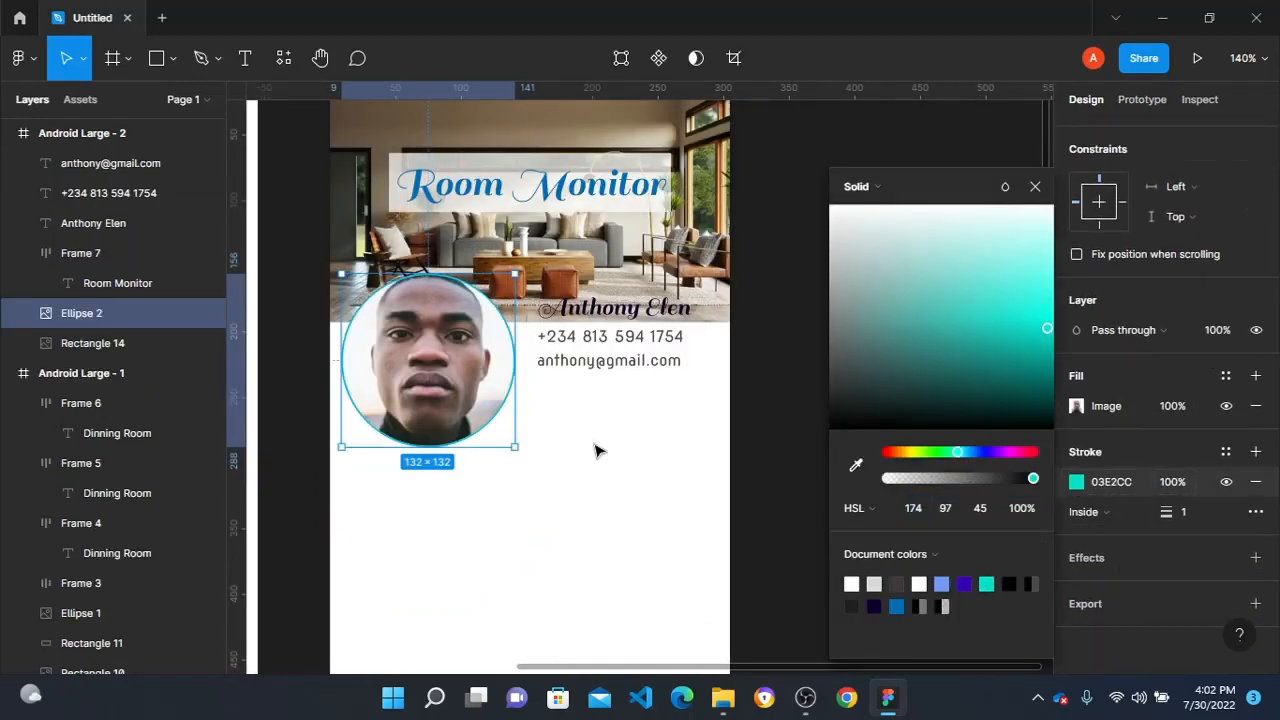
{"action": "left_click", "coordinate": [594, 451]}
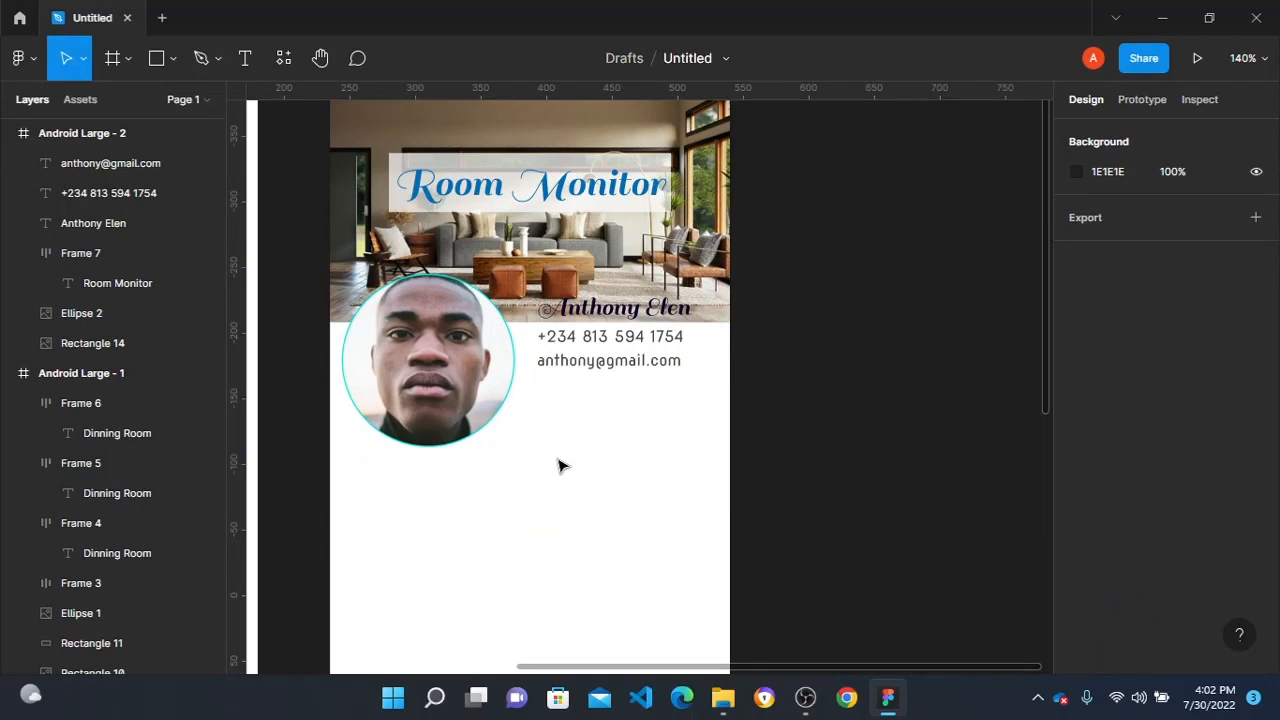
- Add the text "Edit Profile" below the contact details in the second frame at X 174, Y 296
{"action": "key", "text": "t"}
{"action": "left_click", "coordinate": [557, 460]}
{"action": "type", "text": "Edit P"}
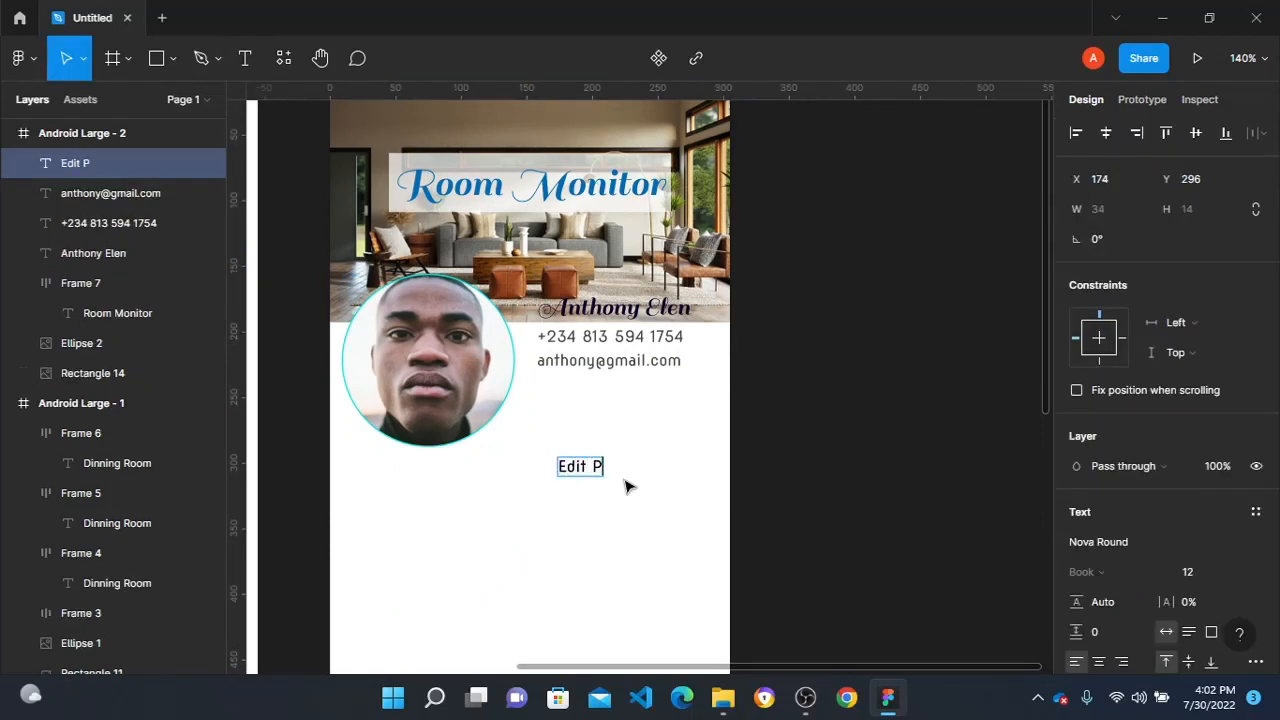
{"action": "type", "text": "rofile"}
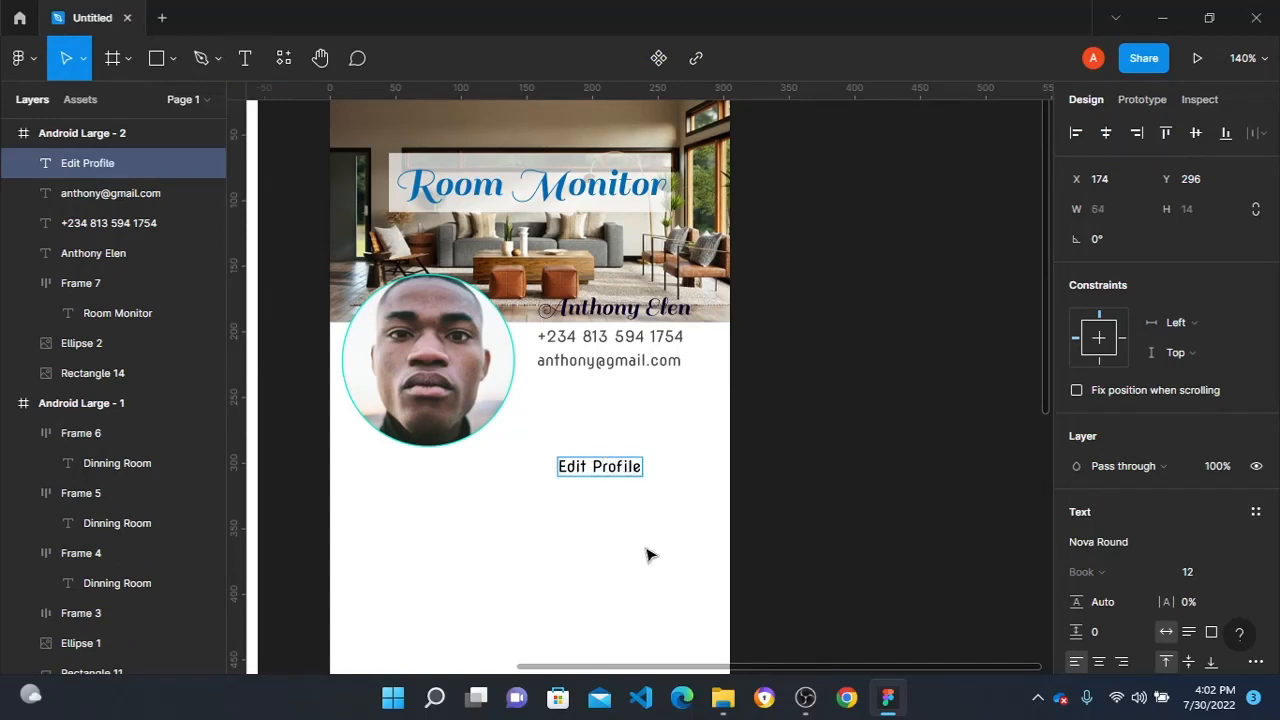
{"action": "key", "text": "Escape"}
- Wrap "Edit Profile" in a centred auto layout frame with horizontal and vertical padding of 4 and corner radius 4
{"action": "key", "text": "shift+a"}
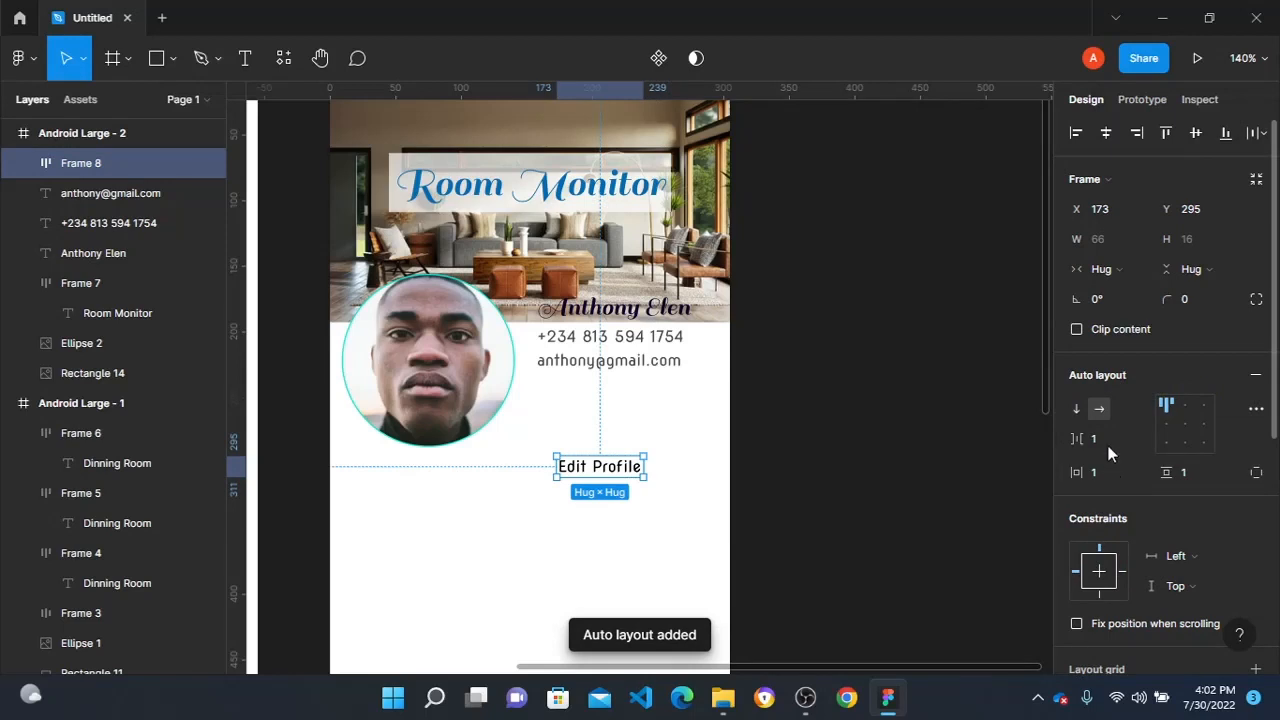
{"action": "left_click", "coordinate": [1107, 472]}
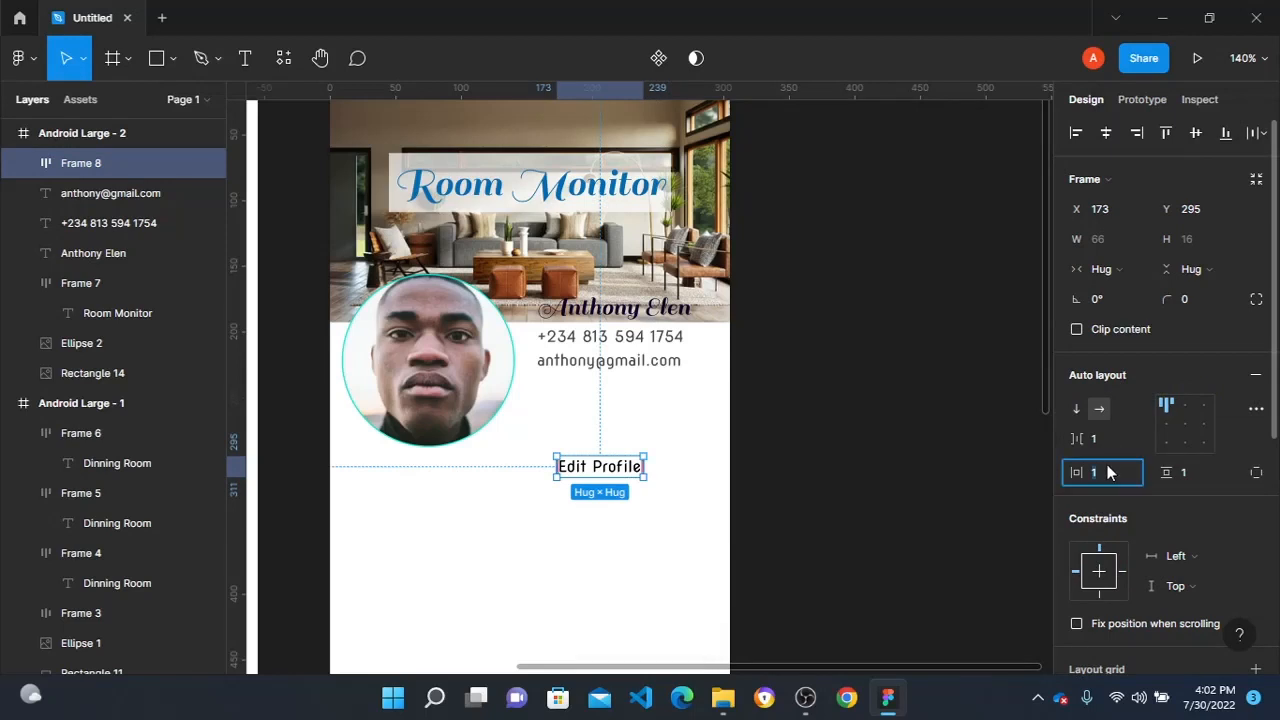
{"action": "type", "text": "4"}
{"action": "key", "text": "Tab"}
{"action": "type", "text": "4"}
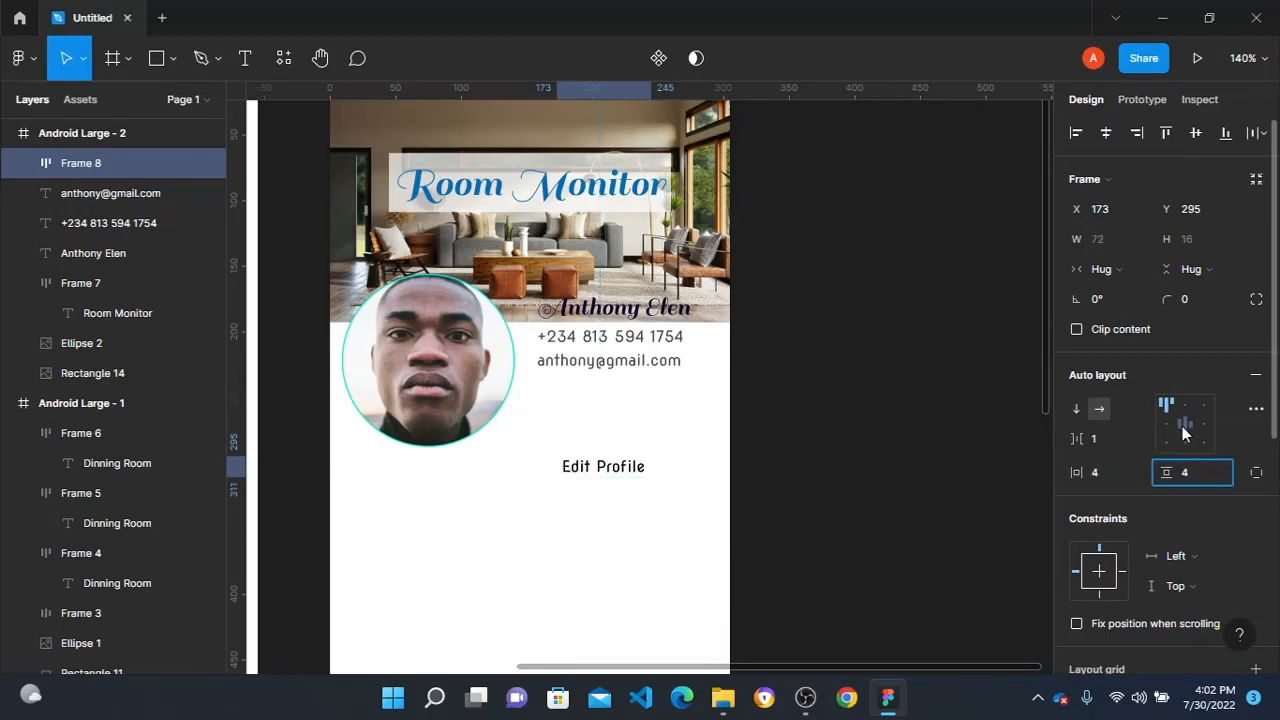
{"action": "left_click", "coordinate": [1184, 425]}
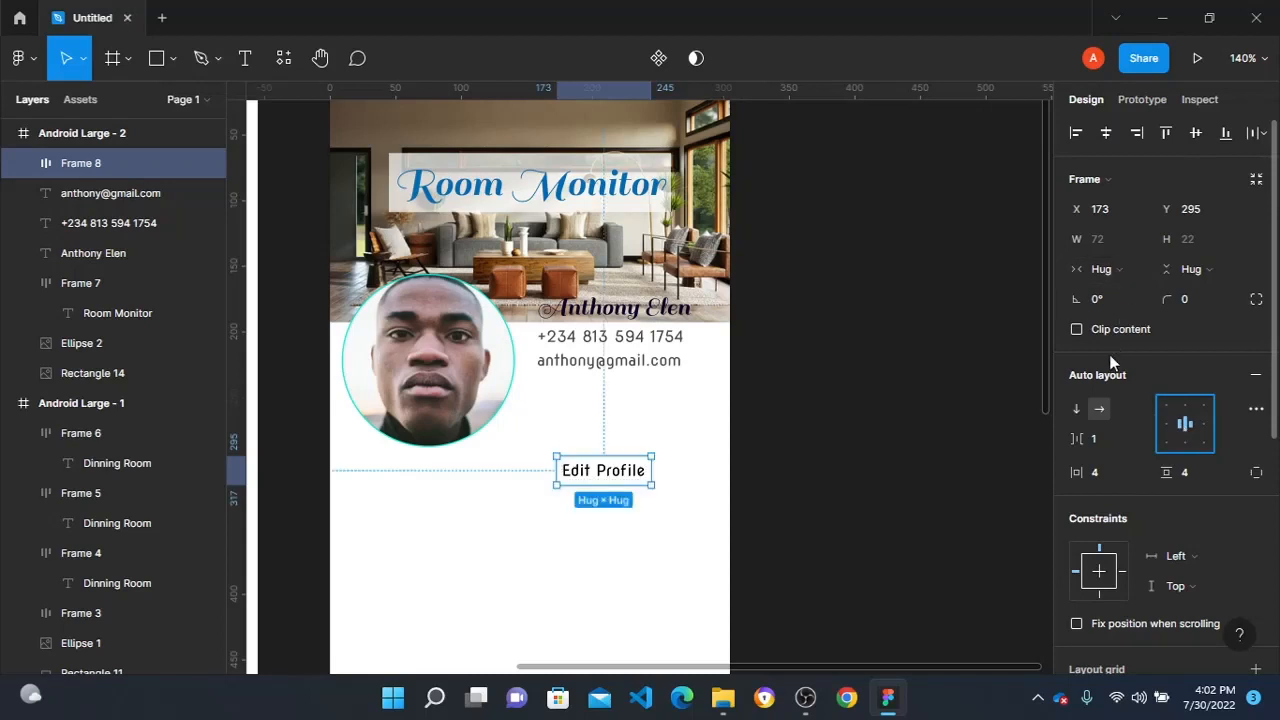
{"action": "left_click", "coordinate": [1221, 292]}
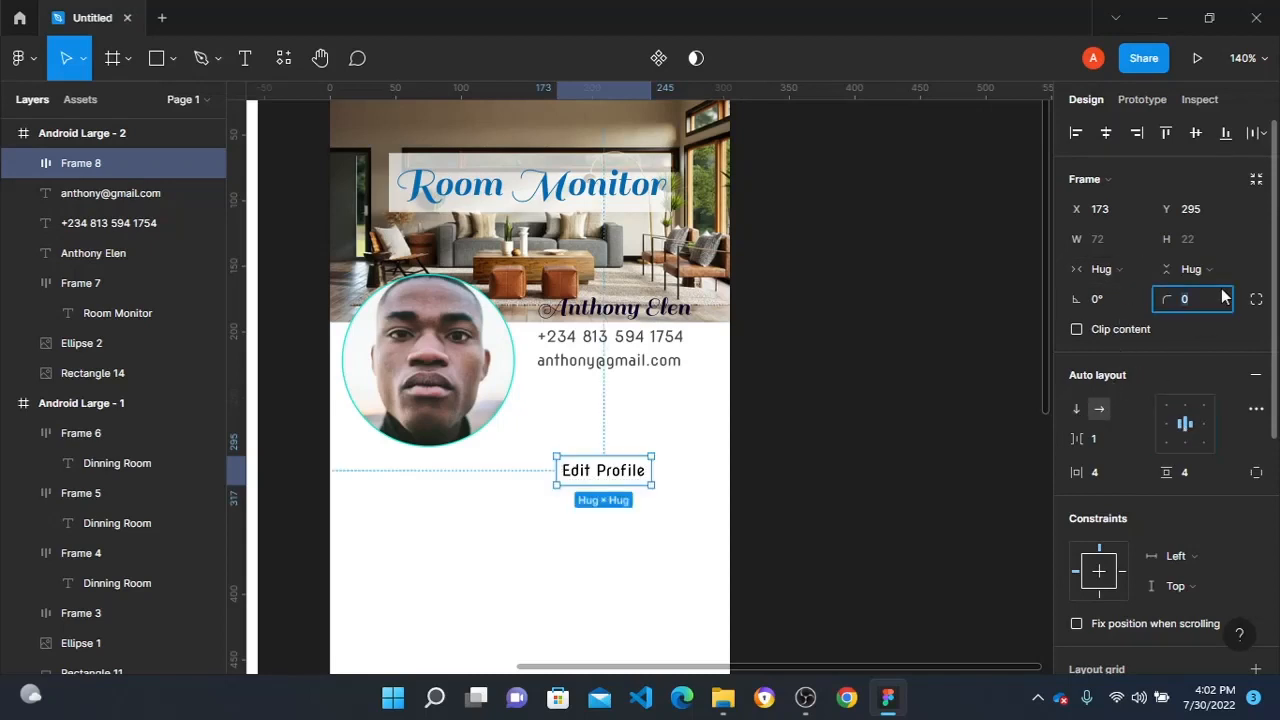
{"action": "type", "text": "4"}
{"action": "left_click", "coordinate": [746, 434]}
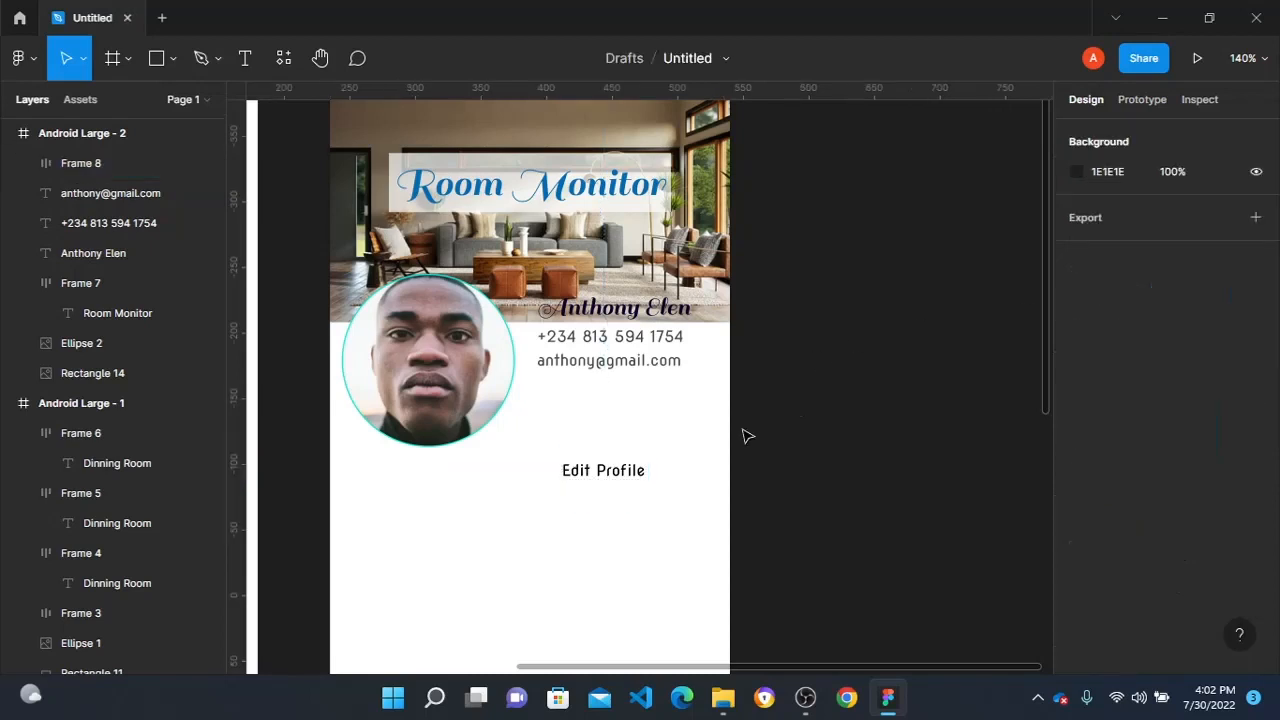
- Add a fill to the "Edit Profile" frame and open the fill color for editing
{"action": "left_click", "coordinate": [626, 483]}
{"action": "scroll", "coordinate": [1091, 523], "scroll_direction": "down", "scroll_amount": 5}
{"action": "left_click", "coordinate": [1078, 537]}
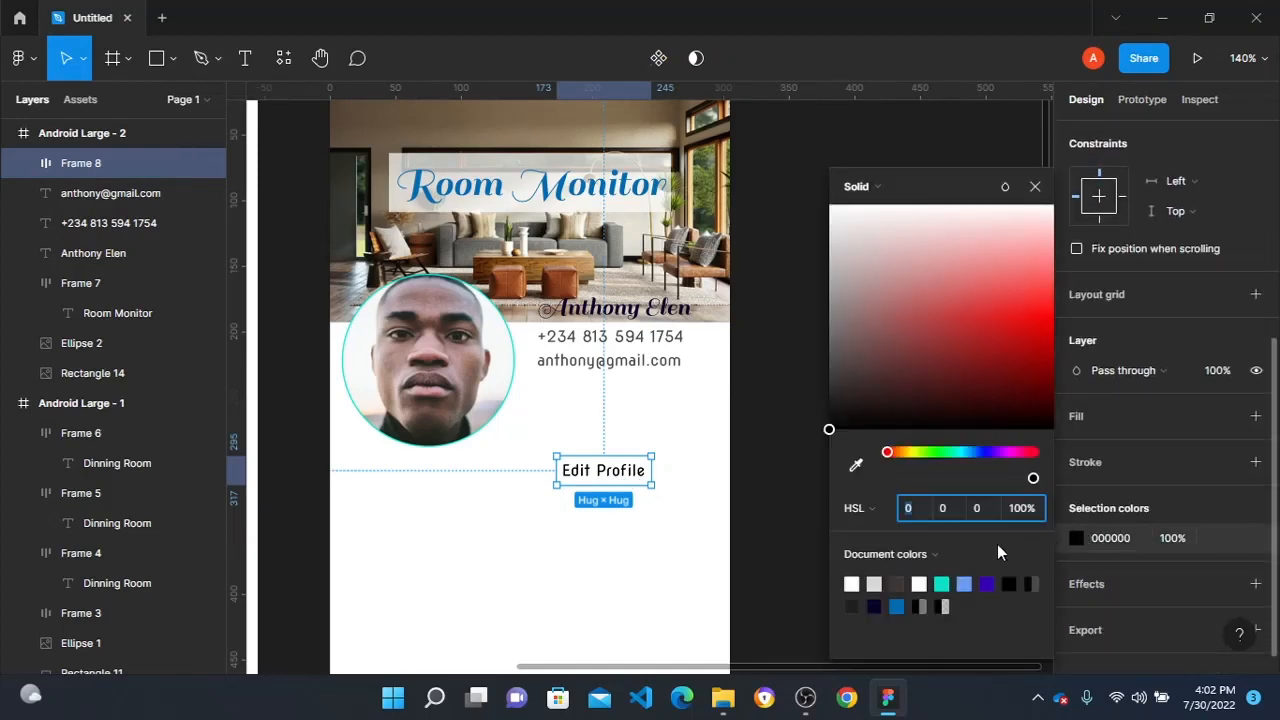
{"action": "left_click", "coordinate": [1116, 425]}
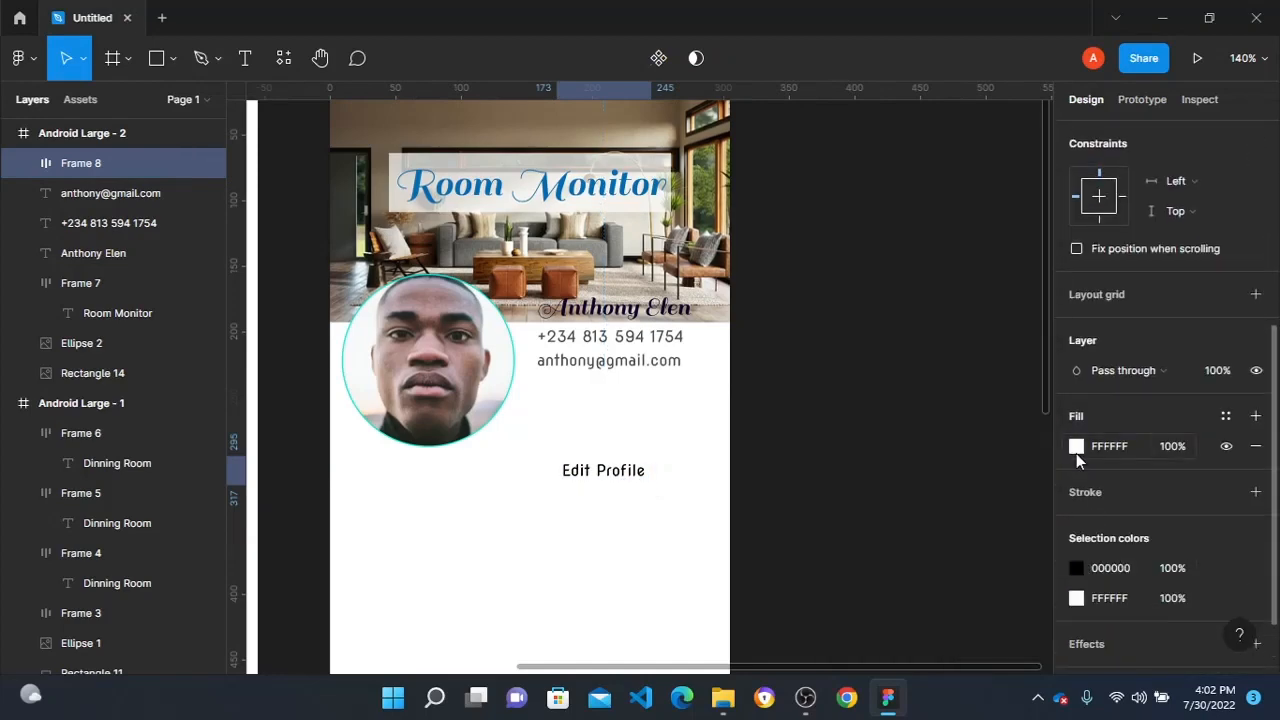
{"action": "left_click", "coordinate": [1076, 453]}
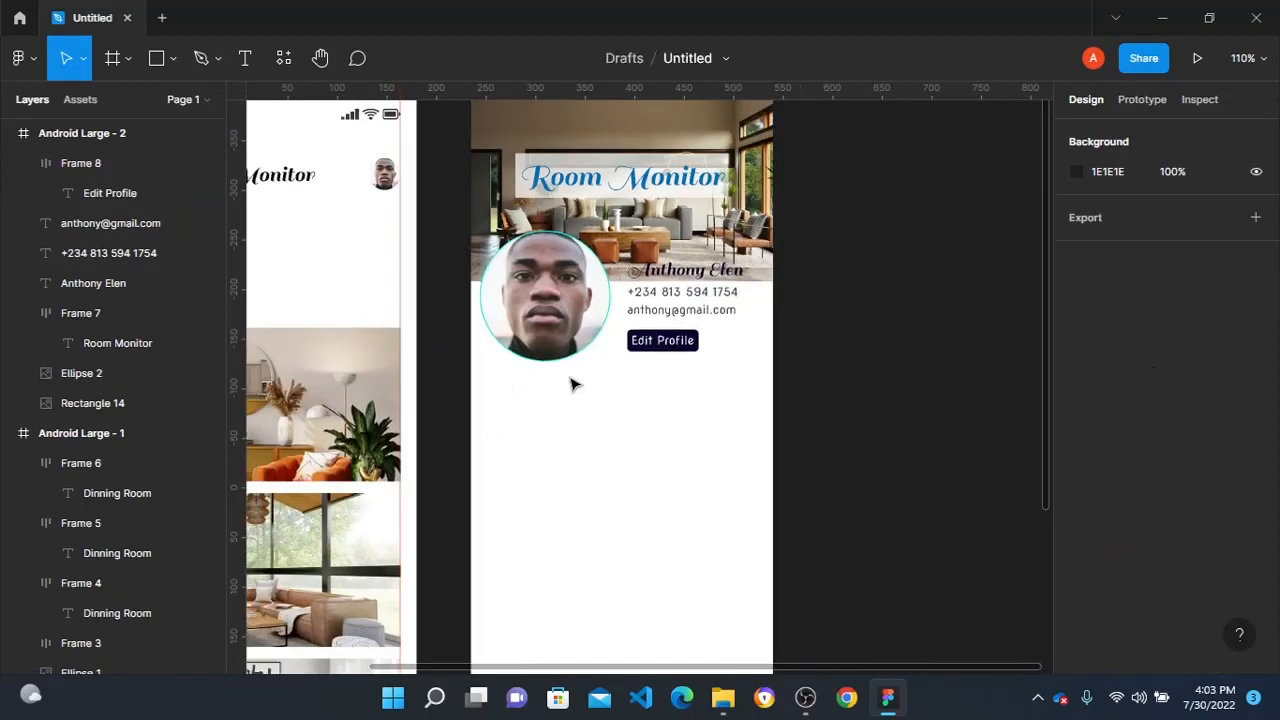
{"action": "scroll", "coordinate": [573, 385], "scroll_direction": "down", "scroll_amount": 3}
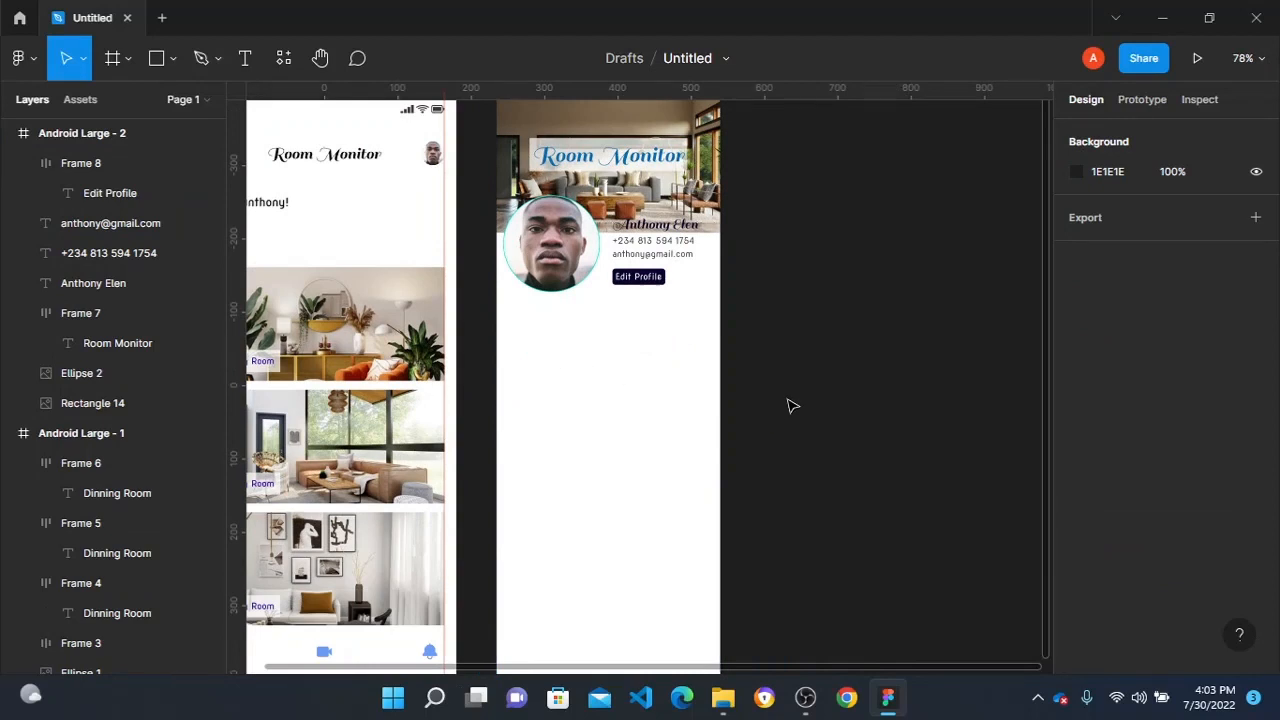
- Search the Iconify plugin for "home" and import the outlined Ant Design home icon at height 24
{"action": "right_click", "coordinate": [800, 342]}
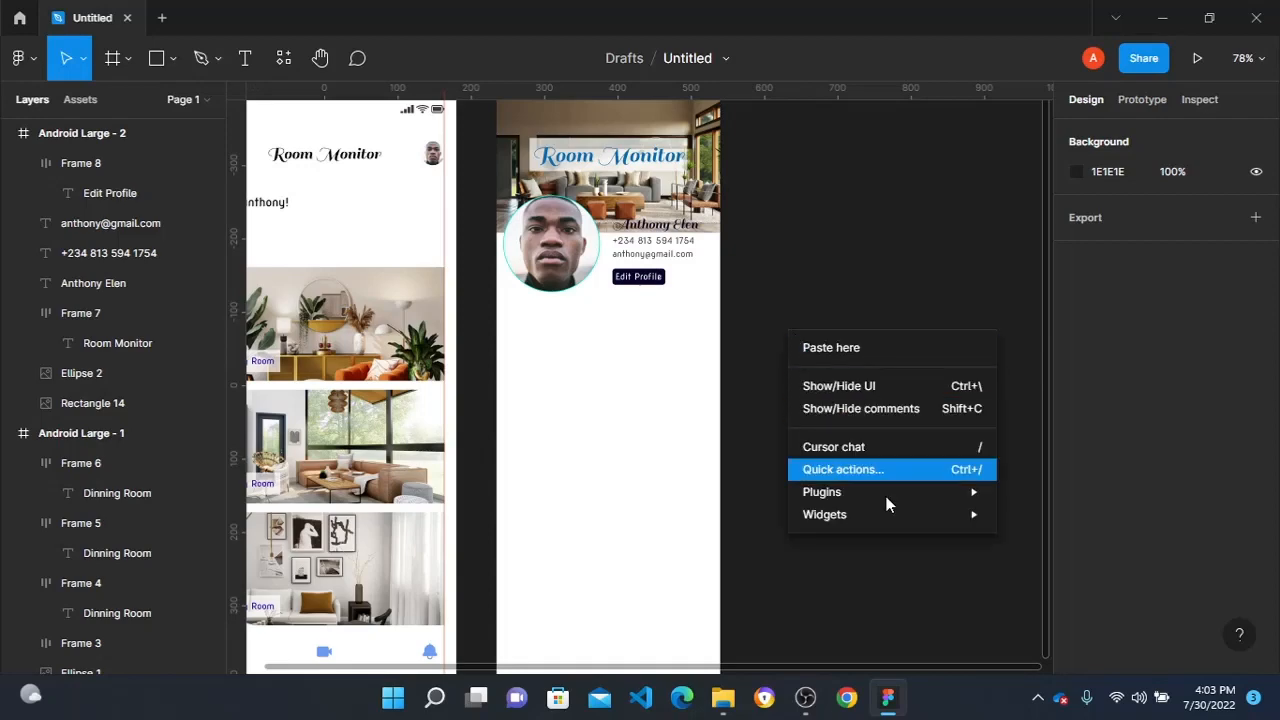
{"action": "mouse_move", "coordinate": [929, 490]}
{"action": "mouse_move", "coordinate": [1030, 447]}
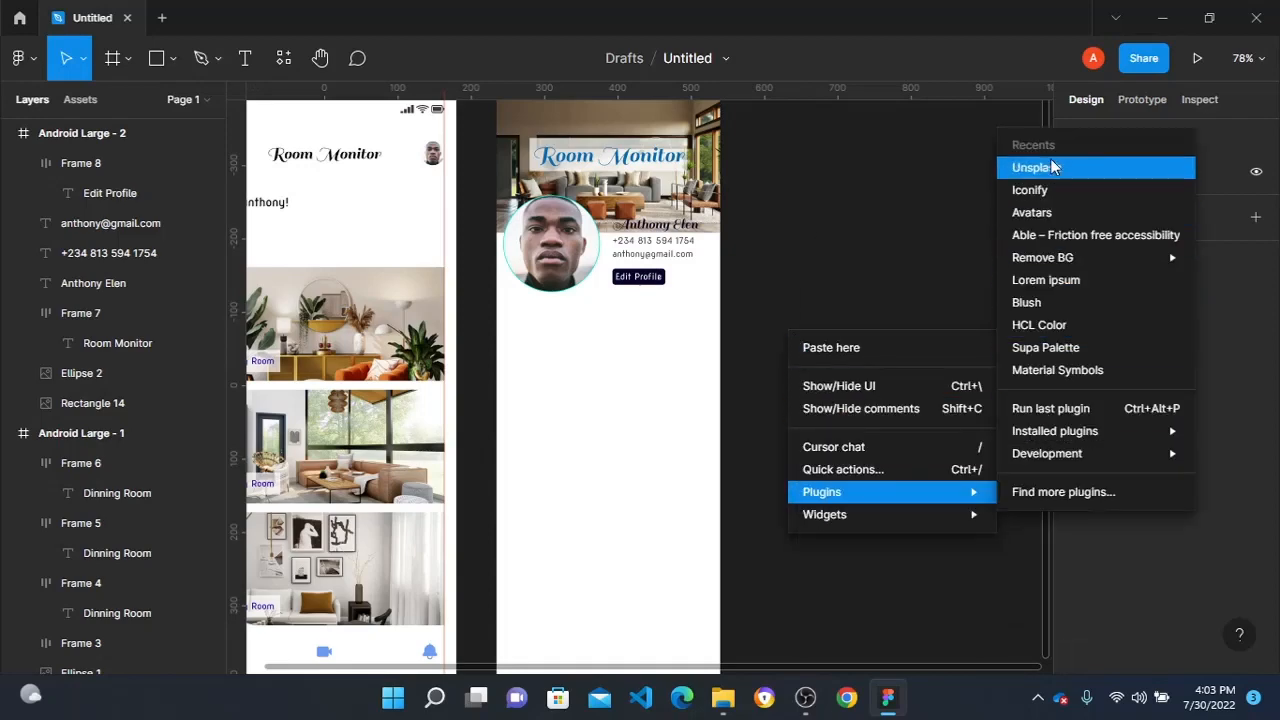
{"action": "left_click", "coordinate": [1040, 190]}
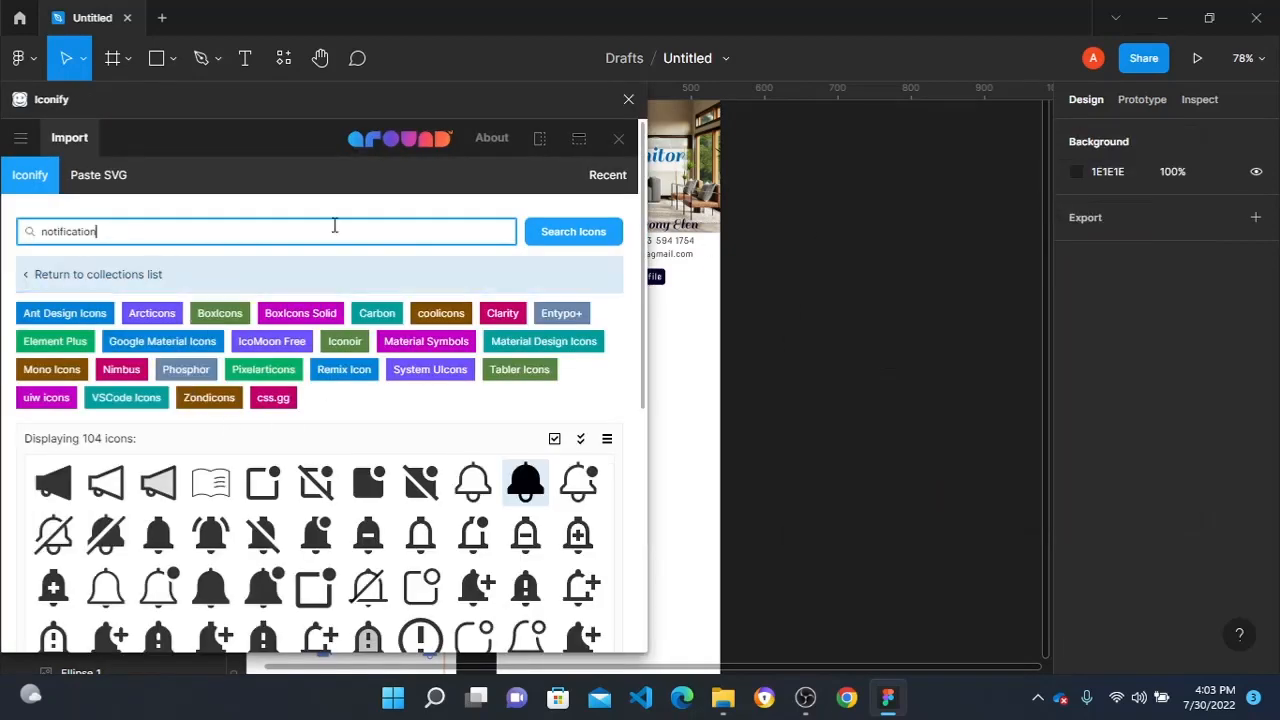
{"action": "left_click_drag", "start_coordinate": [184, 240], "coordinate": [4, 220]}
{"action": "type", "text": "home"}
{"action": "key", "text": "Return"}
{"action": "left_click", "coordinate": [158, 483]}
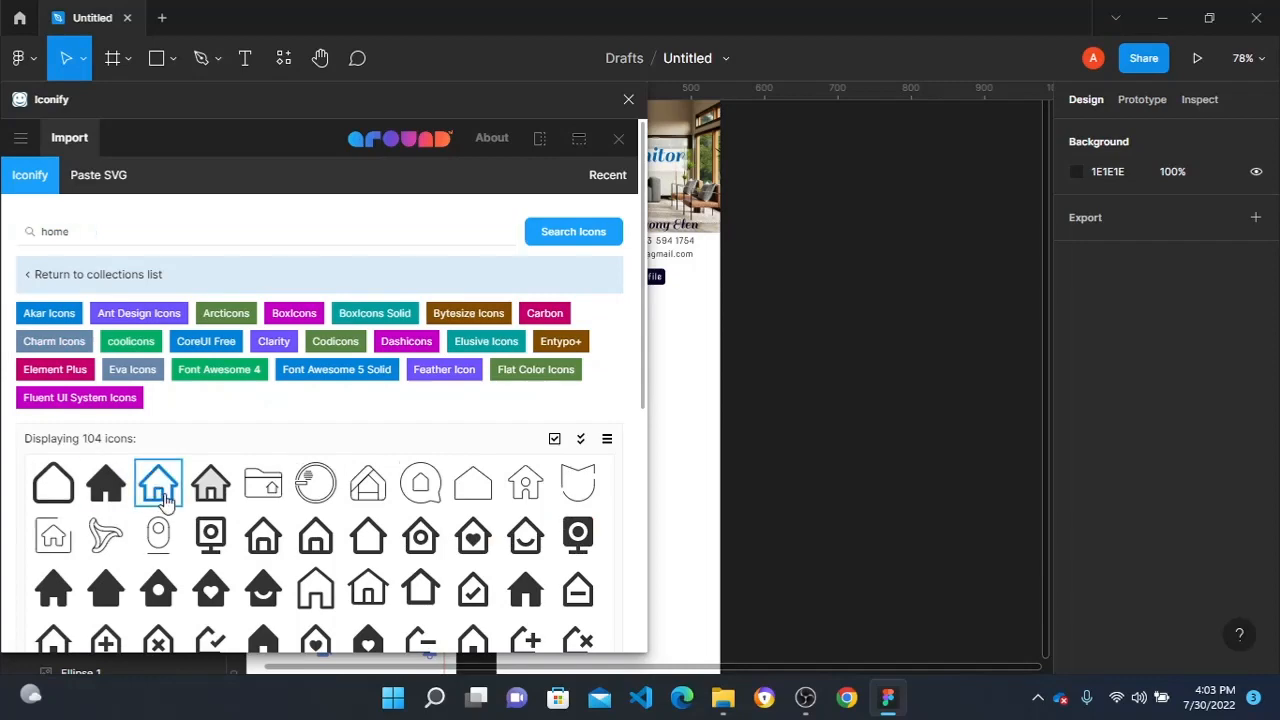
{"action": "scroll", "coordinate": [277, 486], "scroll_direction": "down", "scroll_amount": 5}
{"action": "left_click", "coordinate": [445, 623]}
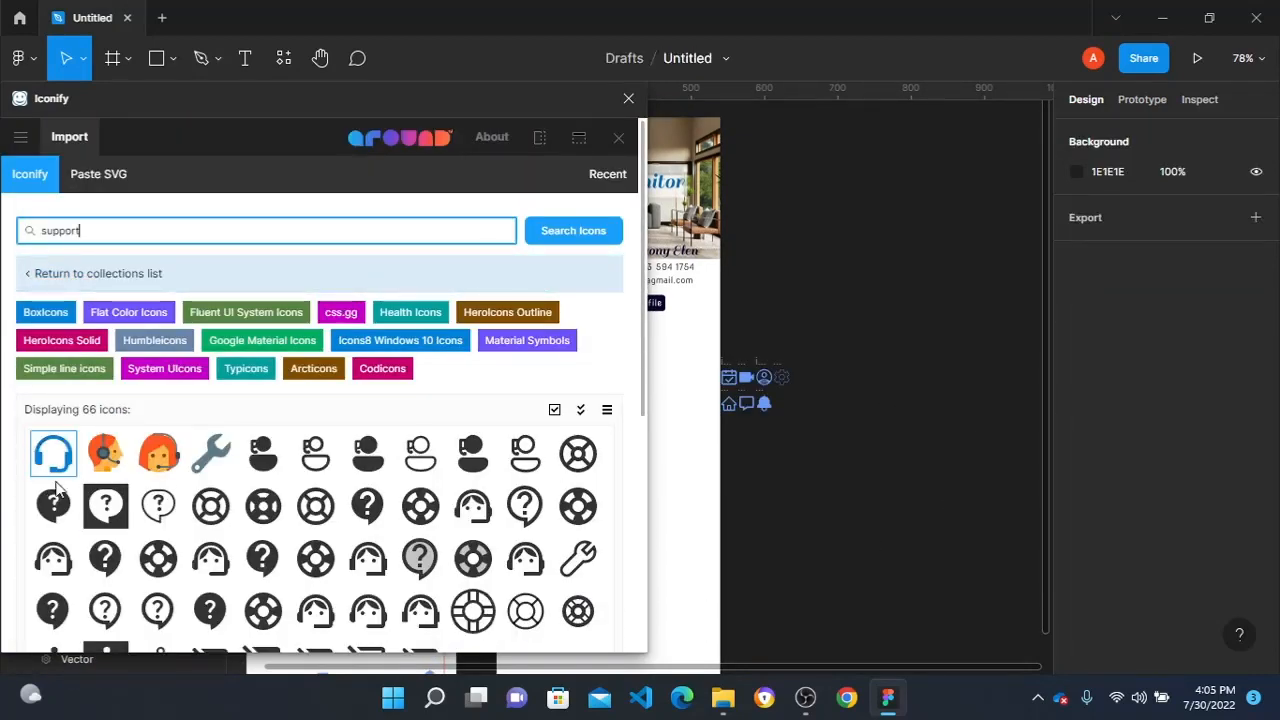
- Select the BoxIcons support headset icon in Iconify and import it at height 24
{"action": "left_click", "coordinate": [60, 476]}
{"action": "scroll", "coordinate": [60, 478], "scroll_direction": "down", "scroll_amount": 5}
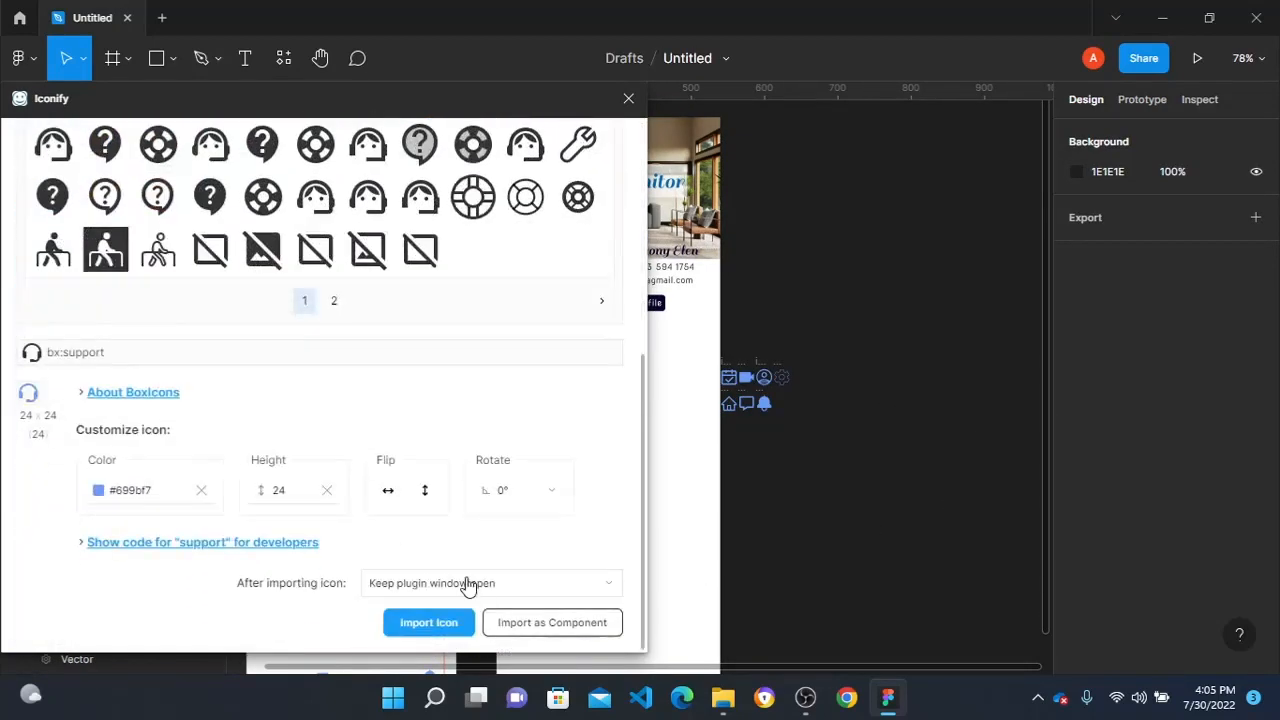
{"action": "left_click", "coordinate": [428, 622]}
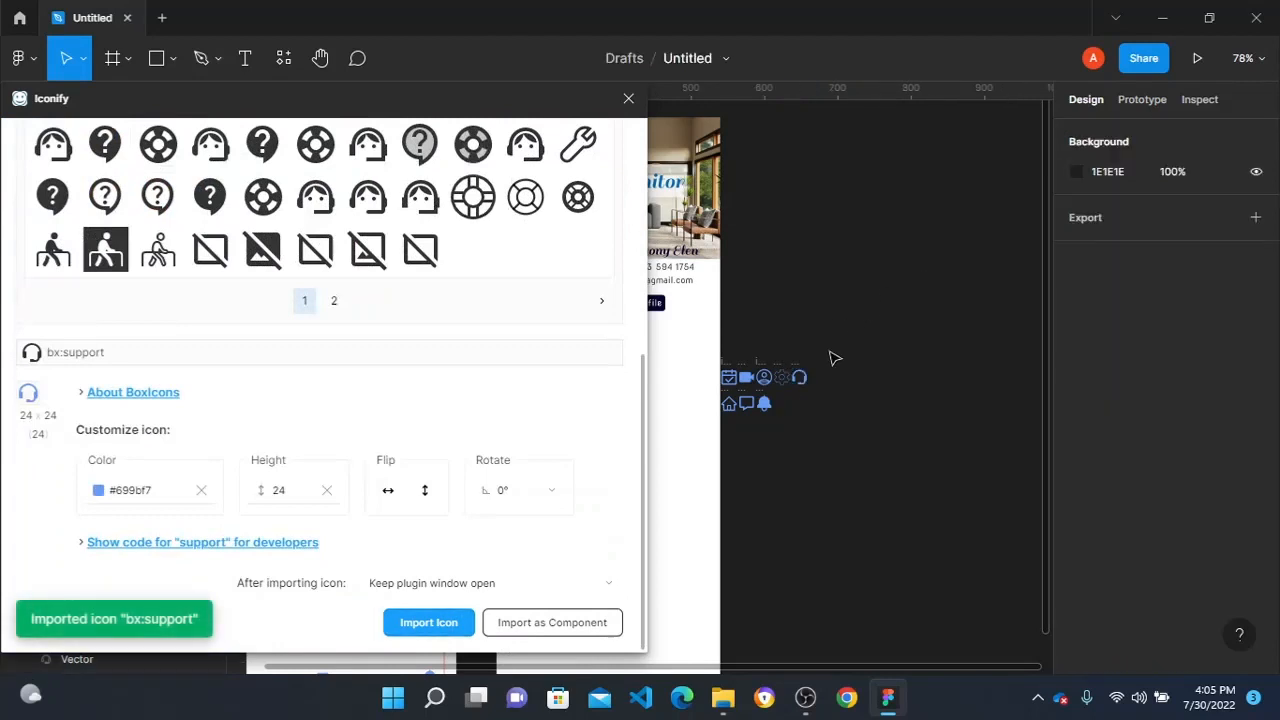
- Move the home icon out of the imported icon group to the empty canvas above the support icon
{"action": "scroll", "coordinate": [751, 360], "scroll_direction": "up", "scroll_amount": 5}
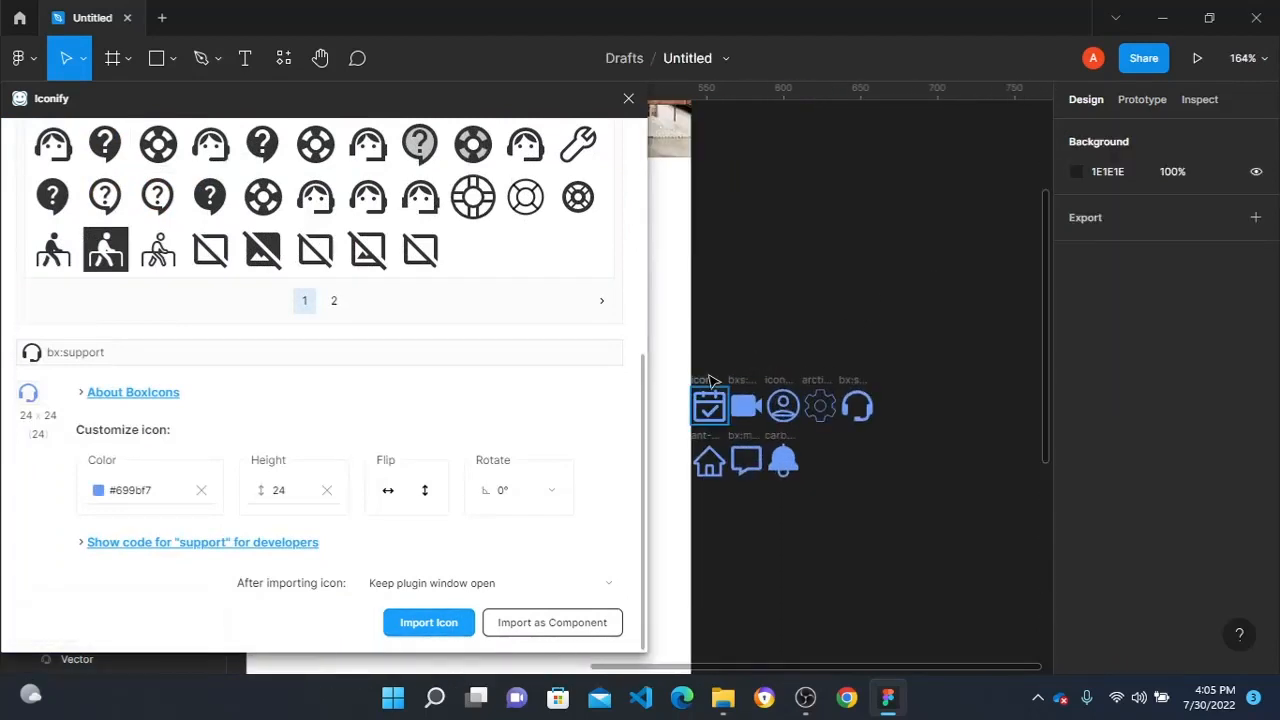
{"action": "left_click_drag", "start_coordinate": [722, 432], "coordinate": [863, 157]}
{"action": "scroll", "coordinate": [863, 177], "scroll_direction": "right", "scroll_amount": 5}
{"action": "left_click", "coordinate": [768, 204]}
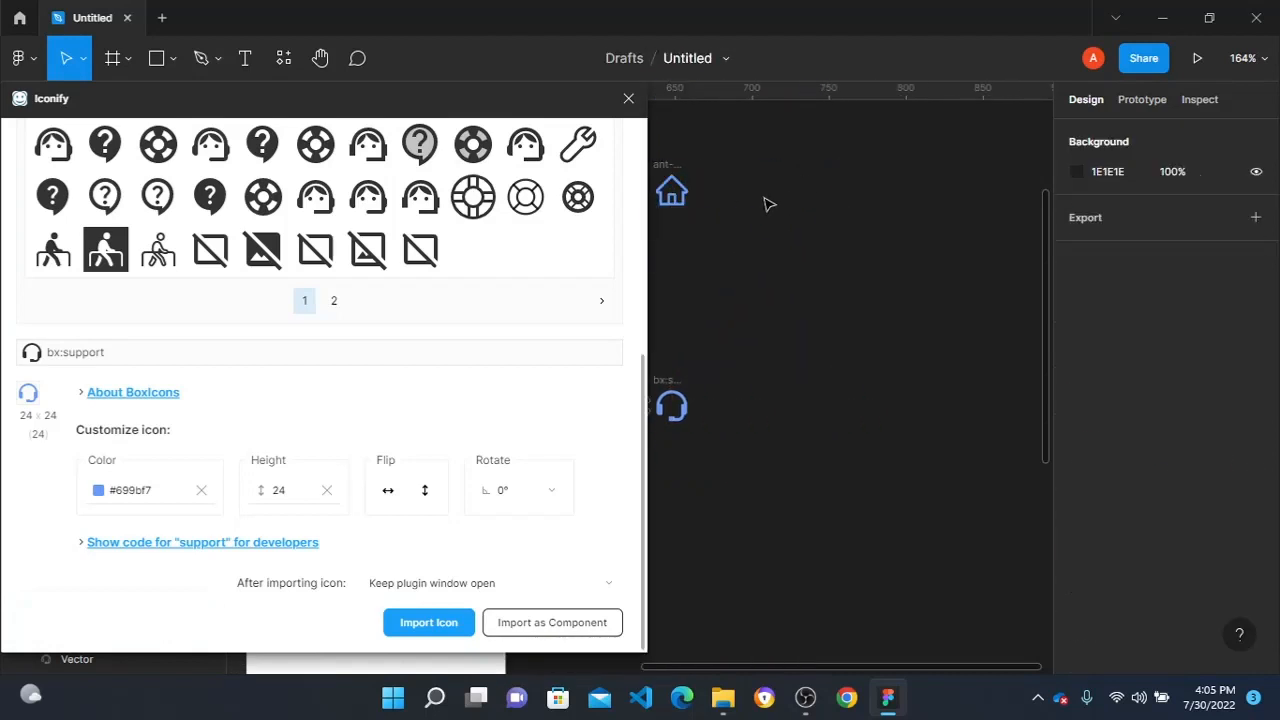
- Add the text "Home" beside the home icon at X 712, Y -198 and set its font size to 14
{"action": "key", "text": "t"}
{"action": "left_click", "coordinate": [770, 180]}
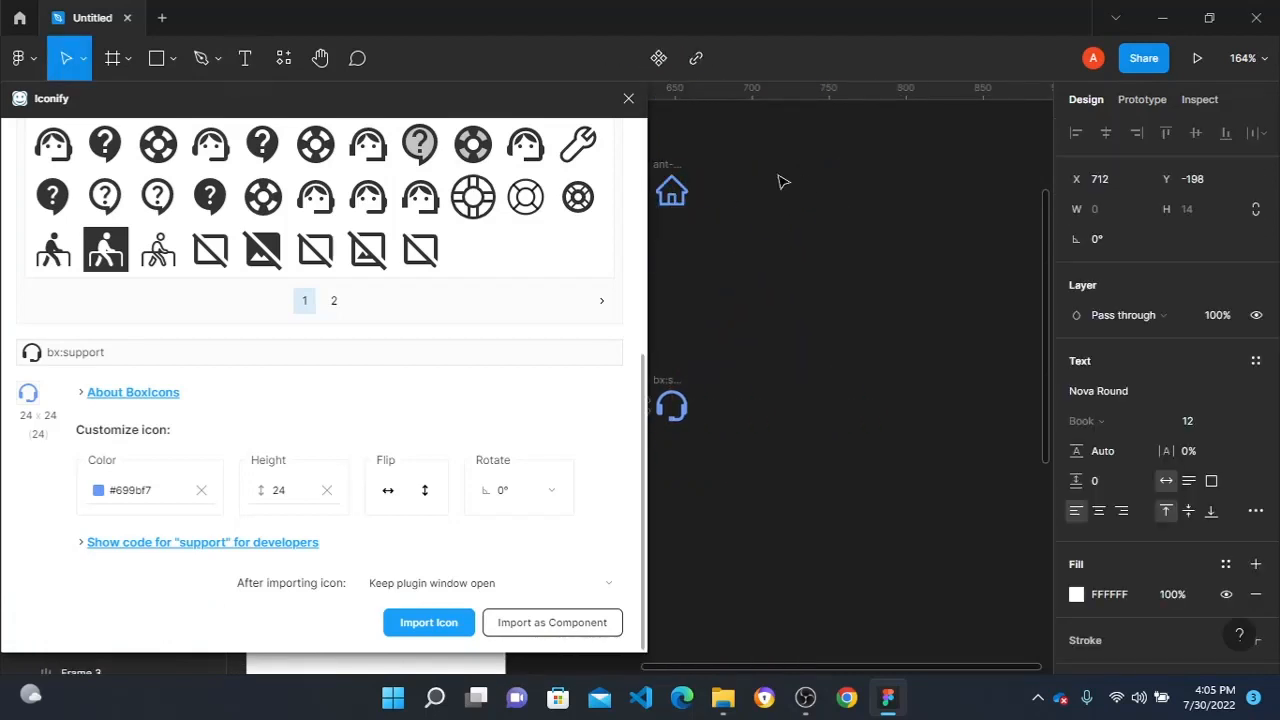
{"action": "type", "text": "Home"}
{"action": "key", "text": "Escape"}
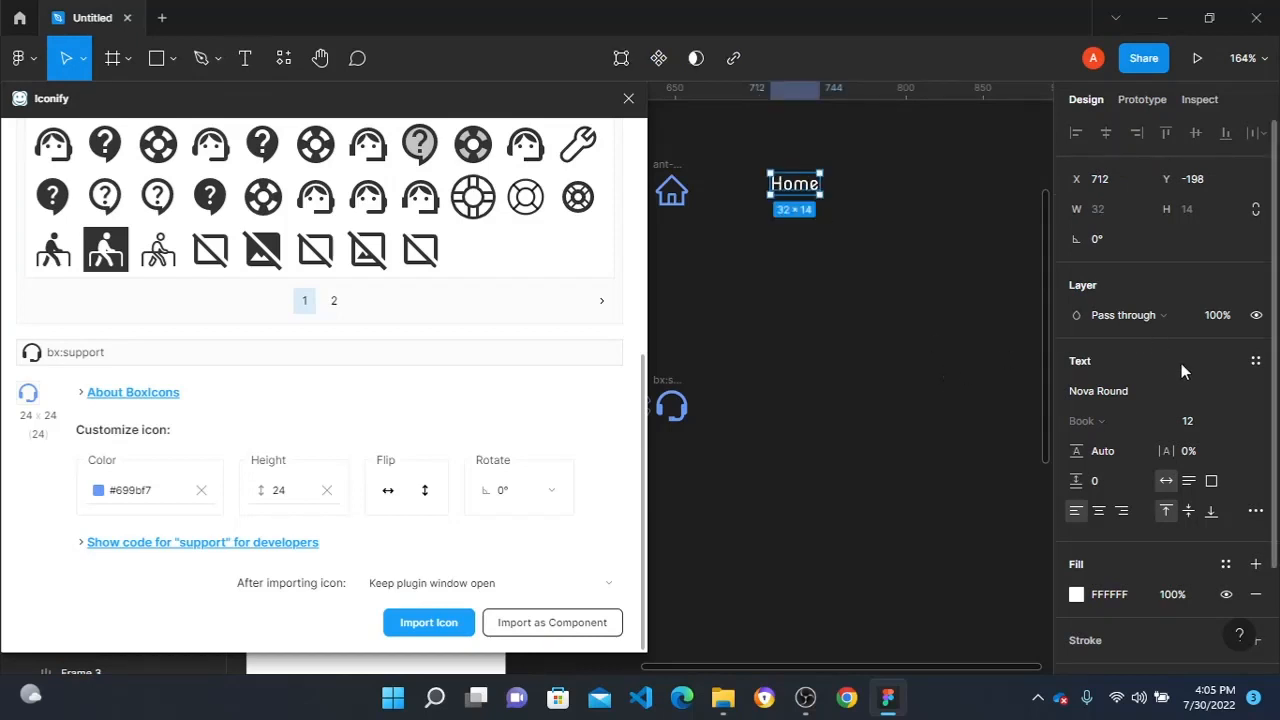
{"action": "left_click", "coordinate": [914, 366]}
{"action": "left_click", "coordinate": [794, 183]}
{"action": "left_click", "coordinate": [1242, 422]}
{"action": "left_click", "coordinate": [1238, 400]}
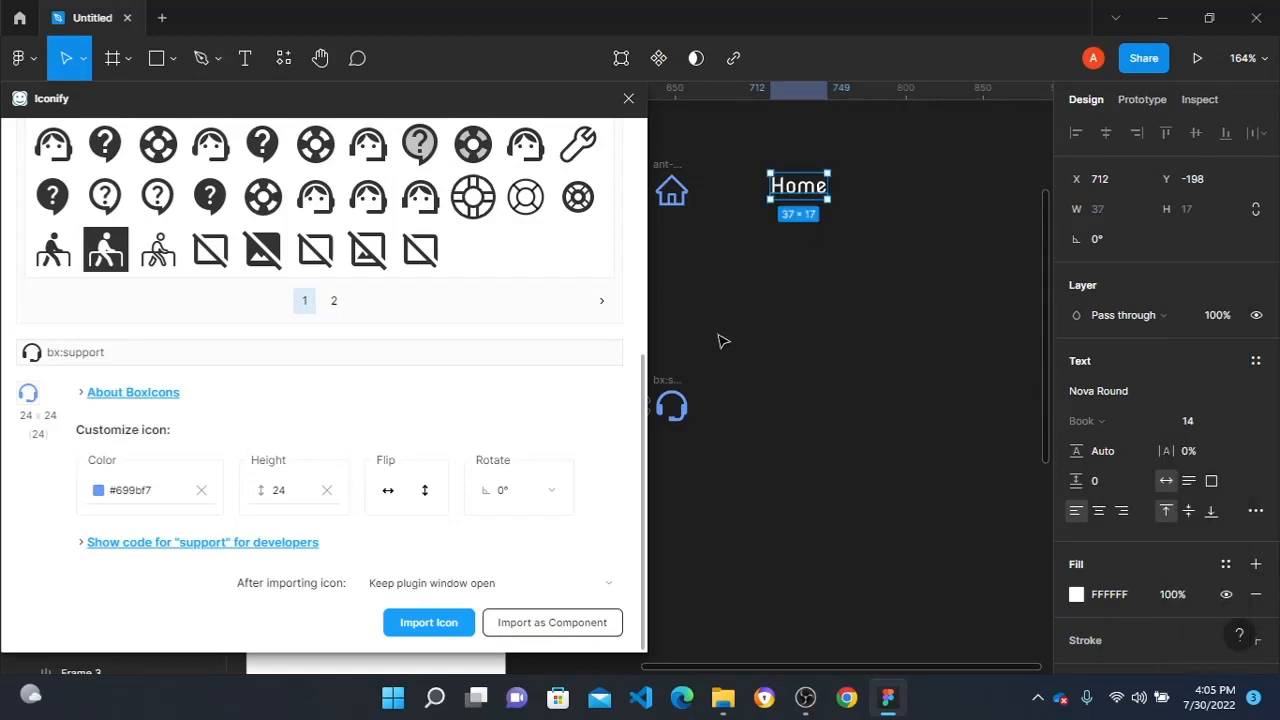
- Group the home icon and its "Home" text into a horizontal auto layout with 24 spacing between them
{"action": "left_click_drag", "start_coordinate": [934, 146], "coordinate": [661, 253]}
{"action": "key", "text": "shift+a"}
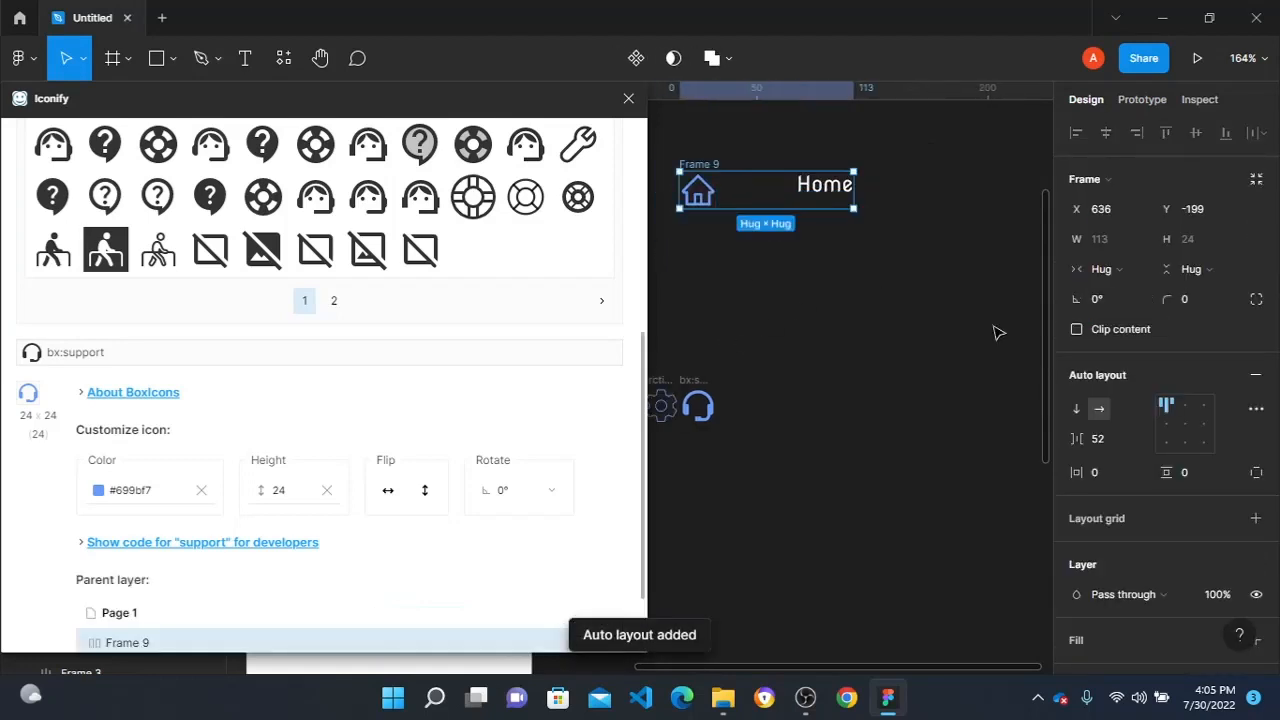
{"action": "left_click", "coordinate": [1115, 440]}
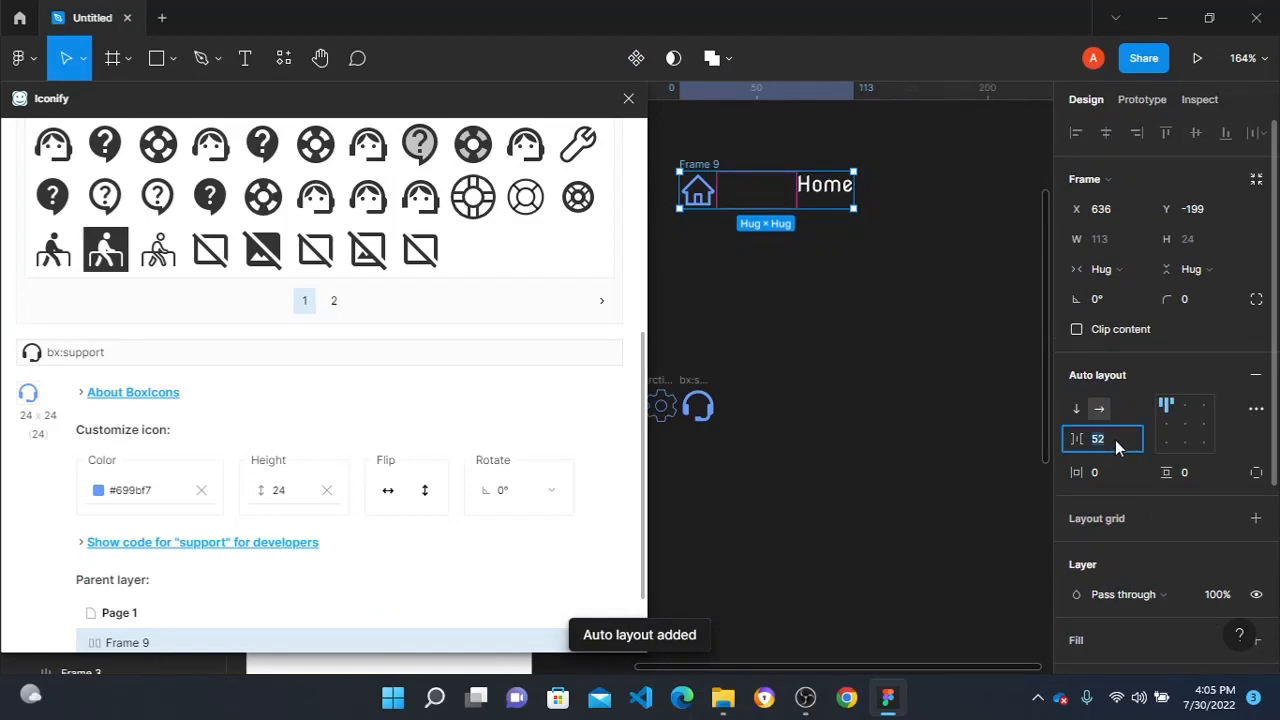
{"action": "type", "text": "24"}
{"action": "left_click", "coordinate": [814, 249]}
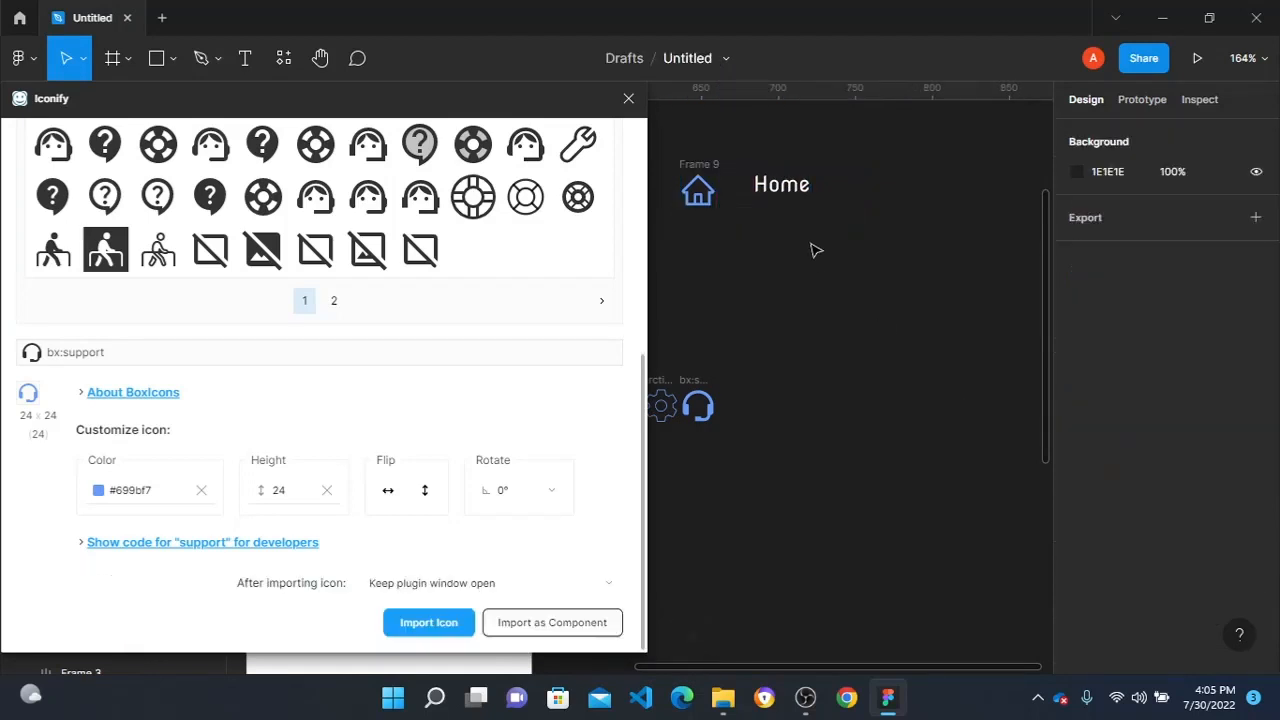
- Align the Home row's contents to the left centre and set its vertical padding to 12 and horizontal padding to 24
{"action": "left_click", "coordinate": [703, 172]}
{"action": "left_click", "coordinate": [1170, 428]}
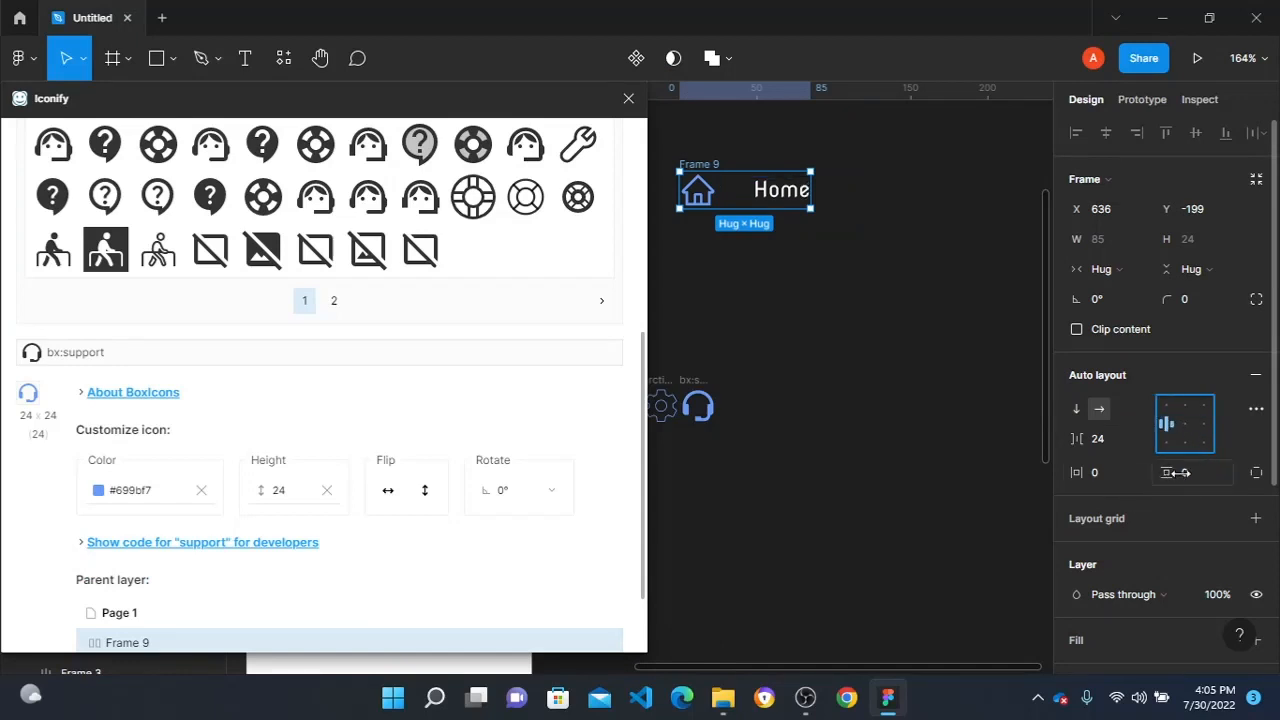
{"action": "left_click", "coordinate": [1194, 470]}
{"action": "type", "text": "12"}
{"action": "left_click", "coordinate": [1120, 473]}
{"action": "type", "text": "2"}
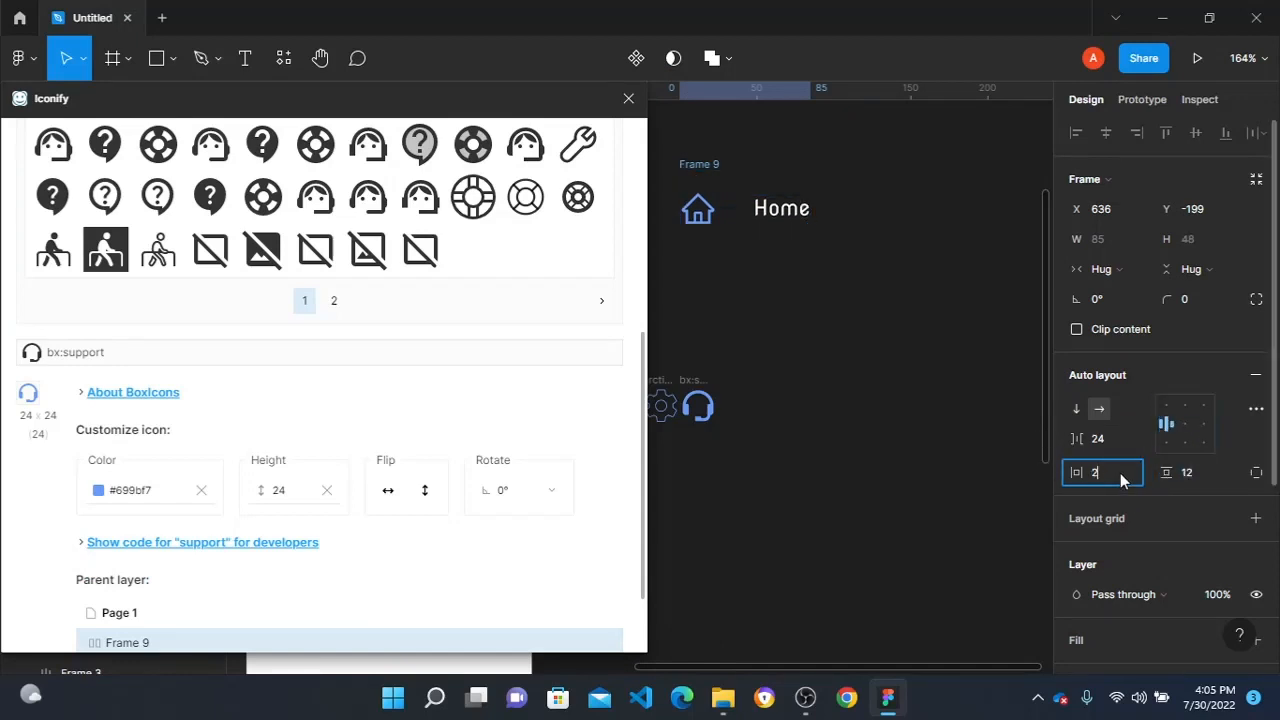
{"action": "type", "text": "4"}
{"action": "key", "text": "Return"}
{"action": "left_click", "coordinate": [808, 249]}
- Wrap the Home row in an outer vertical auto layout frame and select the row inside it
{"action": "left_click", "coordinate": [787, 224]}
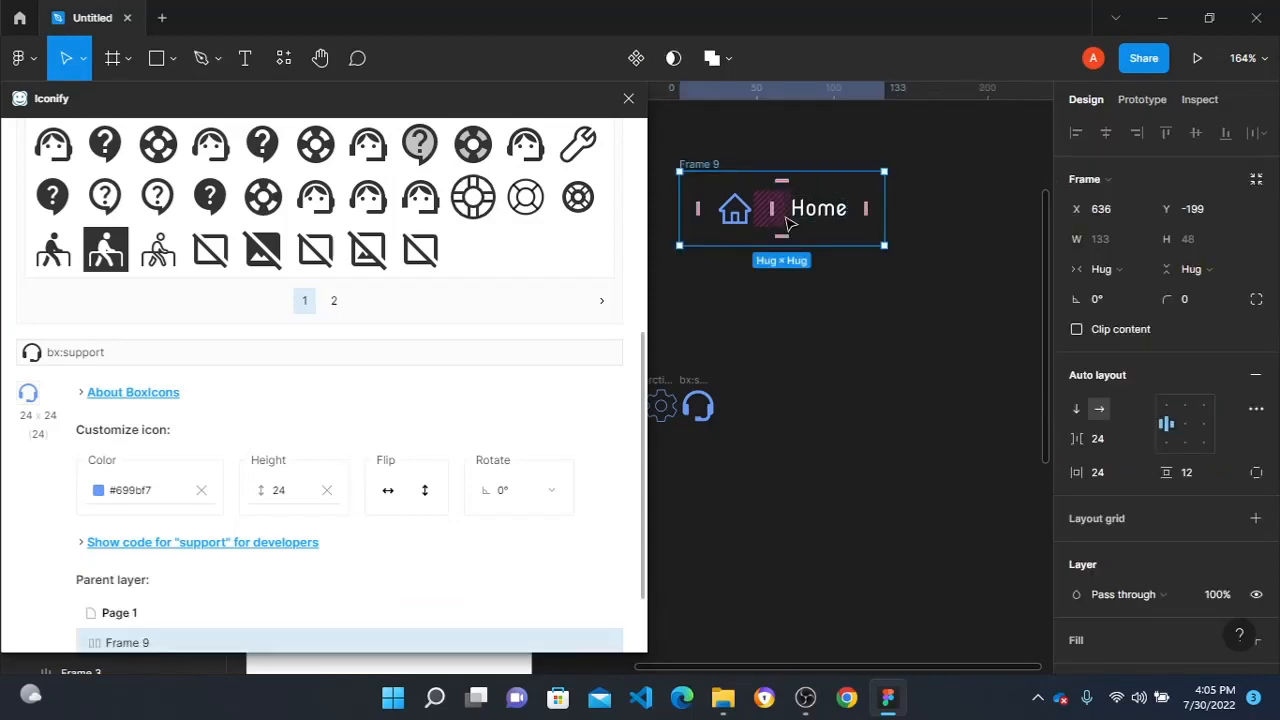
{"action": "key", "text": "shift+a"}
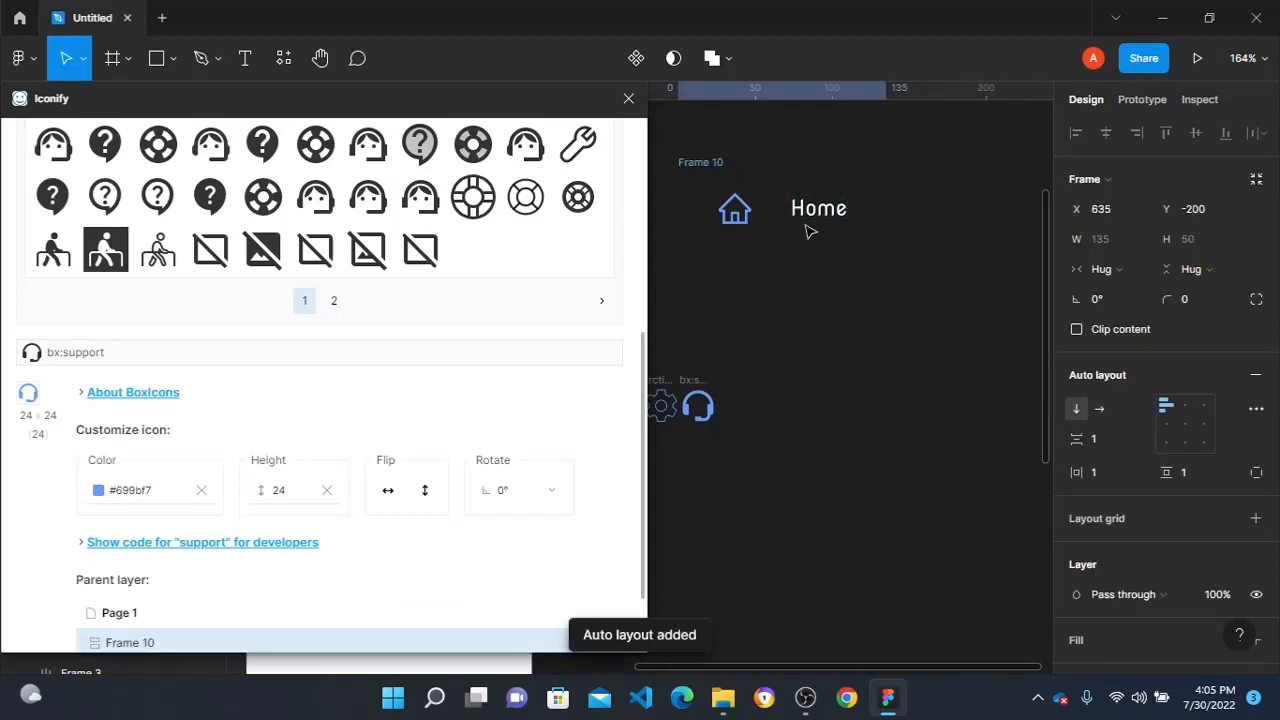
{"action": "left_click", "coordinate": [858, 266]}
{"action": "left_click", "coordinate": [800, 193]}
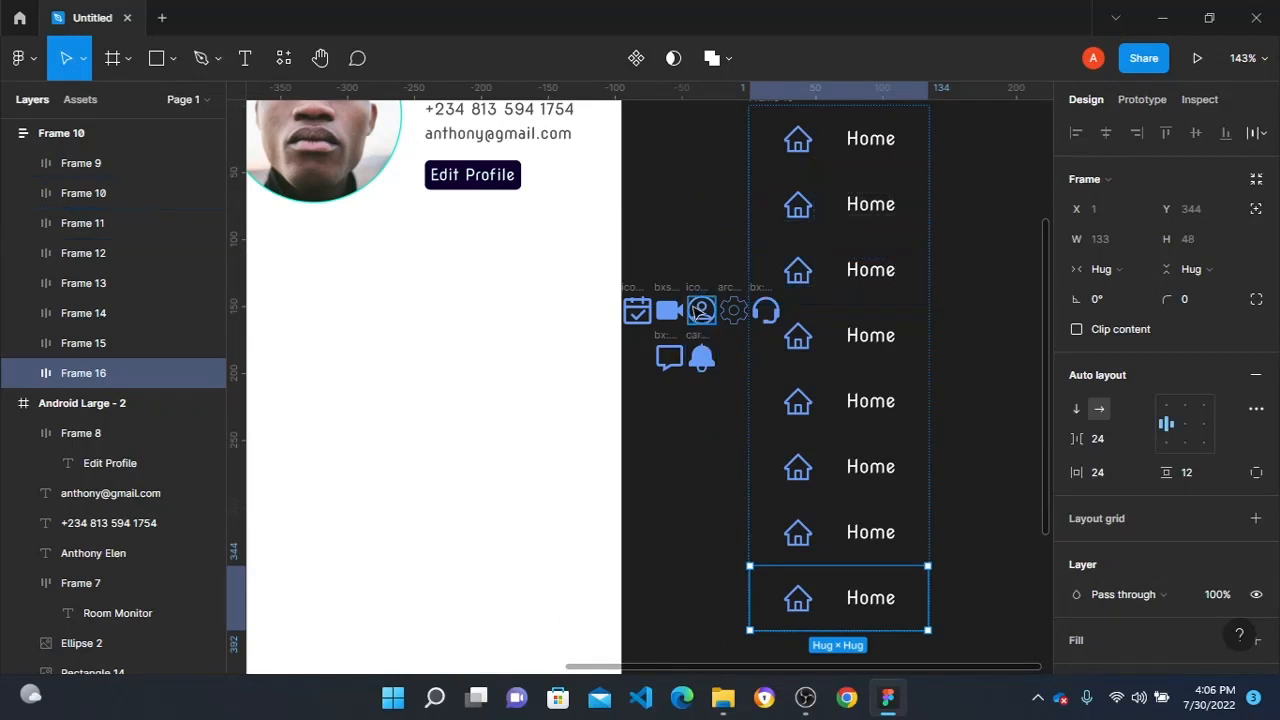
- Replace the home icon in the second menu row with the circled profile icon
{"action": "left_click", "coordinate": [691, 296]}
{"action": "left_click_drag", "start_coordinate": [691, 293], "coordinate": [862, 204]}
{"action": "left_click", "coordinate": [812, 204]}
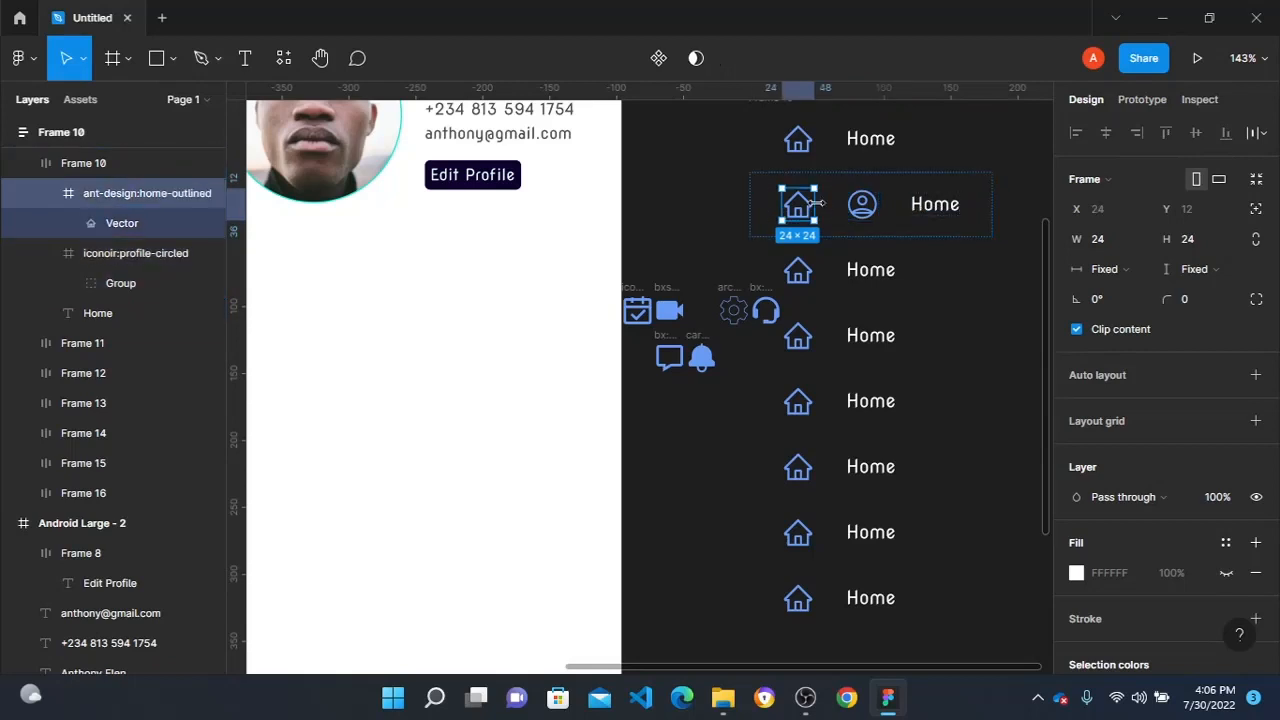
{"action": "key", "text": "Delete"}
- Change the second menu row's label to "My Profile"
{"action": "left_click", "coordinate": [866, 204]}
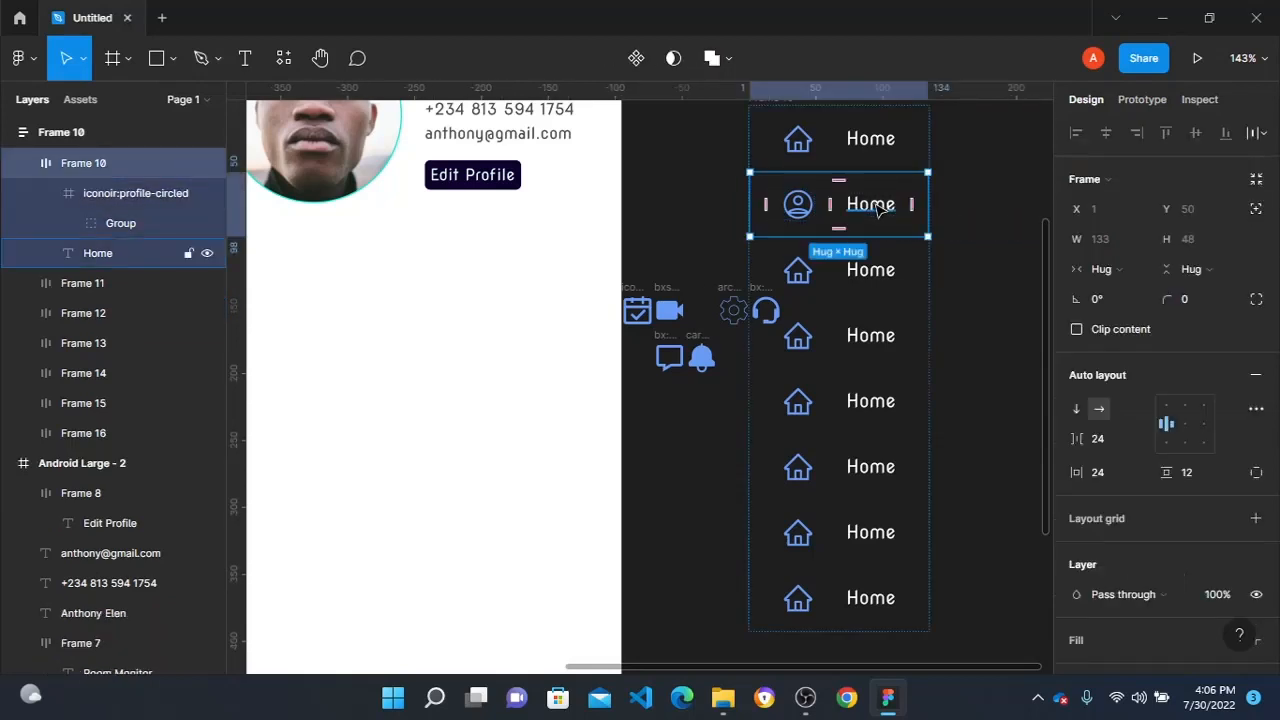
{"action": "double_click", "coordinate": [877, 205]}
{"action": "double_click", "coordinate": [875, 205]}
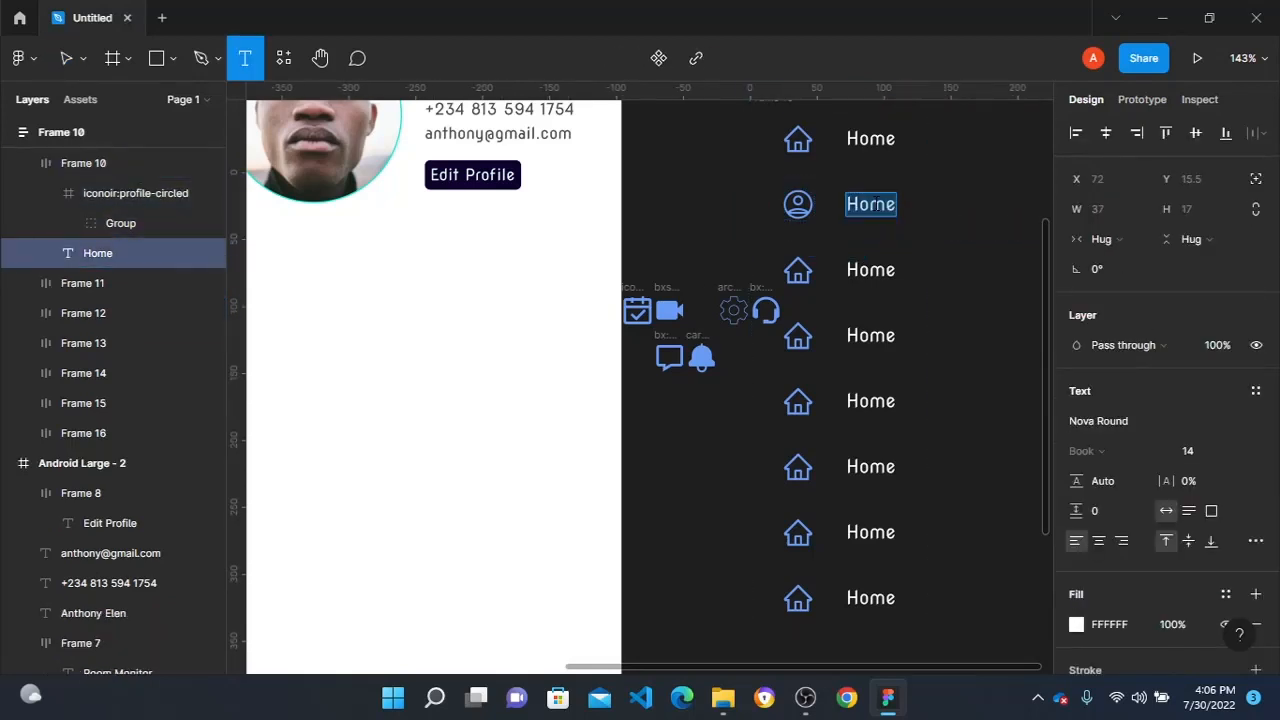
{"action": "type", "text": "My "}
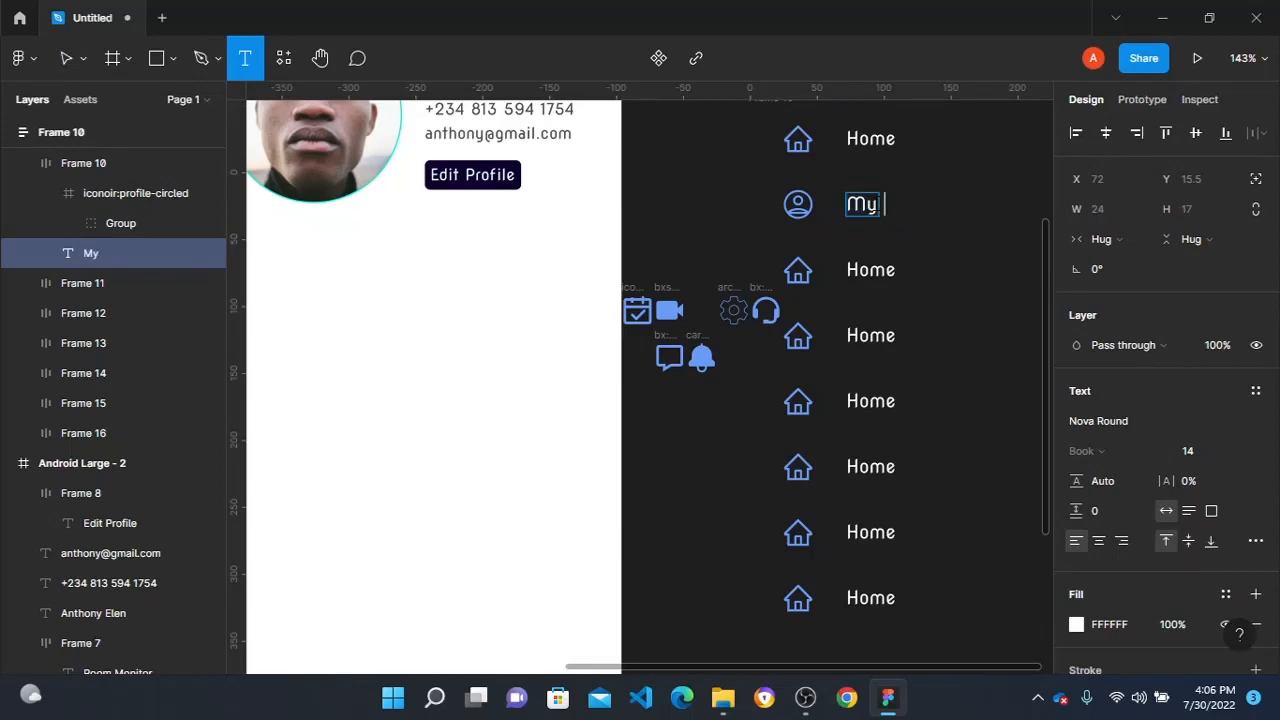
{"action": "type", "text": "Profile"}
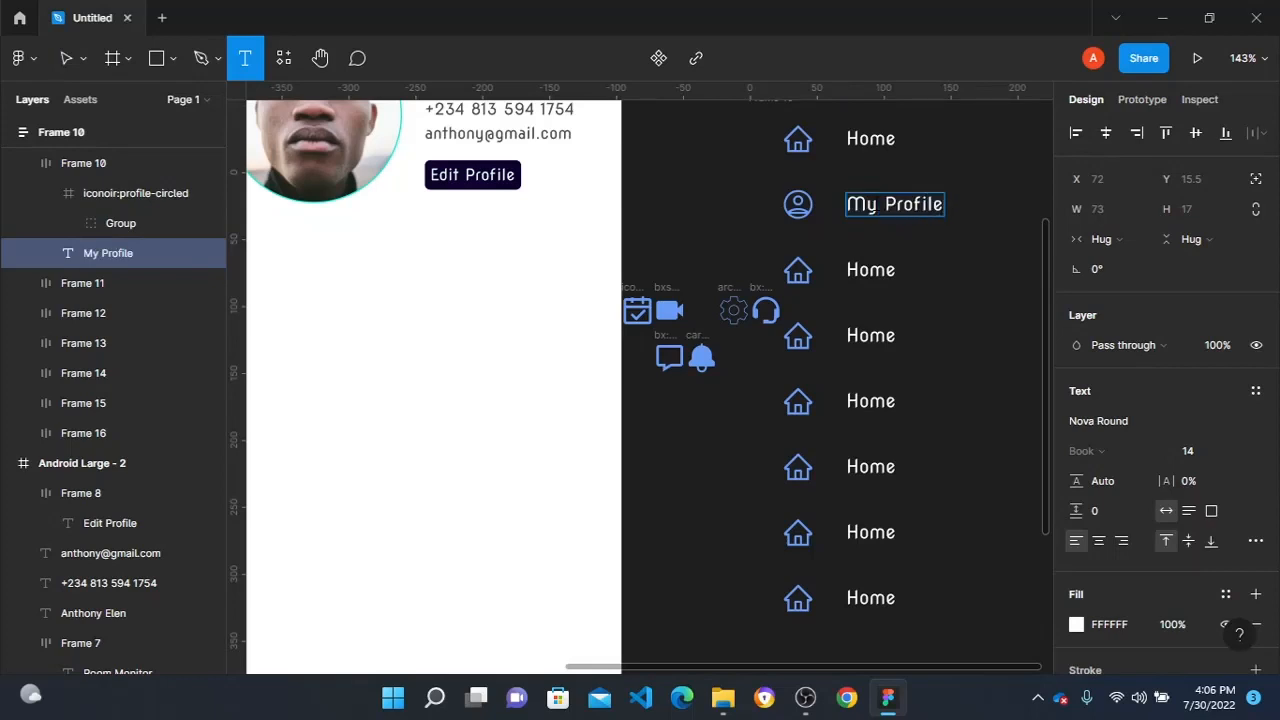
{"action": "left_click", "coordinate": [968, 330]}
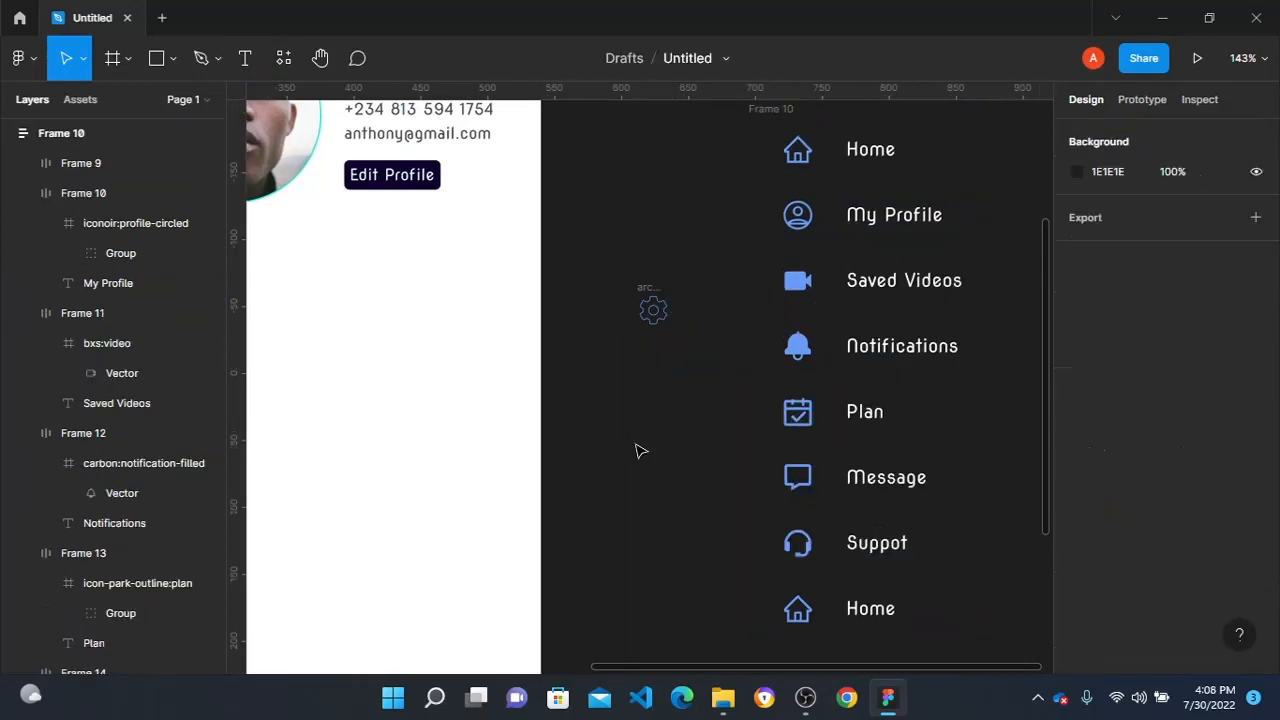
- Replace the home icon in the last menu row with the settings gear icon
{"action": "mouse_move", "coordinate": [651, 296]}
{"action": "left_mouse_down"}
{"action": "mouse_move", "coordinate": [757, 381]}
{"action": "mouse_move", "coordinate": [836, 625]}
{"action": "mouse_move", "coordinate": [845, 618]}
{"action": "left_mouse_up"}
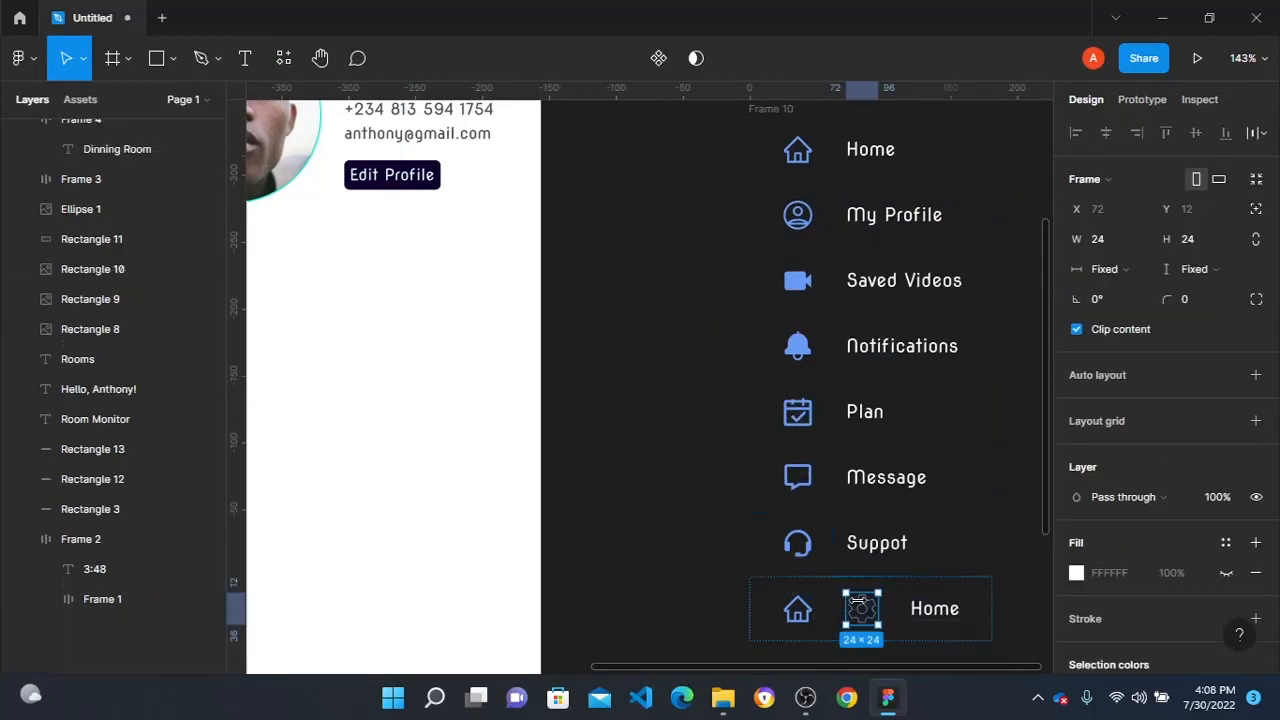
{"action": "left_click", "coordinate": [792, 600]}
{"action": "key", "text": "Delete"}
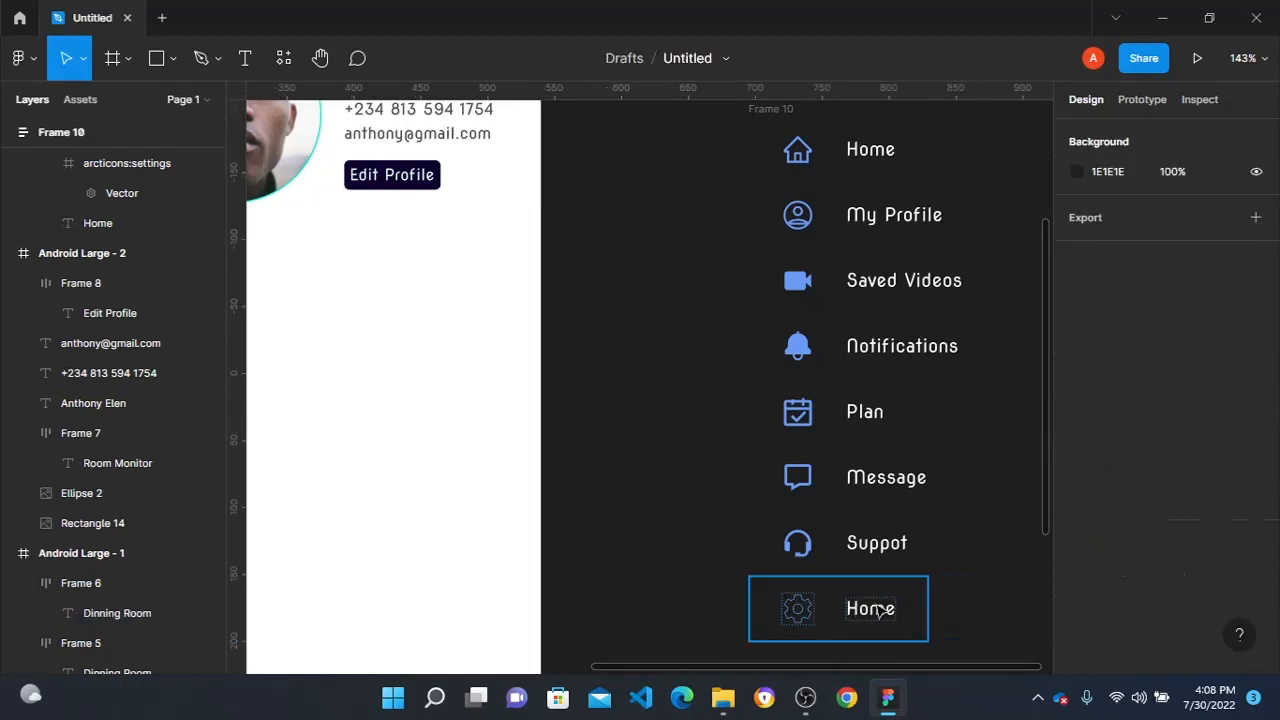
- Change the last menu row's label to "Settings"
{"action": "left_click", "coordinate": [877, 612]}
{"action": "double_click", "coordinate": [877, 612]}
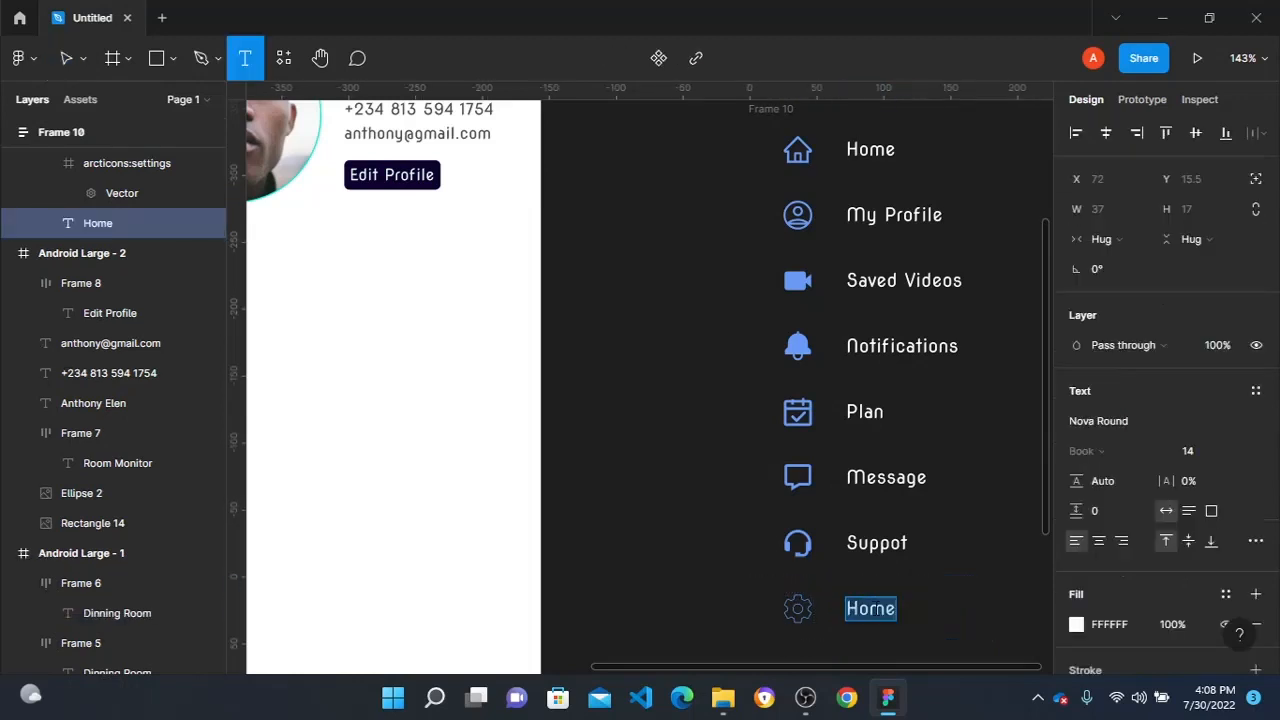
{"action": "type", "text": "Settings"}
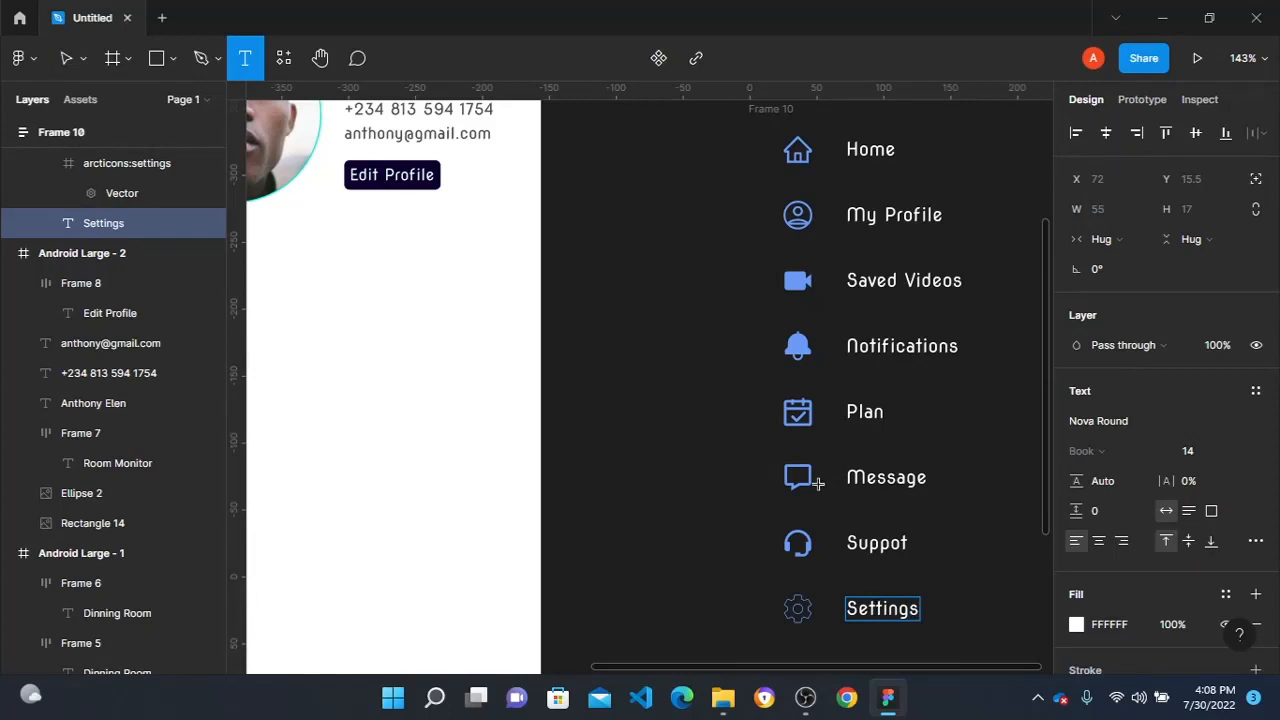
{"action": "key", "text": "Escape"}
{"action": "key", "text": "Escape"}
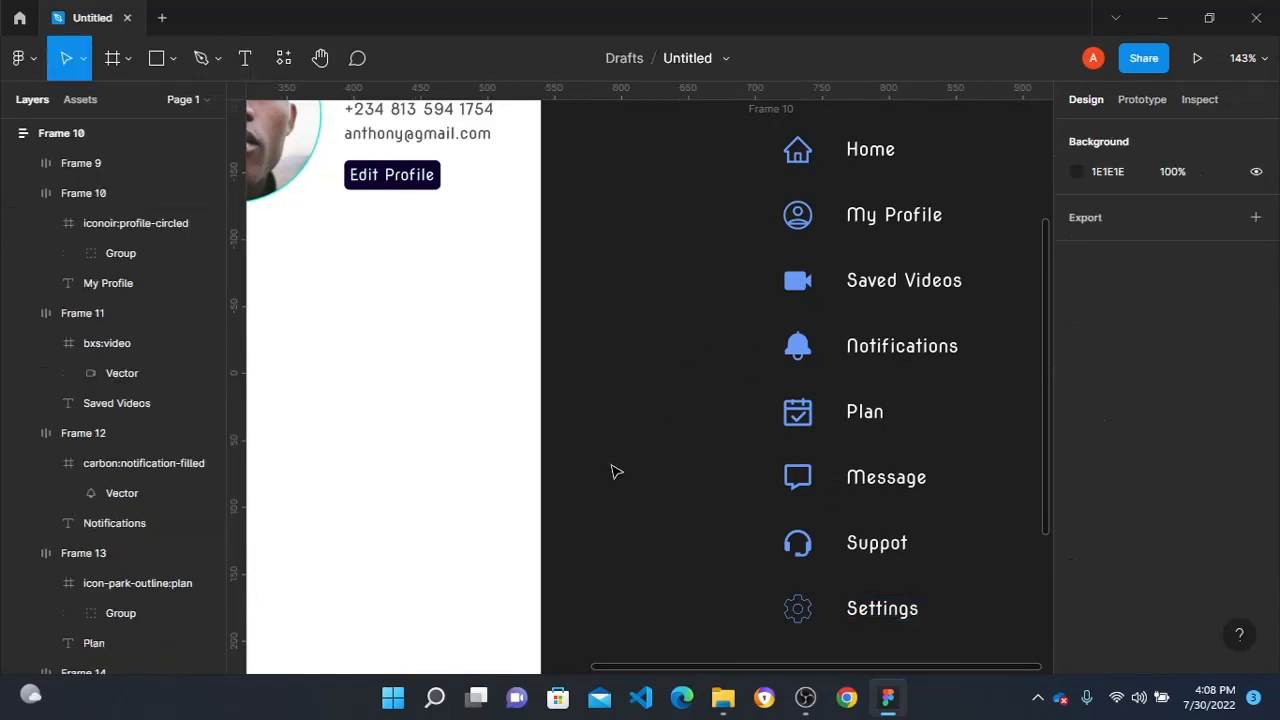
- Move the whole menu list into the profile screen below the avatar, at X 0, Y 335
{"action": "scroll", "coordinate": [640, 466], "scroll_direction": "down", "scroll_amount": 5, "text": "ctrl"}
{"action": "left_click_drag", "start_coordinate": [722, 286], "coordinate": [424, 375]}
{"action": "scroll", "coordinate": [426, 403], "scroll_direction": "up", "scroll_amount": 1, "text": "ctrl"}
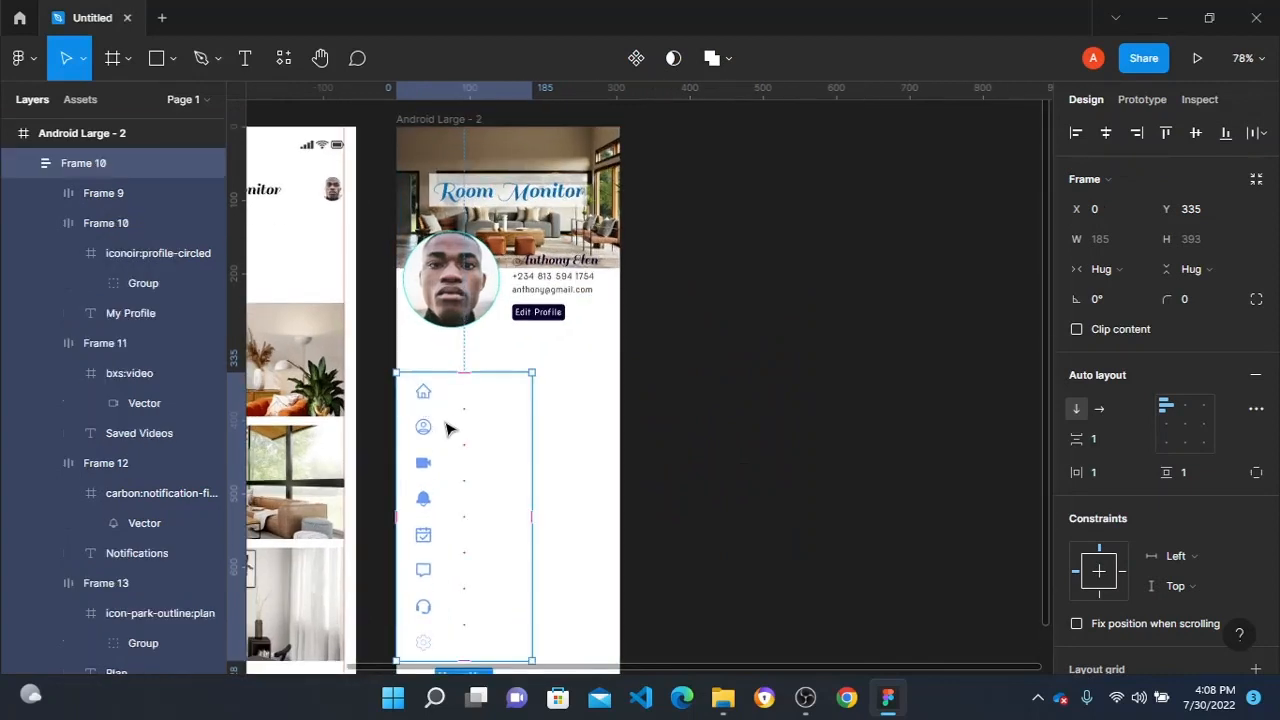
{"action": "left_click", "coordinate": [567, 601]}
- Add the text "App version 0.0.1" below the Settings row on the profile screen at X 36, Y 728
{"action": "scroll", "coordinate": [567, 601], "scroll_direction": "down", "scroll_amount": 2, "text": "ctrl"}
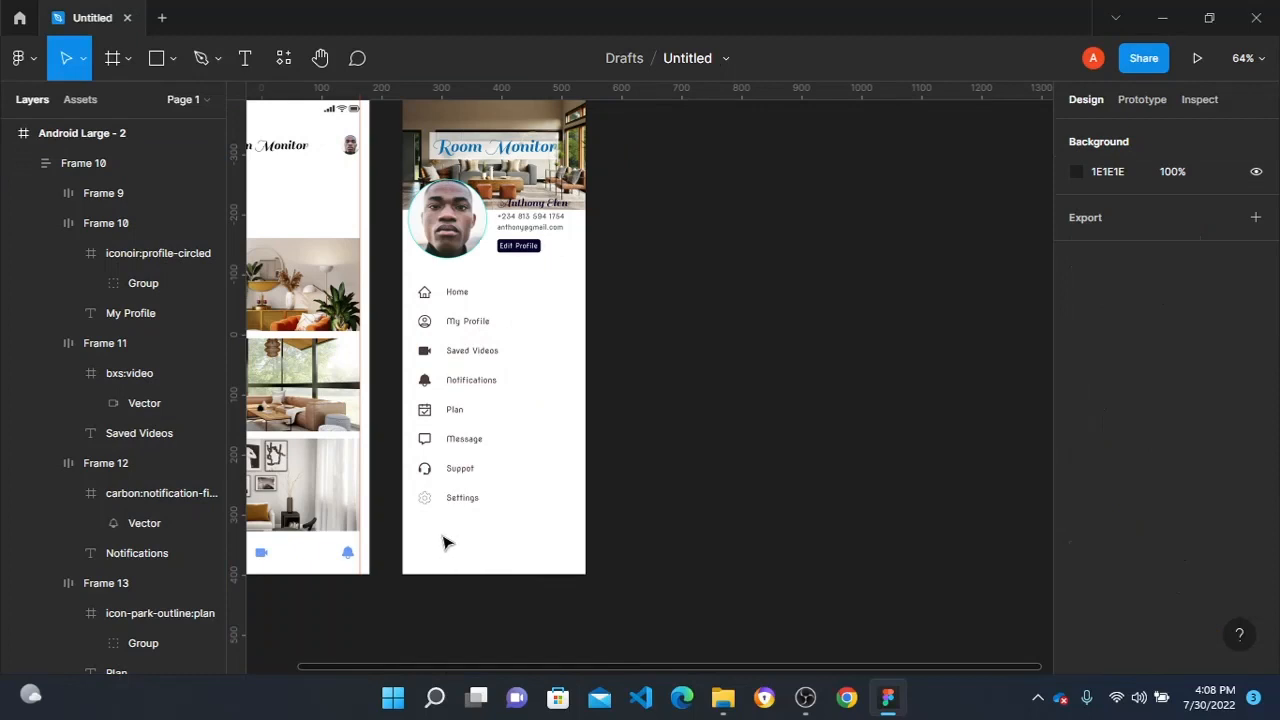
{"action": "key", "text": "t"}
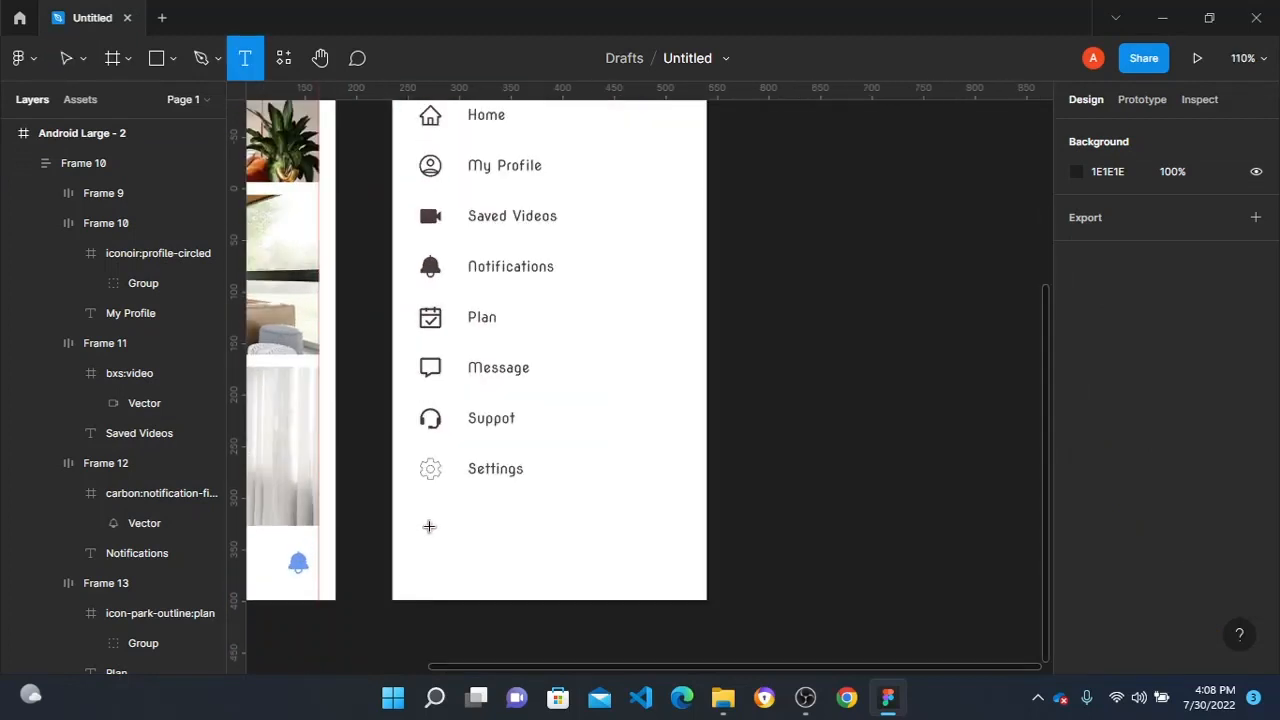
{"action": "left_click", "coordinate": [429, 526]}
{"action": "type", "text": "Ap"}
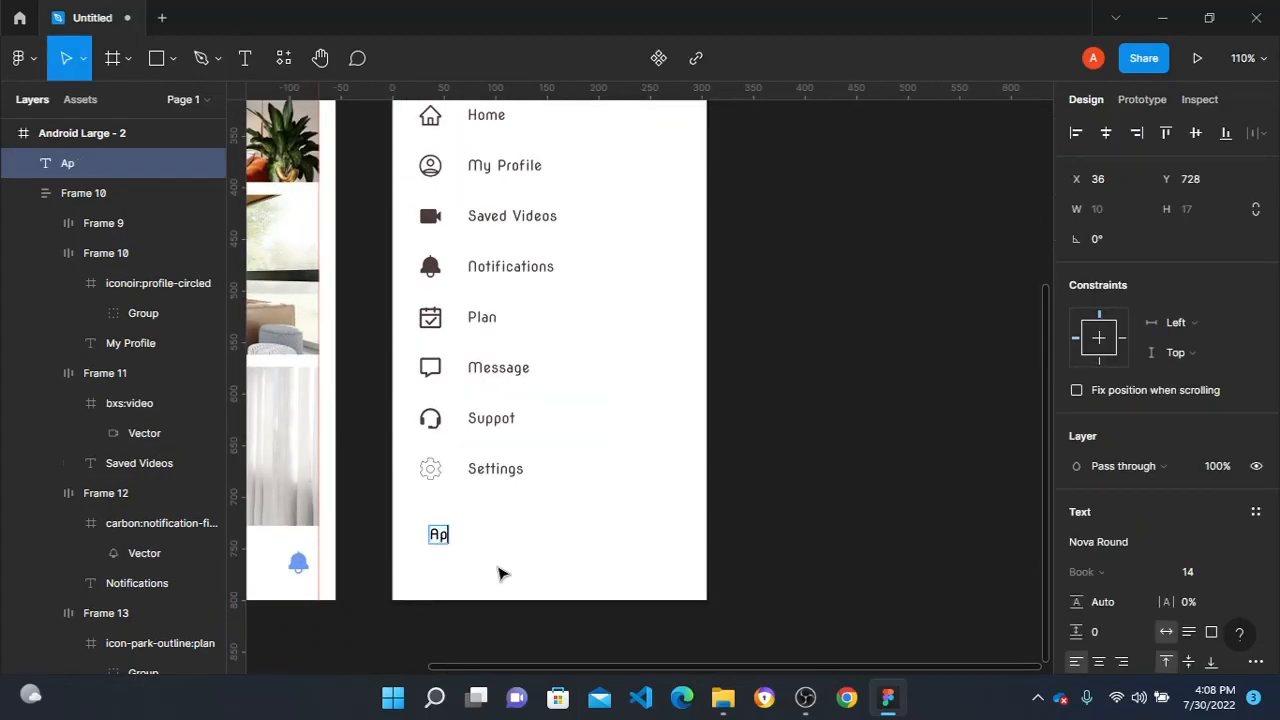
{"action": "type", "text": "p Version"}
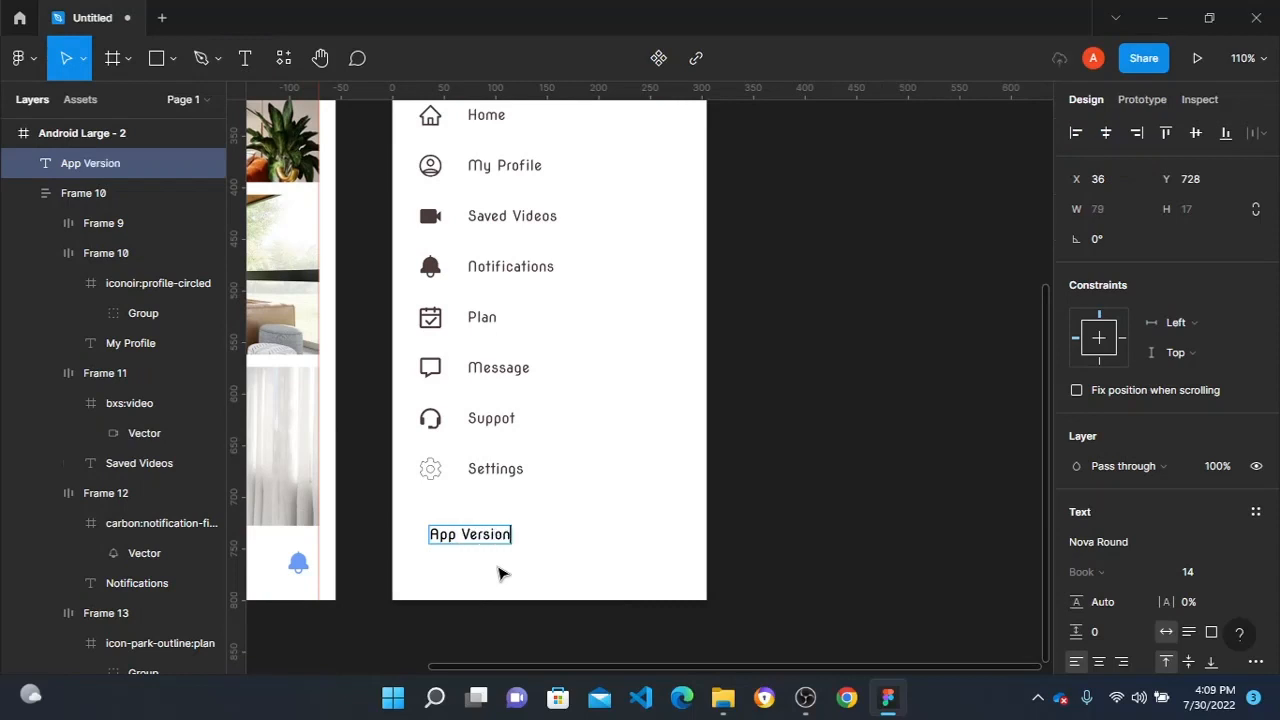
{"action": "key", "text": "BackSpace"}
{"action": "key", "text": "BackSpace"}
{"action": "key", "text": "BackSpace"}
{"action": "key", "text": "BackSpace"}
{"action": "key", "text": "BackSpace"}
{"action": "key", "text": "BackSpace"}
{"action": "key", "text": "BackSpace"}
{"action": "type", "text": "ve"}
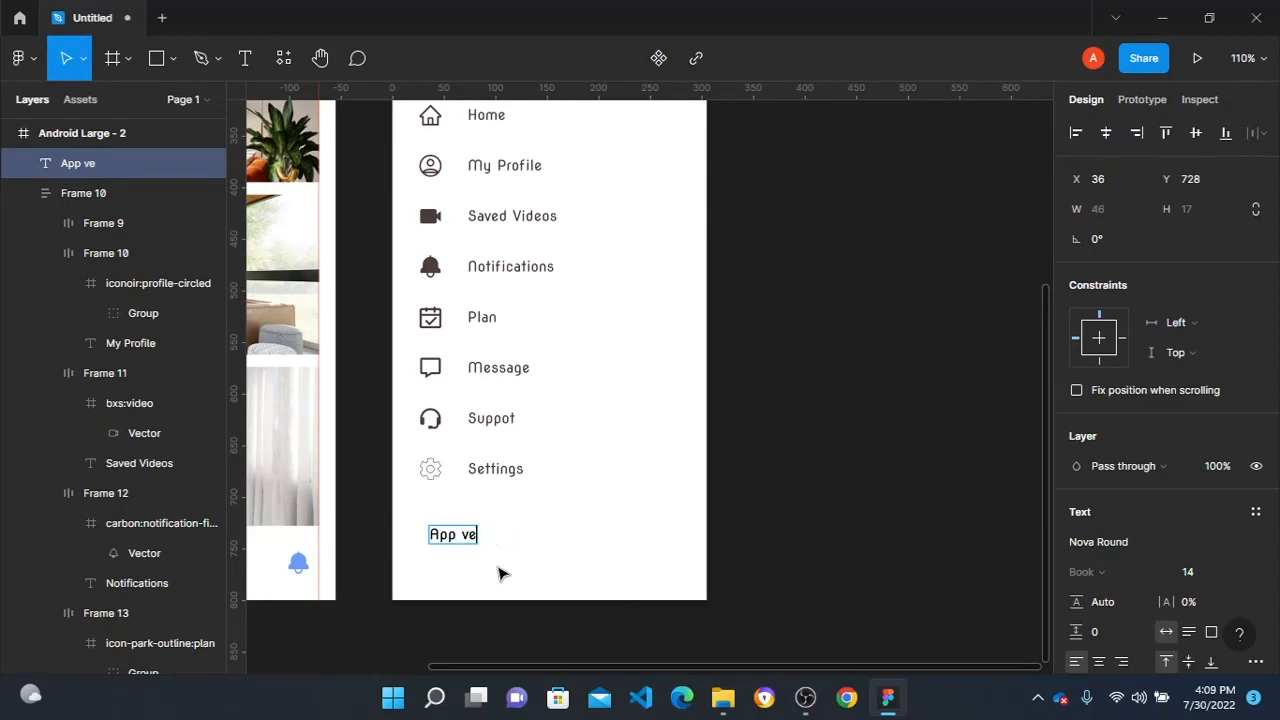
{"action": "type", "text": "rsion 0.0.1"}
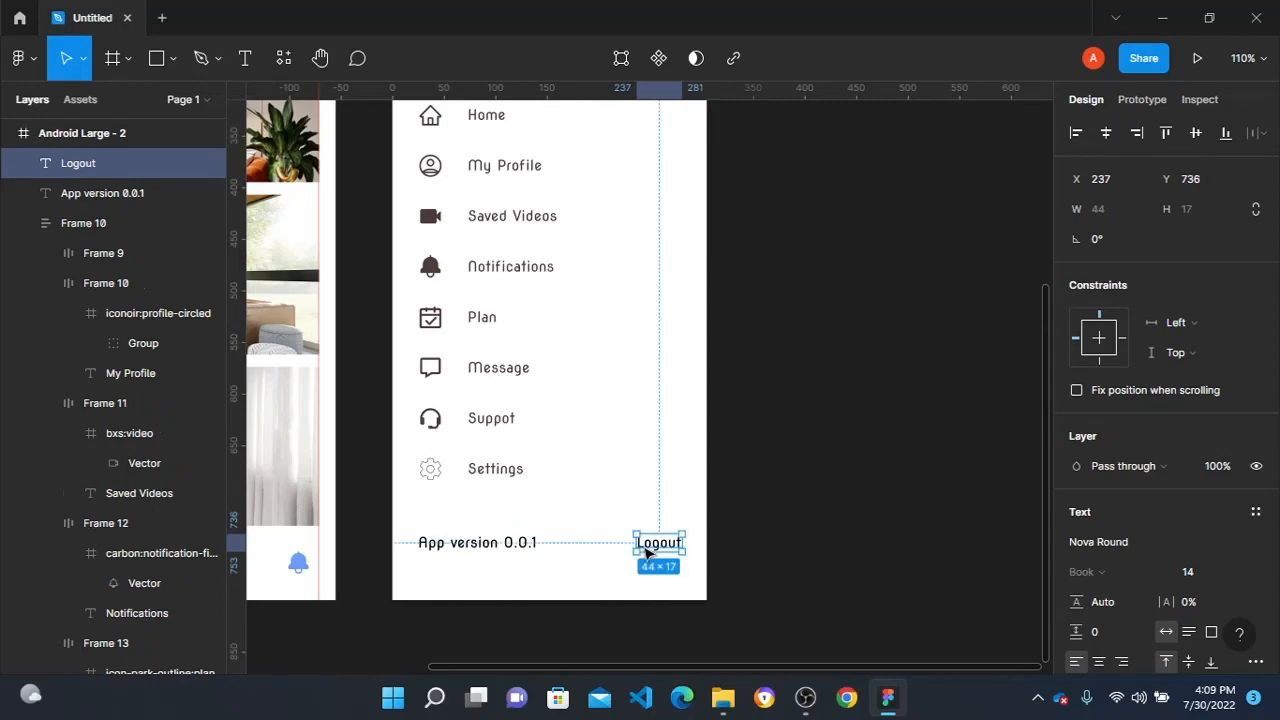
- Review the rooms screen and the profile screen side by side, from header to footer
{"action": "left_click", "coordinate": [842, 491]}
{"action": "scroll", "coordinate": [842, 491], "scroll_direction": "down", "scroll_amount": 5, "text": "ctrl"}
{"action": "scroll", "coordinate": [843, 491], "scroll_direction": "up", "scroll_amount": 3}
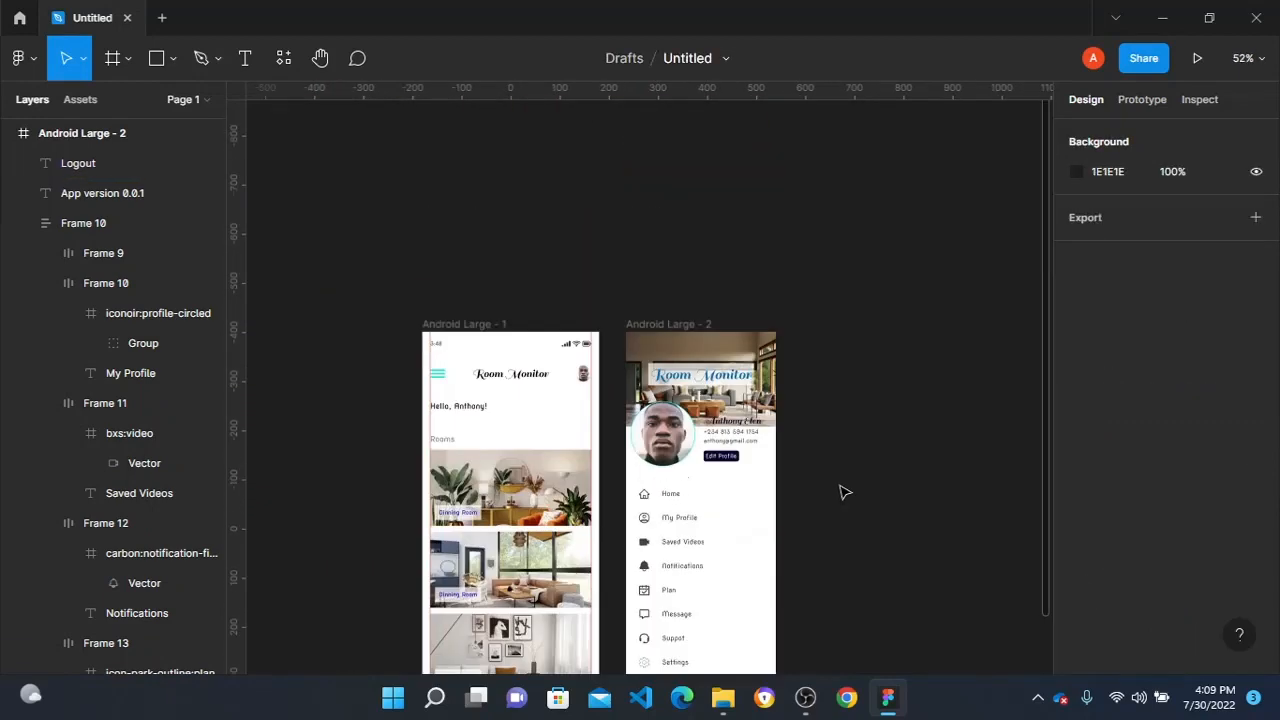
{"action": "scroll", "coordinate": [777, 463], "scroll_direction": "right", "scroll_amount": 2}
{"action": "scroll", "coordinate": [750, 455], "scroll_direction": "down", "scroll_amount": 4}
{"action": "scroll", "coordinate": [680, 380], "scroll_direction": "up", "scroll_amount": 4, "text": "ctrl"}
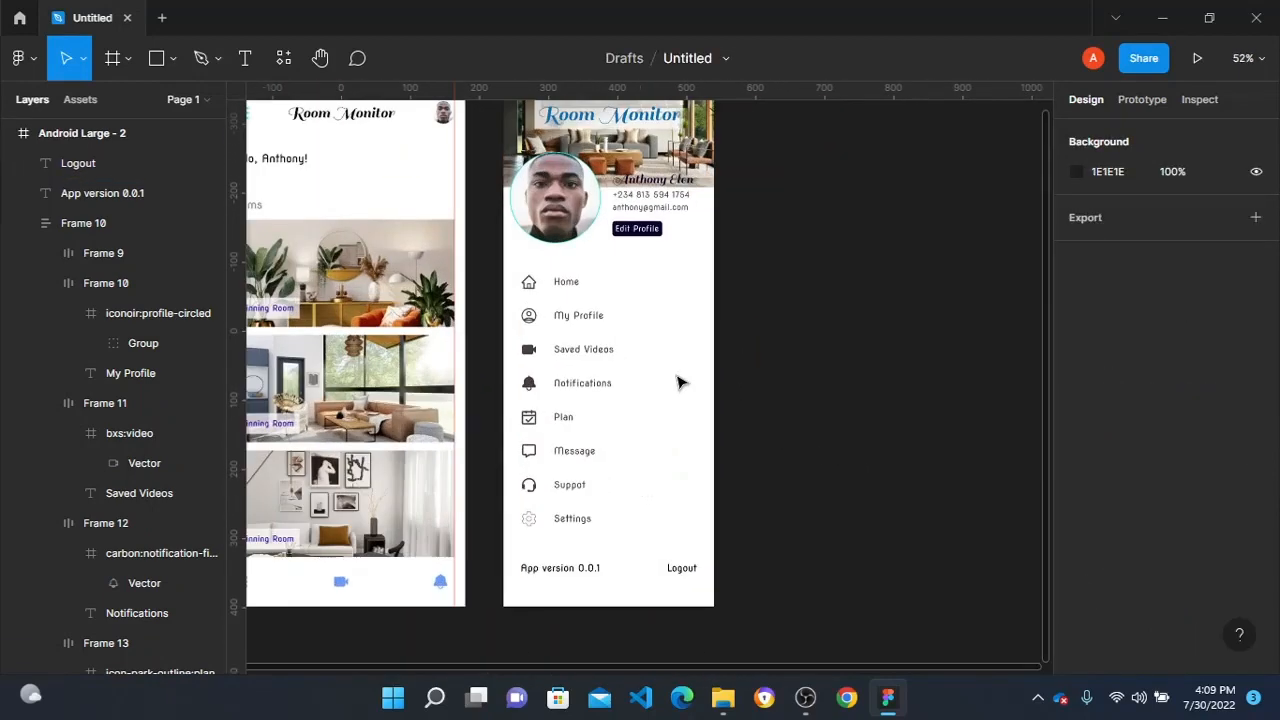
{"action": "scroll", "coordinate": [460, 330], "scroll_direction": "left", "scroll_amount": 4}
{"action": "scroll", "coordinate": [470, 325], "scroll_direction": "right", "scroll_amount": 1}
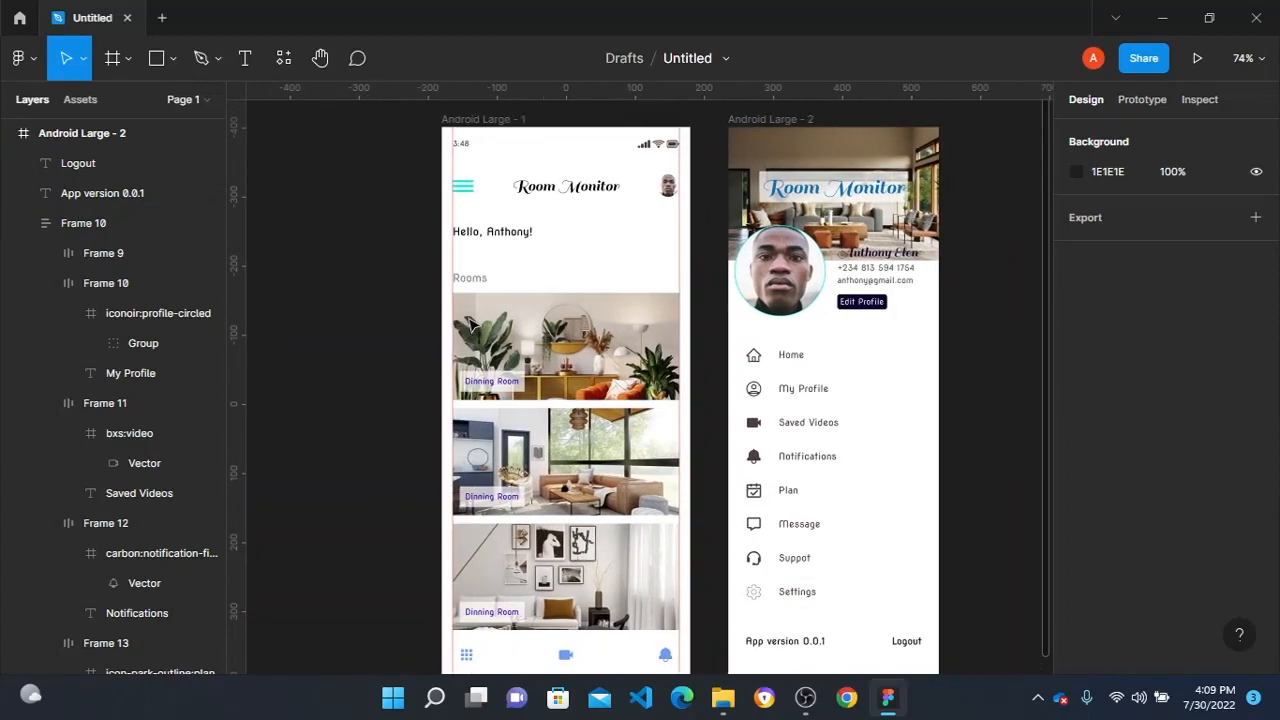
{"action": "scroll", "coordinate": [470, 322], "scroll_direction": "right", "scroll_amount": 1}
{"action": "scroll", "coordinate": [472, 326], "scroll_direction": "up", "scroll_amount": 1}
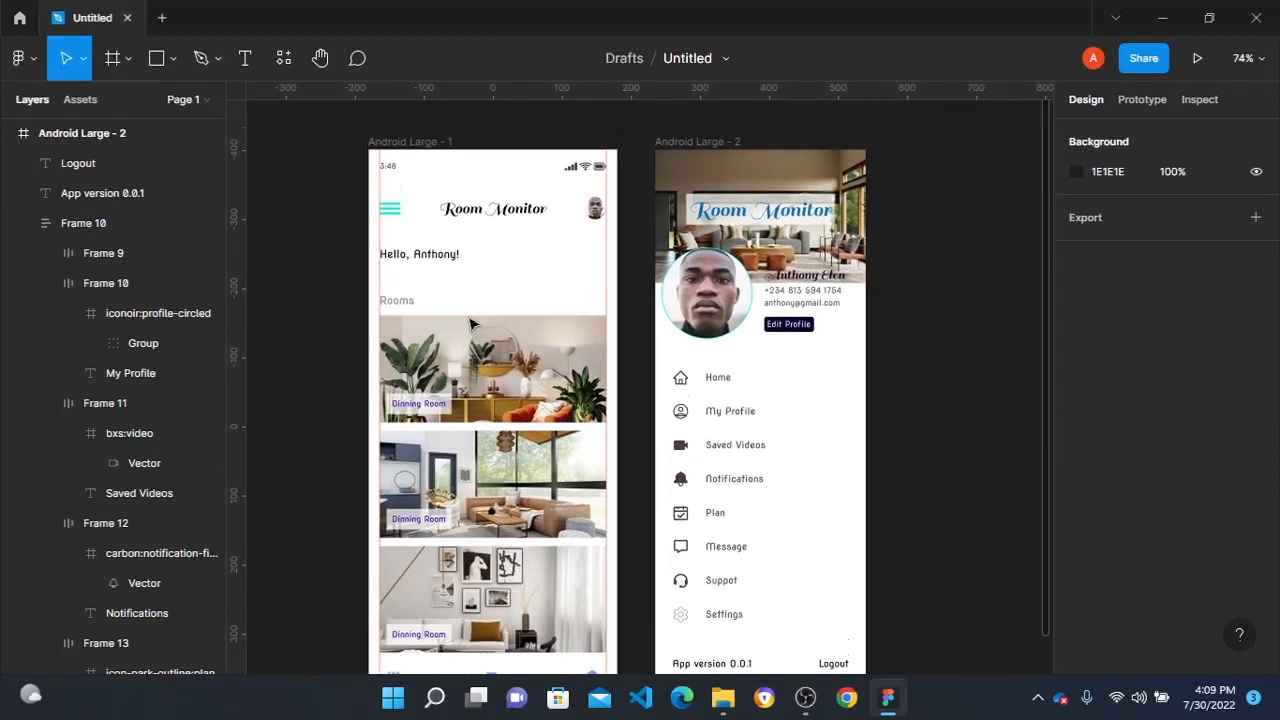
{"action": "scroll", "coordinate": [517, 313], "scroll_direction": "up", "scroll_amount": 1}
{"action": "scroll", "coordinate": [517, 313], "scroll_direction": "right", "scroll_amount": 1}
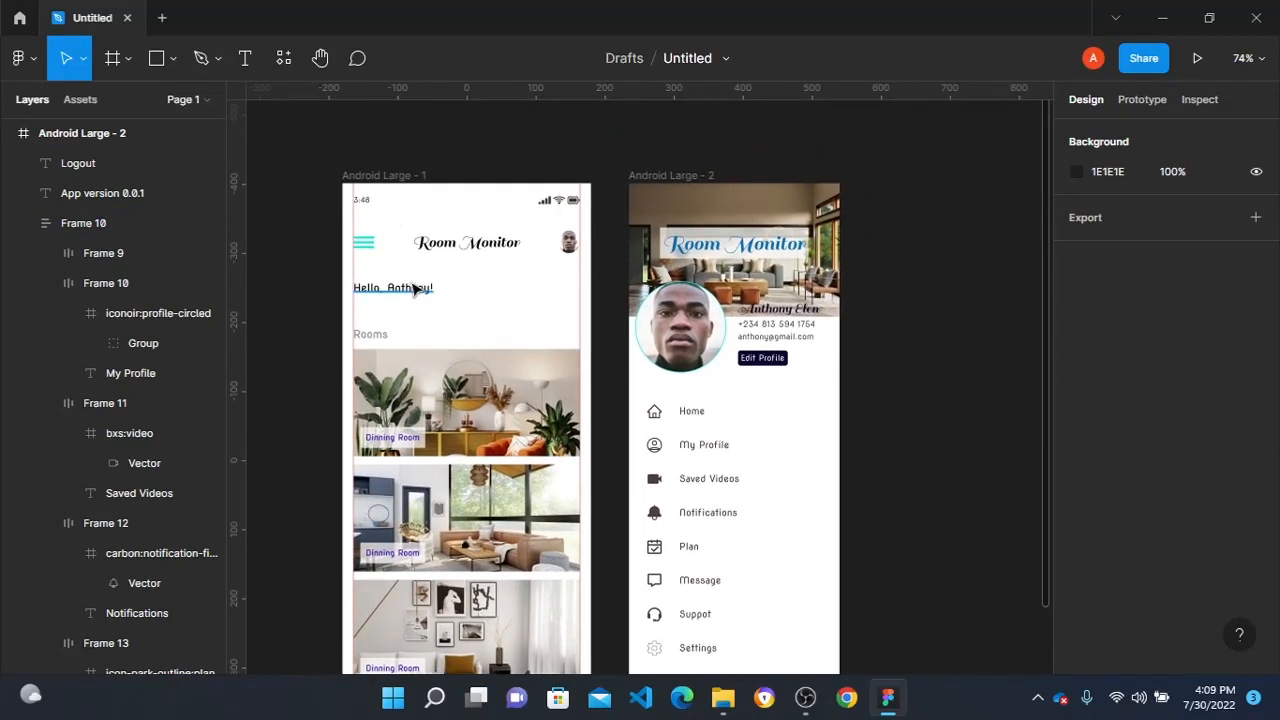
- Copy the three turquoise menu bars from the rooms screen header
{"action": "scroll", "coordinate": [362, 244], "scroll_direction": "up", "scroll_amount": 3}
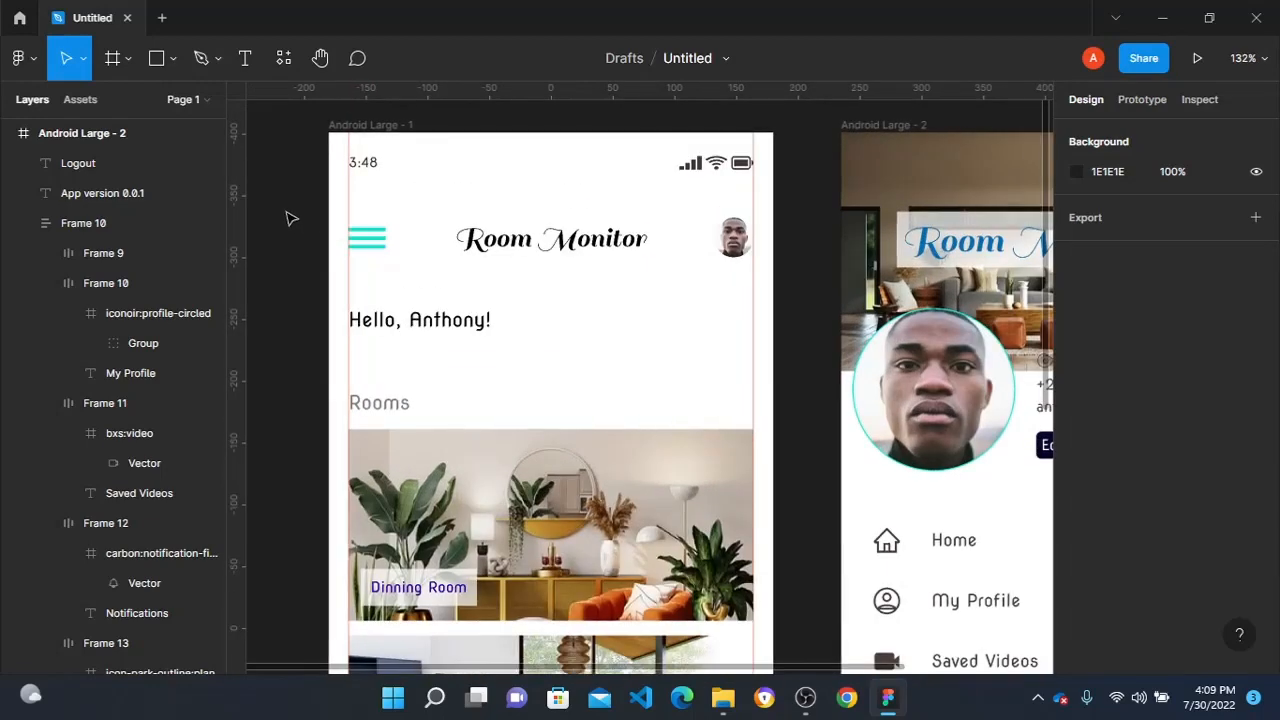
{"action": "left_click_drag", "start_coordinate": [289, 214], "coordinate": [408, 277]}
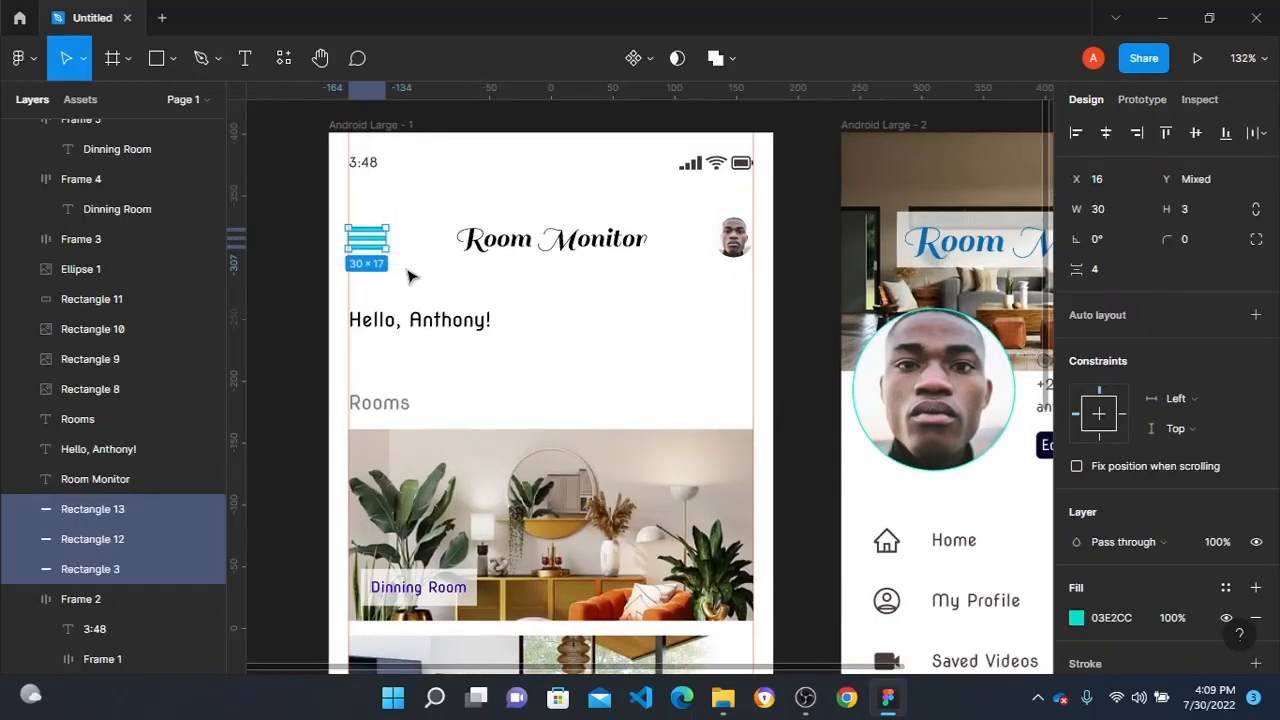
- Add an Android Small frame on the empty canvas beyond the profile screen and resize it to 84 × 53
{"action": "scroll", "coordinate": [412, 278], "scroll_direction": "right", "scroll_amount": 10}
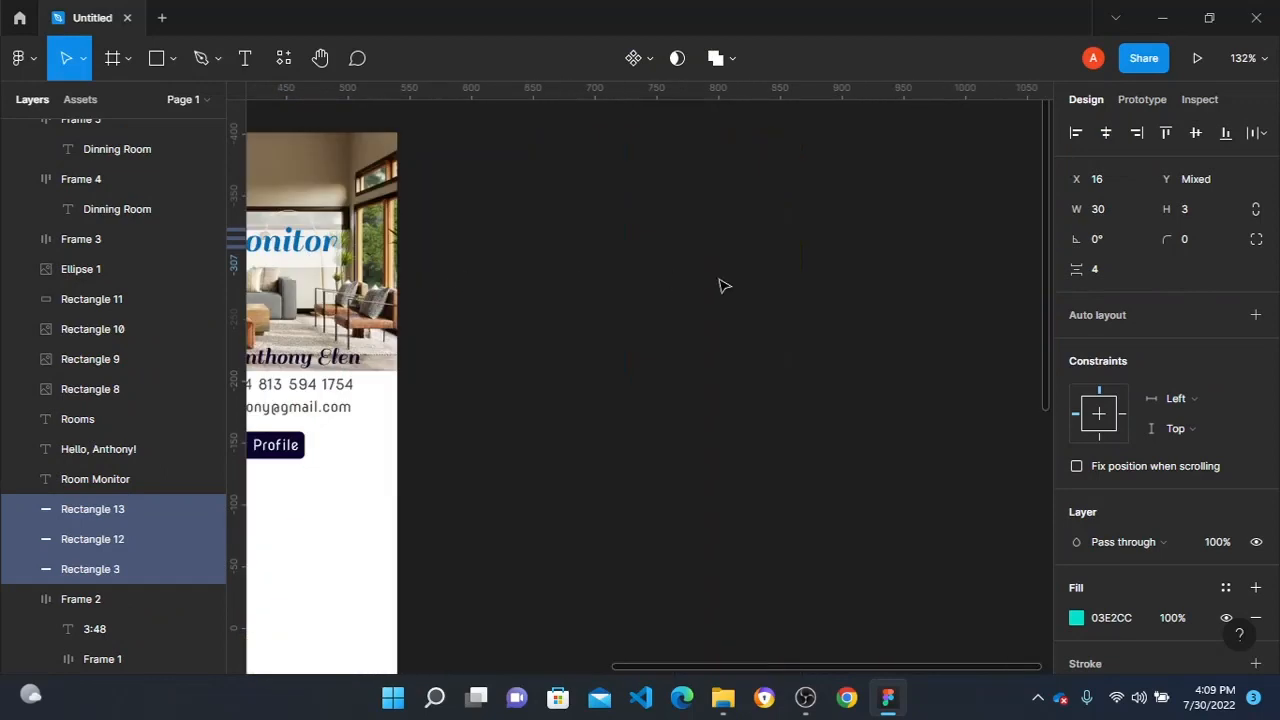
{"action": "left_click", "coordinate": [846, 289]}
{"action": "left_click", "coordinate": [156, 60]}
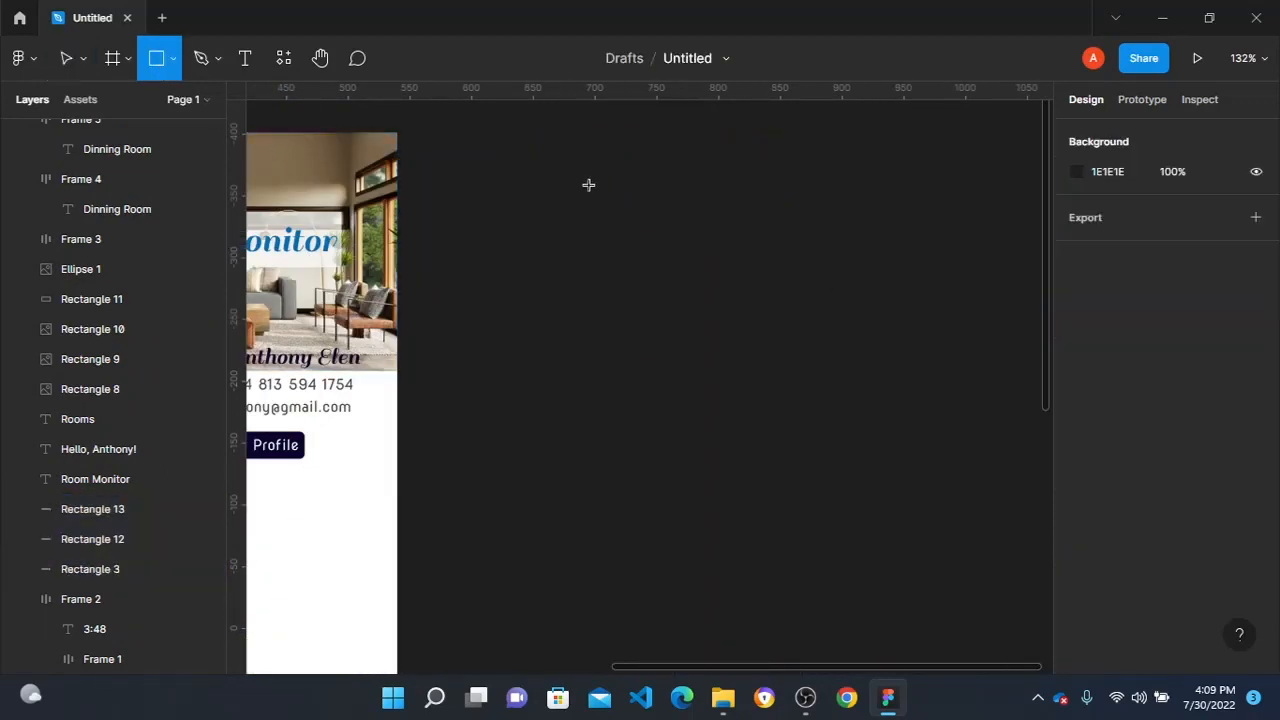
{"action": "left_click", "coordinate": [109, 59]}
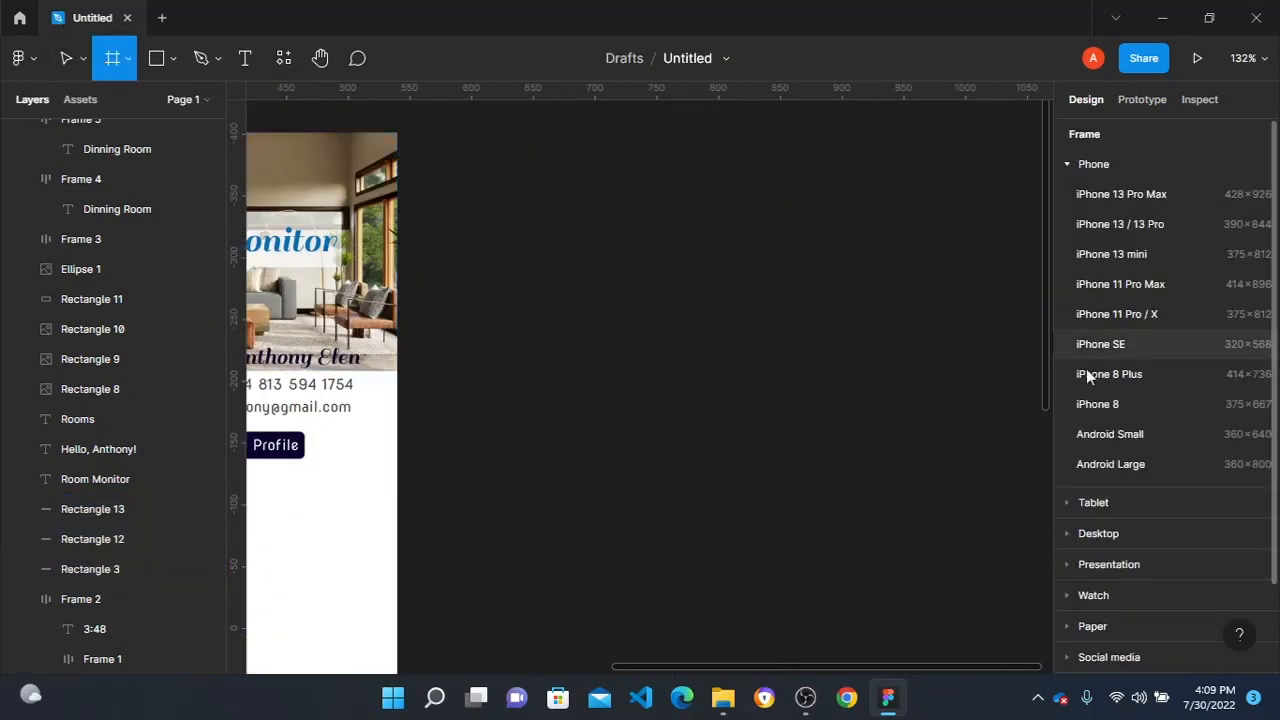
{"action": "left_click", "coordinate": [1110, 434]}
{"action": "left_click_drag", "start_coordinate": [685, 664], "coordinate": [680, 309]}
{"action": "left_click_drag", "start_coordinate": [794, 220], "coordinate": [573, 195]}
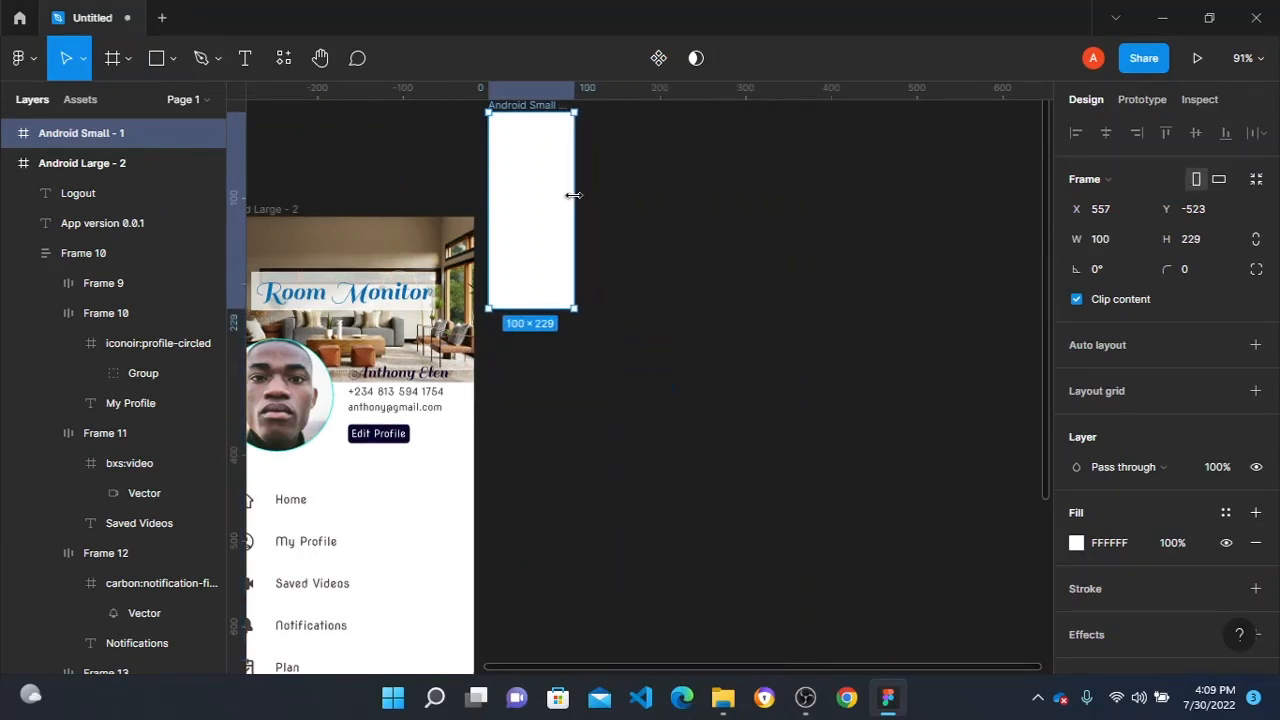
{"action": "left_click_drag", "start_coordinate": [510, 112], "coordinate": [660, 358]}
{"action": "scroll", "coordinate": [660, 358], "scroll_direction": "up", "scroll_amount": 3}
{"action": "left_click_drag", "start_coordinate": [721, 322], "coordinate": [683, 335]}
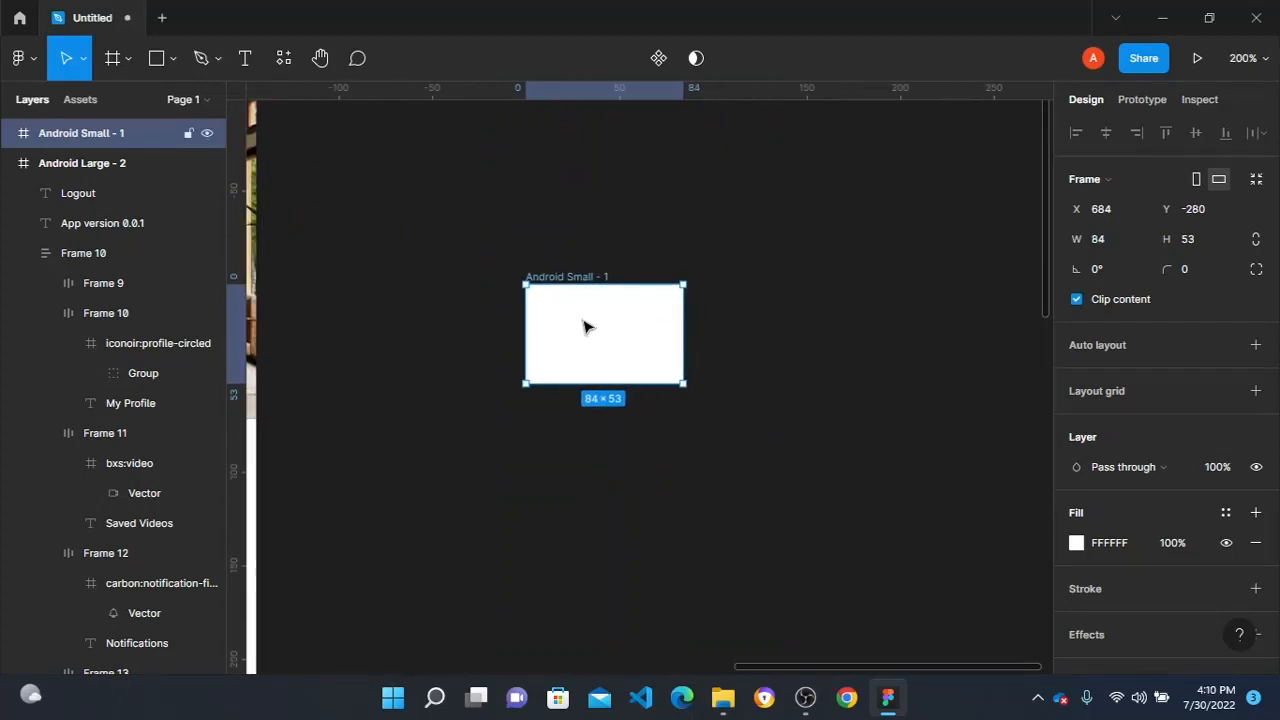
- Paste the three menu bars into the centre of the small frame and remove the frame's white fill
{"action": "key", "text": "ctrl+v"}
{"action": "left_click_drag", "start_coordinate": [584, 340], "coordinate": [602, 340]}
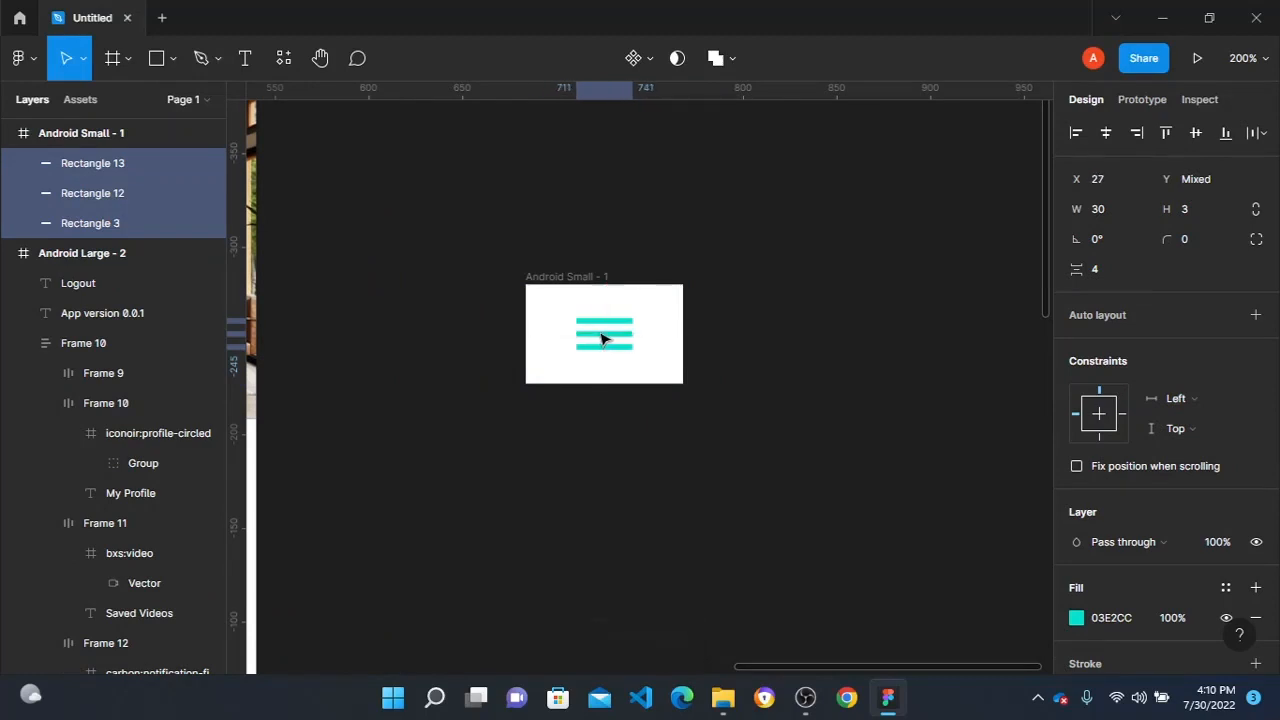
{"action": "left_click", "coordinate": [577, 277]}
{"action": "scroll", "coordinate": [1253, 587], "scroll_direction": "down", "scroll_amount": 3}
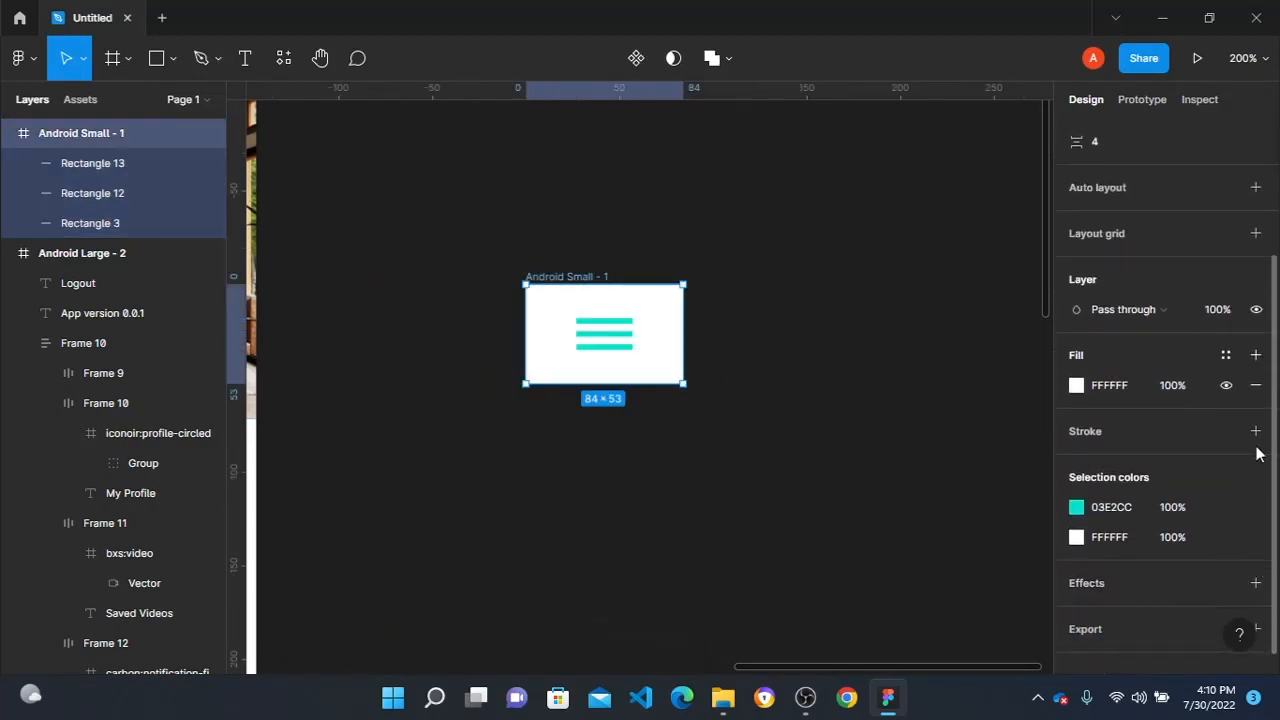
{"action": "left_click", "coordinate": [1254, 385]}
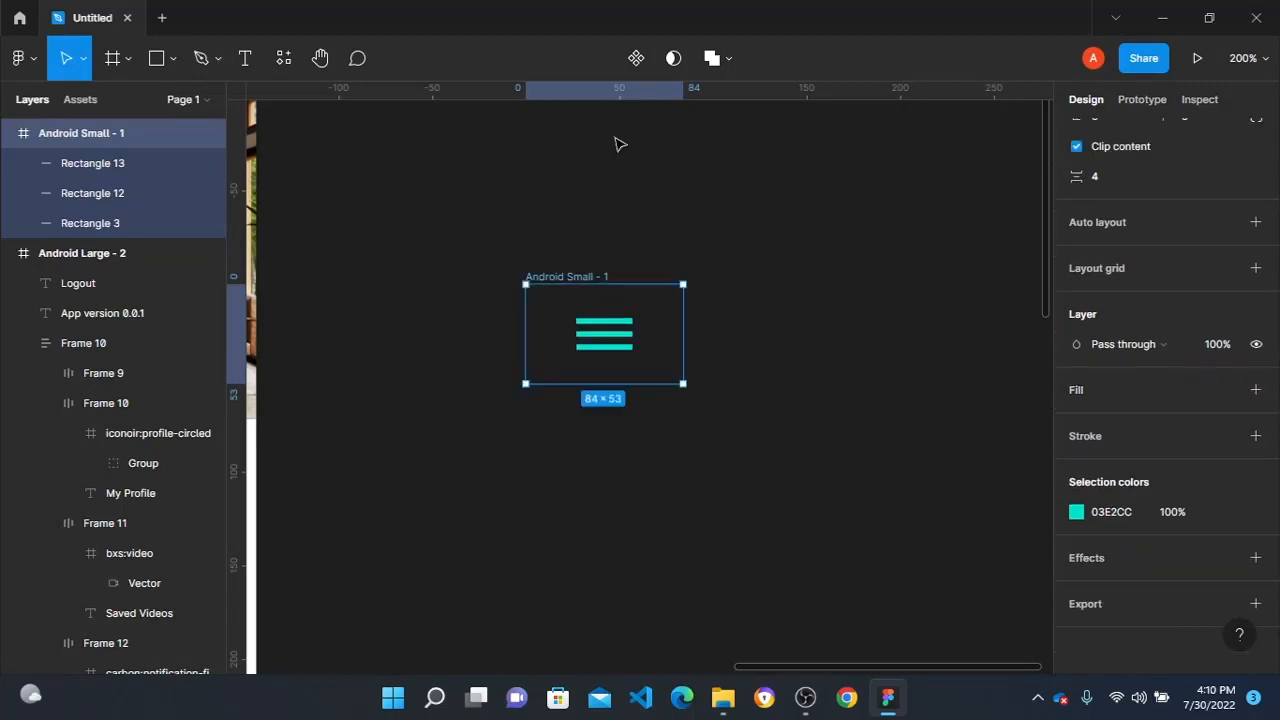
- Turn the small menu icon frame into a component and add a second variant below the default
{"action": "left_click", "coordinate": [646, 57]}
{"action": "left_click", "coordinate": [646, 57]}
{"action": "scroll", "coordinate": [610, 436], "scroll_direction": "up", "scroll_amount": 5}
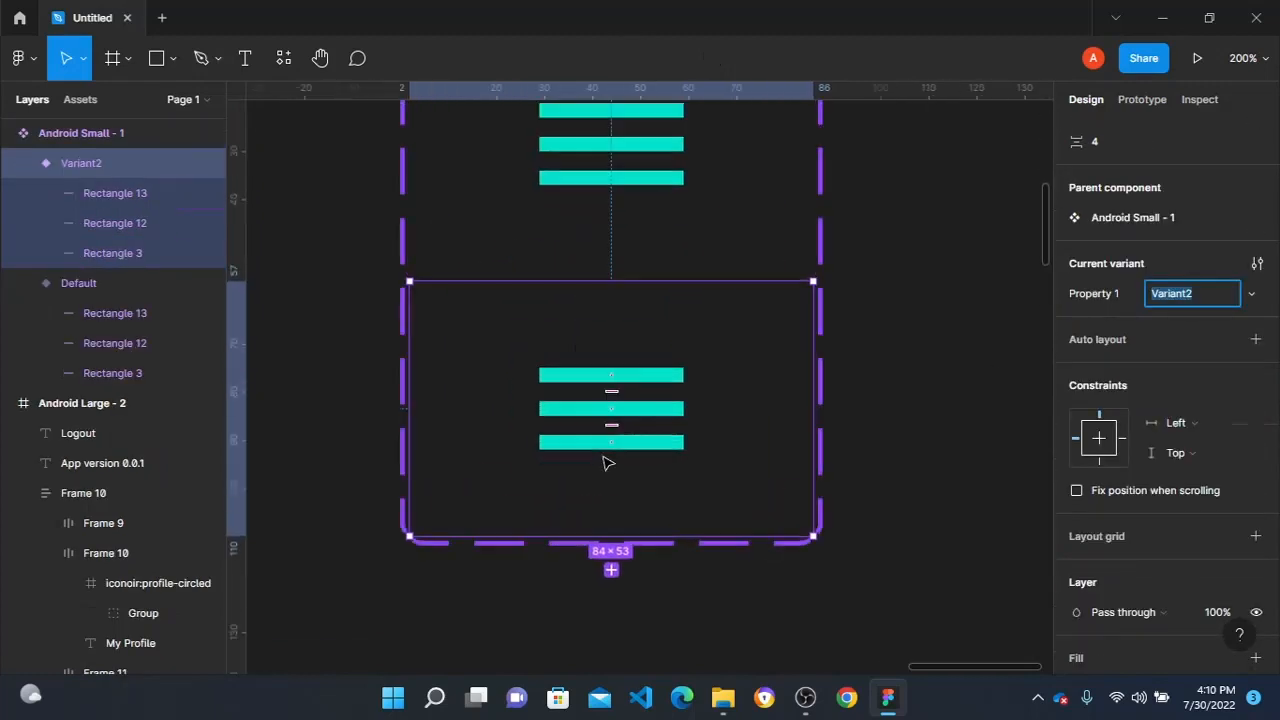
- Delete the middle bar in the second variant and rotate the upper bar to about -40° and the lower bar to about 57°
{"action": "left_click", "coordinate": [643, 425]}
{"action": "key", "text": "Delete"}
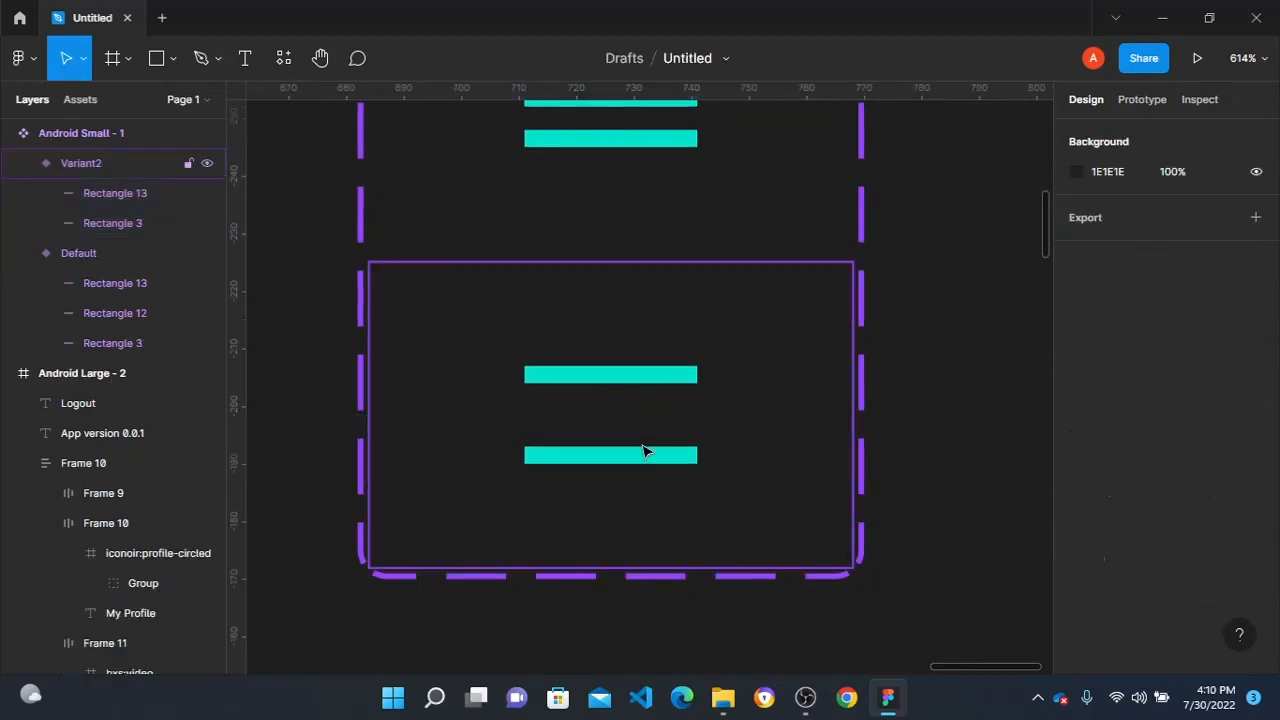
{"action": "scroll", "coordinate": [626, 386], "scroll_direction": "up", "scroll_amount": 3}
{"action": "scroll", "coordinate": [651, 414], "scroll_direction": "down", "scroll_amount": 2}
{"action": "left_click", "coordinate": [651, 414]}
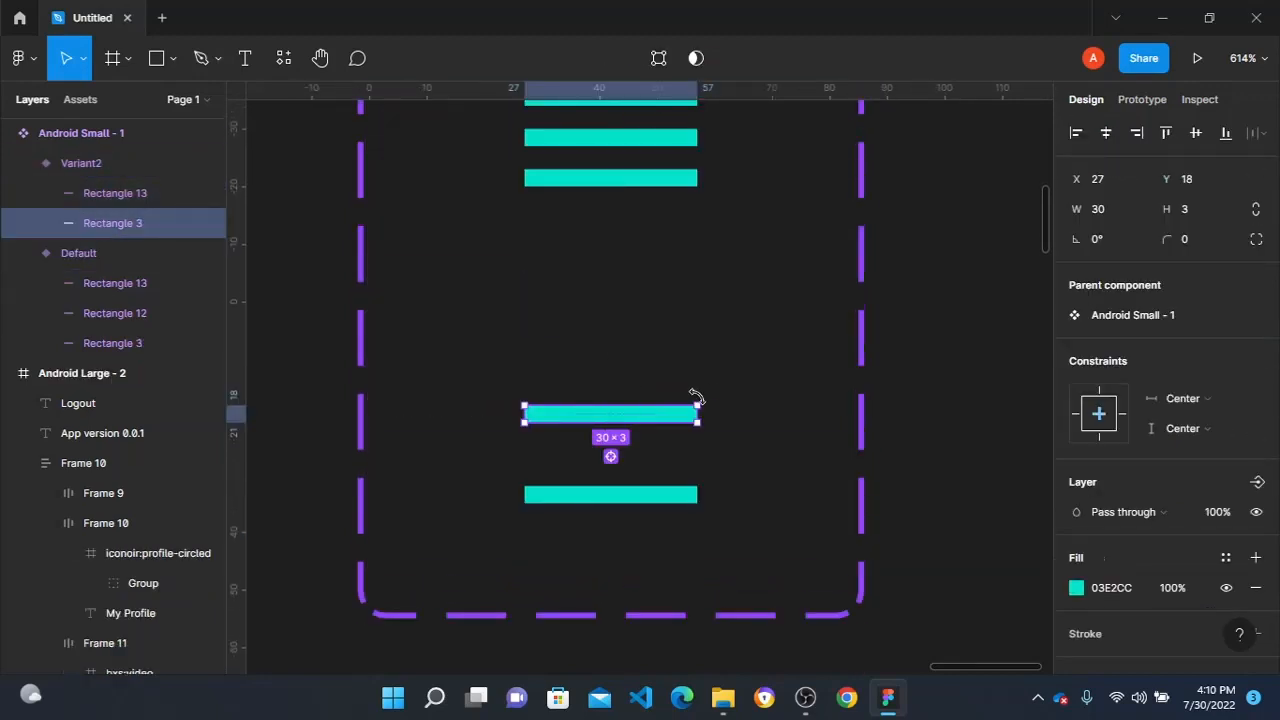
{"action": "left_click_drag", "start_coordinate": [698, 402], "coordinate": [703, 467]}
{"action": "left_click", "coordinate": [645, 496]}
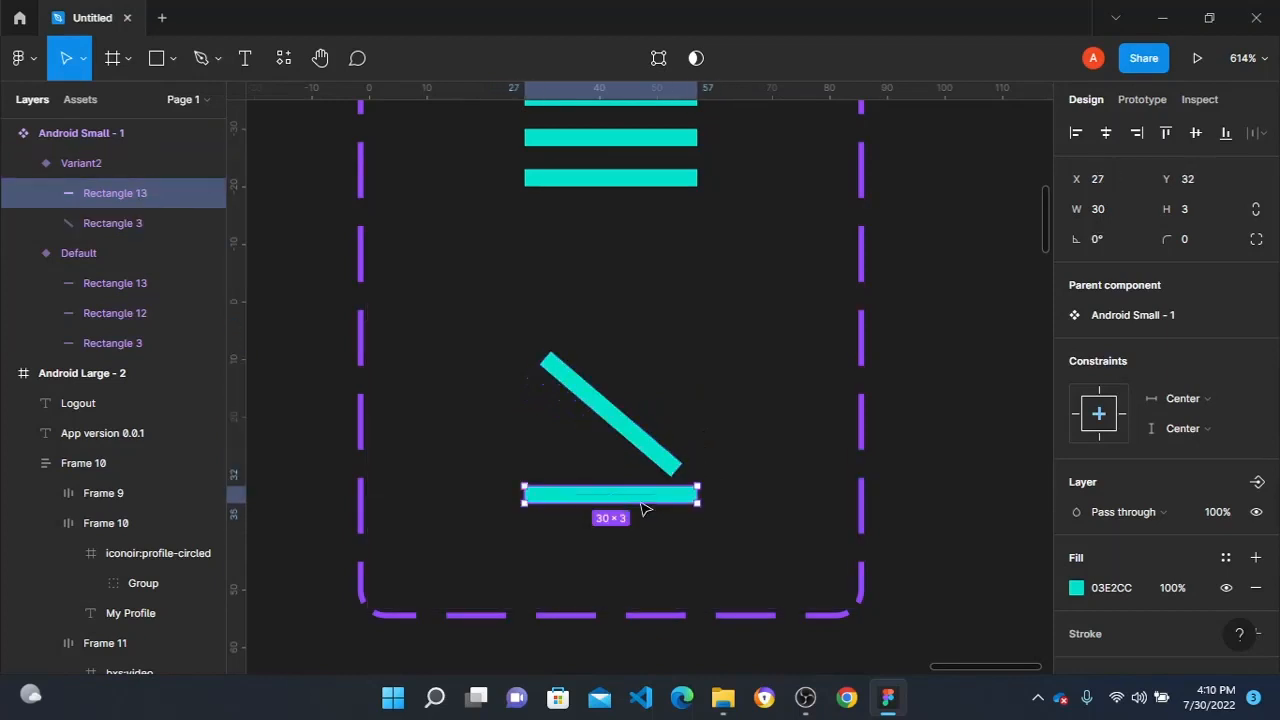
{"action": "left_click_drag", "start_coordinate": [702, 512], "coordinate": [667, 433]}
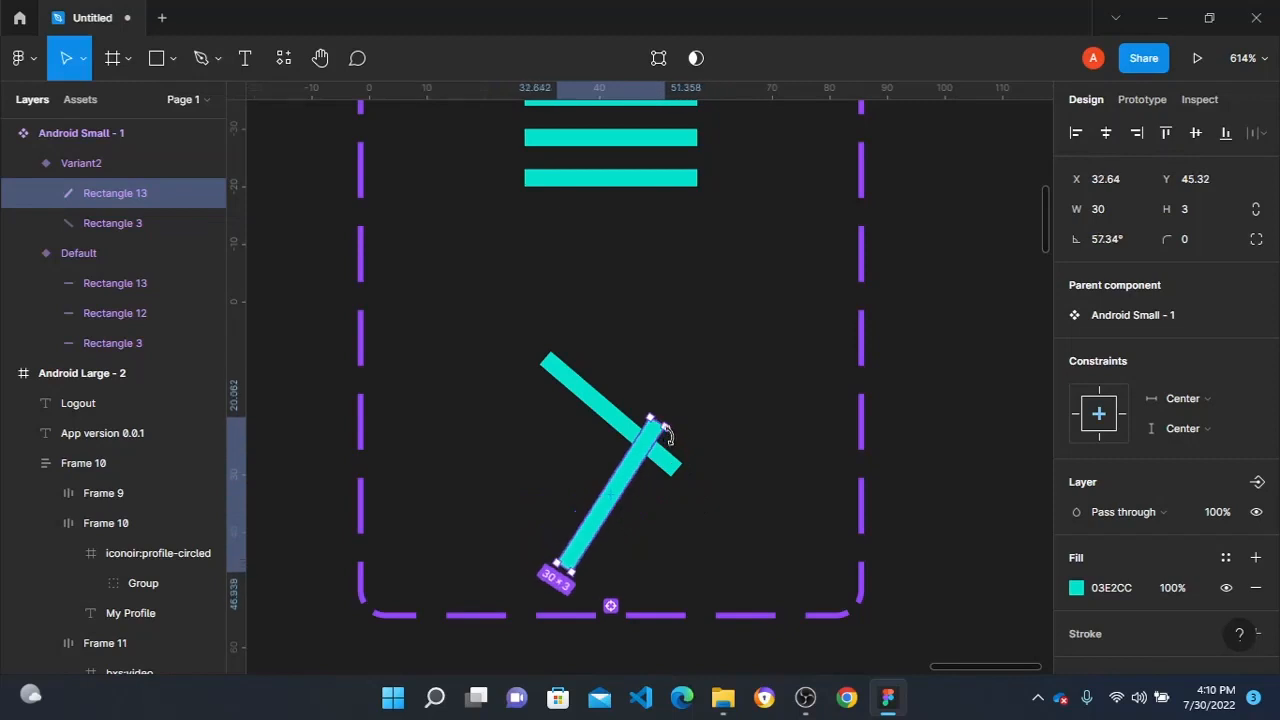
- Set the upper bar's rotation to -45° in the second variant and move the bar slightly down
{"action": "left_click", "coordinate": [591, 396]}
{"action": "left_click", "coordinate": [1127, 247]}
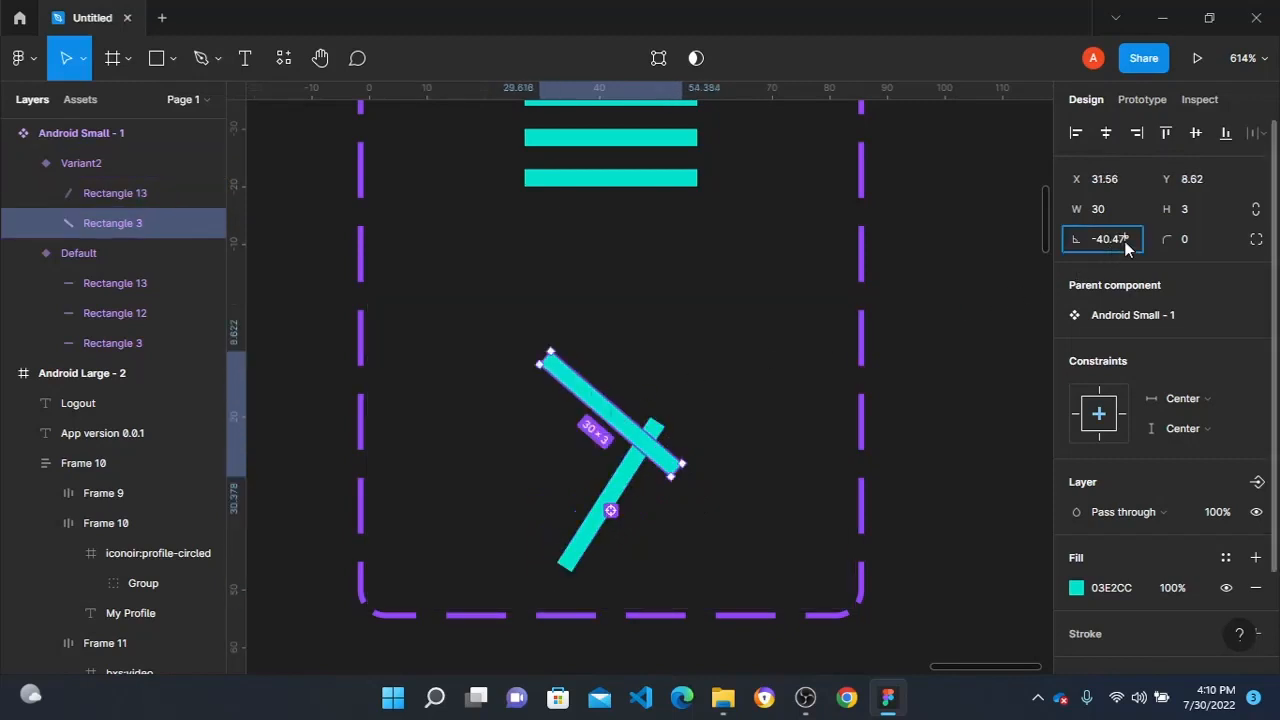
{"action": "type", "text": "-45"}
{"action": "key", "text": "Return"}
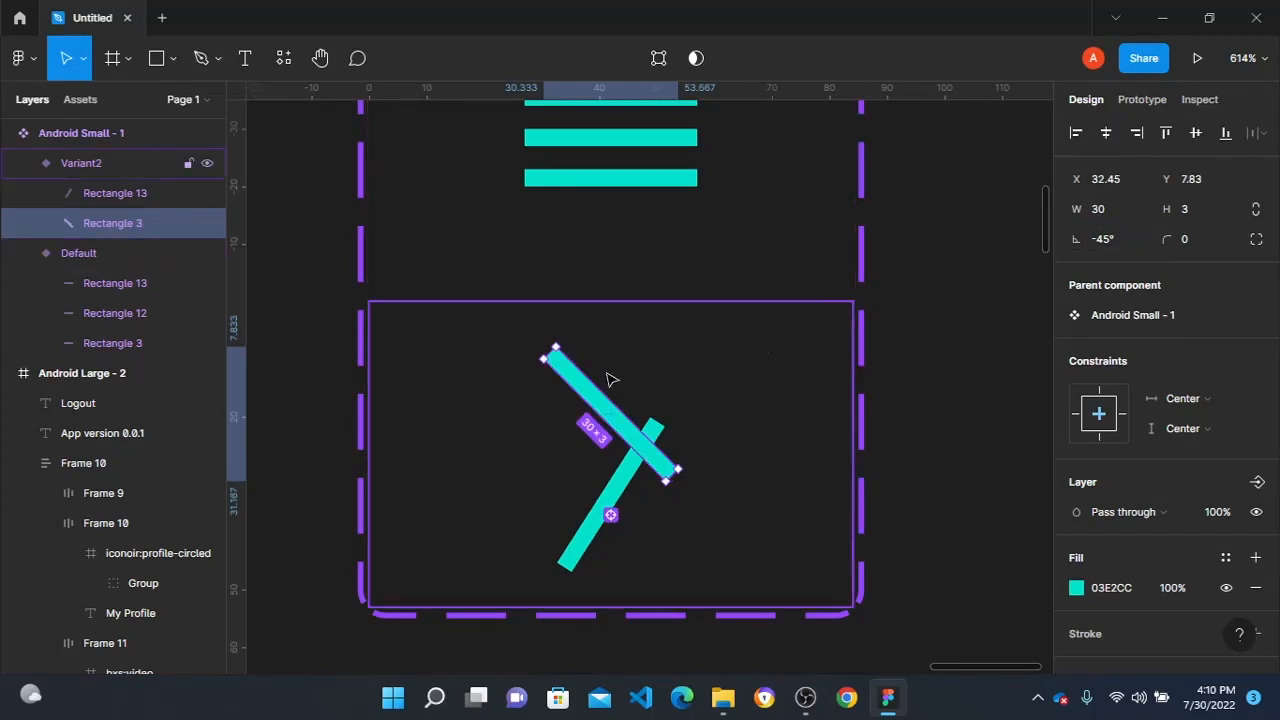
{"action": "left_click_drag", "start_coordinate": [609, 412], "coordinate": [613, 432]}
- Set the lower bar's rotation to 45° and move it up across the other bar to form an X
{"action": "left_click", "coordinate": [613, 515]}
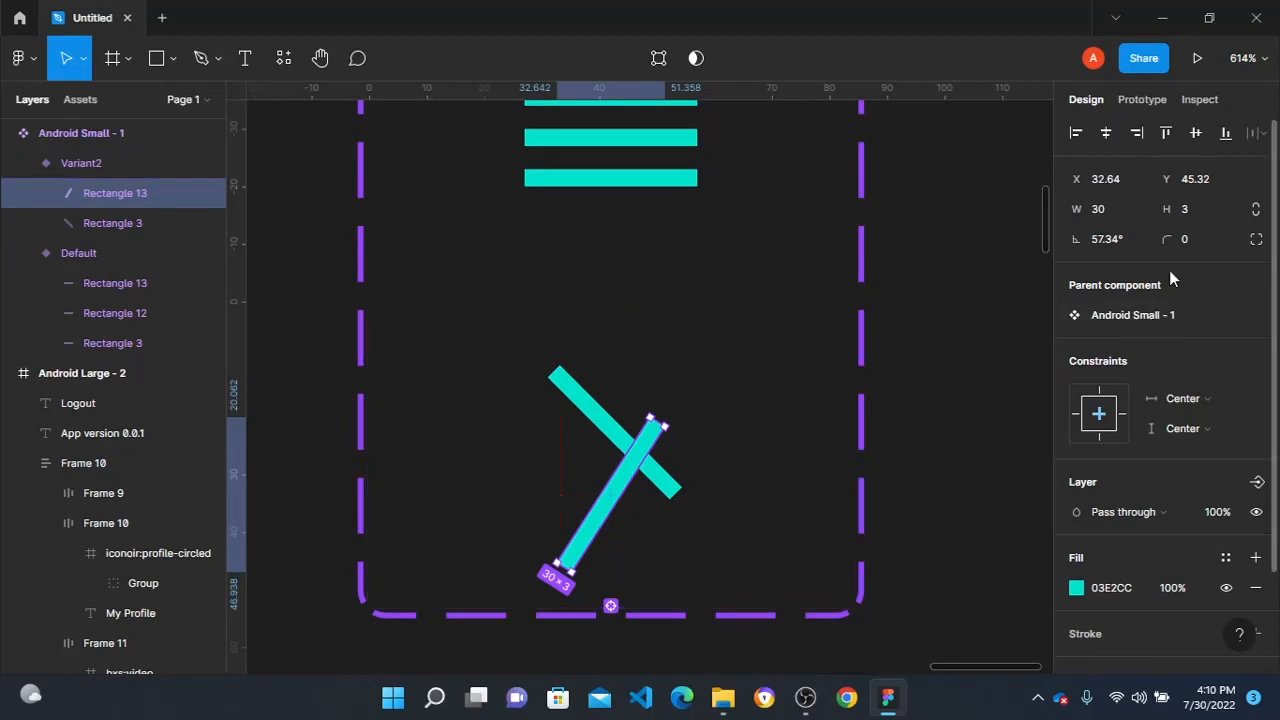
{"action": "left_click", "coordinate": [1135, 248]}
{"action": "type", "text": "45"}
{"action": "key", "text": "Return"}
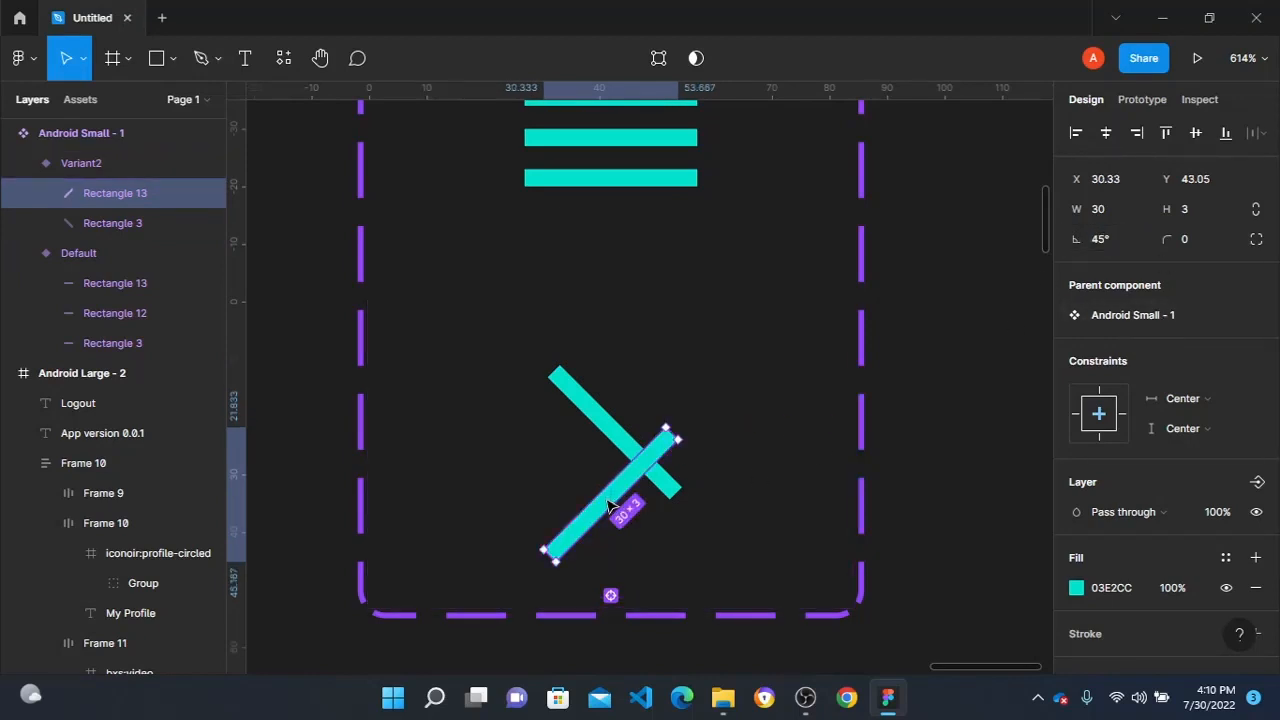
{"action": "left_click_drag", "start_coordinate": [612, 507], "coordinate": [614, 448]}
{"action": "left_click", "coordinate": [573, 398], "text": "shift"}
{"action": "scroll", "coordinate": [614, 448], "scroll_direction": "down", "scroll_amount": 3}
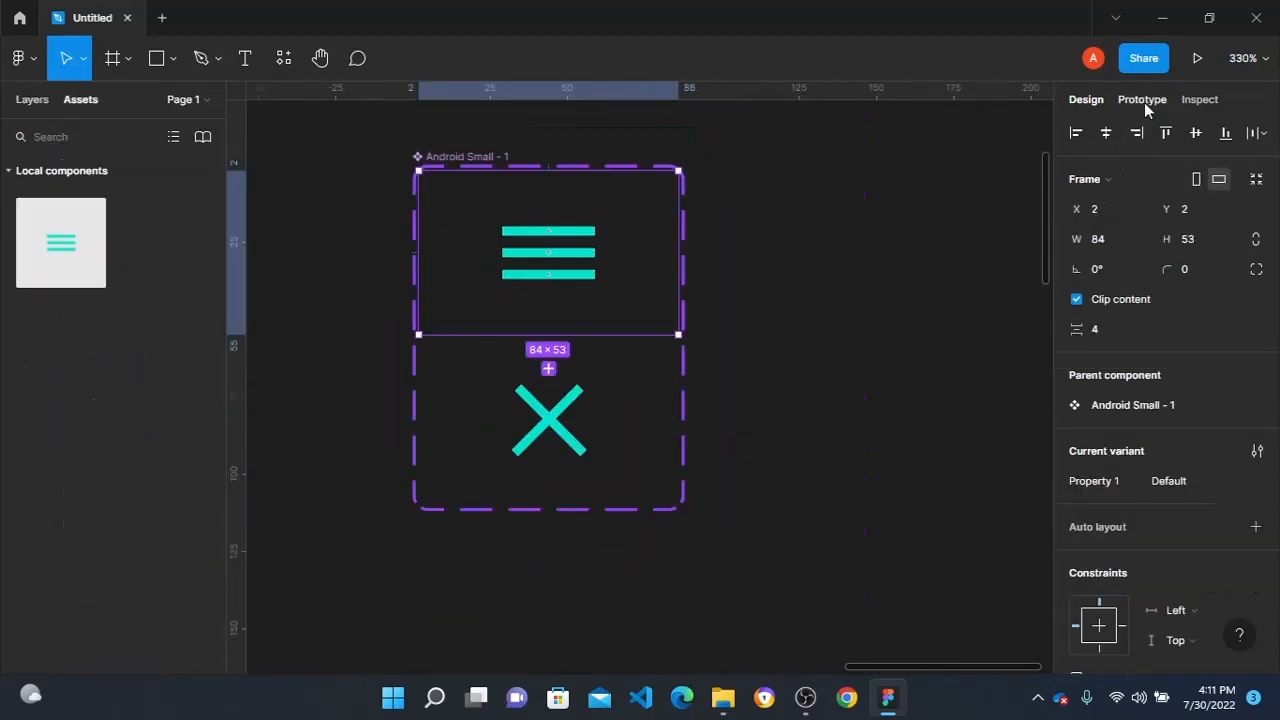
- Connect the default variant to Variant2 with a Change to interaction triggered After delay, and open the delay value for editing
{"action": "left_click", "coordinate": [1142, 99]}
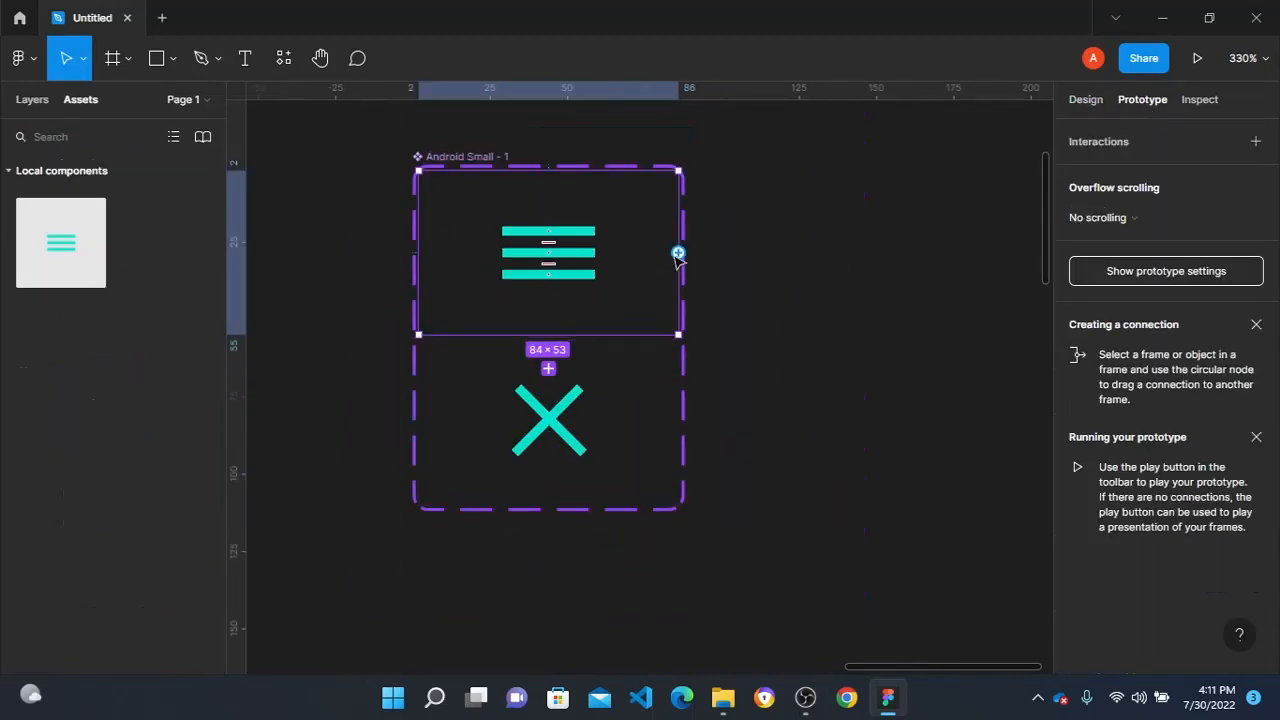
{"action": "left_click_drag", "start_coordinate": [678, 253], "coordinate": [570, 425]}
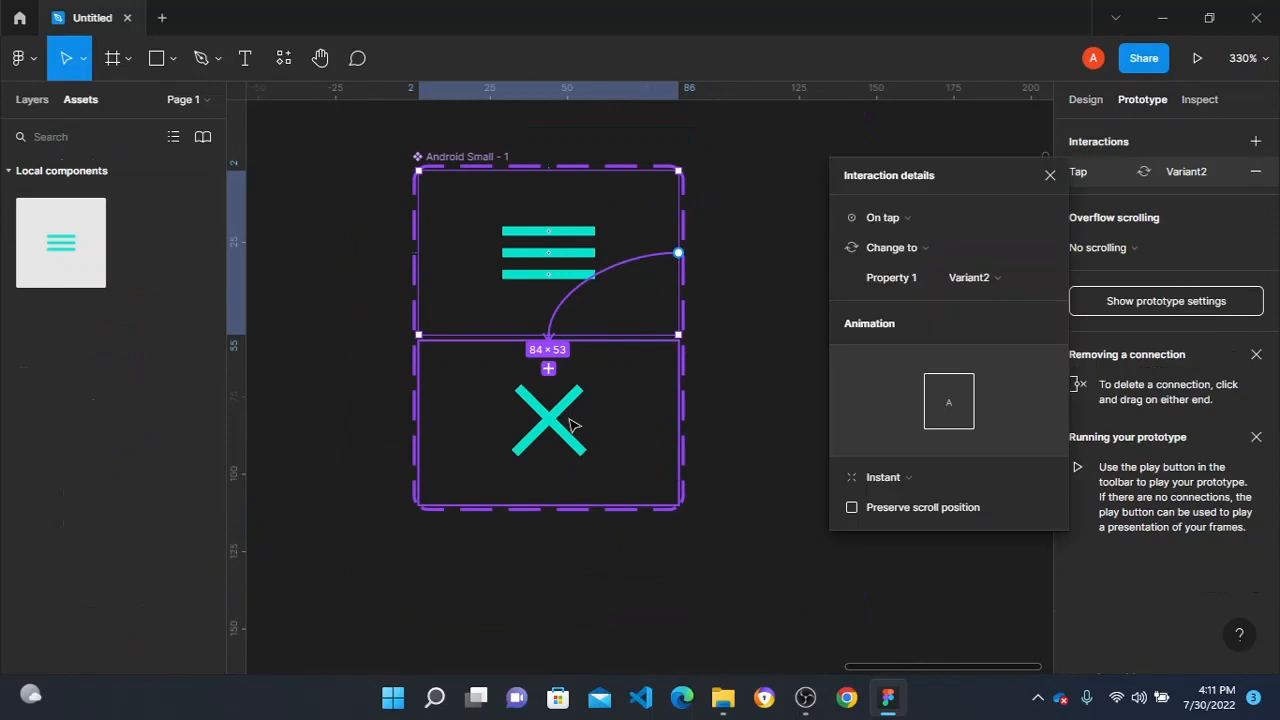
{"action": "left_click", "coordinate": [935, 217]}
{"action": "left_click", "coordinate": [932, 449]}
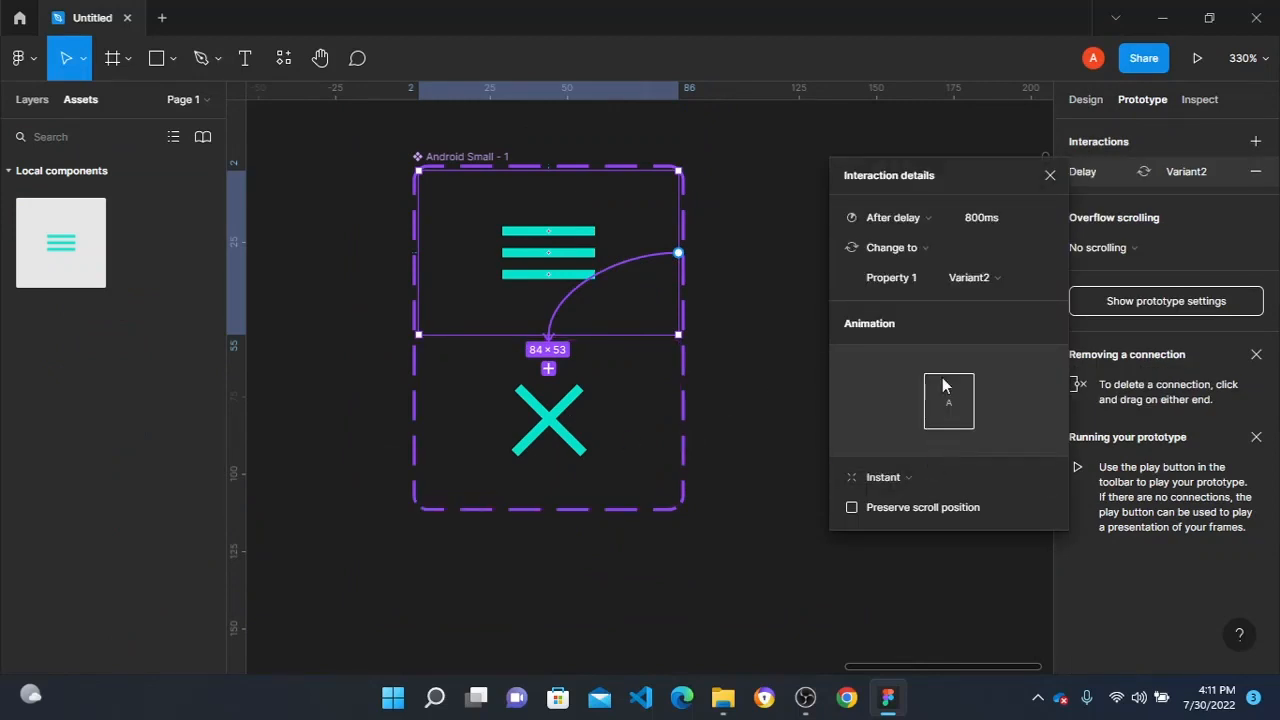
{"action": "left_click", "coordinate": [1016, 222]}
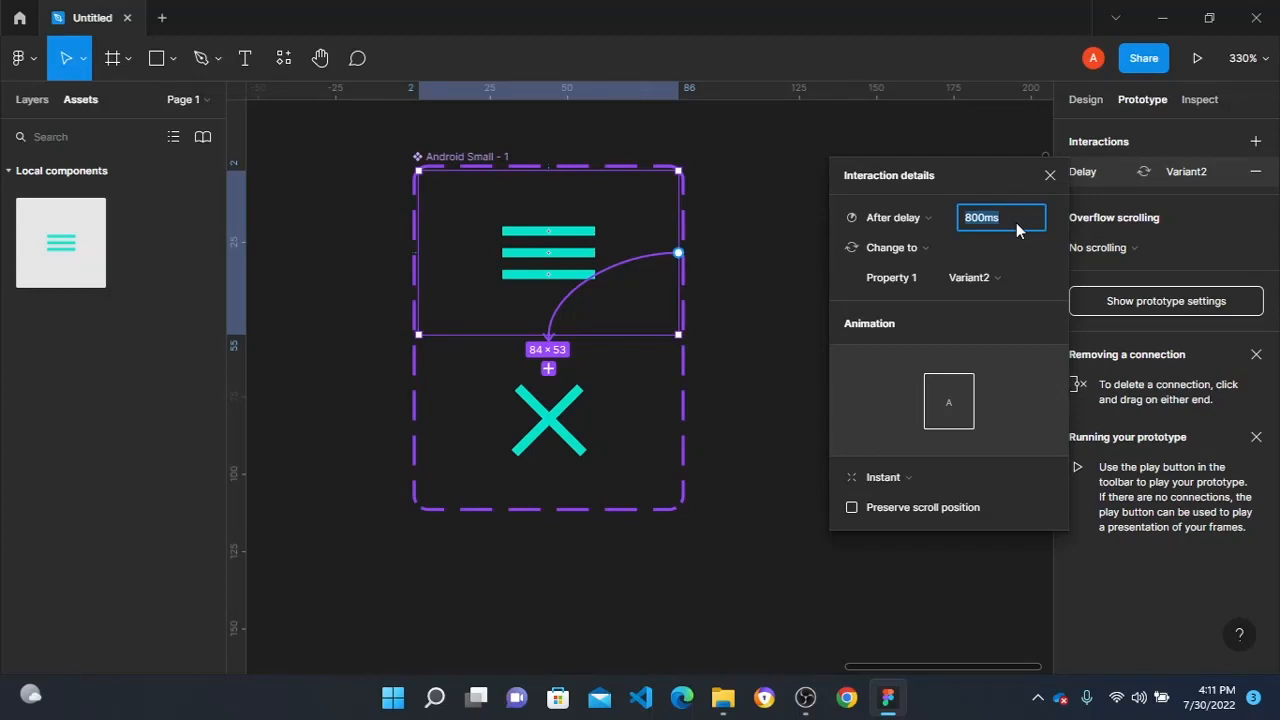
- Set the default variant's interaction delay to 400 ms and its animation to Smart animate
{"action": "type", "text": "400"}
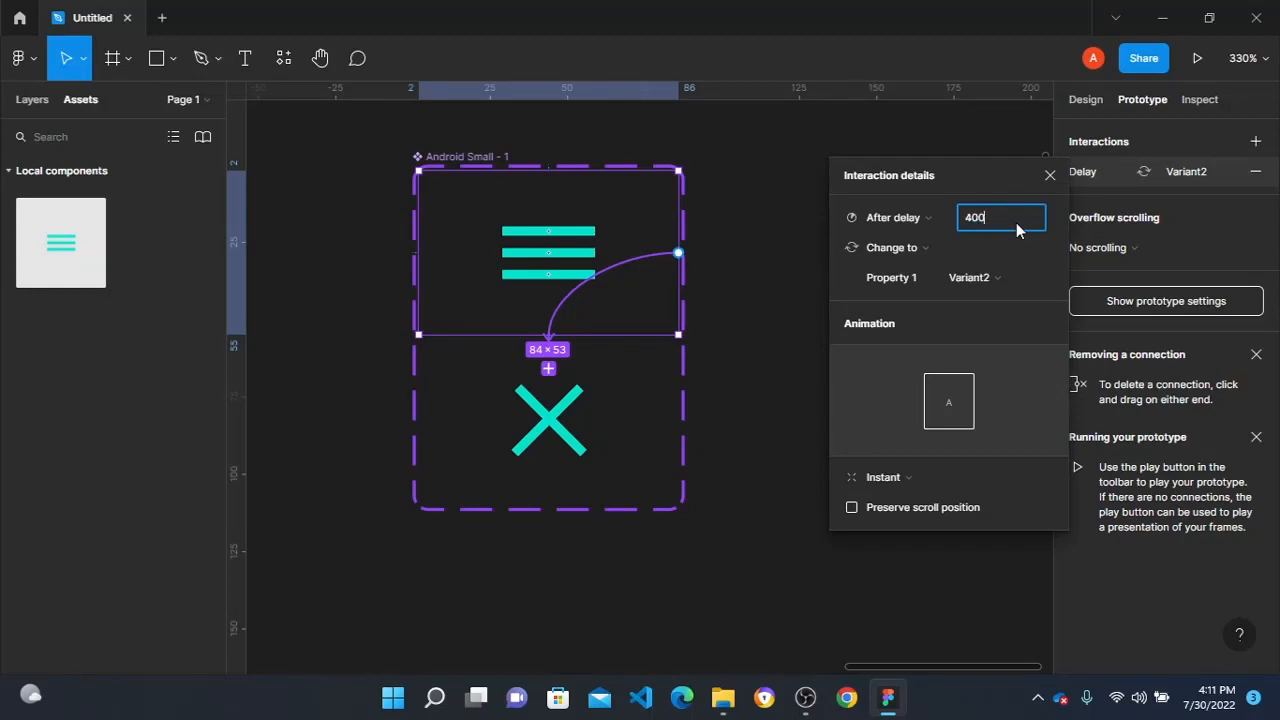
{"action": "left_click", "coordinate": [900, 474]}
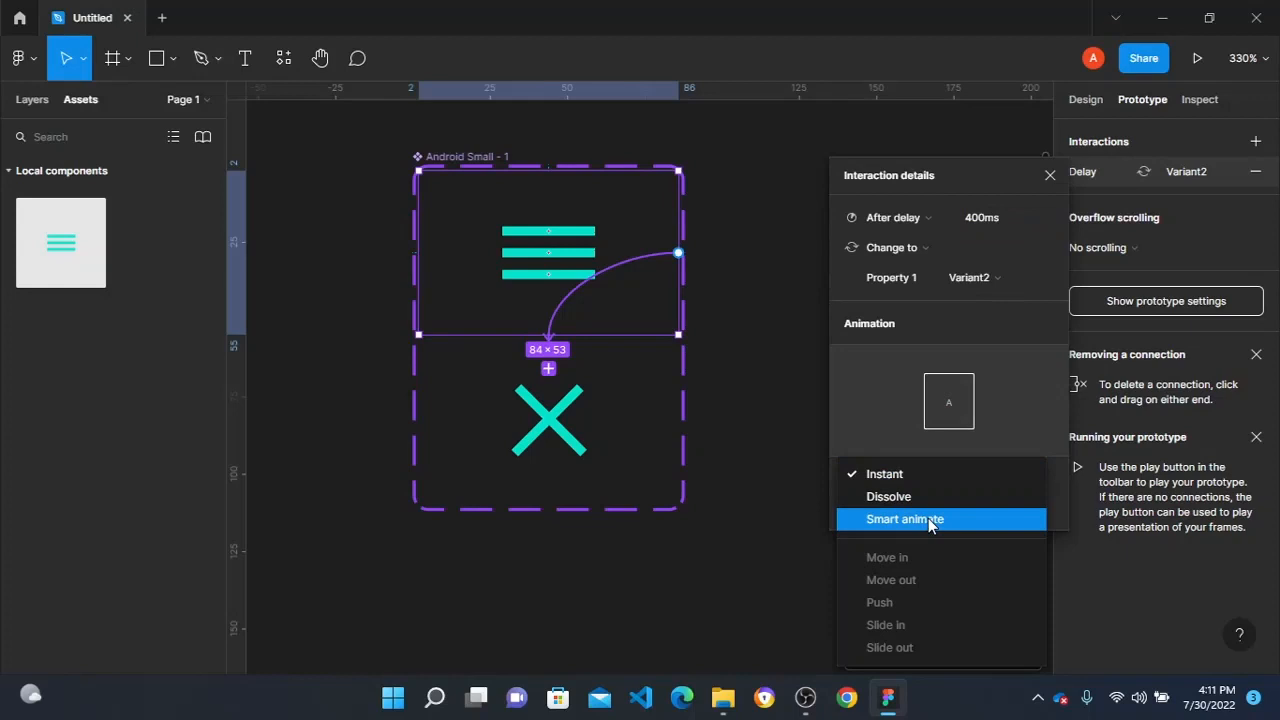
{"action": "left_click", "coordinate": [928, 518]}
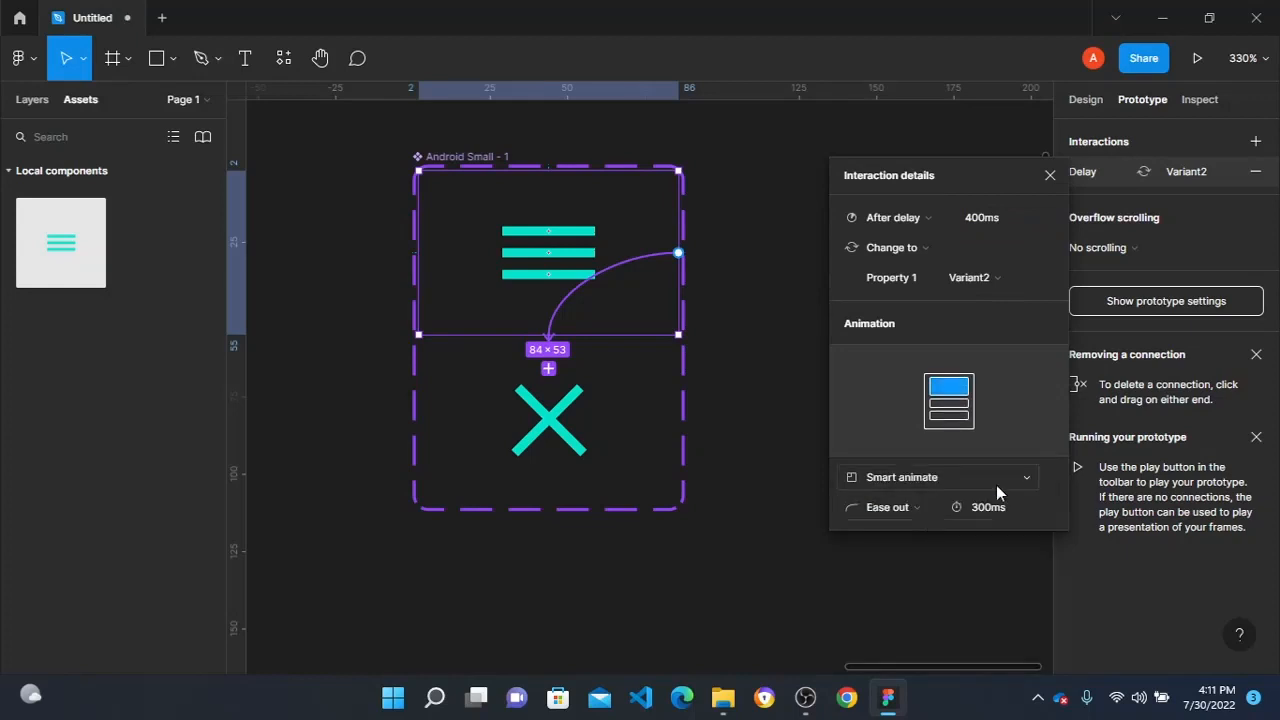
{"action": "left_click", "coordinate": [728, 410]}
- Connect the X variant back to the default variant with an On tap Change to interaction using Instant animation
{"action": "left_click", "coordinate": [608, 427]}
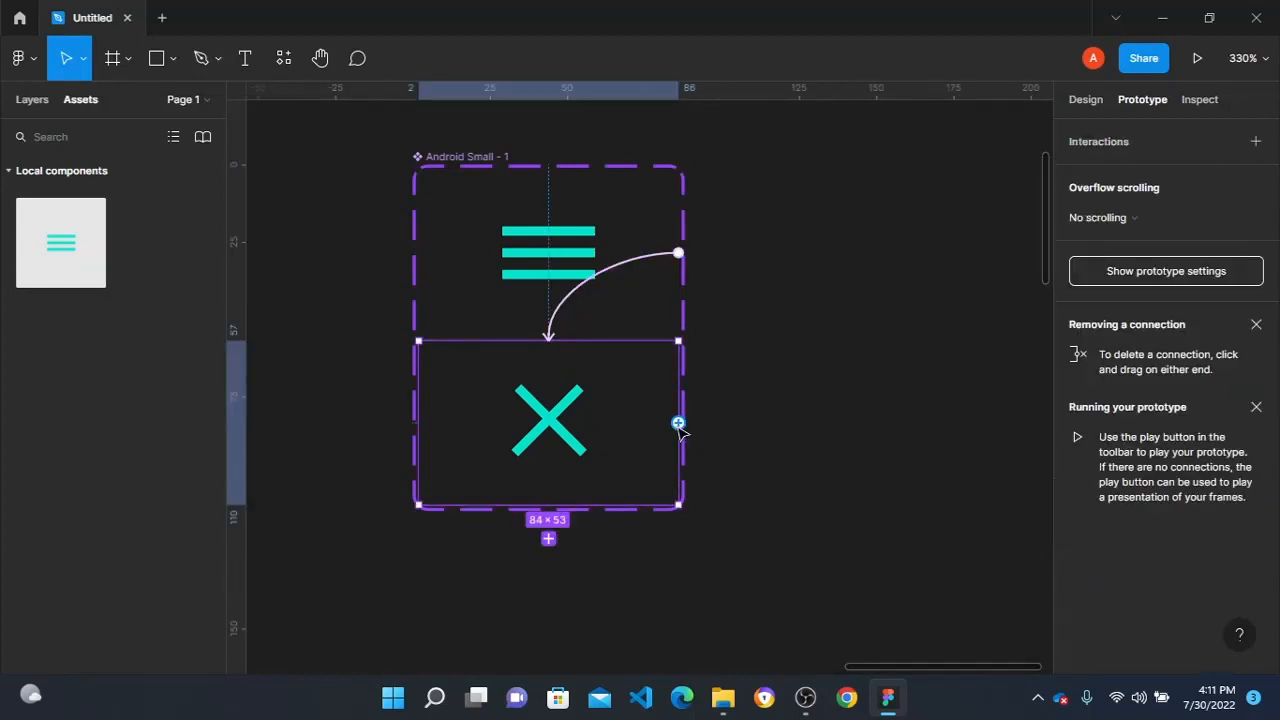
{"action": "left_click_drag", "start_coordinate": [678, 424], "coordinate": [584, 280]}
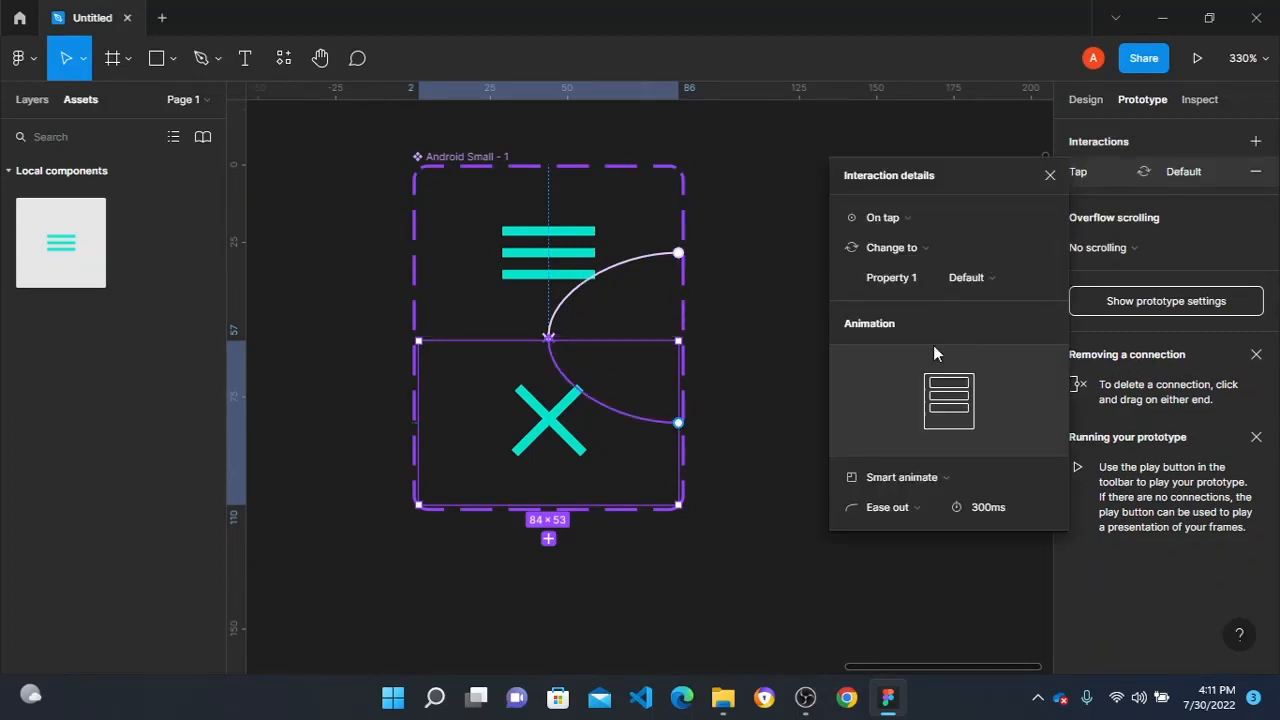
{"action": "left_click", "coordinate": [969, 487]}
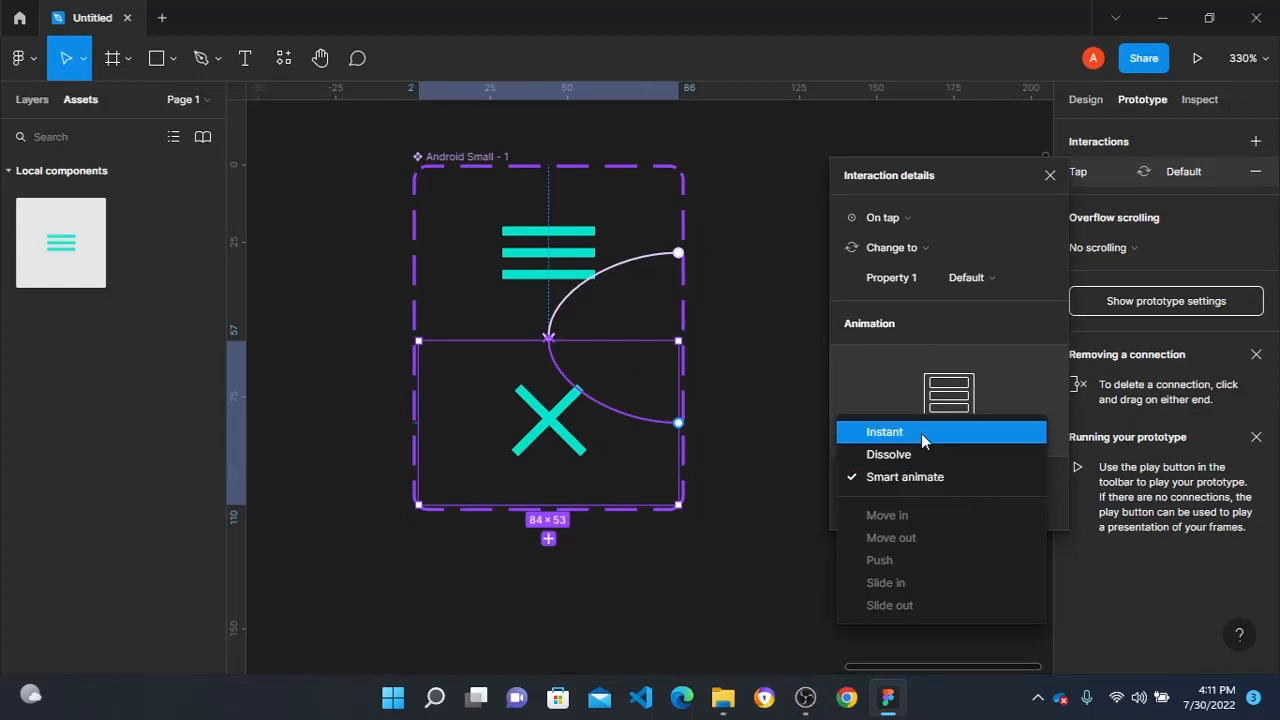
{"action": "left_click", "coordinate": [922, 441]}
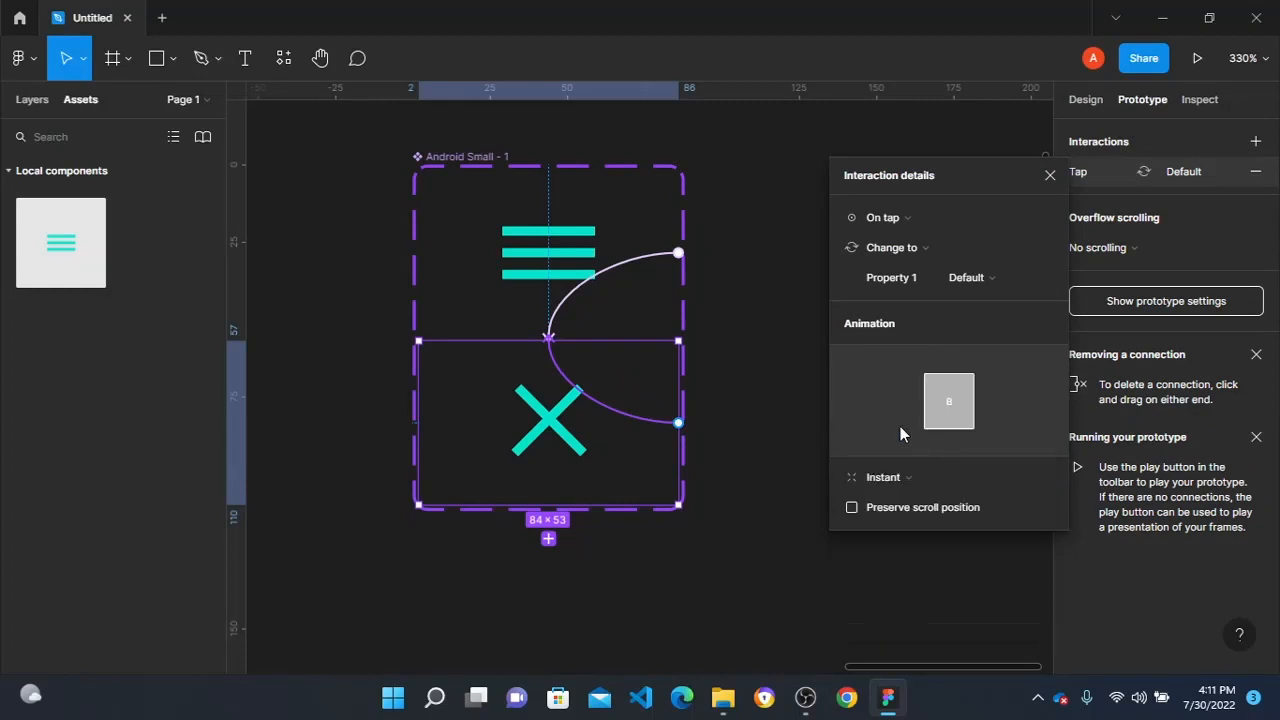
{"action": "left_click", "coordinate": [727, 388]}
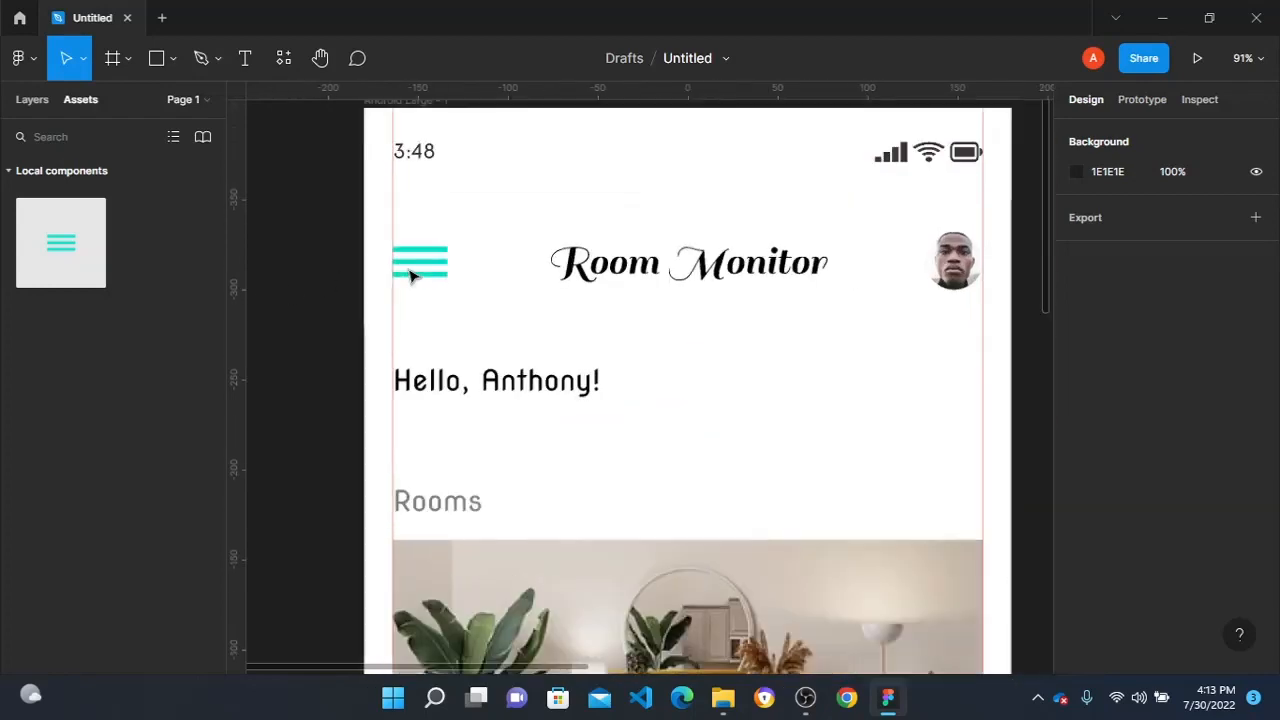
- Draw a rectangle about 65 × 40 covering the hamburger icon on the Android Large - 1 screen
{"action": "scroll", "coordinate": [408, 266], "scroll_direction": "up", "scroll_amount": 5}
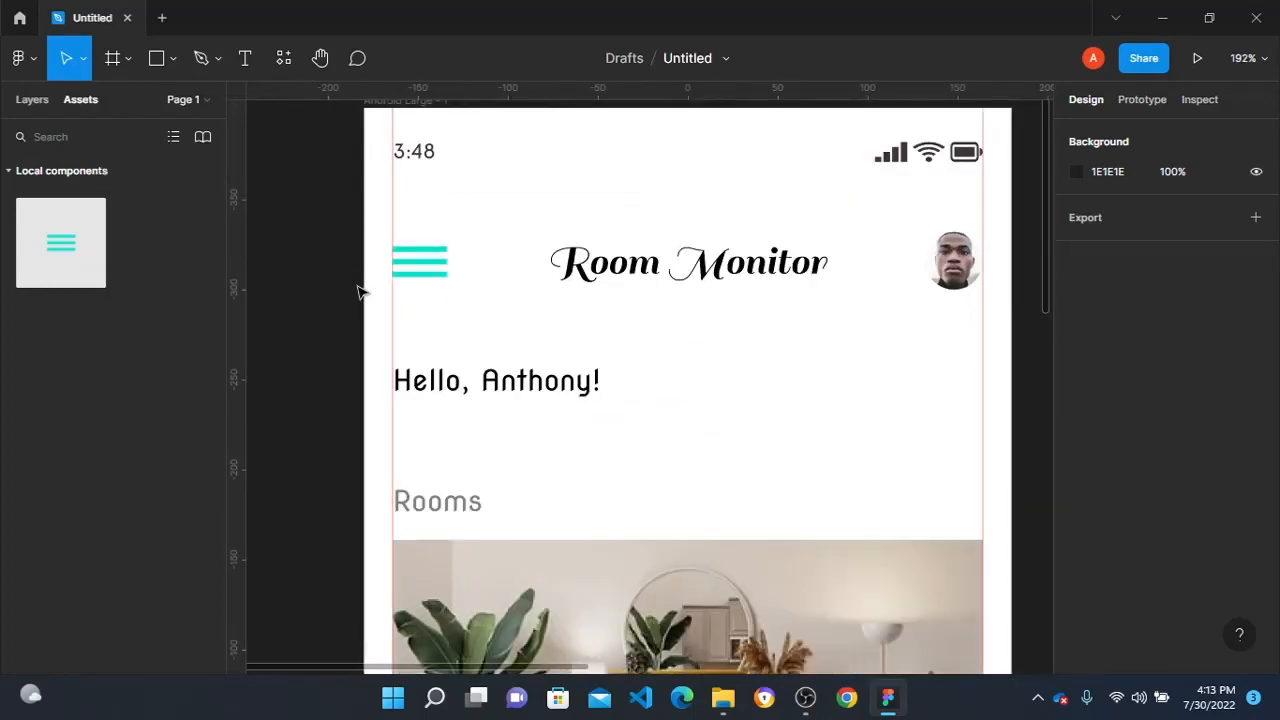
{"action": "left_click", "coordinate": [154, 58]}
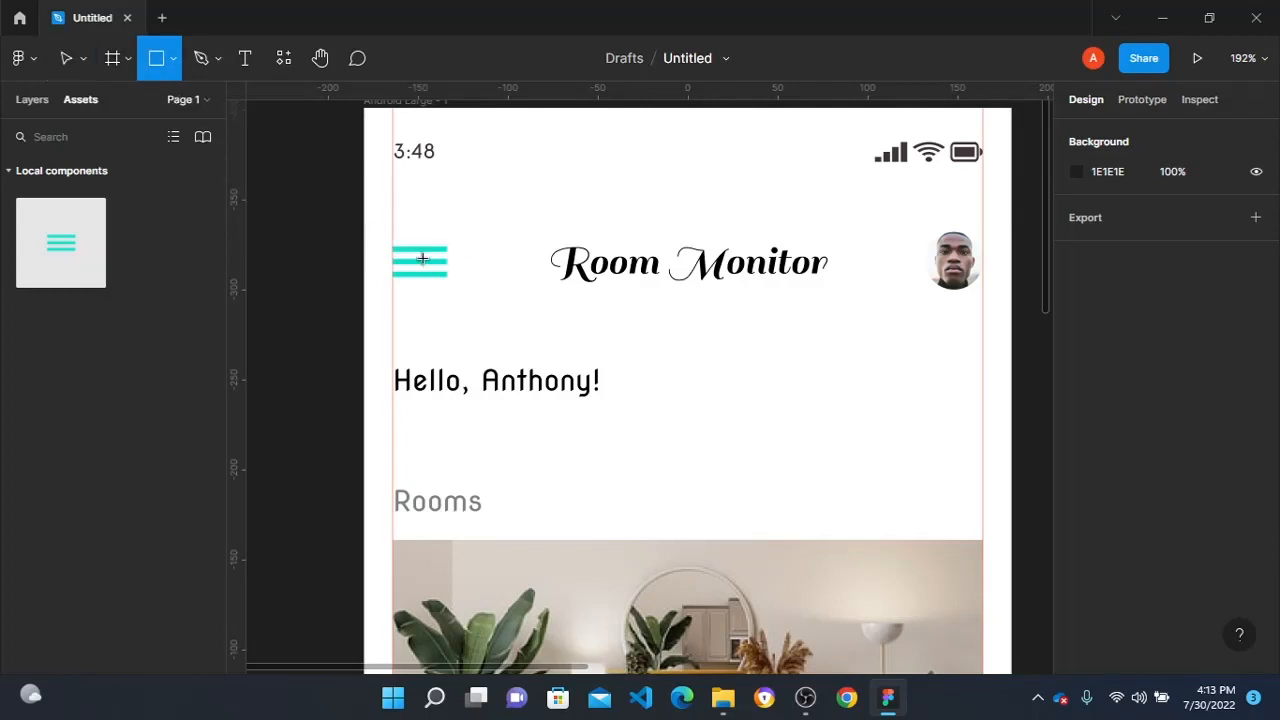
{"action": "mouse_move", "coordinate": [379, 238]}
{"action": "left_mouse_down"}
{"action": "mouse_move", "coordinate": [500, 292]}
{"action": "mouse_move", "coordinate": [497, 308]}
{"action": "left_mouse_up"}
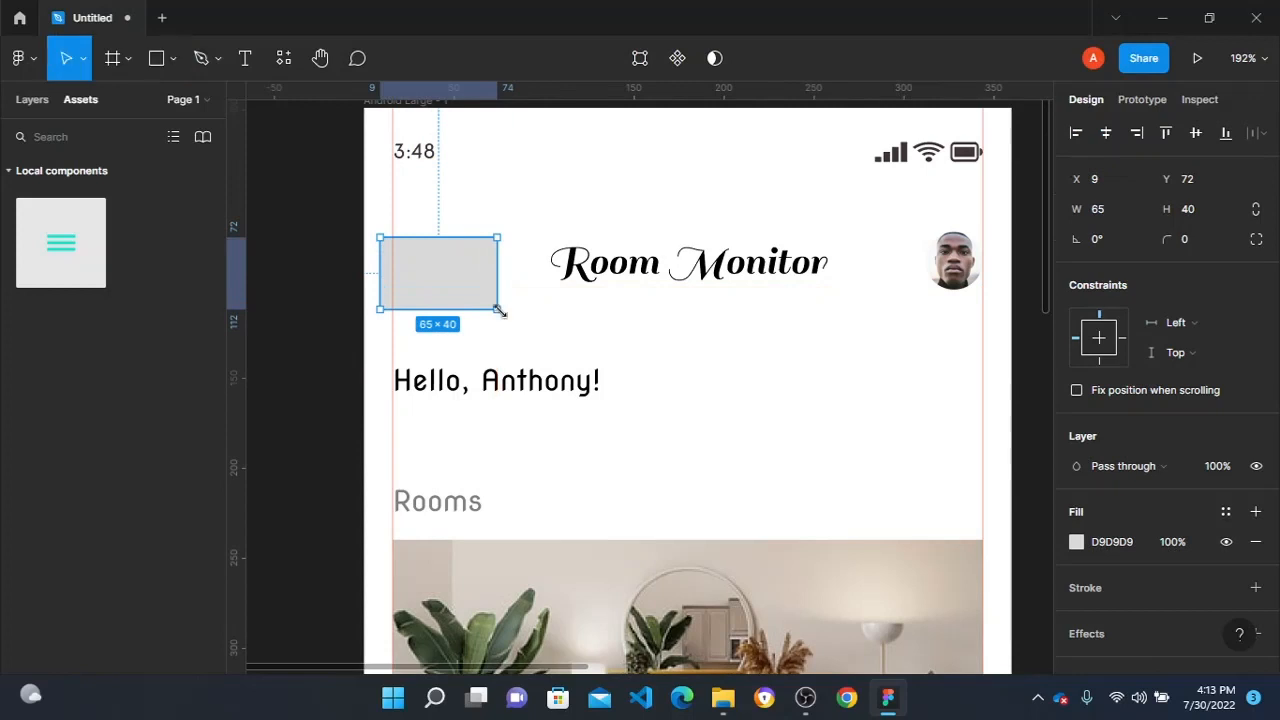
- Connect the rectangle to Android Large - 2 with an On tap Open overlay interaction positioned at Top left
{"action": "left_click", "coordinate": [1142, 99]}
{"action": "scroll", "coordinate": [551, 277], "scroll_direction": "down", "scroll_amount": 3}
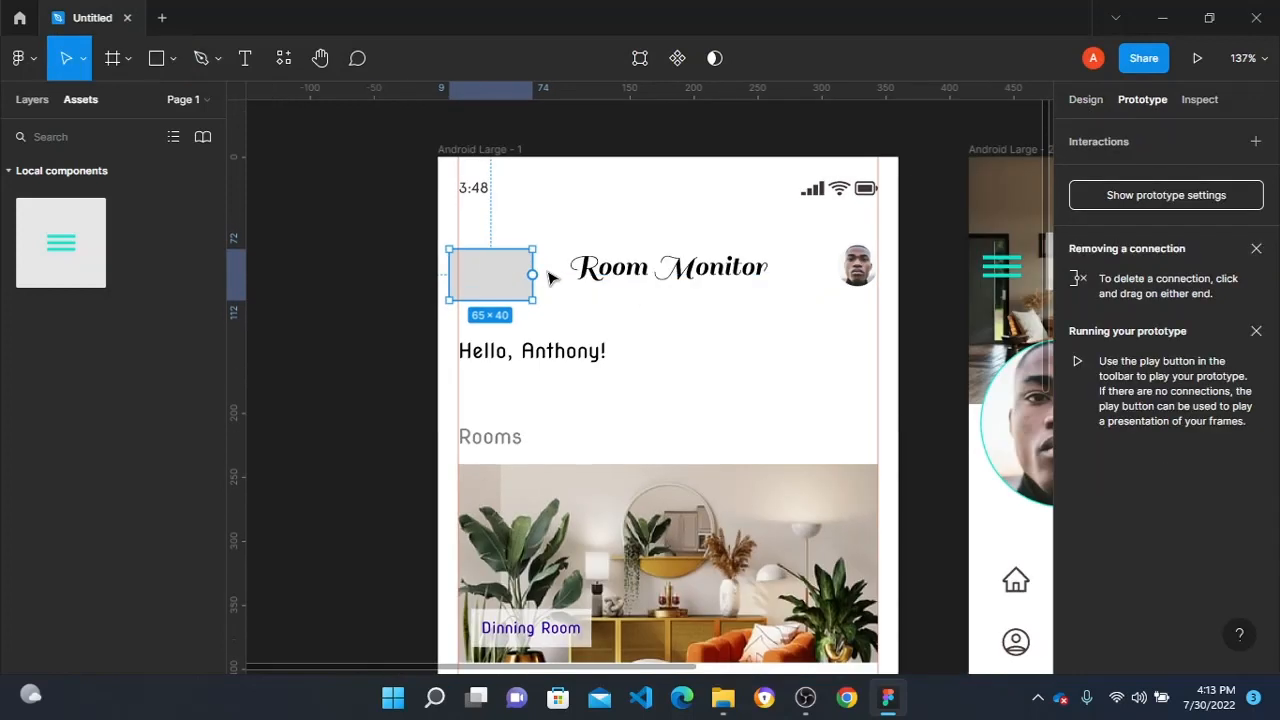
{"action": "scroll", "coordinate": [445, 270], "scroll_direction": "up", "scroll_amount": 1}
{"action": "left_click_drag", "start_coordinate": [459, 274], "coordinate": [944, 292]}
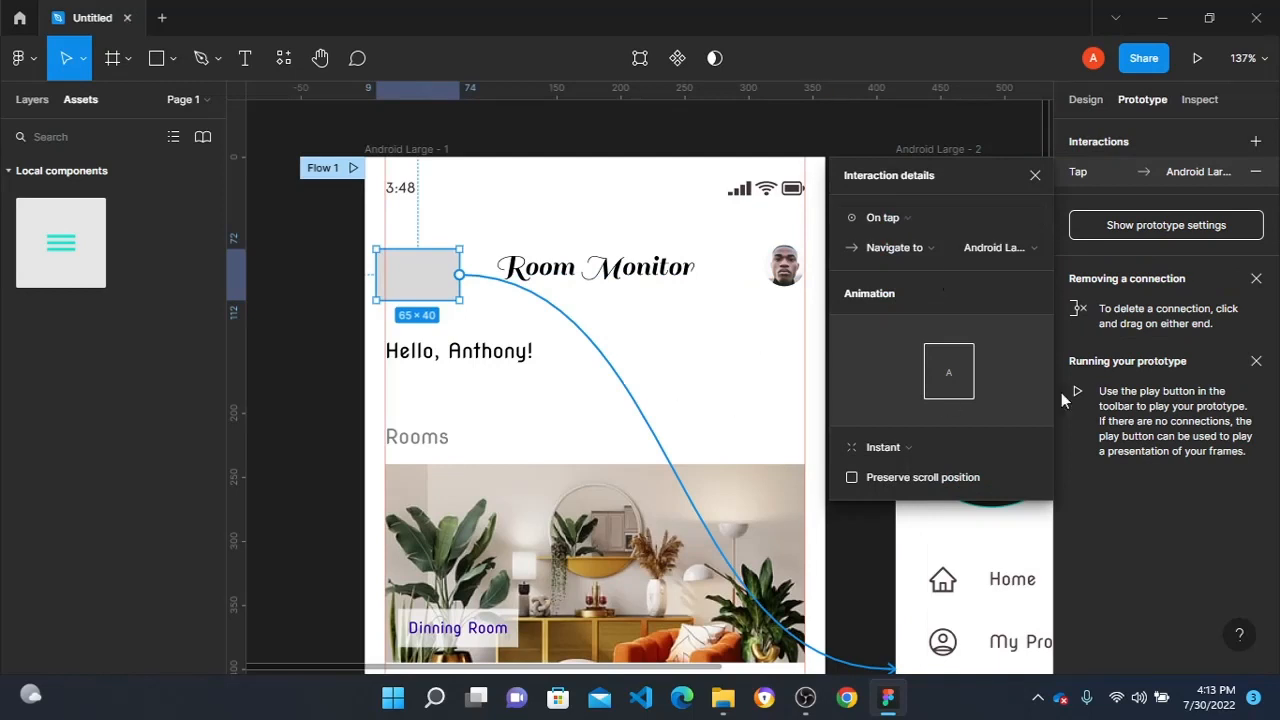
{"action": "left_click", "coordinate": [1003, 248]}
{"action": "left_click", "coordinate": [930, 251]}
{"action": "left_click", "coordinate": [917, 252]}
{"action": "left_click", "coordinate": [910, 306]}
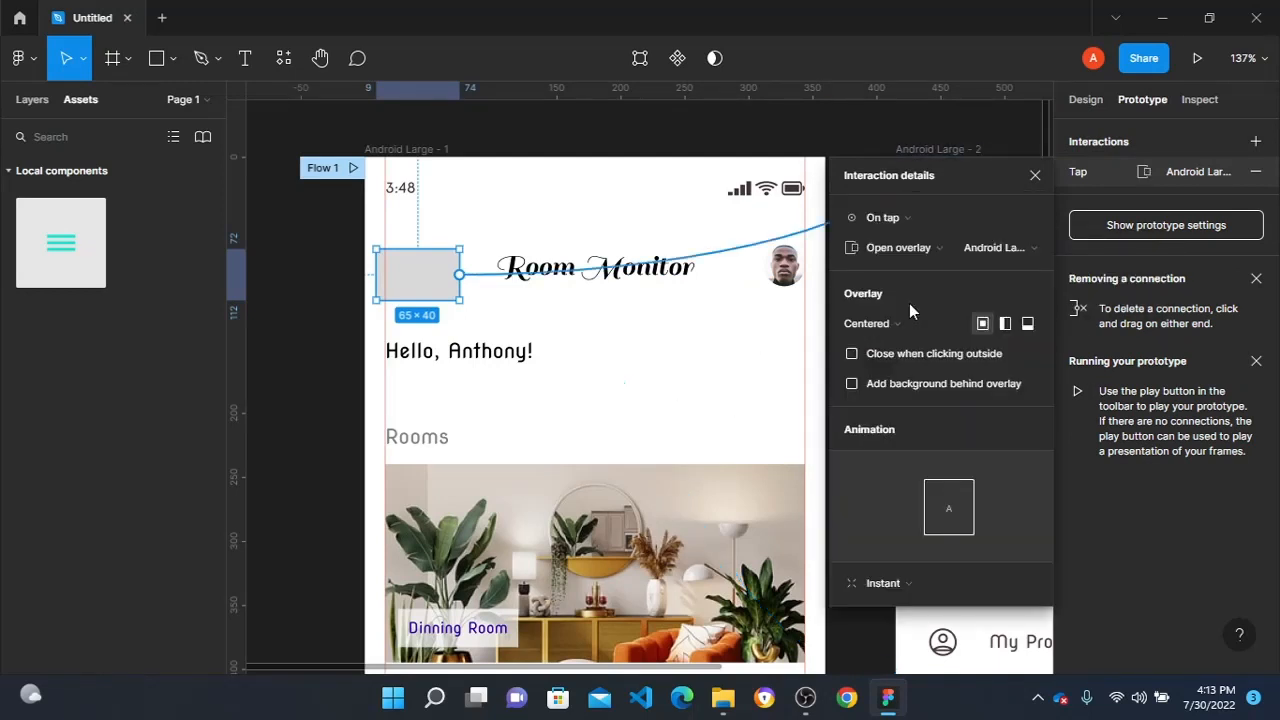
{"action": "left_click", "coordinate": [1005, 323]}
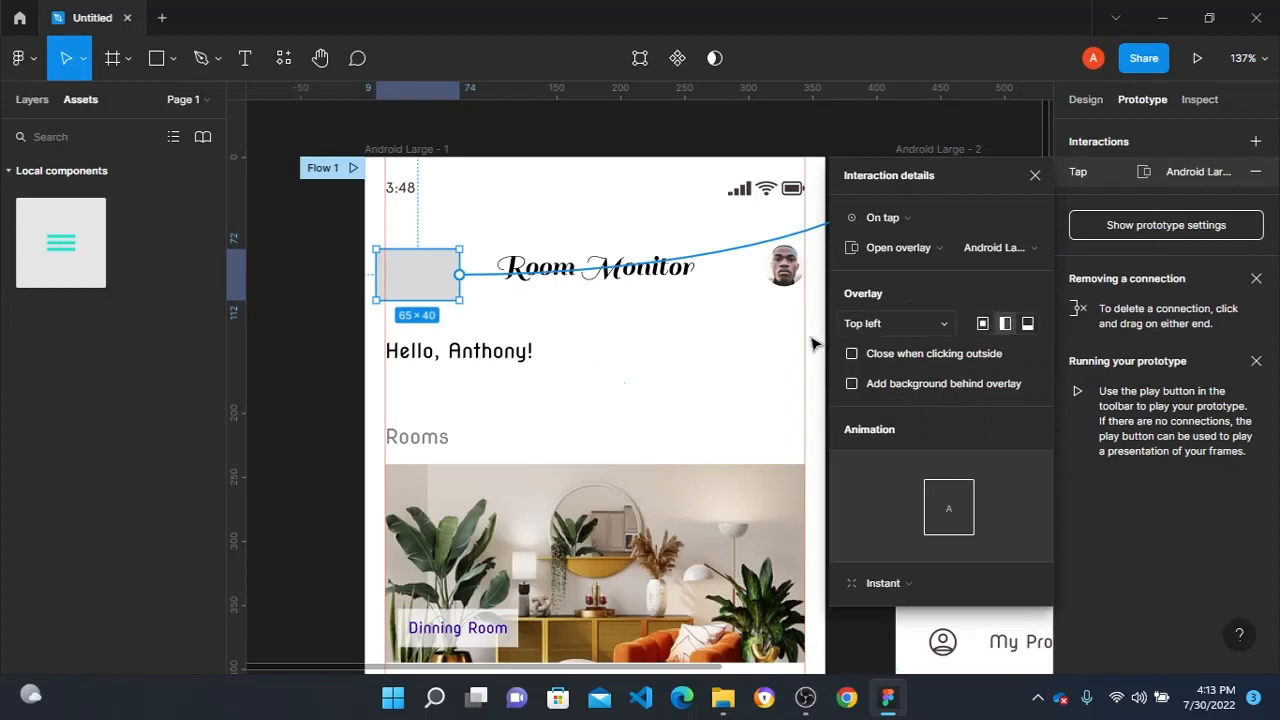
- Set the overlay's animation to Move in, directed rightward, with Ease in easing
{"action": "left_click", "coordinate": [893, 583]}
{"action": "left_click", "coordinate": [911, 556]}
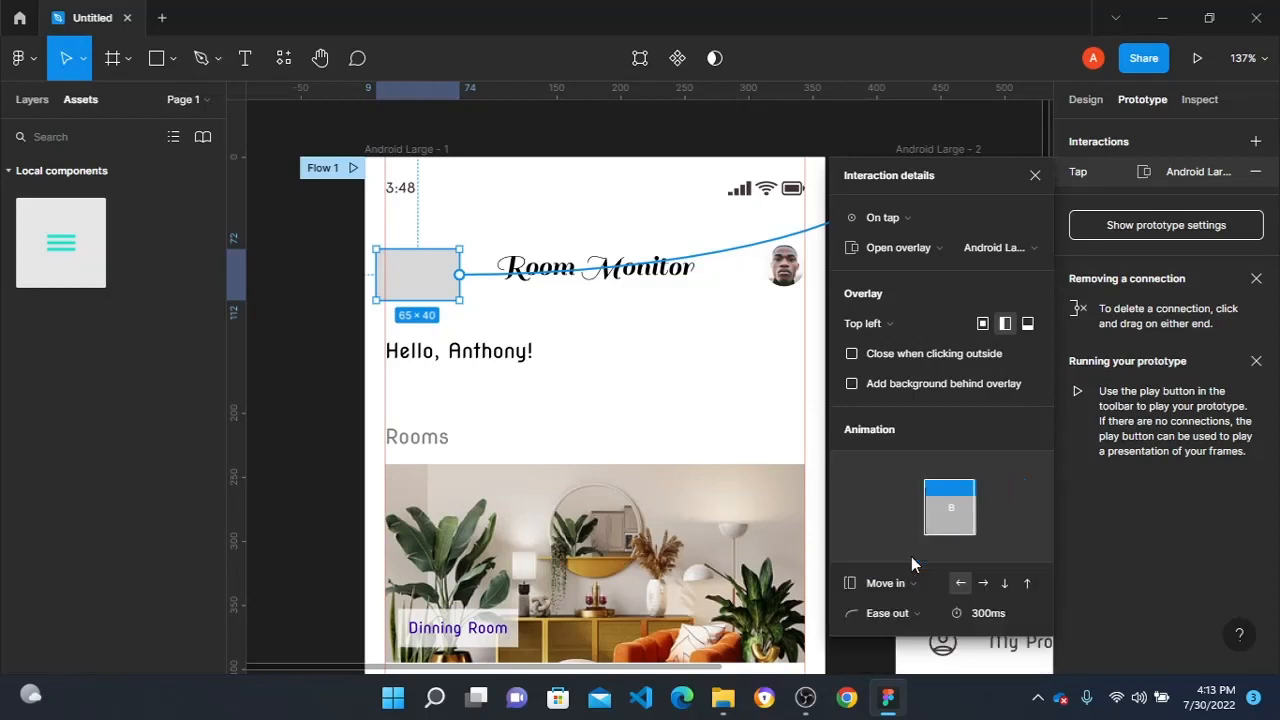
{"action": "left_click", "coordinate": [982, 583]}
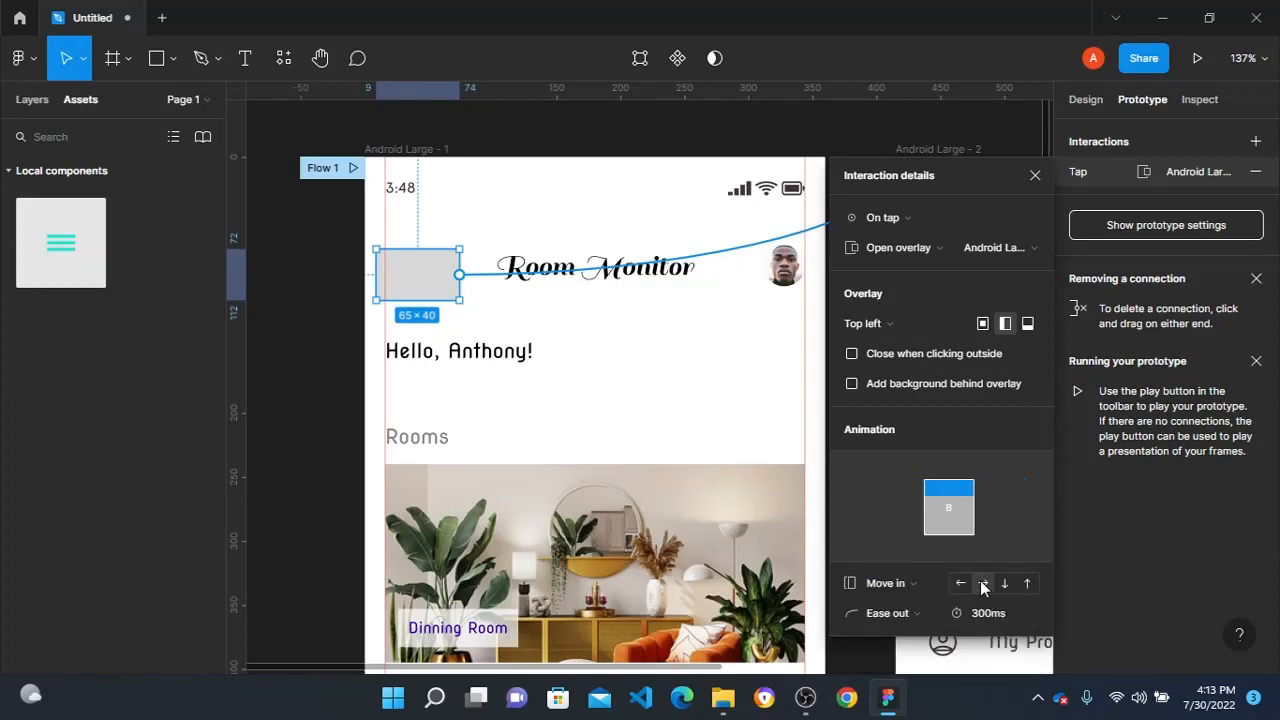
{"action": "left_click", "coordinate": [906, 613]}
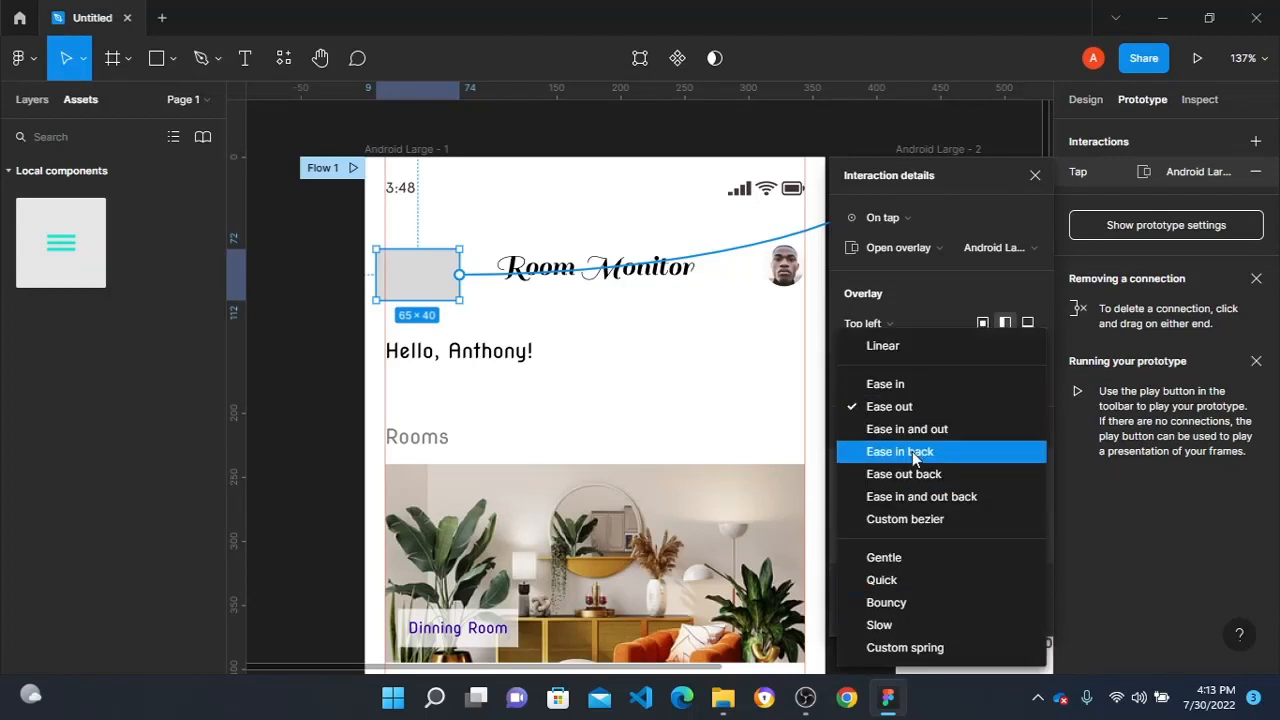
{"action": "left_click", "coordinate": [913, 396]}
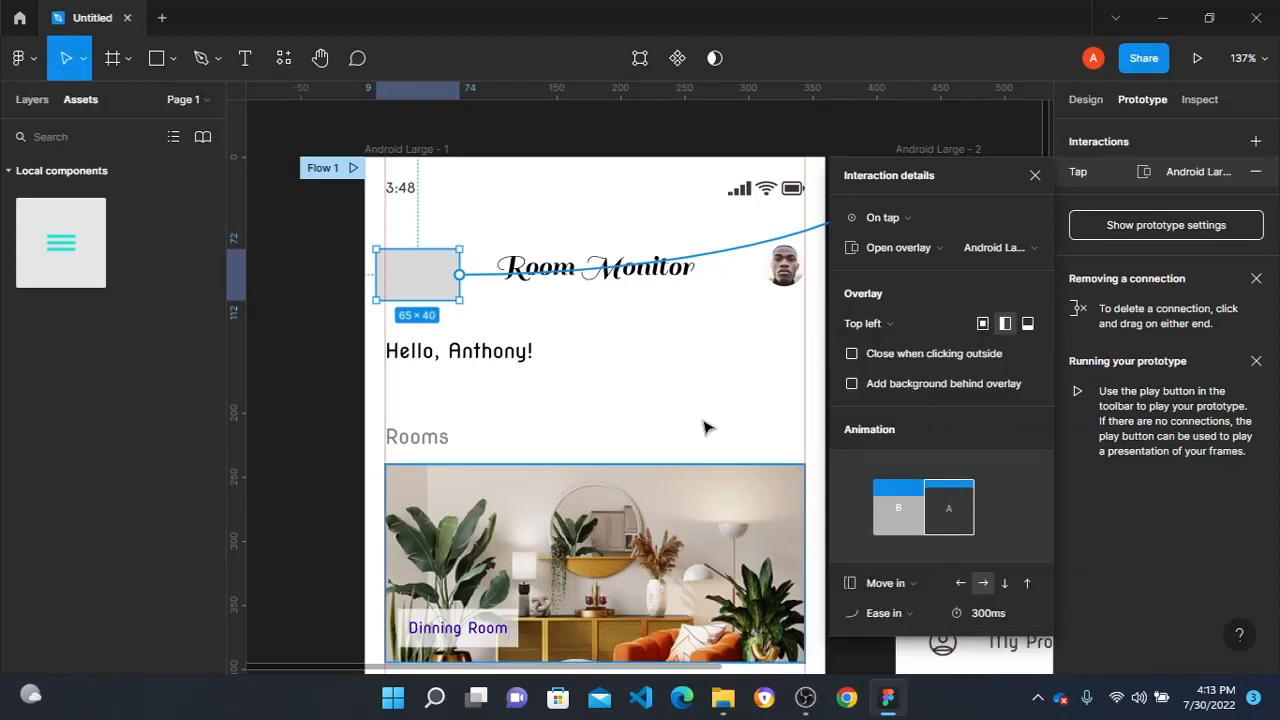
{"action": "left_click", "coordinate": [530, 134]}
- Connect the menu icon instance on Android Large - 2 to Android Large - 1 with an On tap Navigate to interaction
{"action": "scroll", "coordinate": [600, 180], "scroll_direction": "right", "scroll_amount": 5}
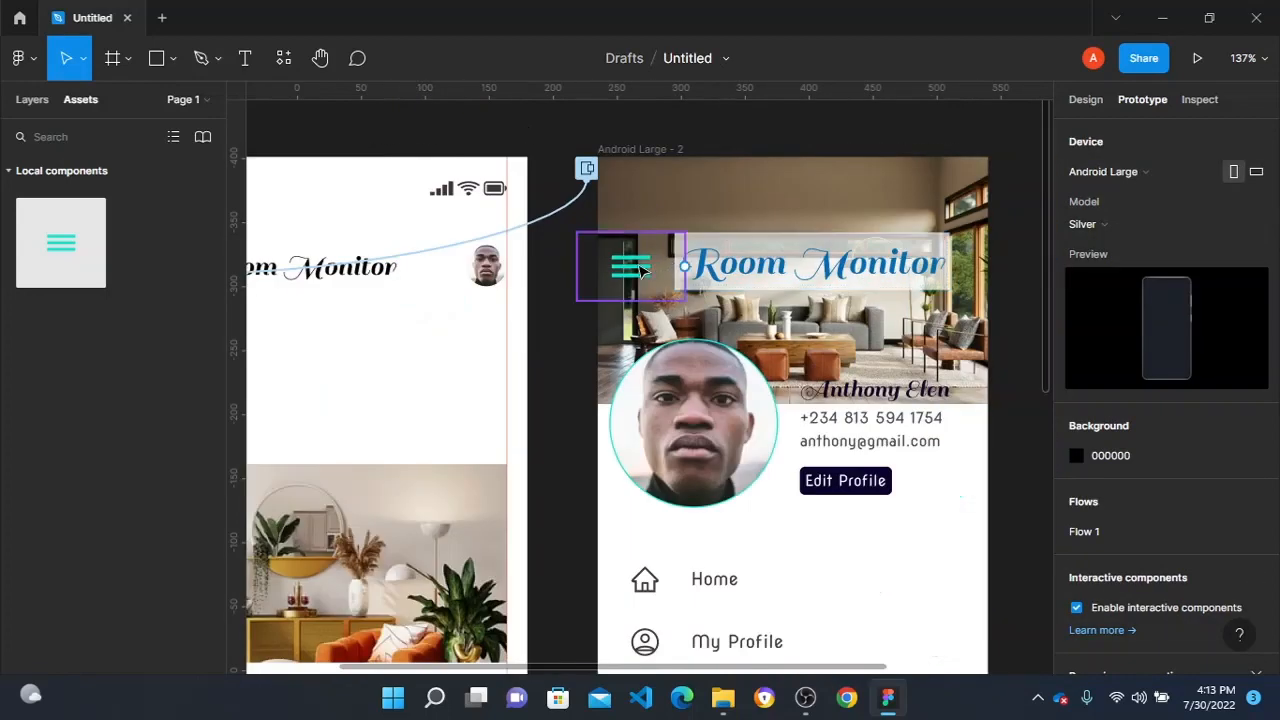
{"action": "left_click_drag", "start_coordinate": [686, 268], "coordinate": [416, 475]}
{"action": "scroll", "coordinate": [455, 456], "scroll_direction": "down", "scroll_amount": 1}
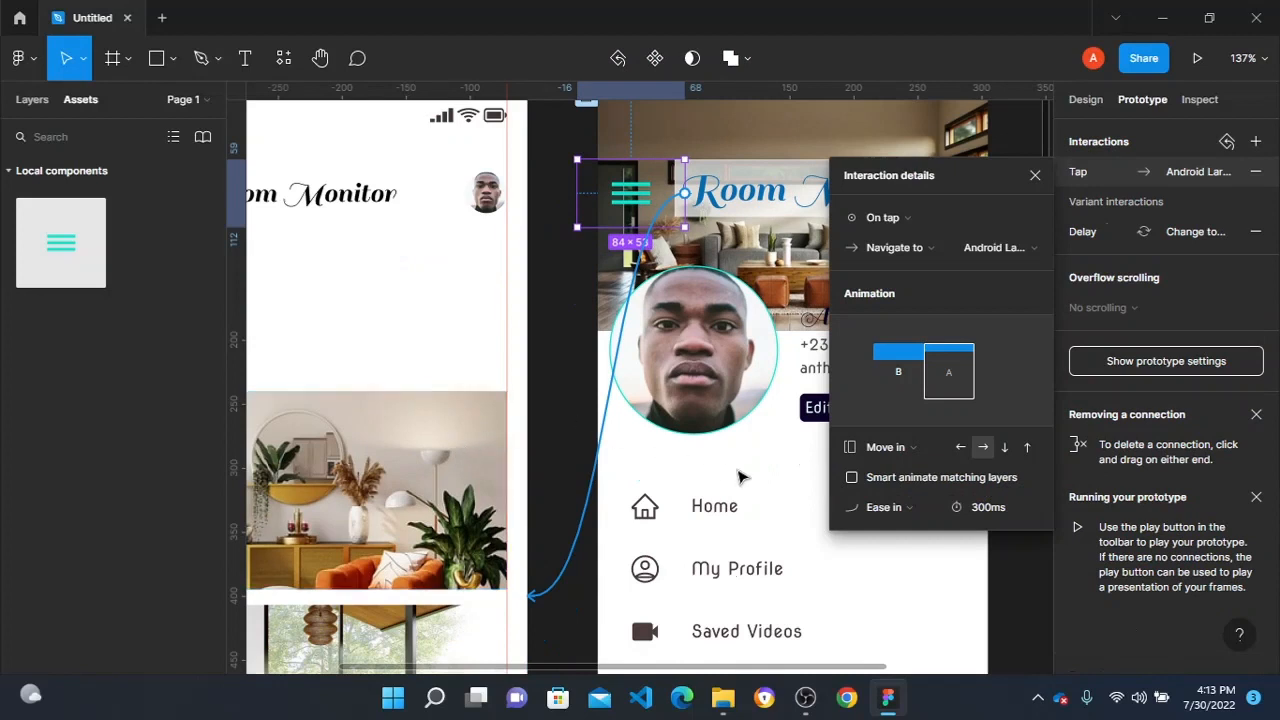
- Set the return interaction's animation to Move out, directed leftward, with Ease out easing
{"action": "left_click", "coordinate": [960, 448]}
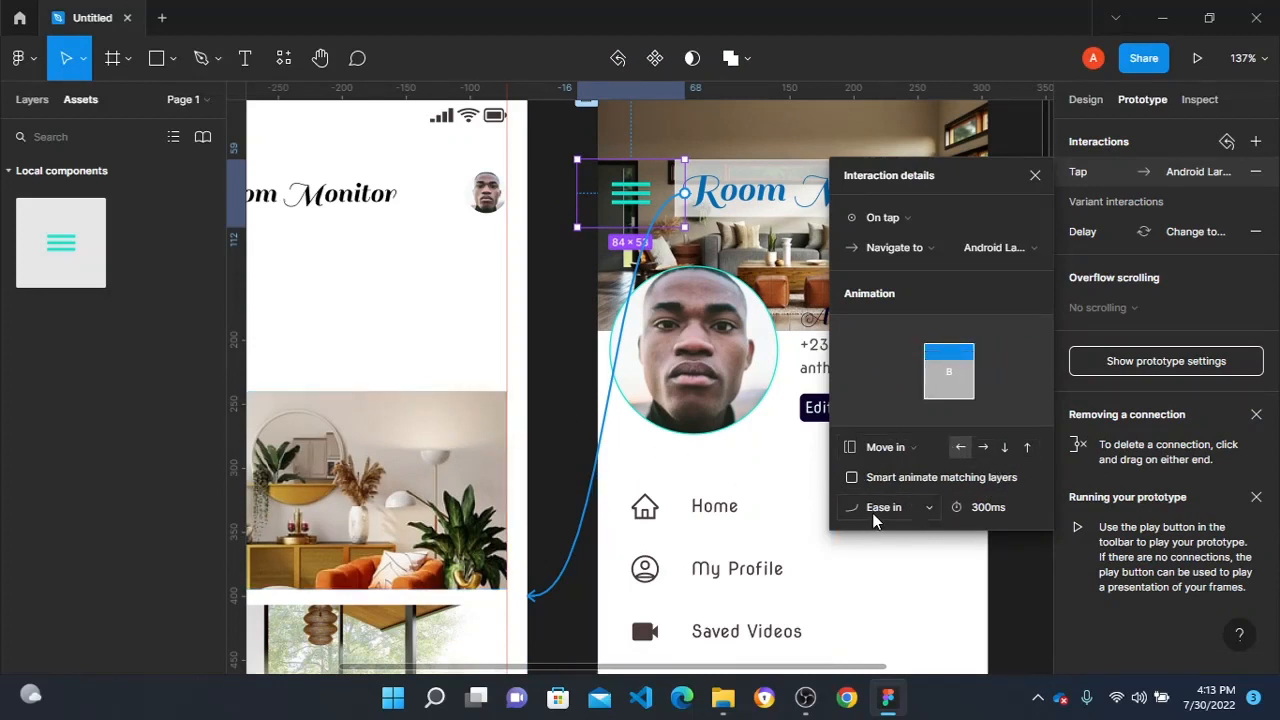
{"action": "left_click", "coordinate": [903, 449]}
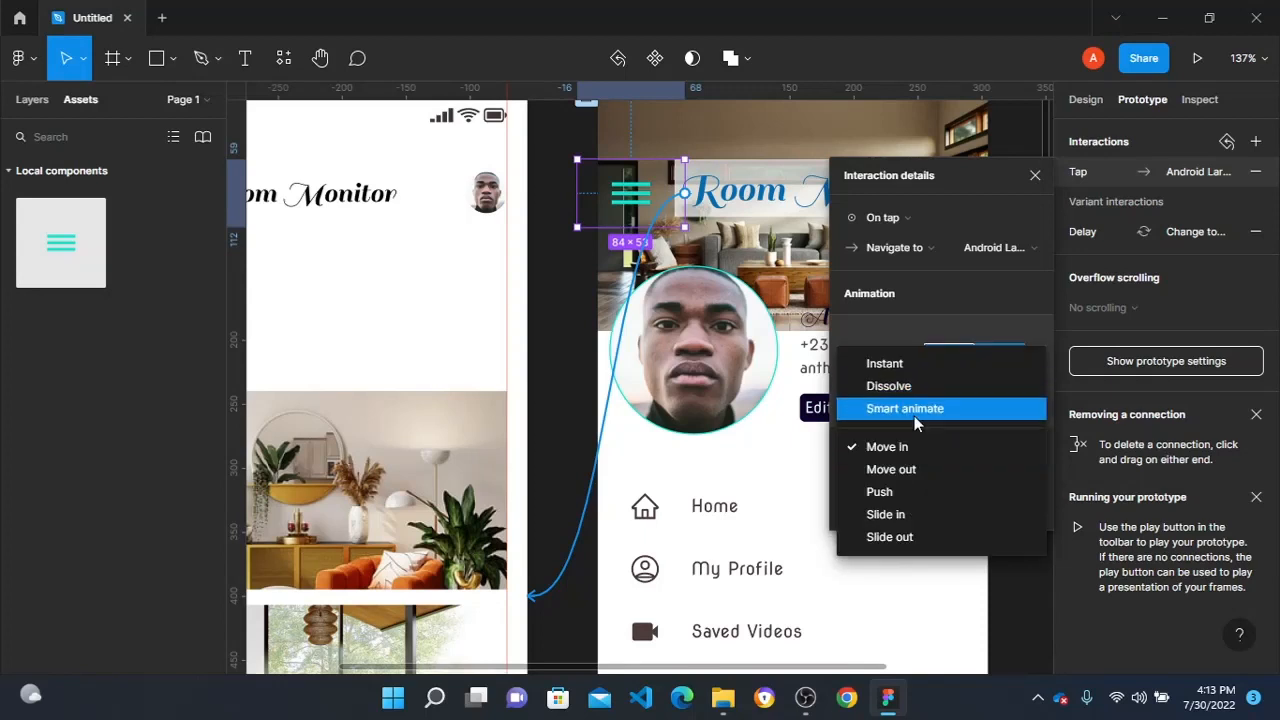
{"action": "left_click", "coordinate": [918, 470]}
{"action": "left_click", "coordinate": [904, 509]}
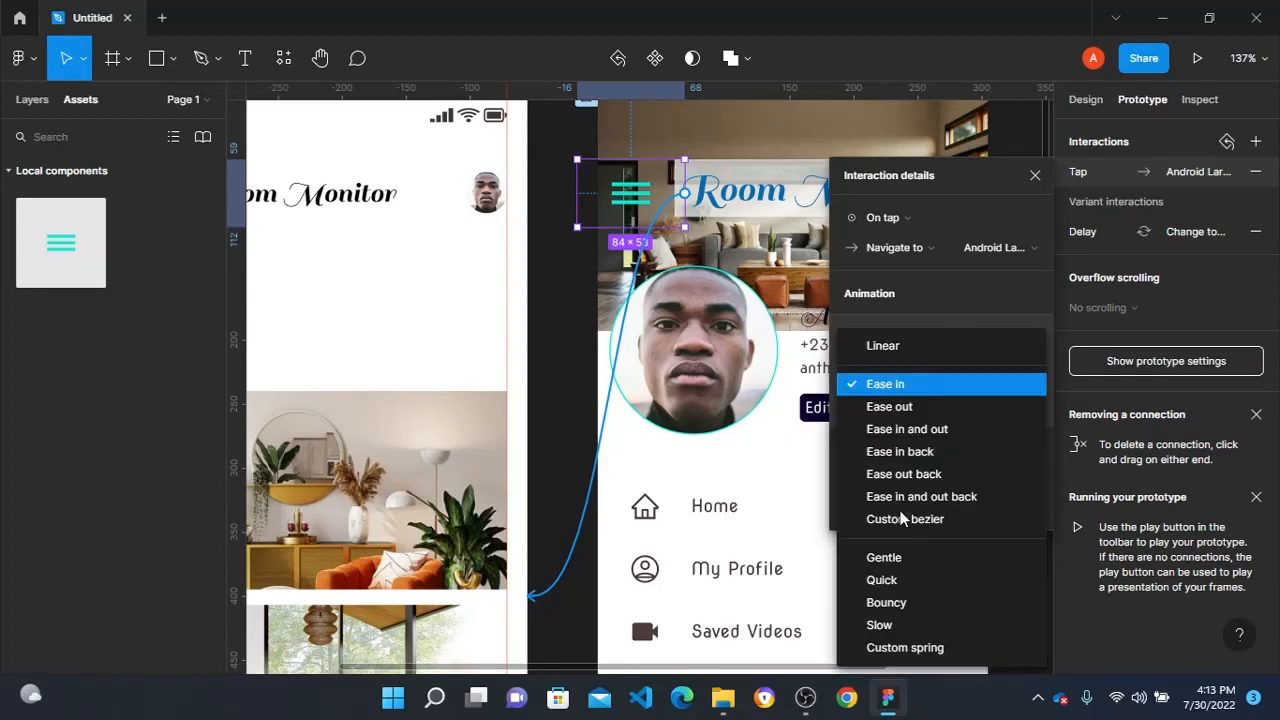
{"action": "left_click", "coordinate": [905, 406]}
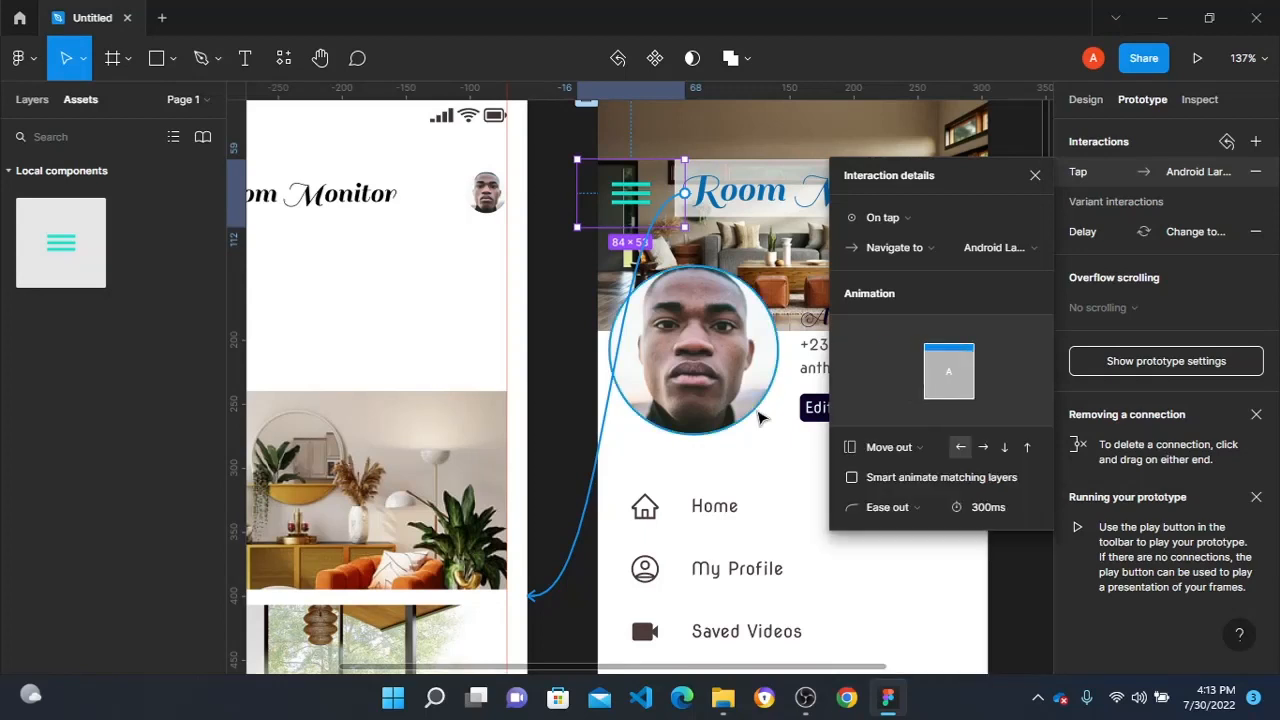
- Remove the fill from the rectangle covering the hamburger icon on Android Large - 1
{"action": "scroll", "coordinate": [543, 307], "scroll_direction": "left", "scroll_amount": 1}
{"action": "scroll", "coordinate": [540, 308], "scroll_direction": "down", "scroll_amount": 1}
{"action": "scroll", "coordinate": [540, 308], "scroll_direction": "down", "scroll_amount": 3}
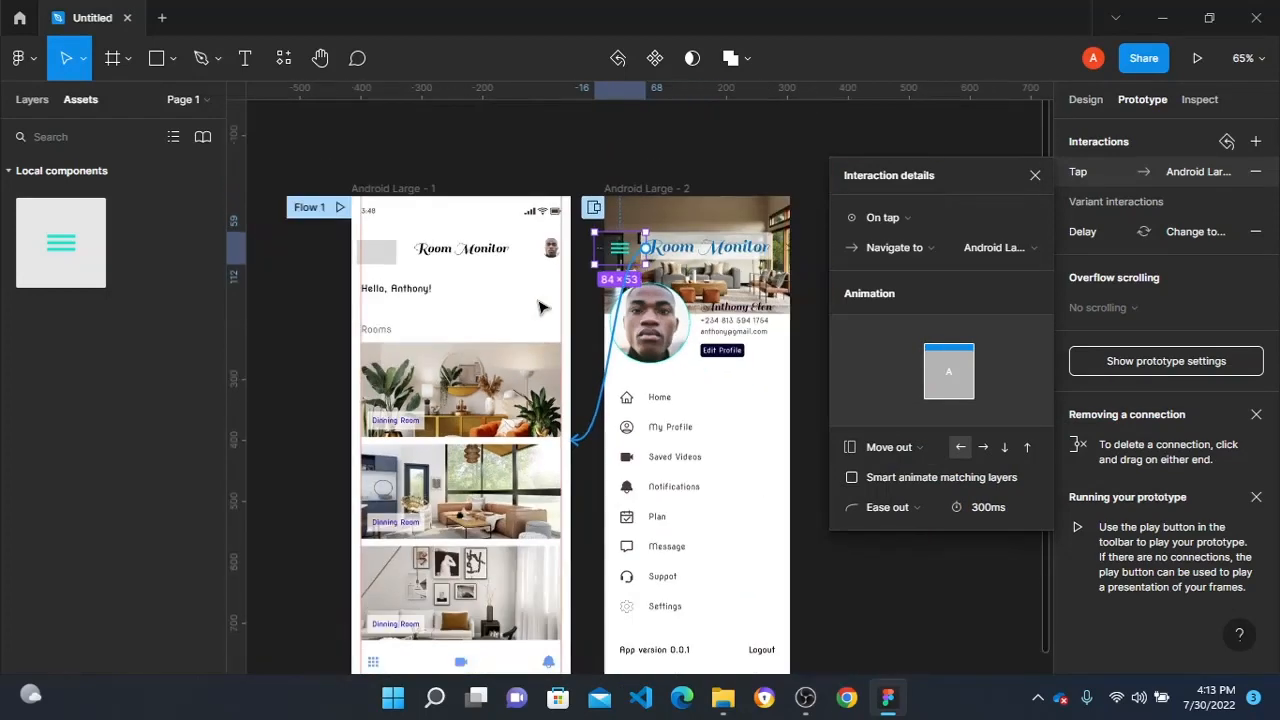
{"action": "scroll", "coordinate": [520, 294], "scroll_direction": "left", "scroll_amount": 2}
{"action": "left_click", "coordinate": [452, 252]}
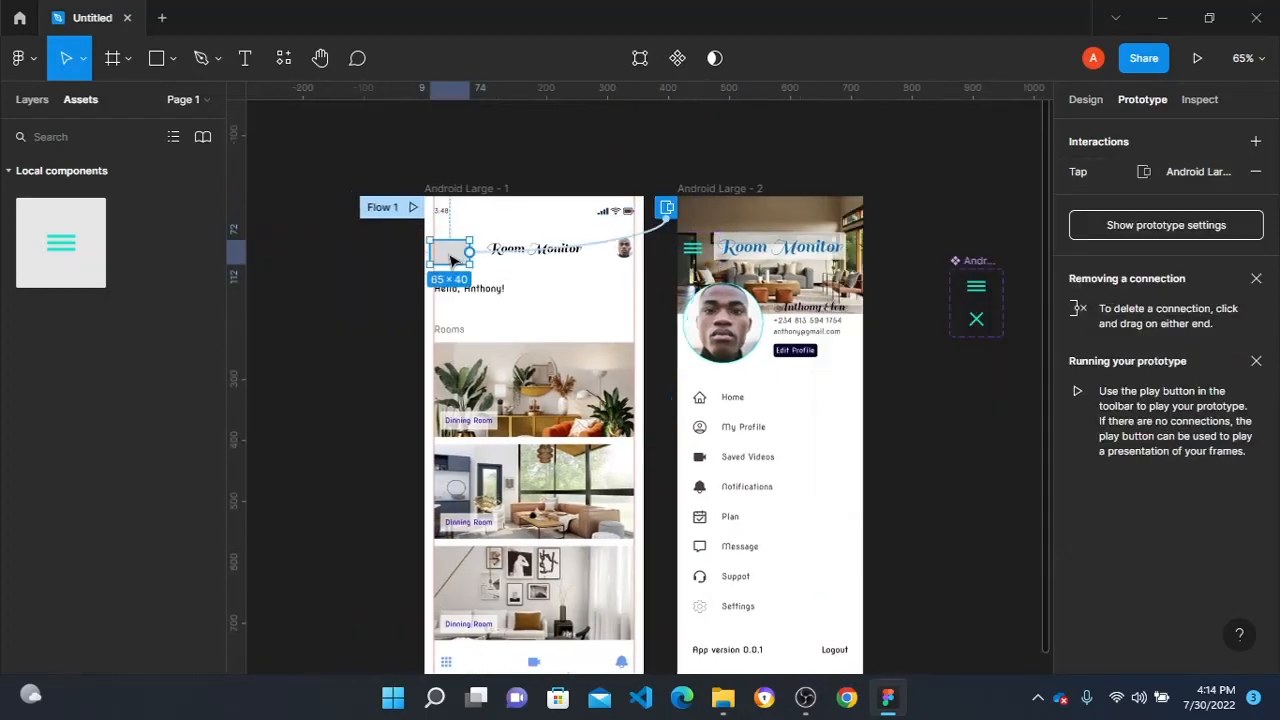
{"action": "scroll", "coordinate": [460, 260], "scroll_direction": "up", "scroll_amount": 2}
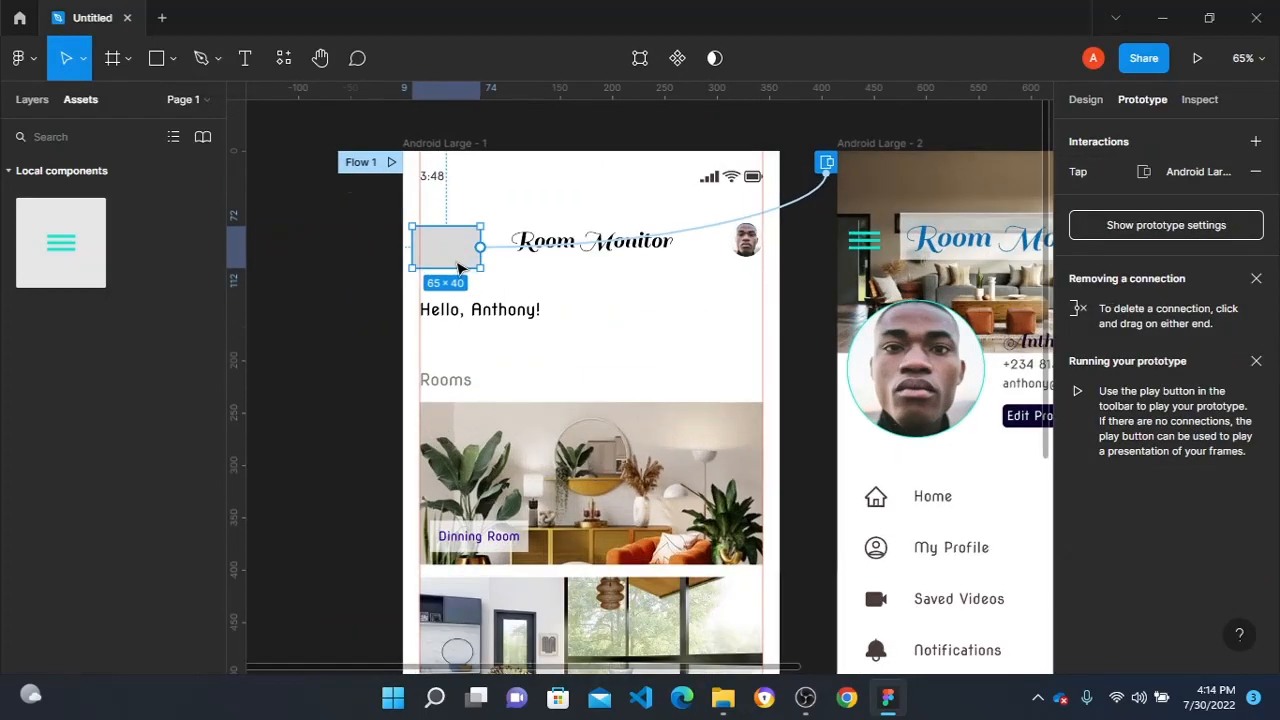
{"action": "left_click", "coordinate": [1086, 100]}
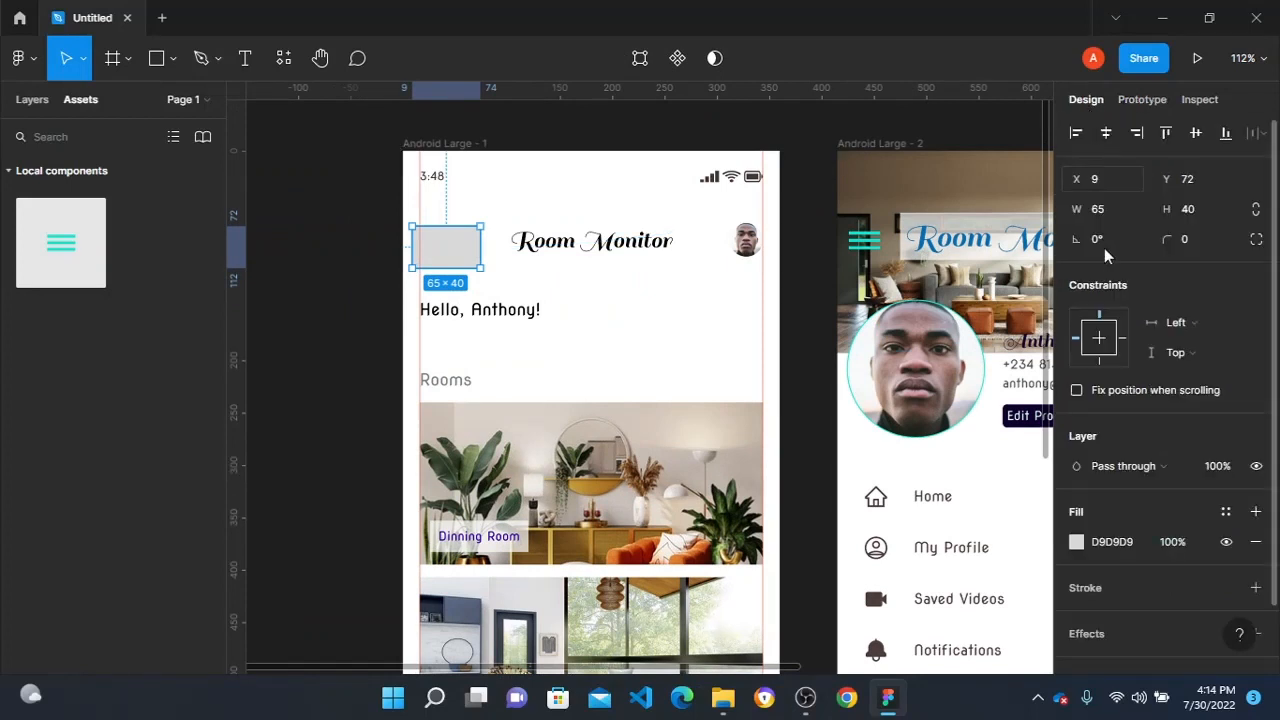
{"action": "left_click", "coordinate": [1256, 542]}
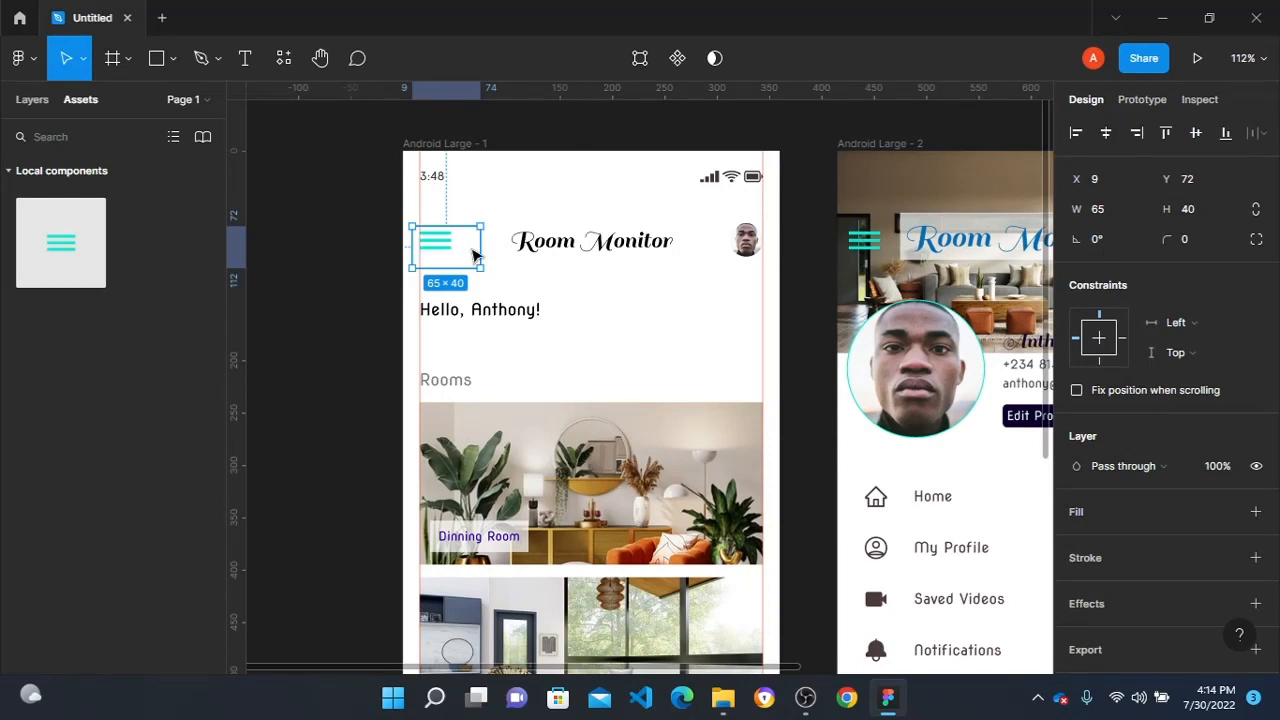
{"action": "left_click_drag", "start_coordinate": [474, 254], "coordinate": [474, 250]}
{"action": "left_click", "coordinate": [290, 207]}
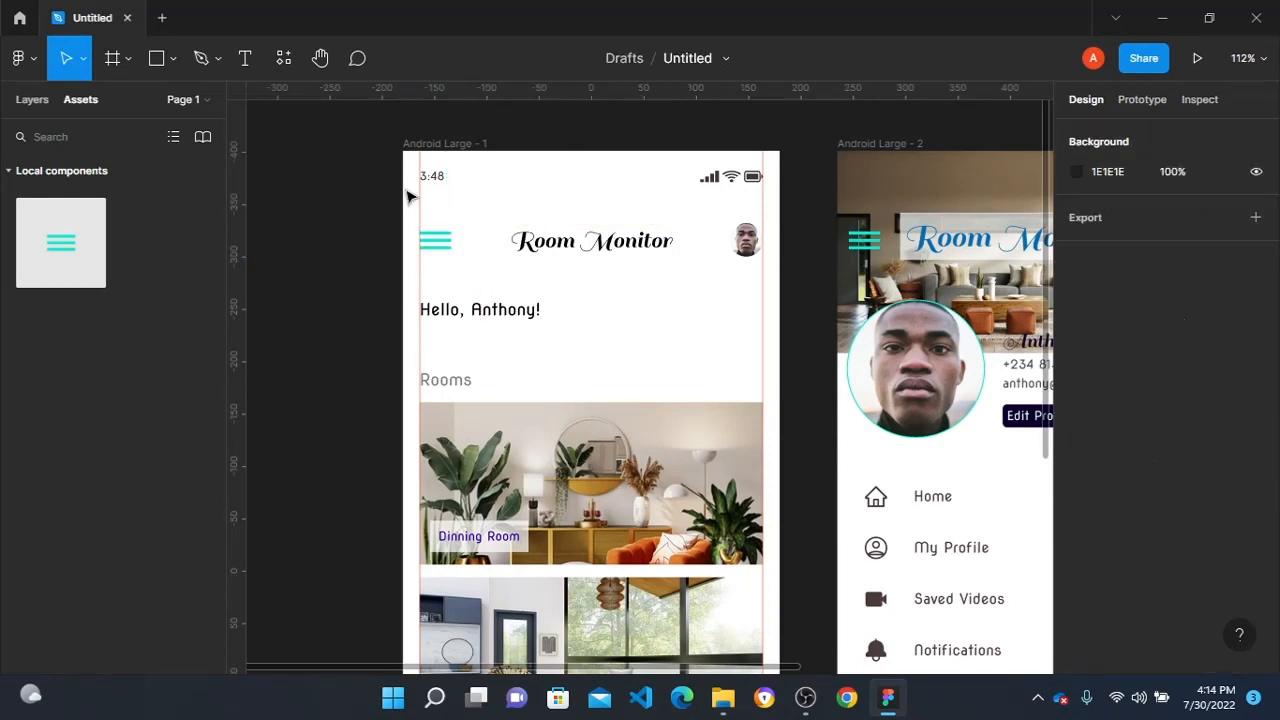
- Run the prototype from Android Large - 1 and test opening and closing the profile menu with the menu icon
{"action": "left_click", "coordinate": [431, 154]}
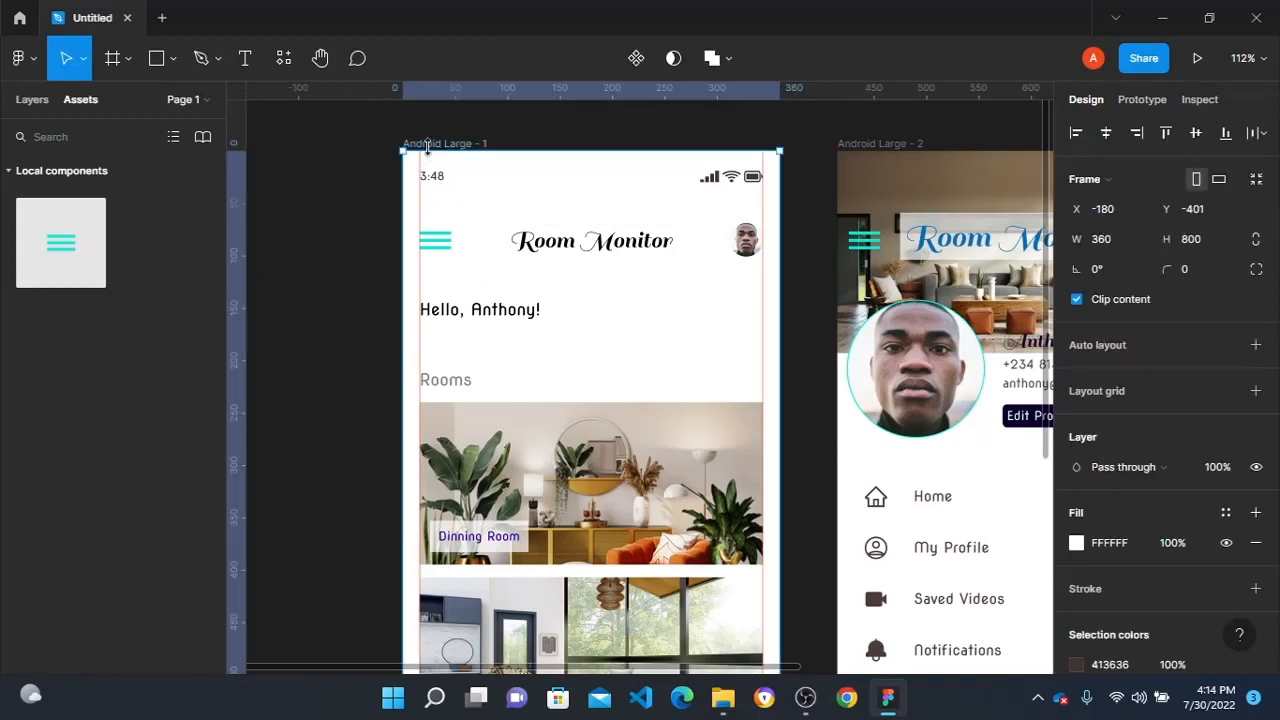
{"action": "left_click", "coordinate": [1203, 56]}
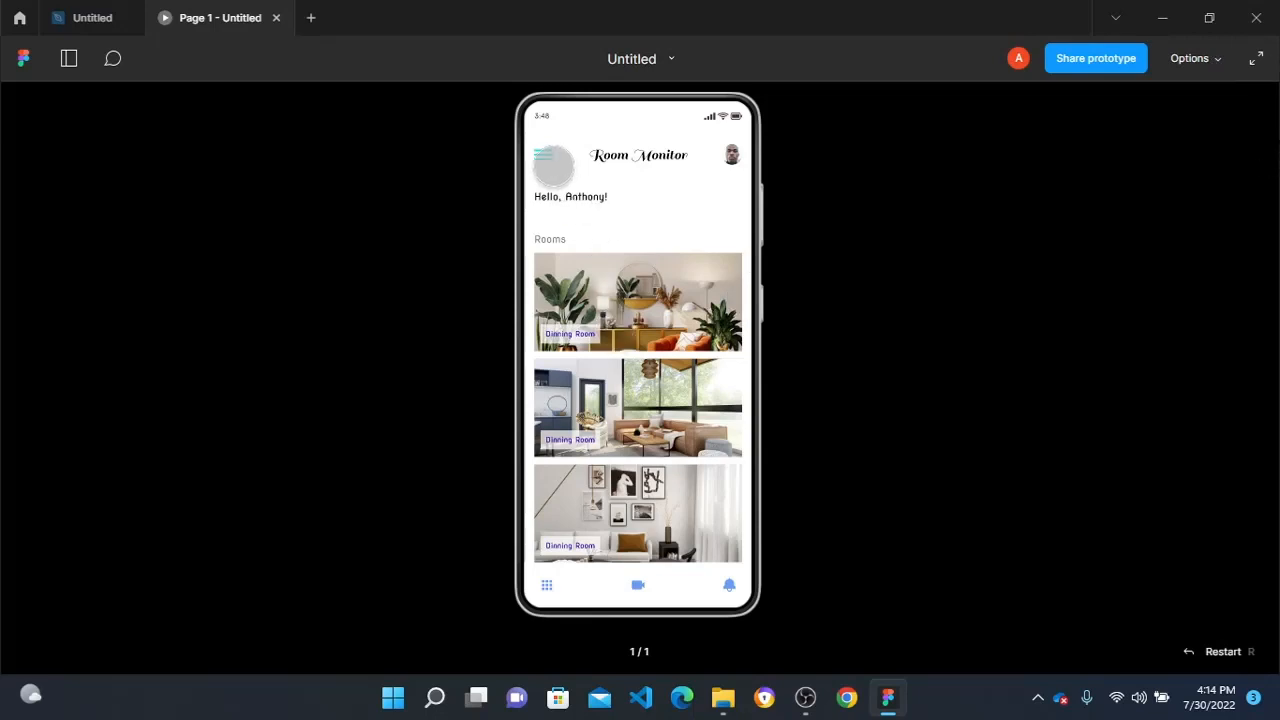
{"action": "left_click", "coordinate": [546, 155]}
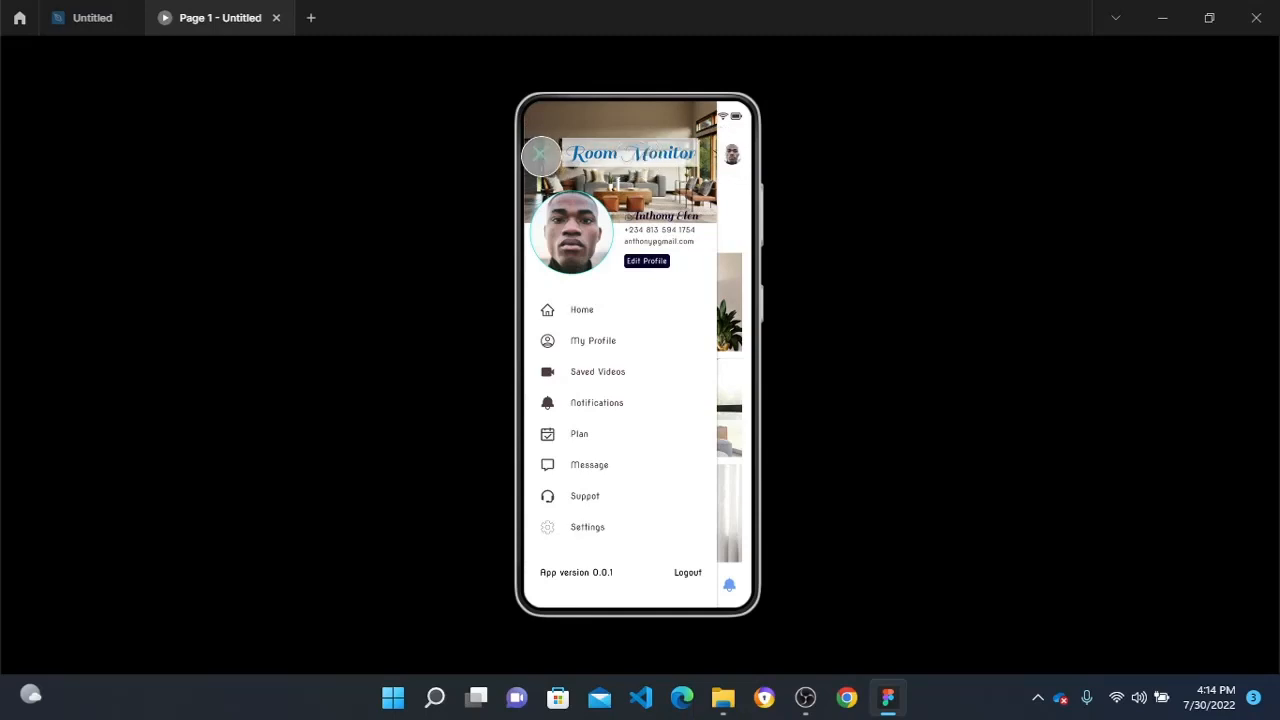
{"action": "left_click", "coordinate": [541, 156]}
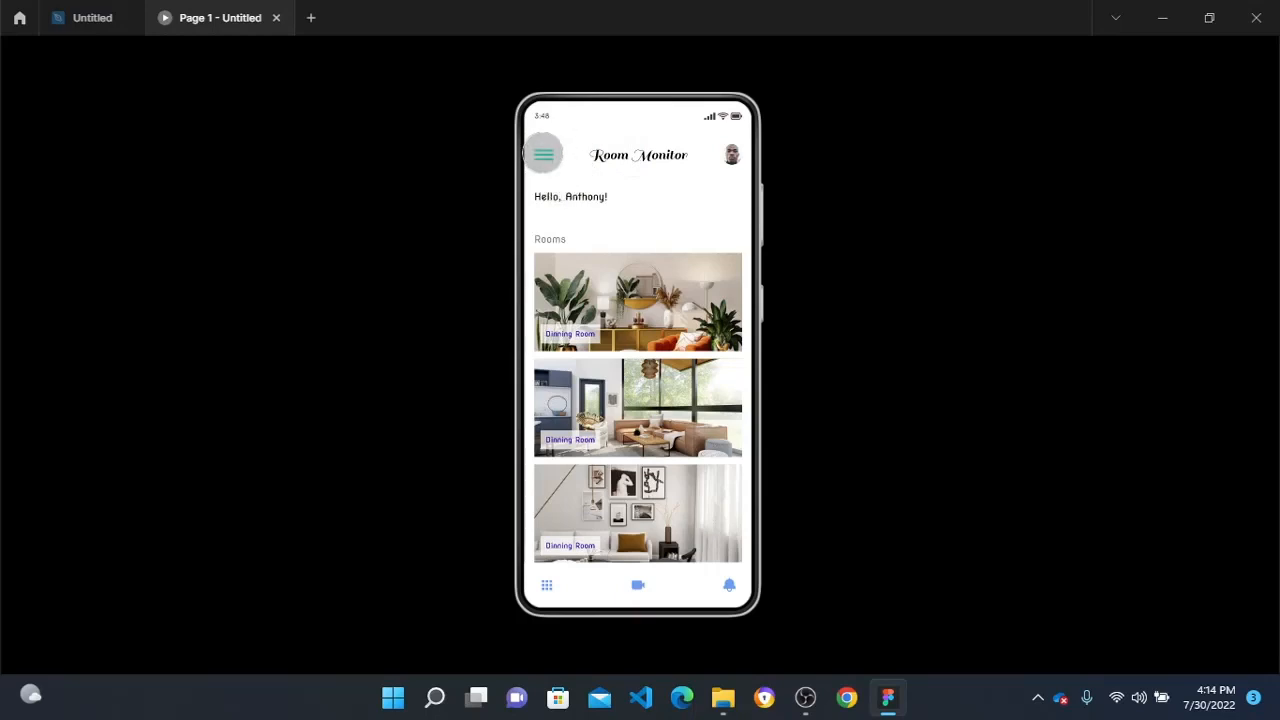
{"action": "left_click", "coordinate": [543, 155]}
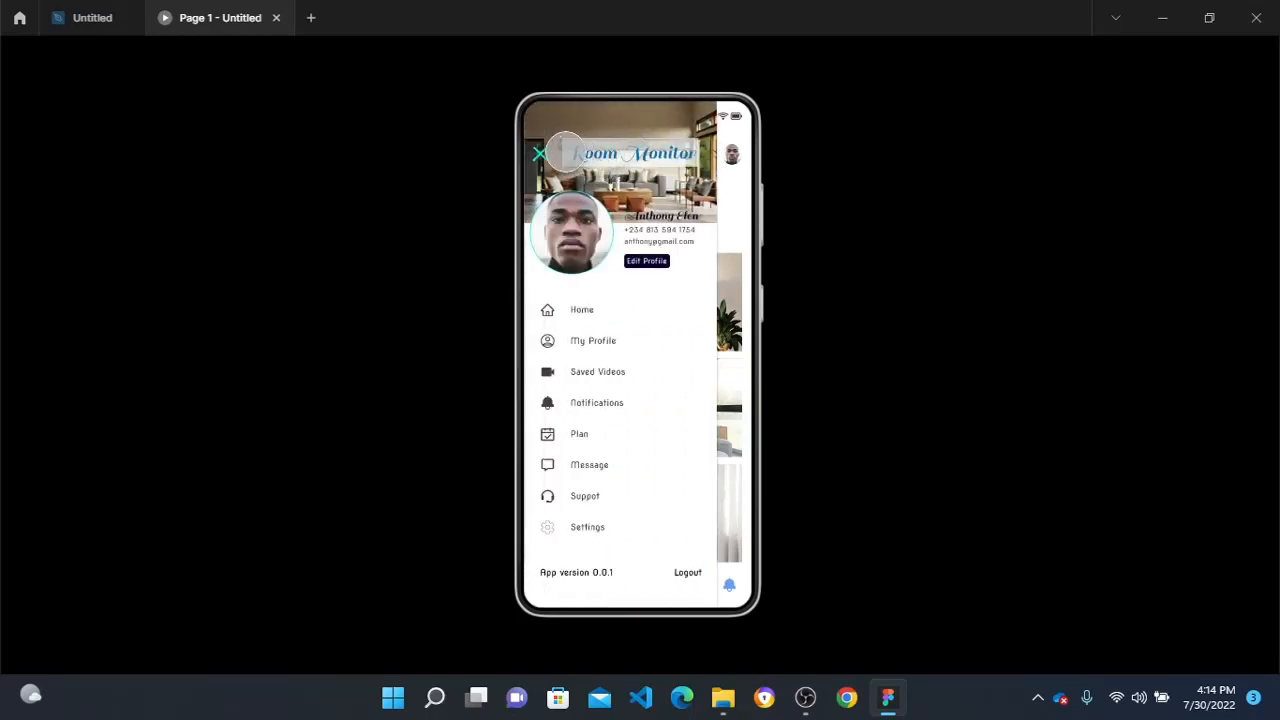
{"action": "left_click", "coordinate": [540, 154]}
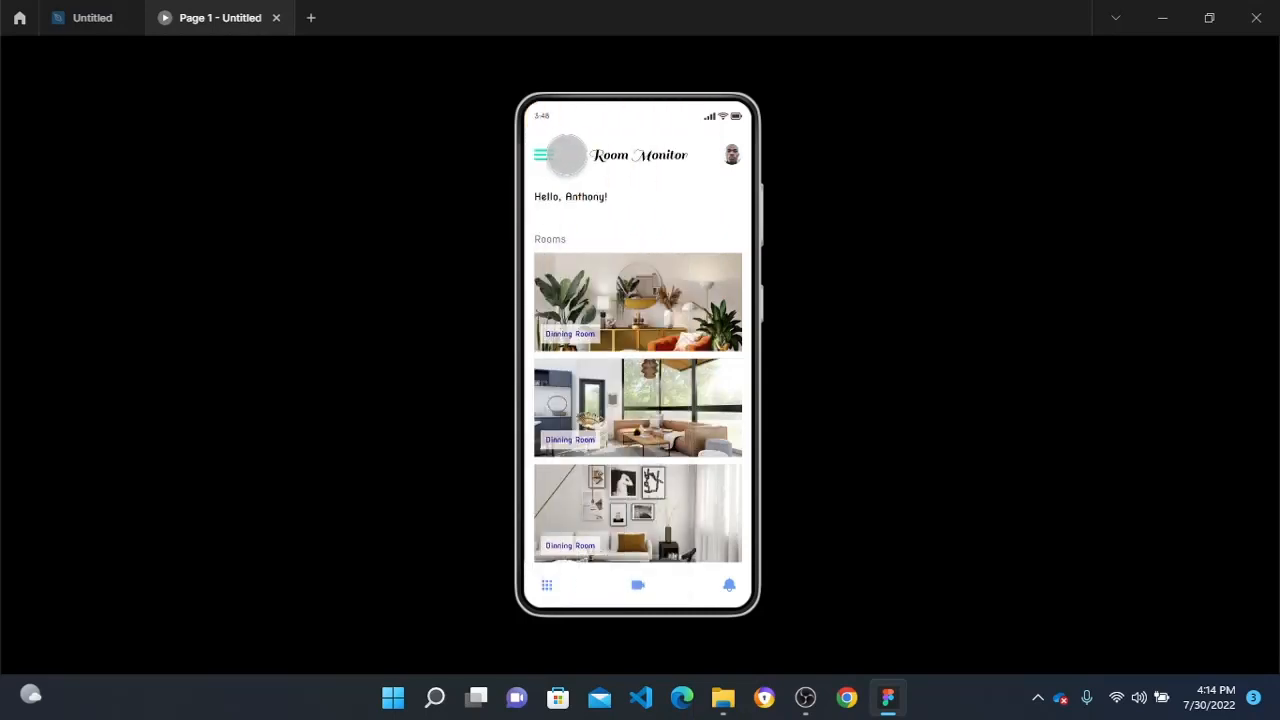
{"action": "left_click", "coordinate": [547, 154]}
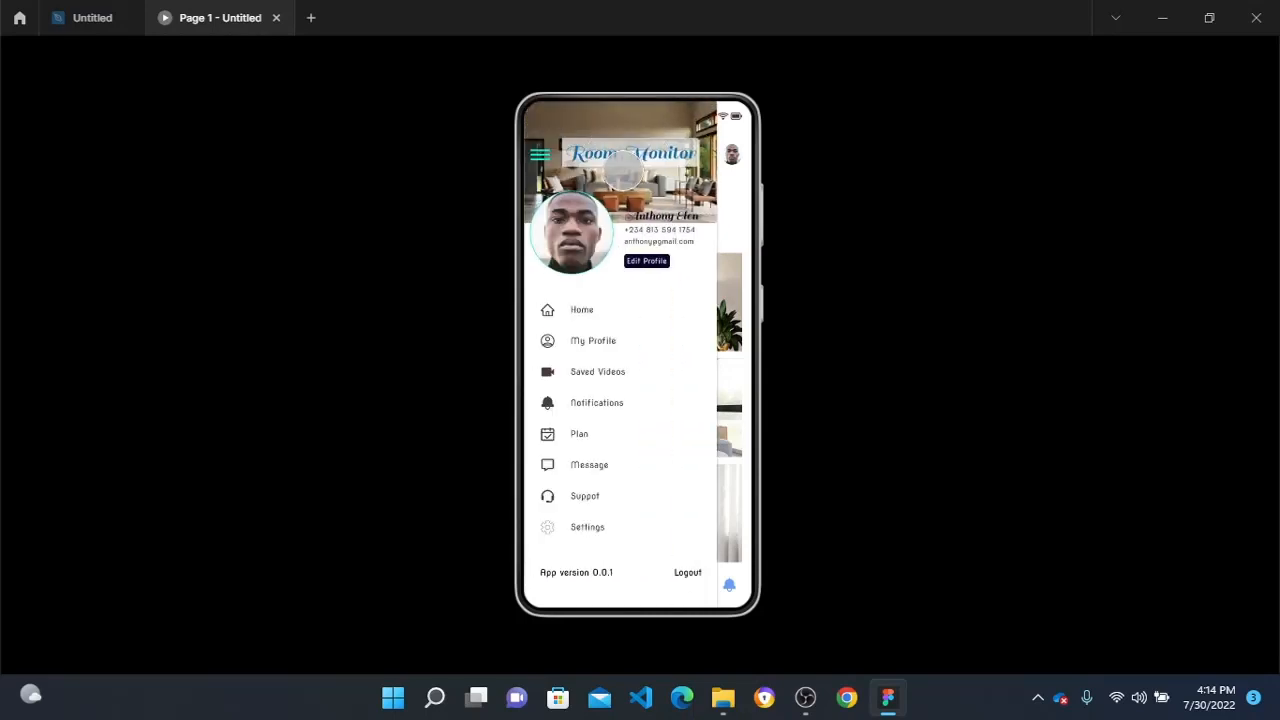